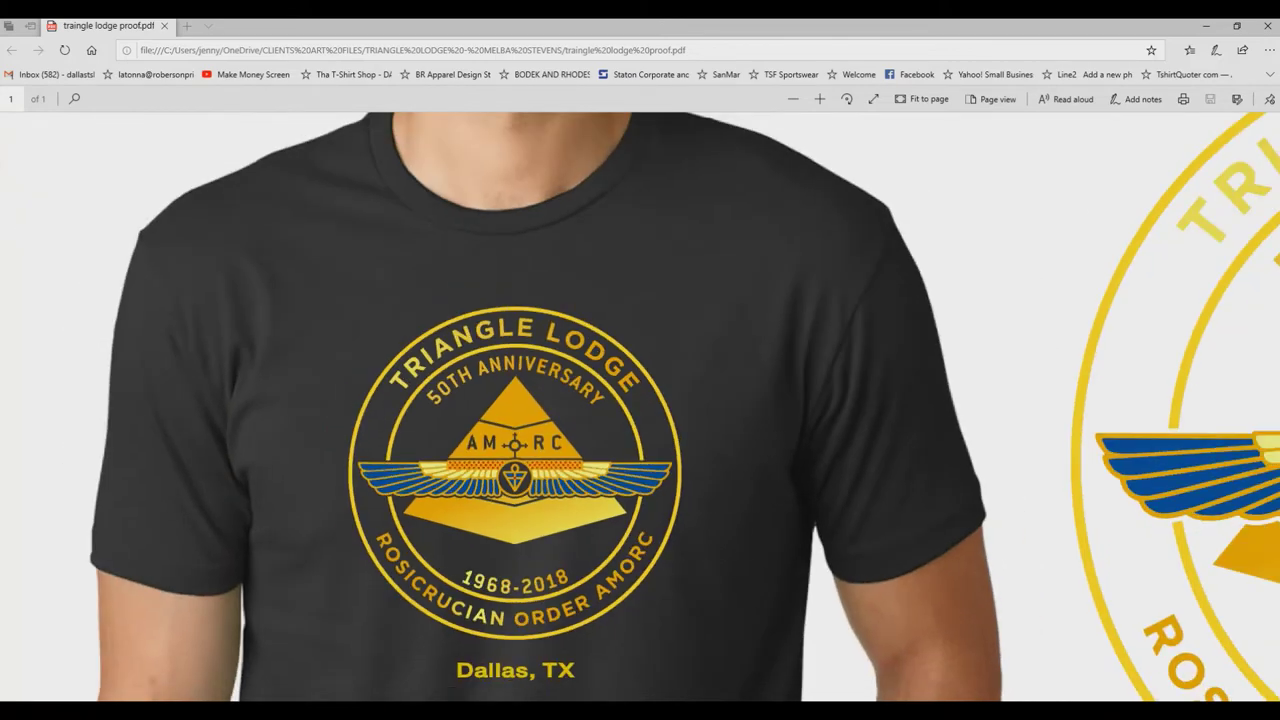
Look over the enlarged logo, print type and print colors on the T-shirt proof.
scroll(640, 406, "right", 5)
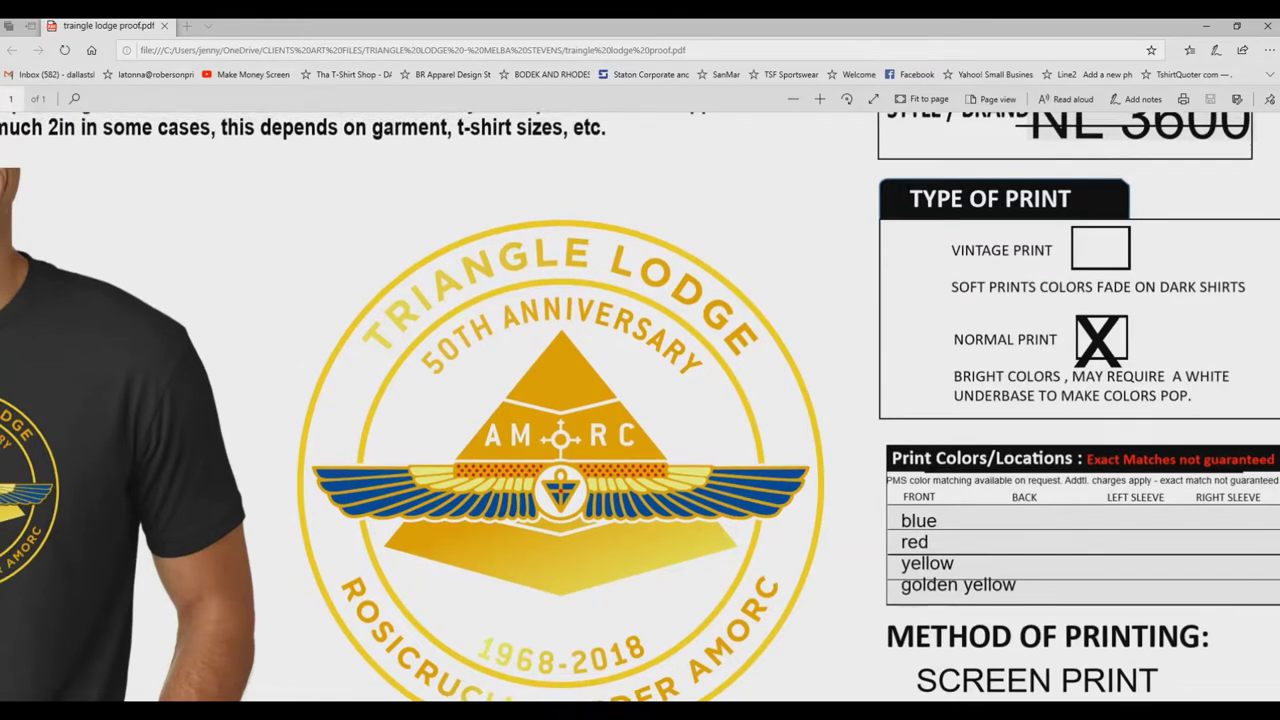
scroll(640, 406, "down", 2)
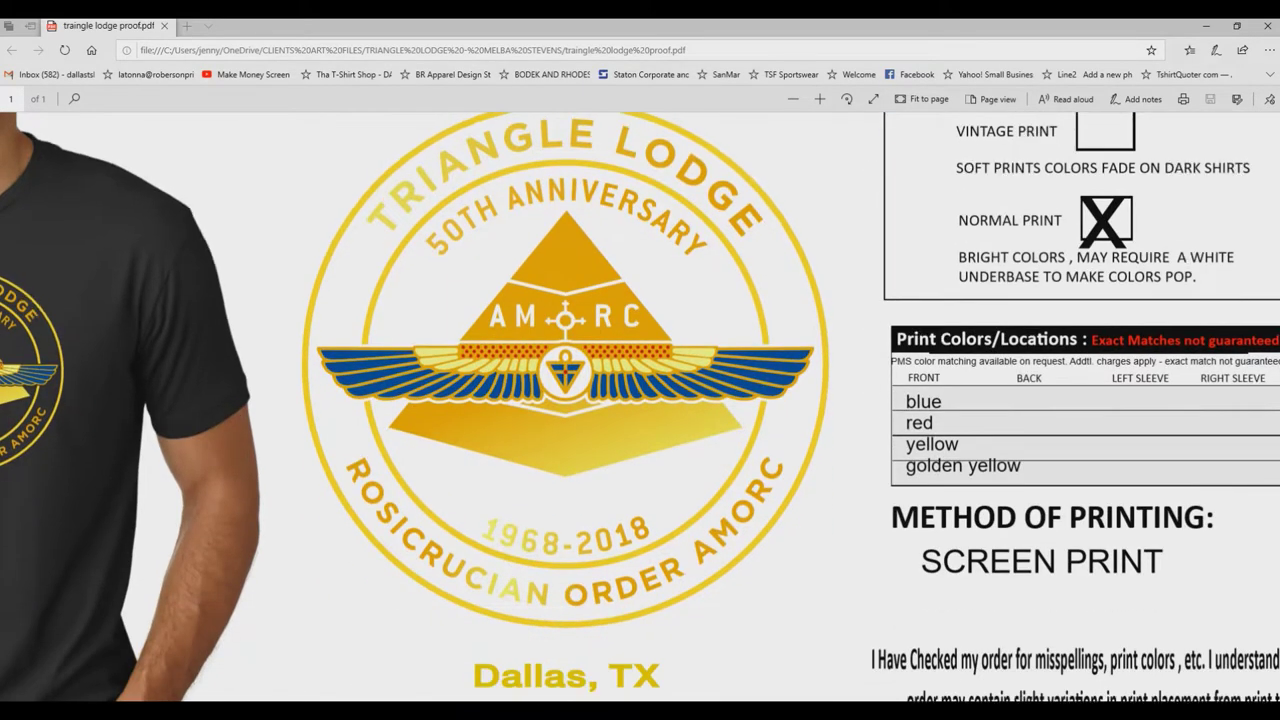
scroll(640, 406, "up", 1)
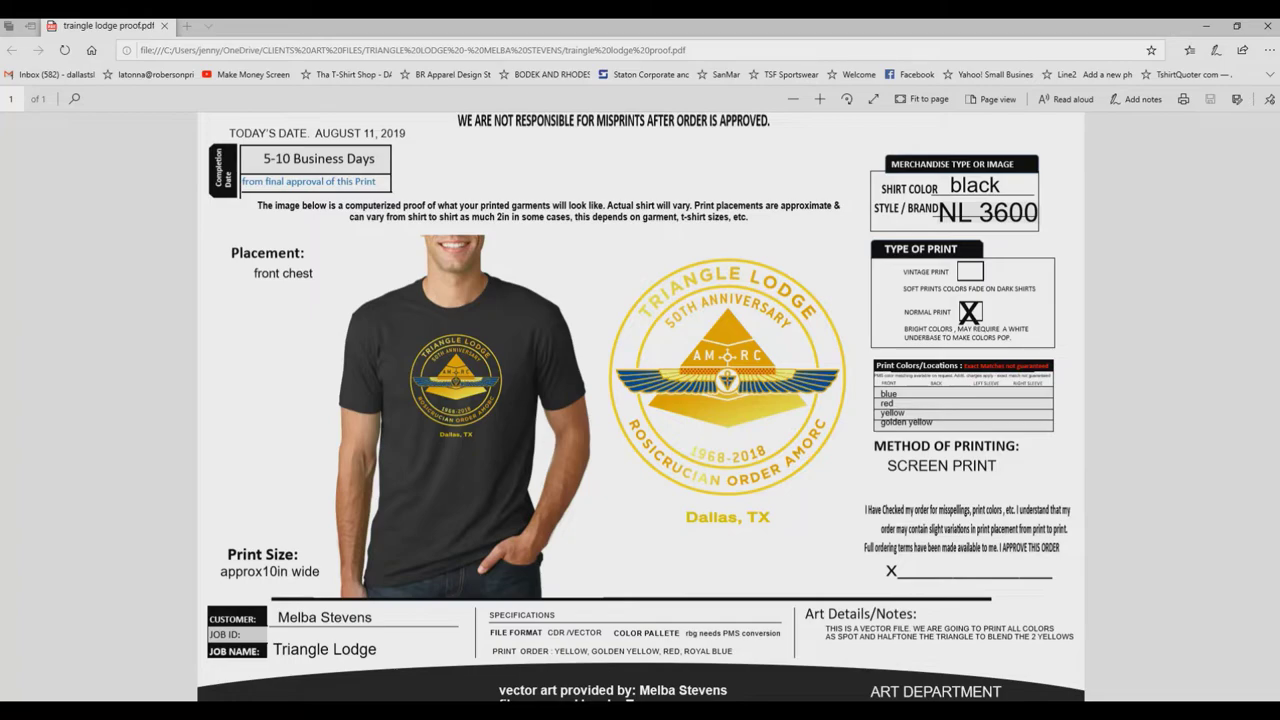
Switch to the second virtual desktop and launch Separation Studio 4.
key("super+Tab")
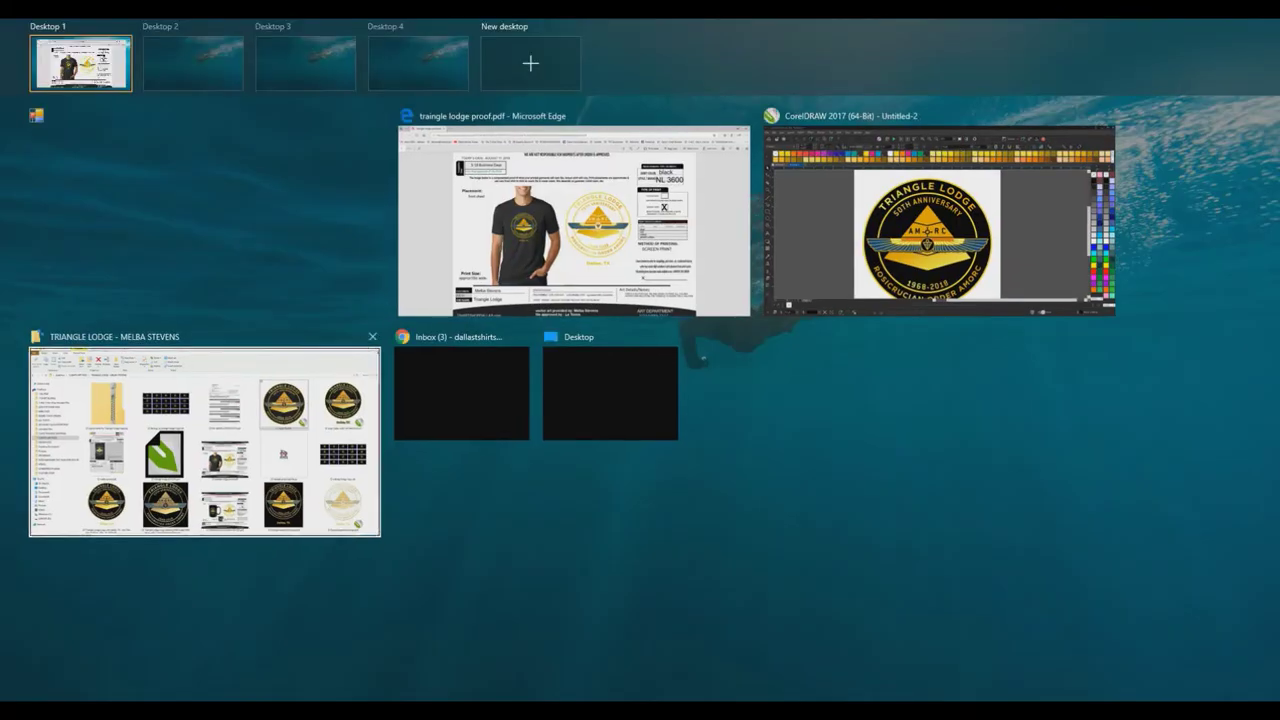
left_click(193, 63)
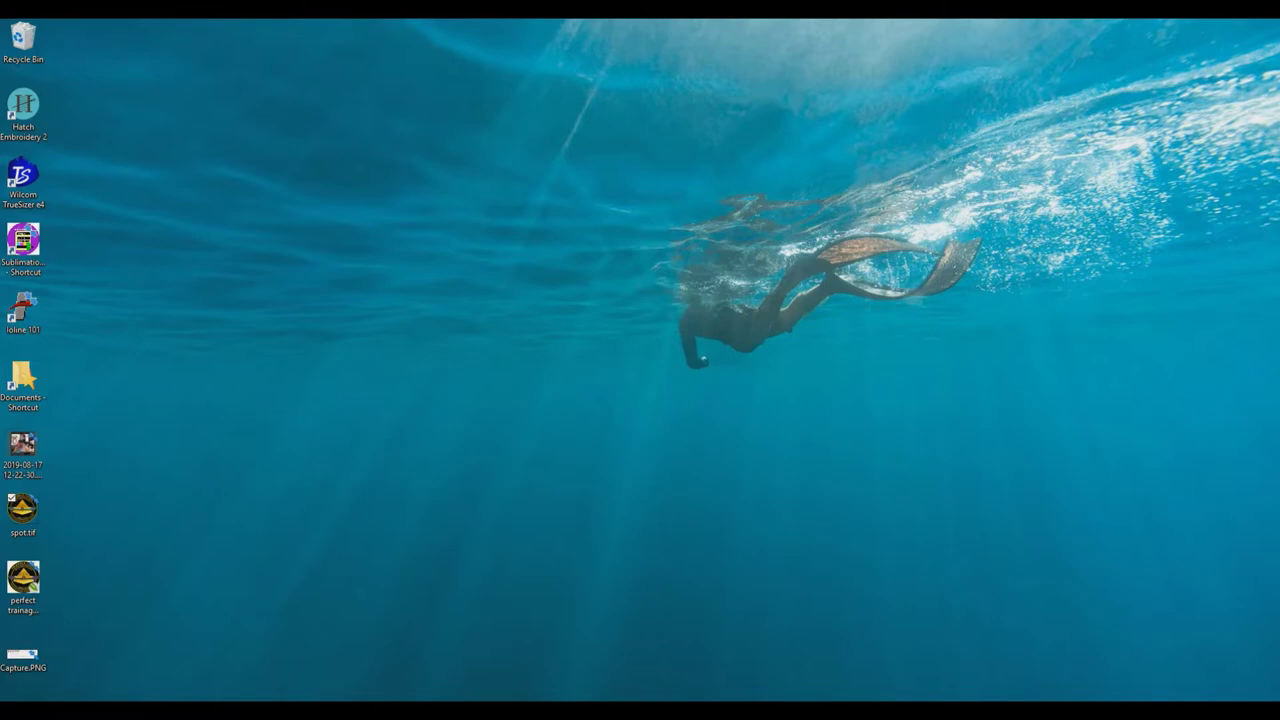
left_click(1033, 712)
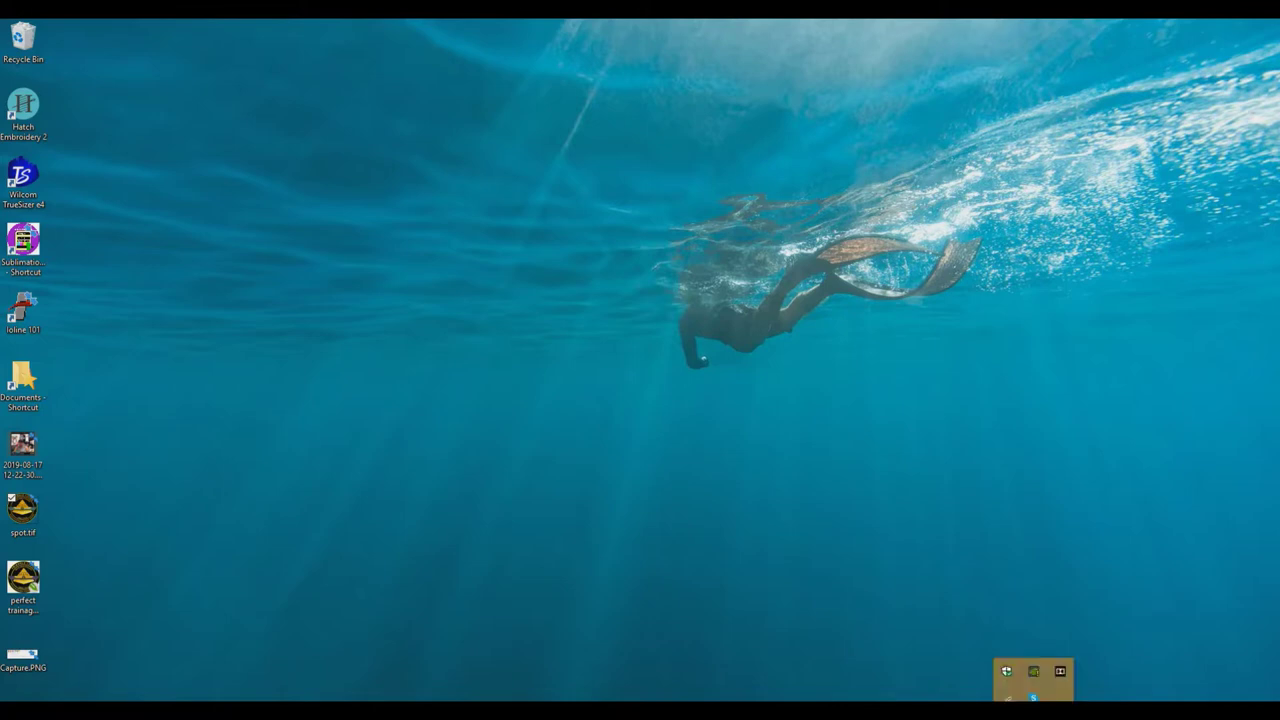
left_click(1033, 712)
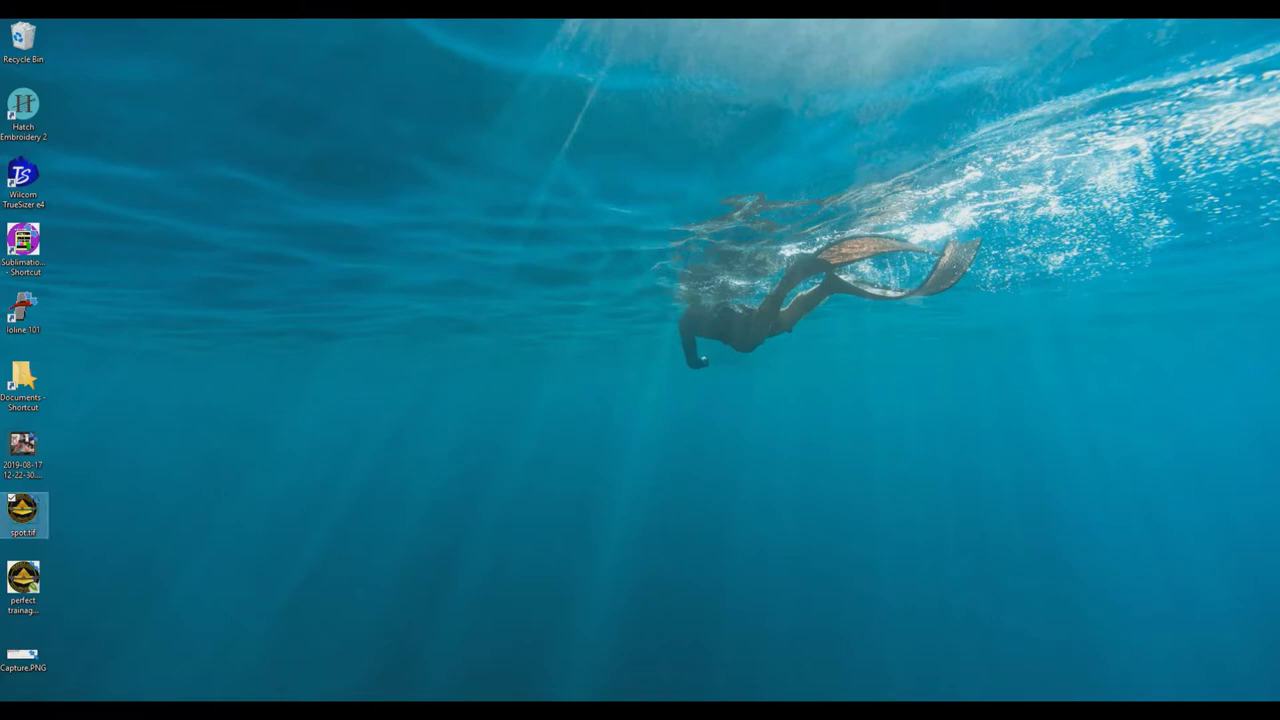
left_click(1033, 712)
left_click(1033, 712)
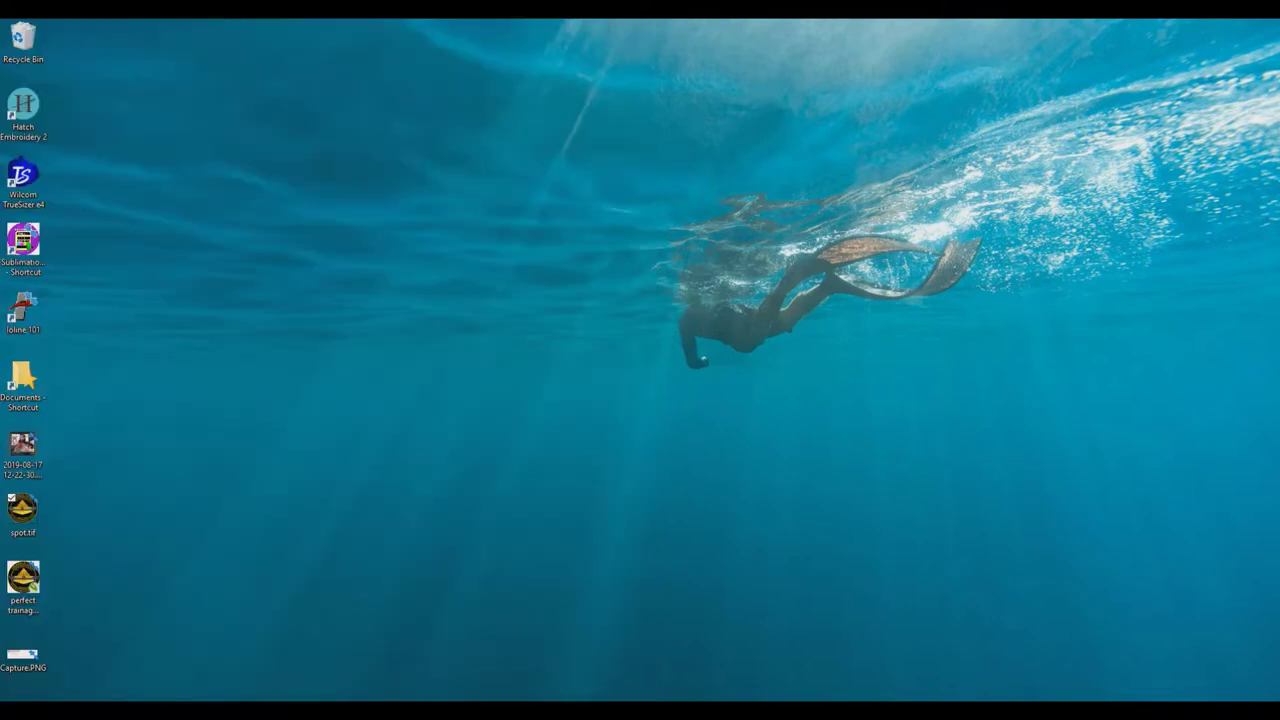
right_click(1033, 712)
left_click(1075, 688)
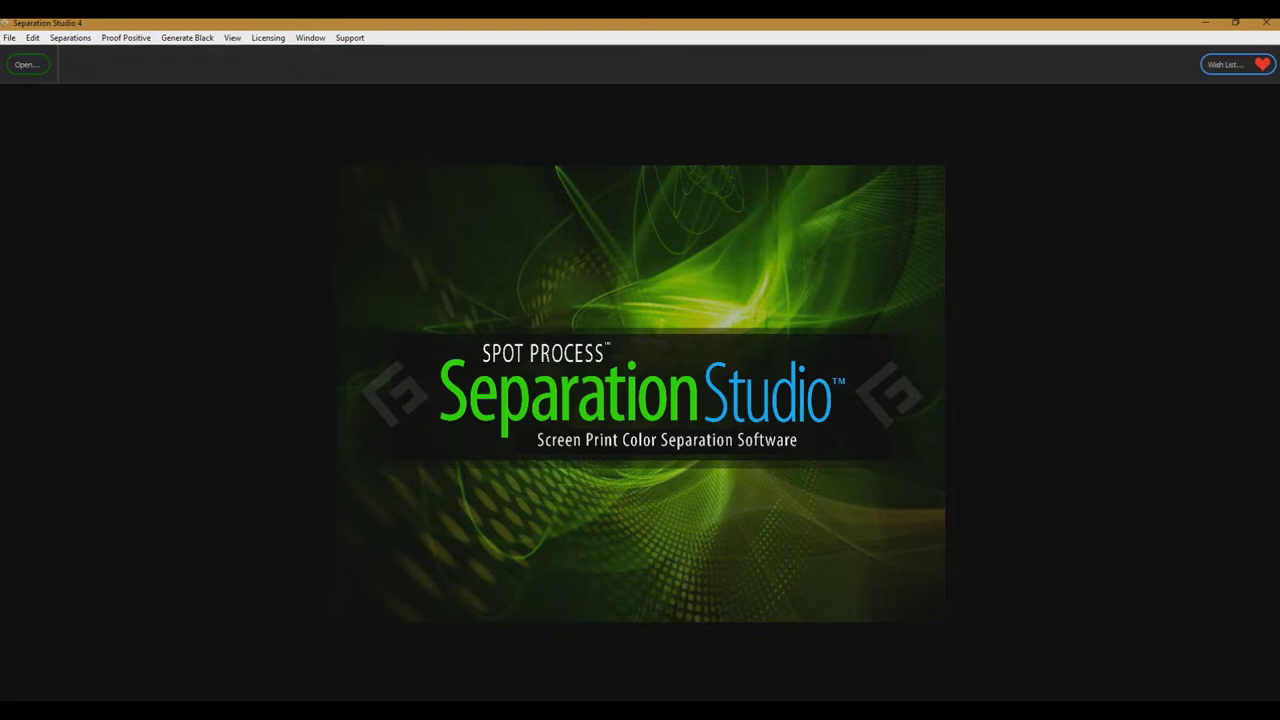
Open the spot.tif logo from the Desktop folder for color separation.
left_click(26, 64)
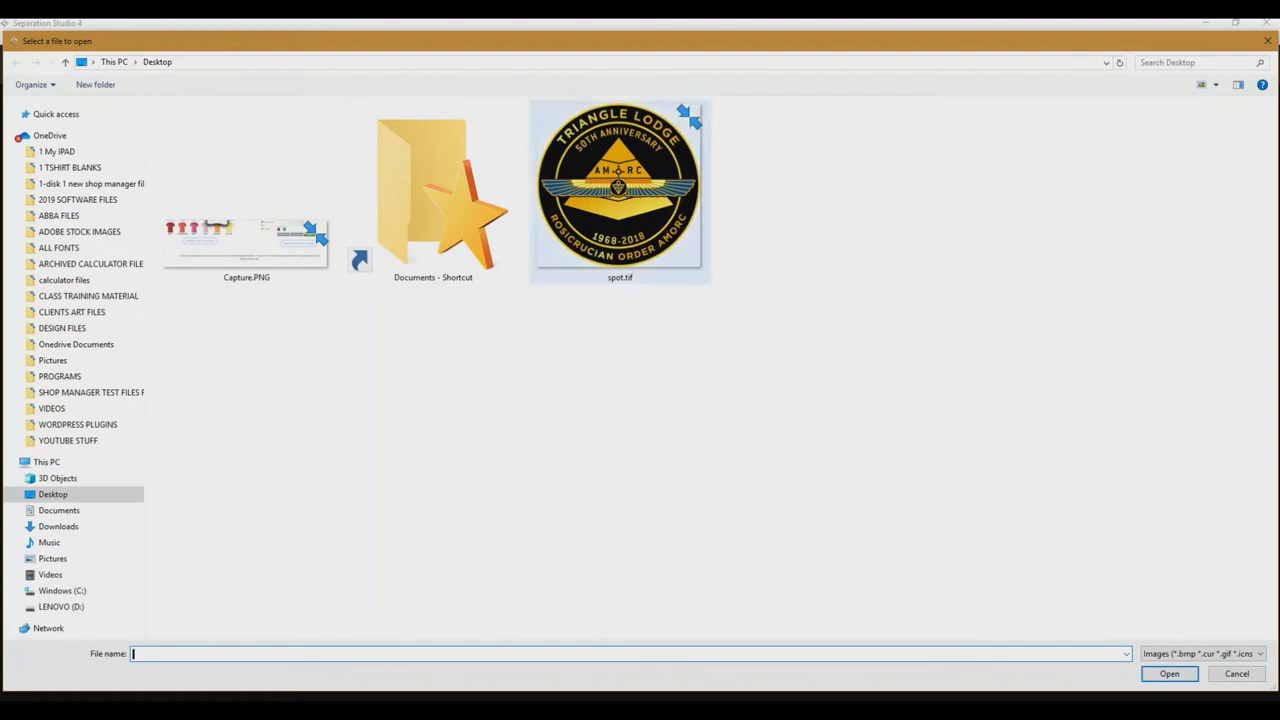
left_click(620, 190)
left_click(1169, 673)
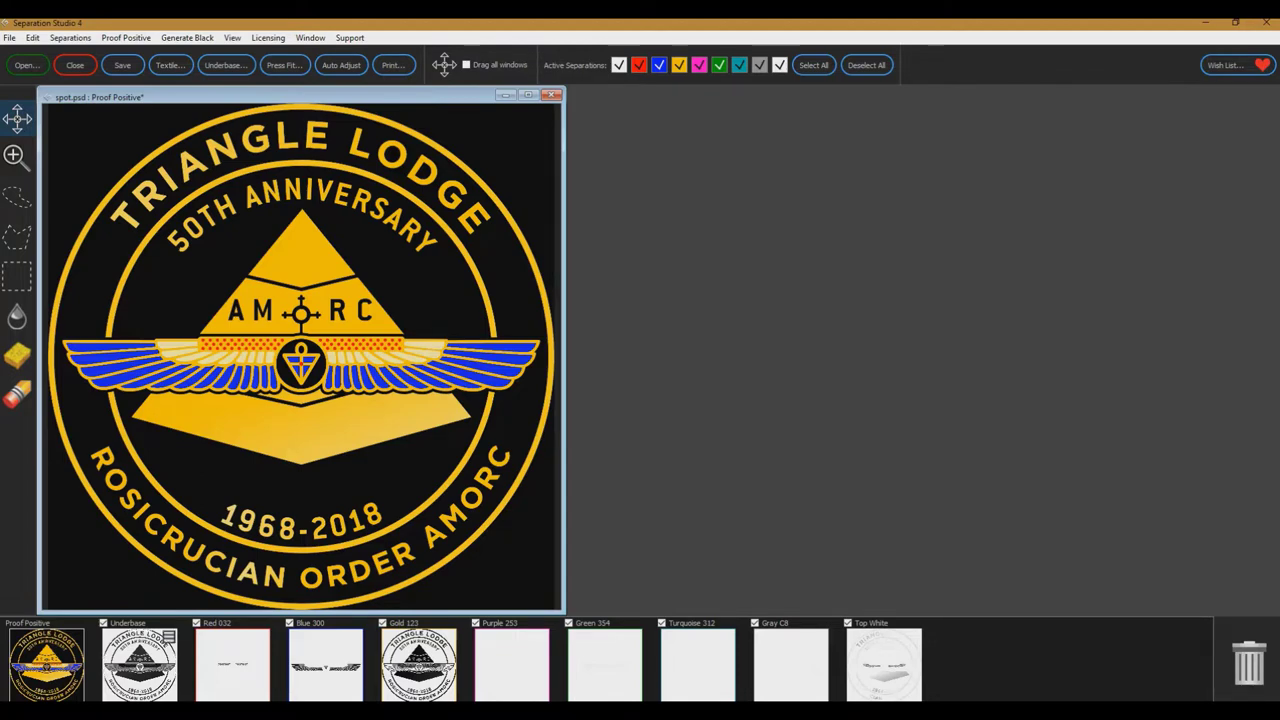
Inspect each separation of the logo from Underbase to Top White and return to the Proof Positive composite.
left_click(140, 665)
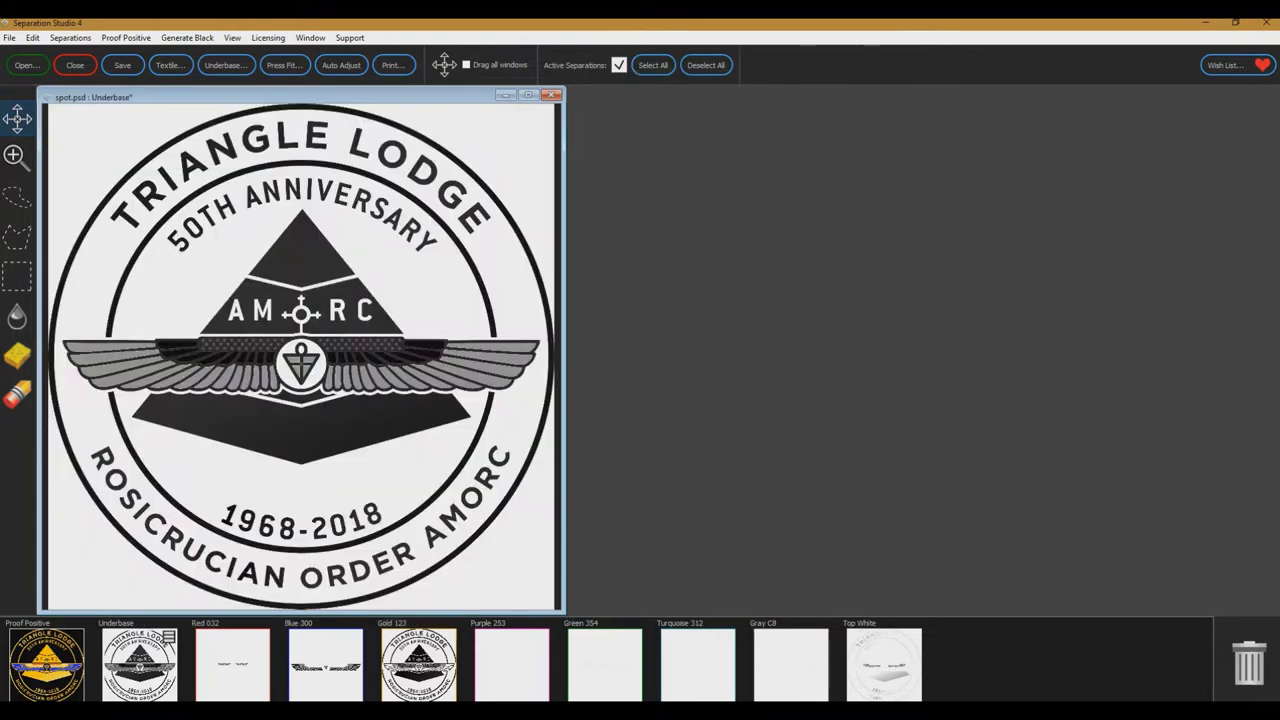
left_click(232, 663)
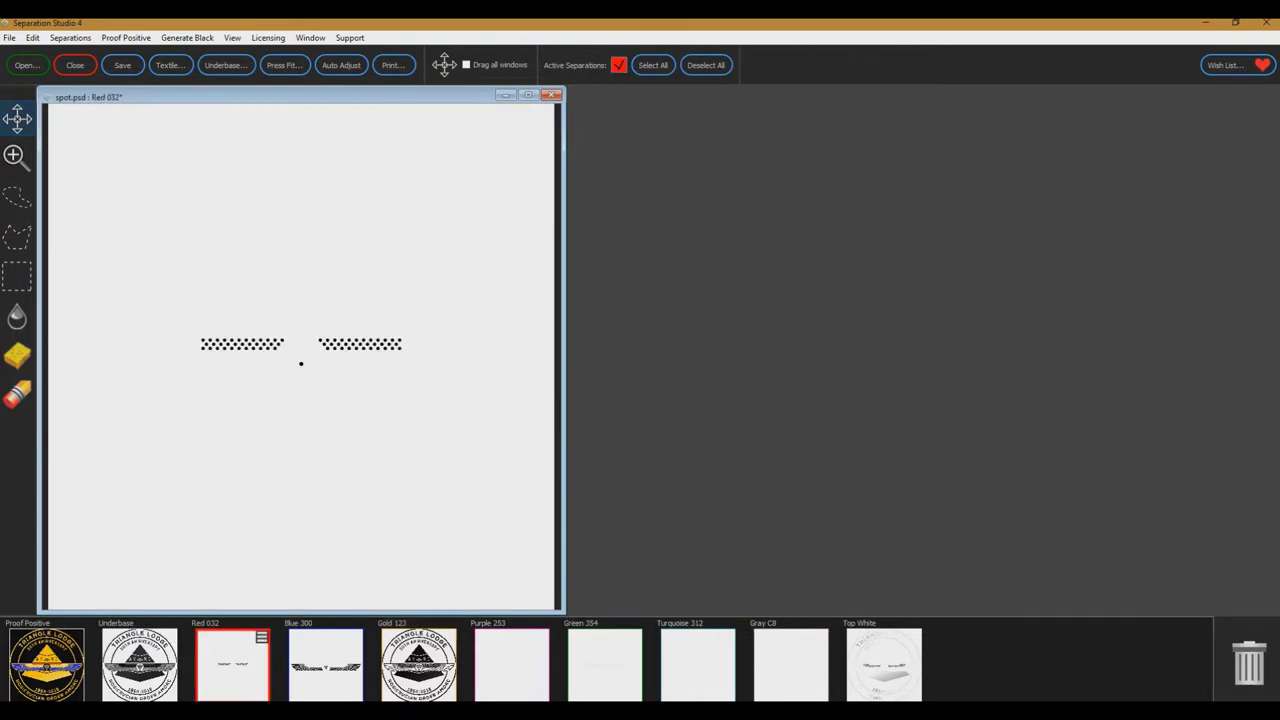
left_click(325, 663)
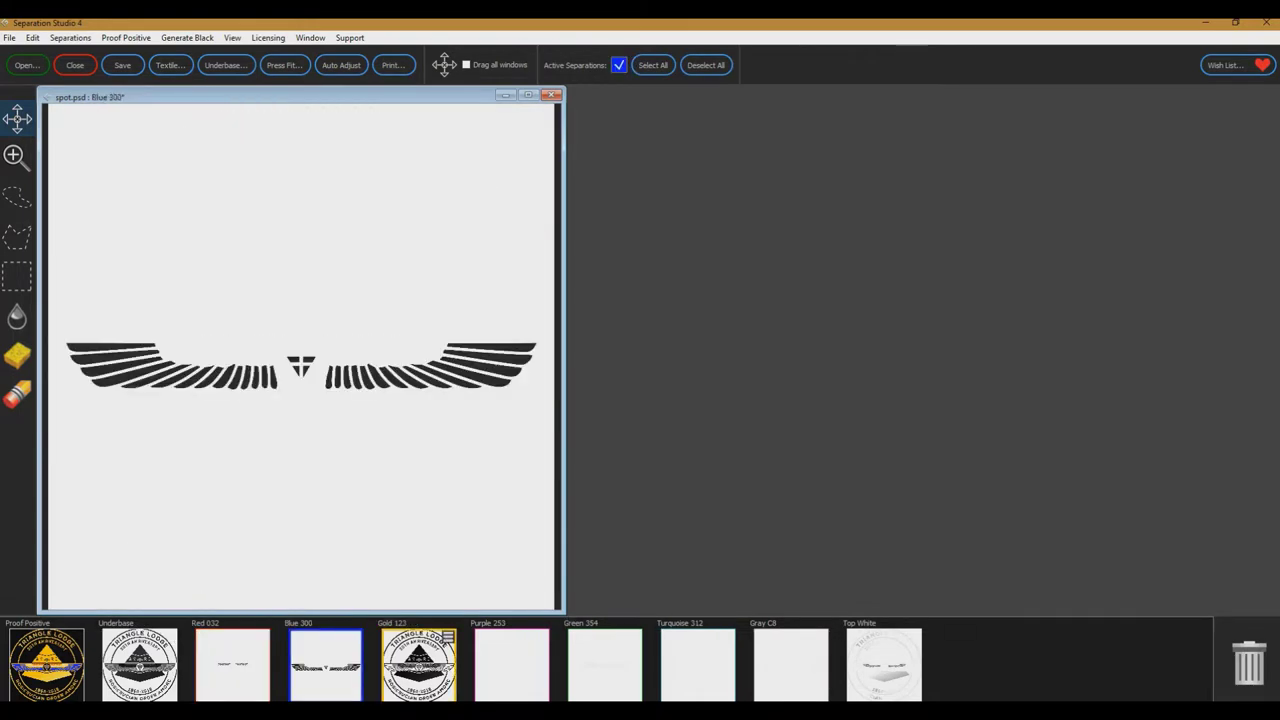
left_click(418, 663)
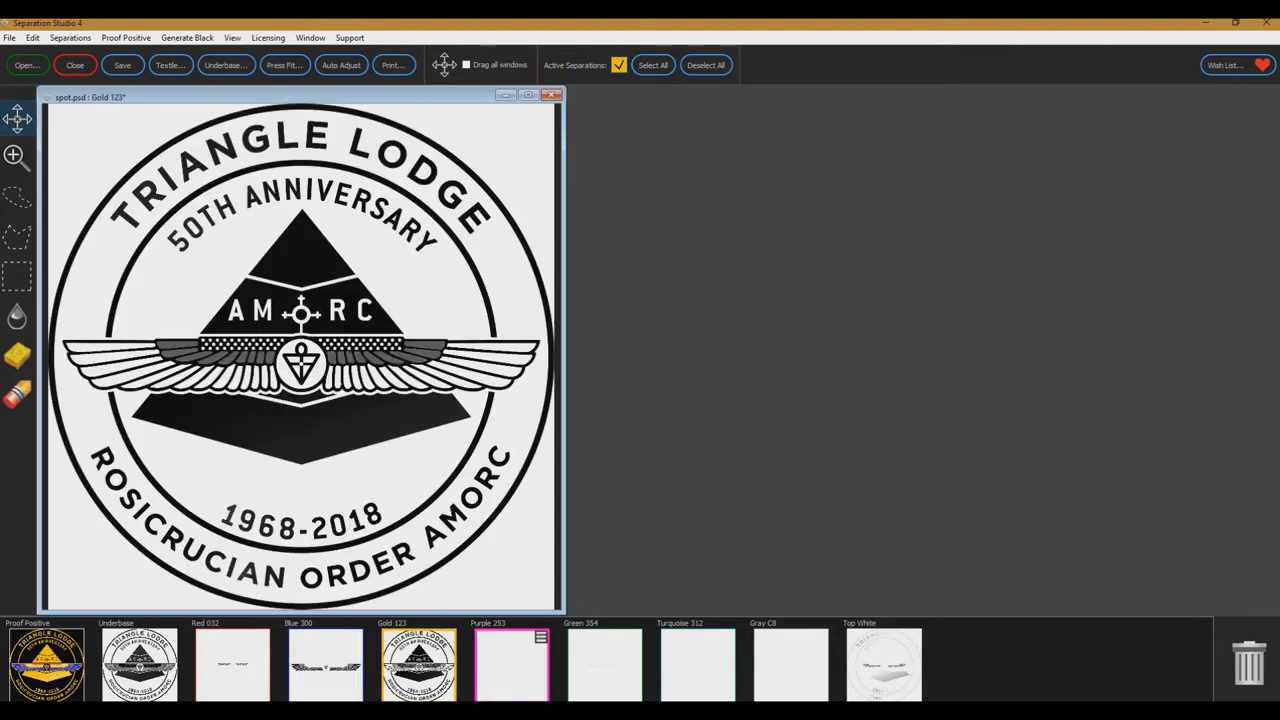
left_click(511, 663)
left_click(604, 663)
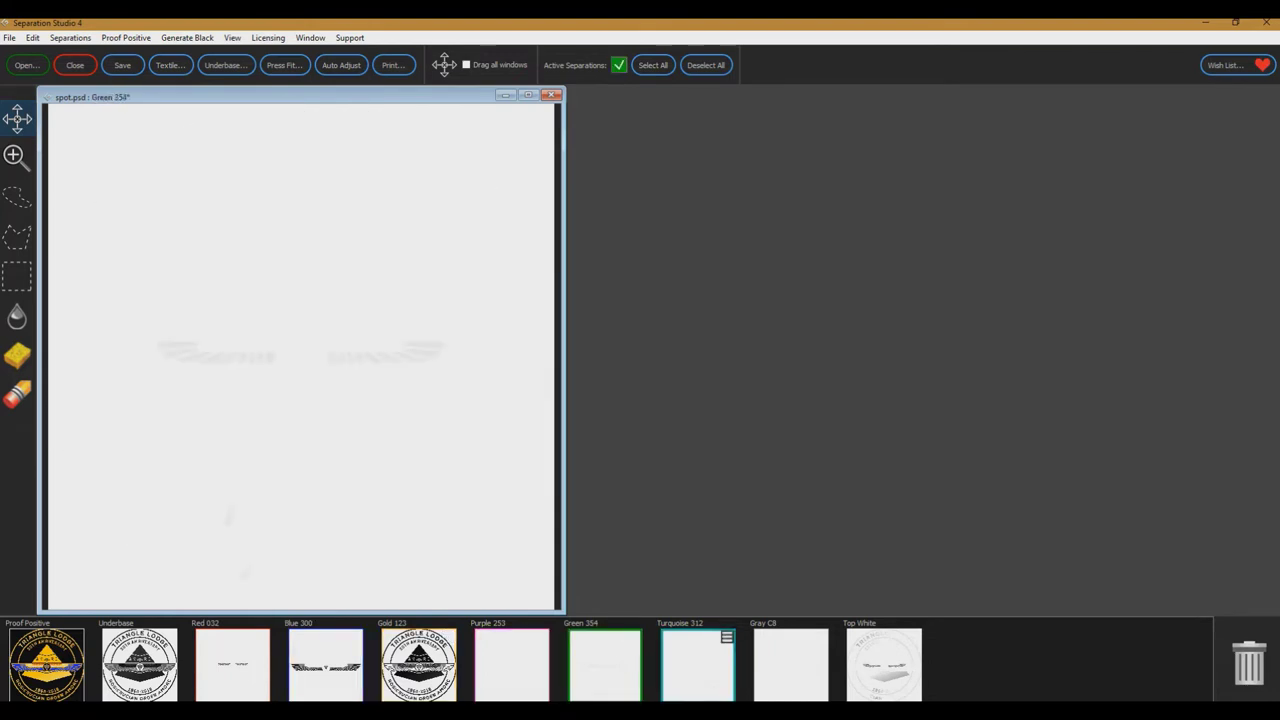
left_click(697, 663)
left_click(790, 663)
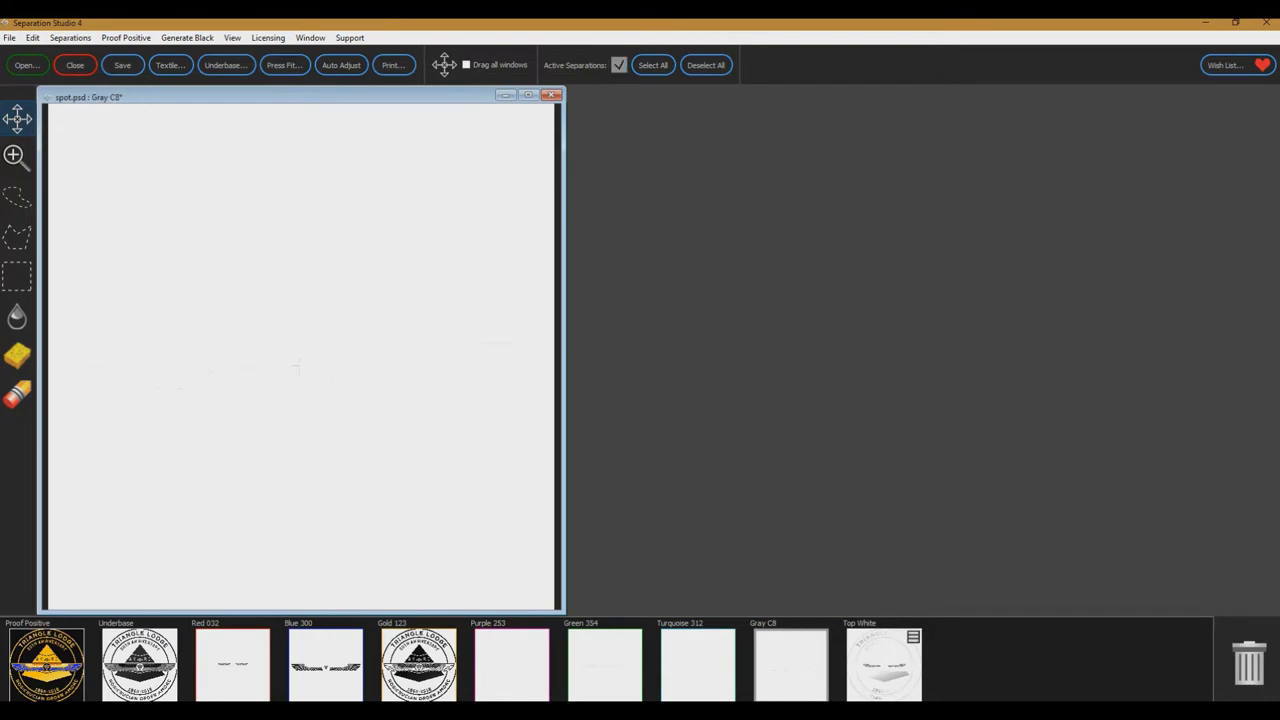
left_click(883, 663)
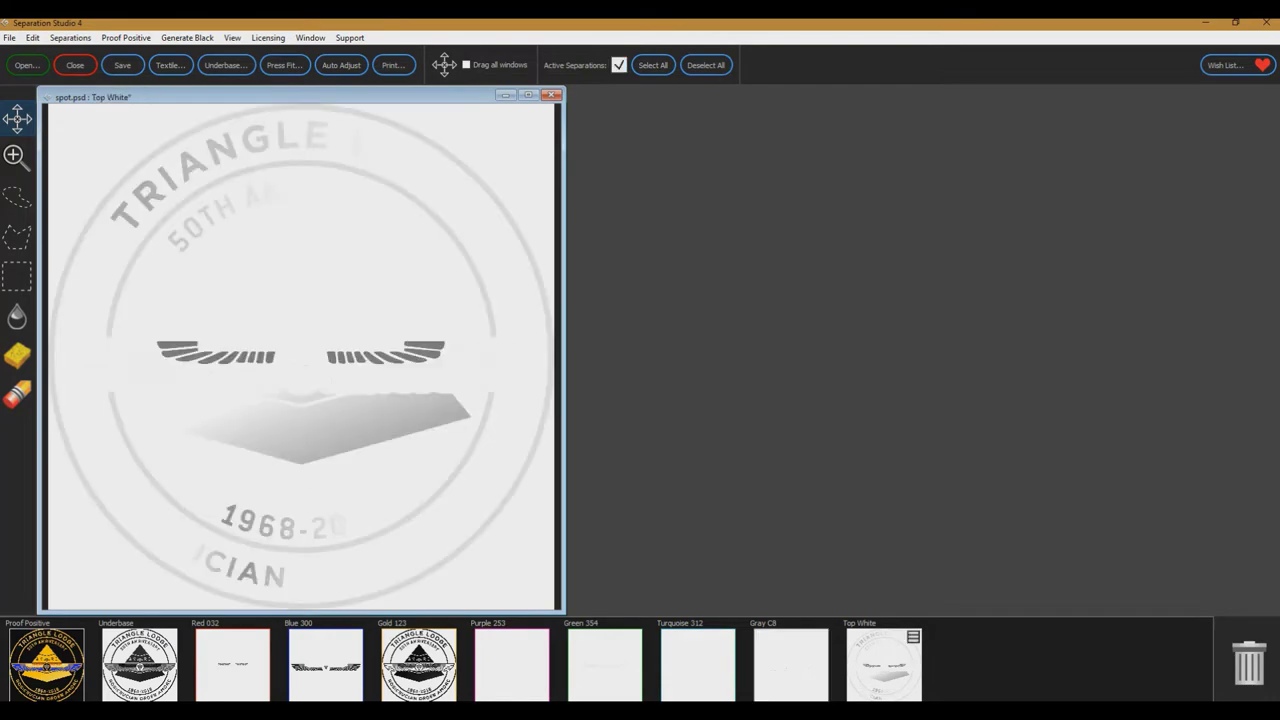
mouse_move(232, 663)
left_click(46, 663)
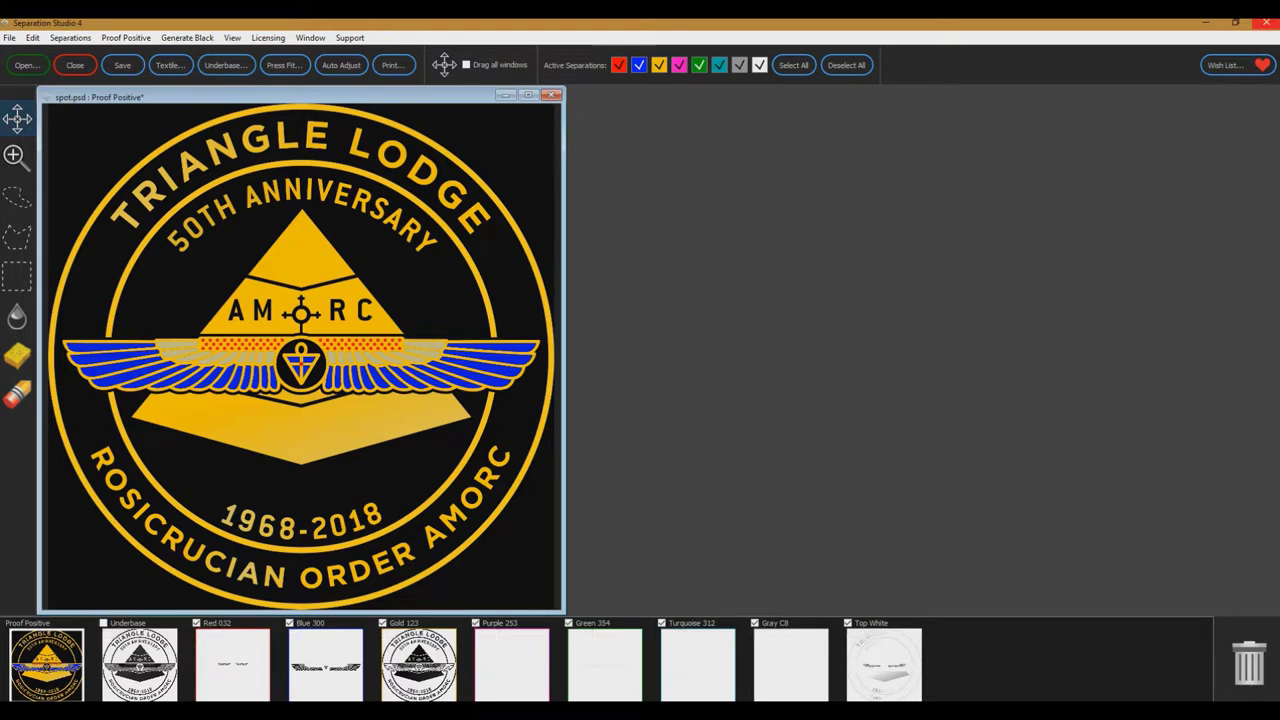
Close Separation Studio without saving spot.psd and switch to the logo document in CorelDRAW on the first virtual desktop.
left_click(1266, 22)
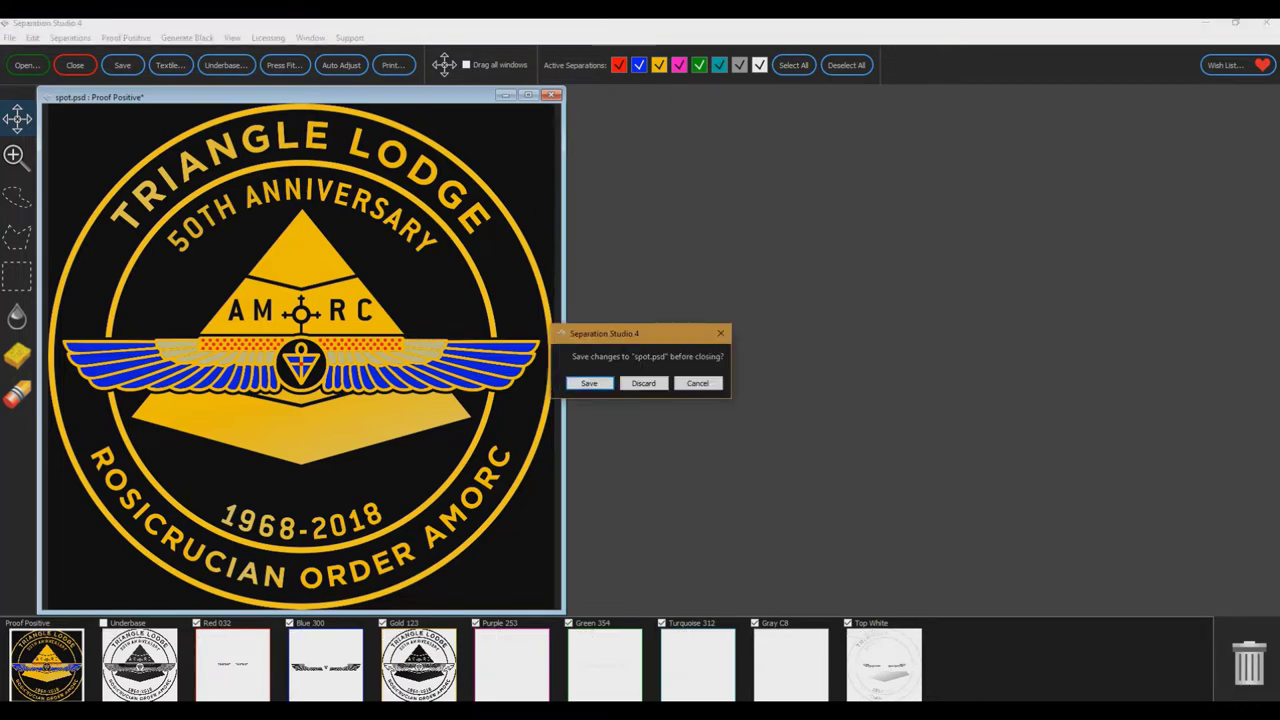
left_click(643, 383)
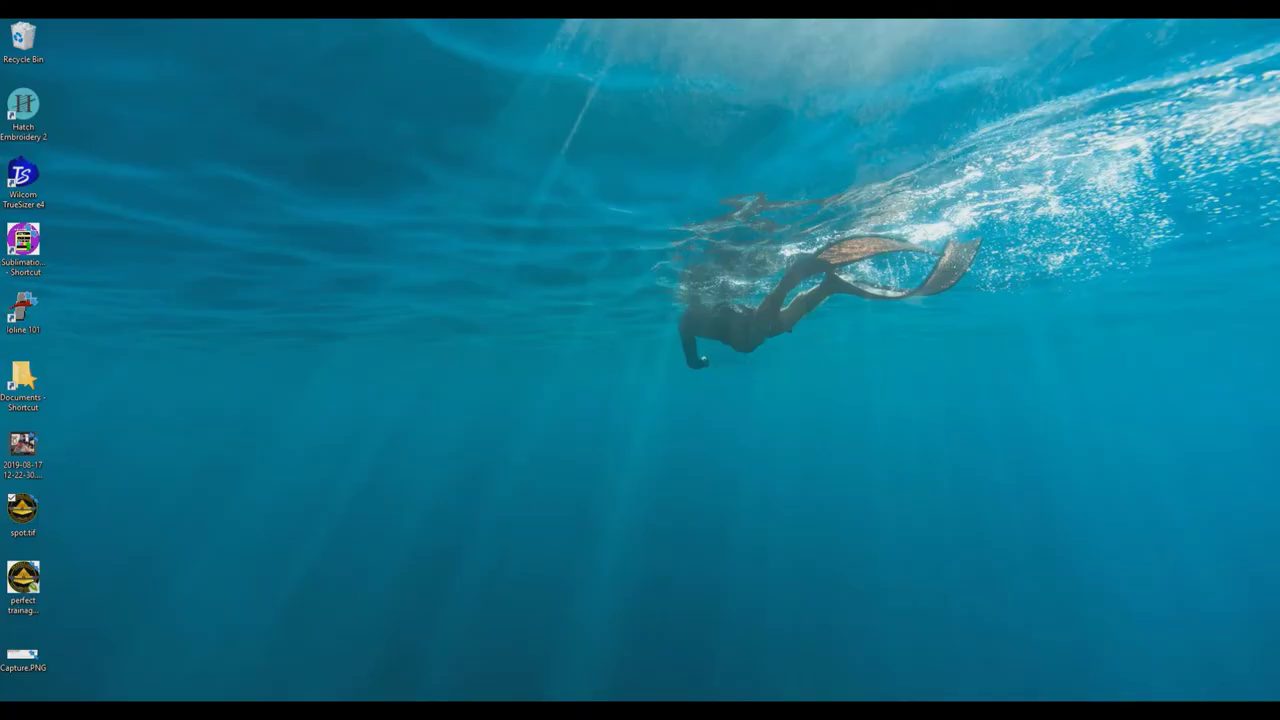
key("super+Tab")
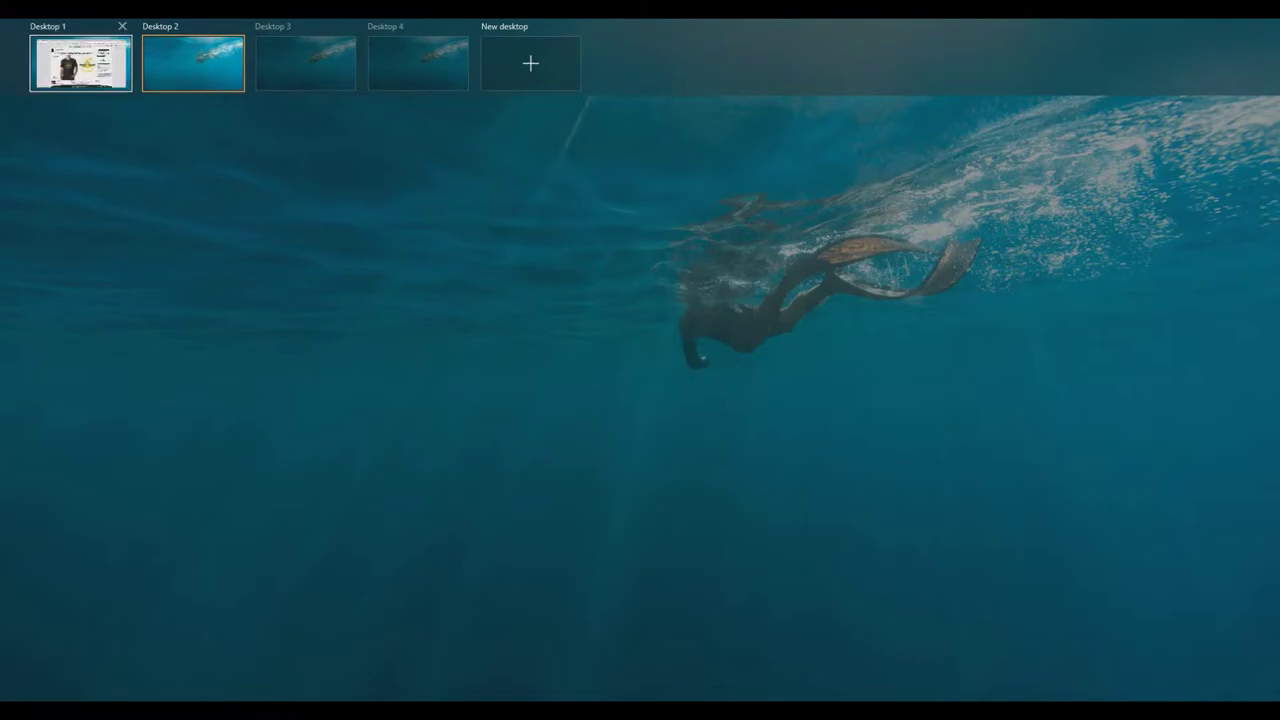
key("Return")
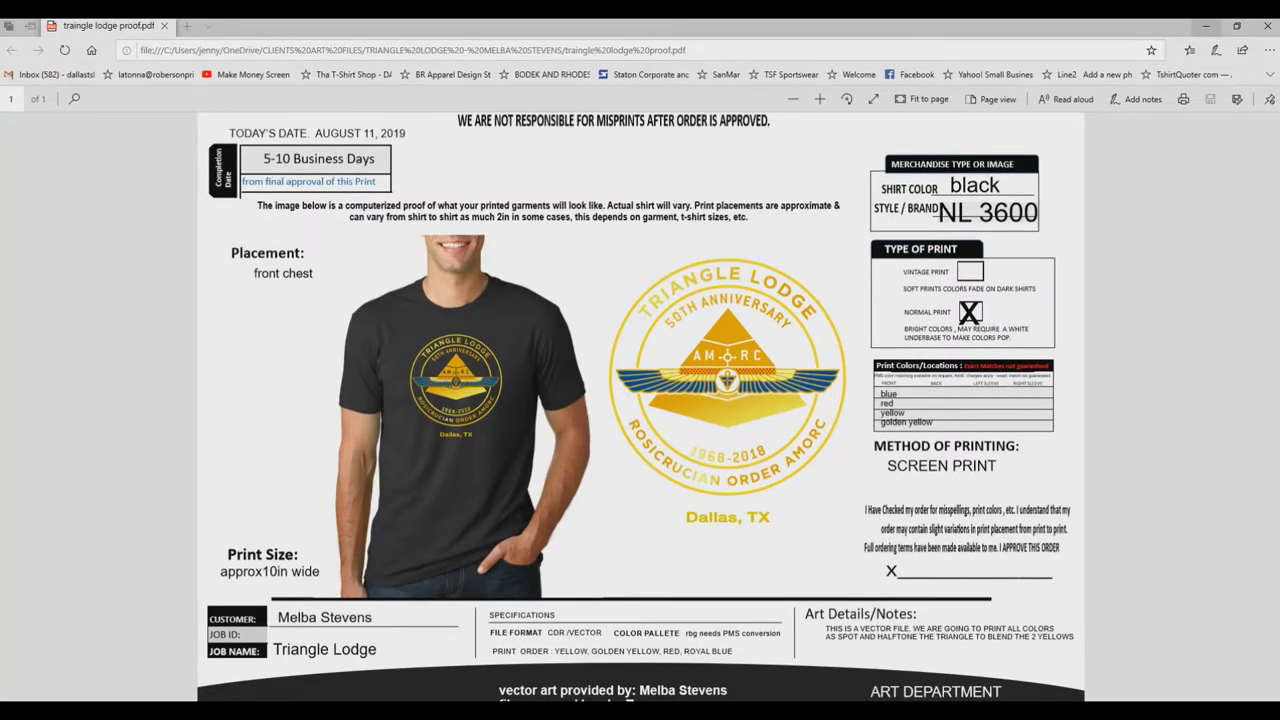
left_click(1207, 26)
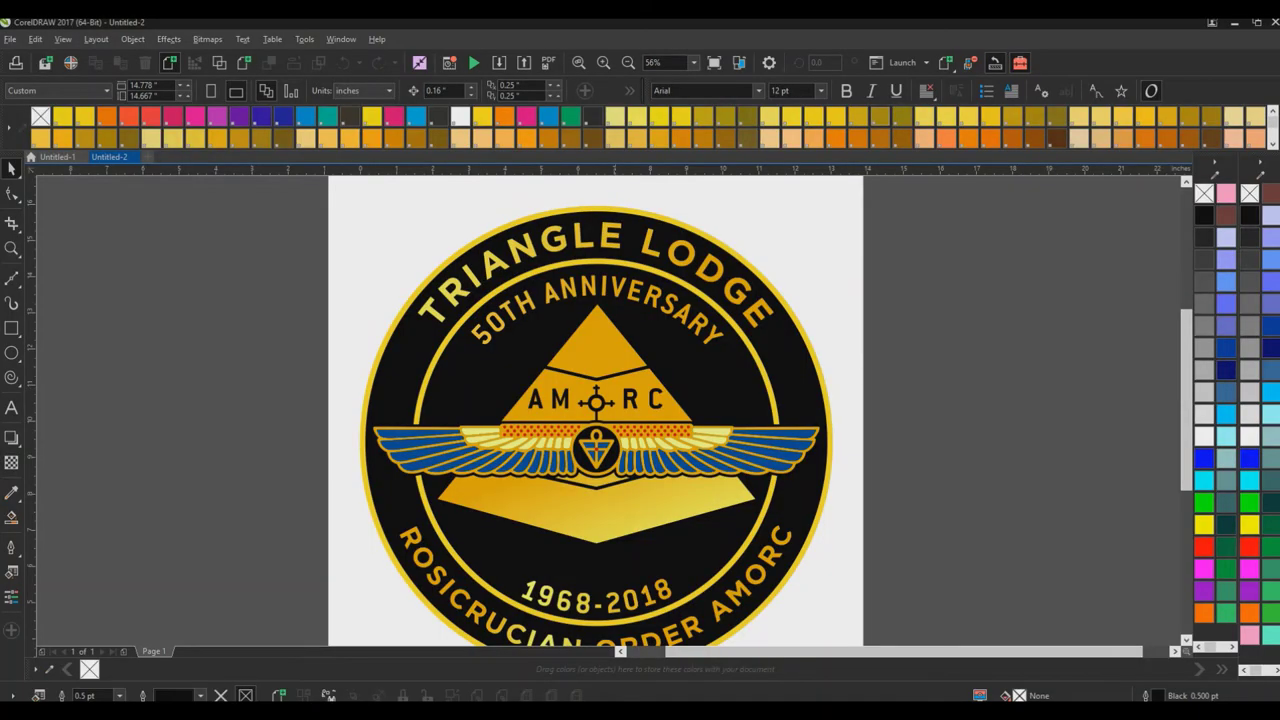
Examine the logo's triangle and wings up close, fit the artwork in view, and sample the gold triangle's CMYK values.
scroll(612, 346, "left", 2)
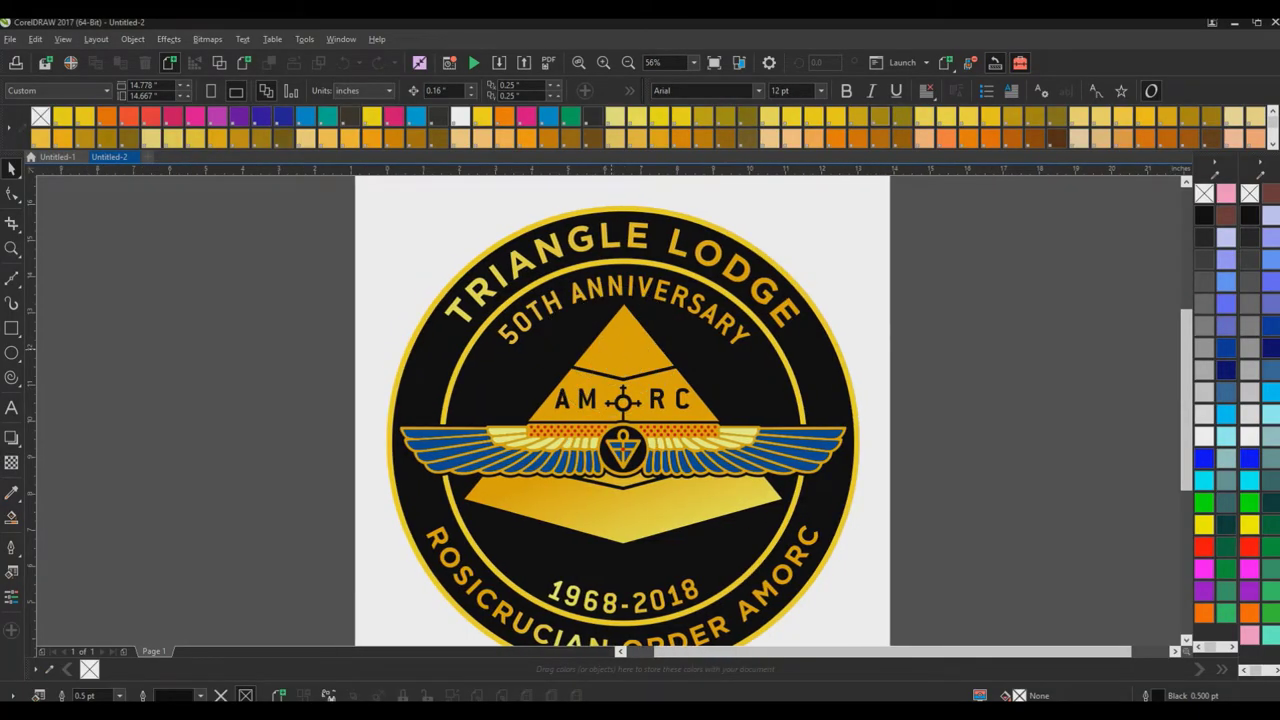
scroll(610, 400, "left", 1)
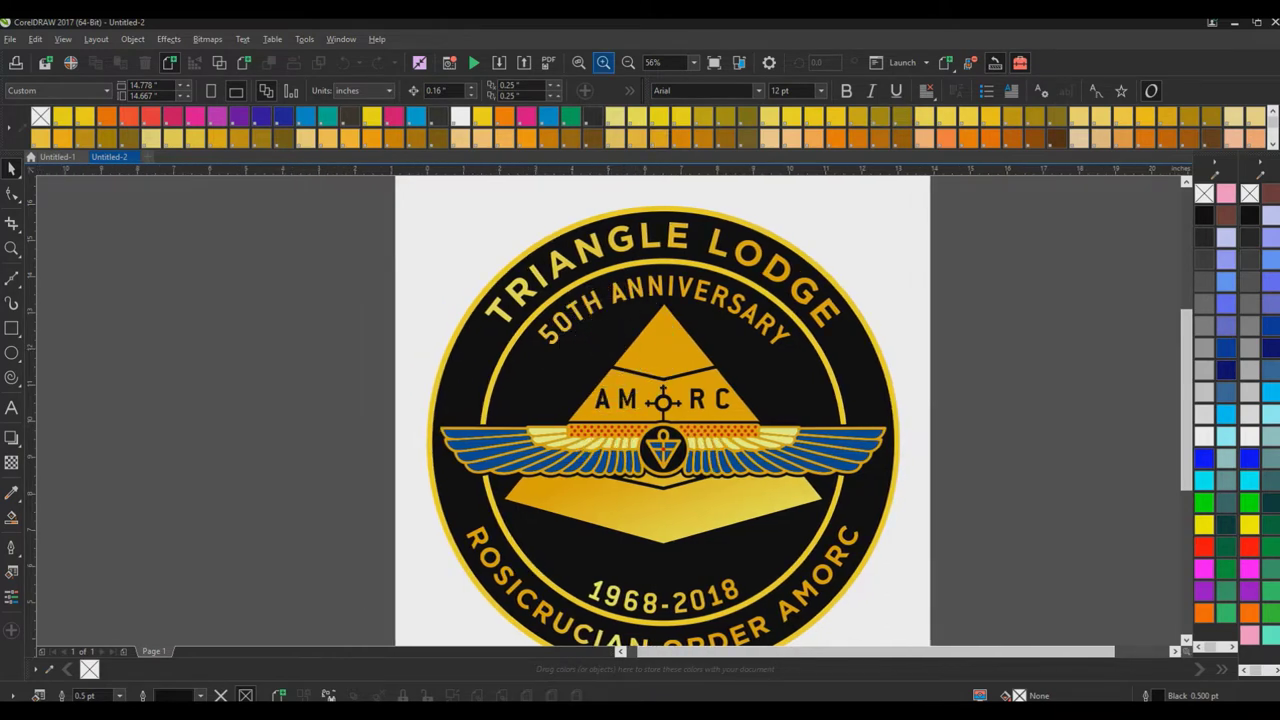
left_click(603, 62)
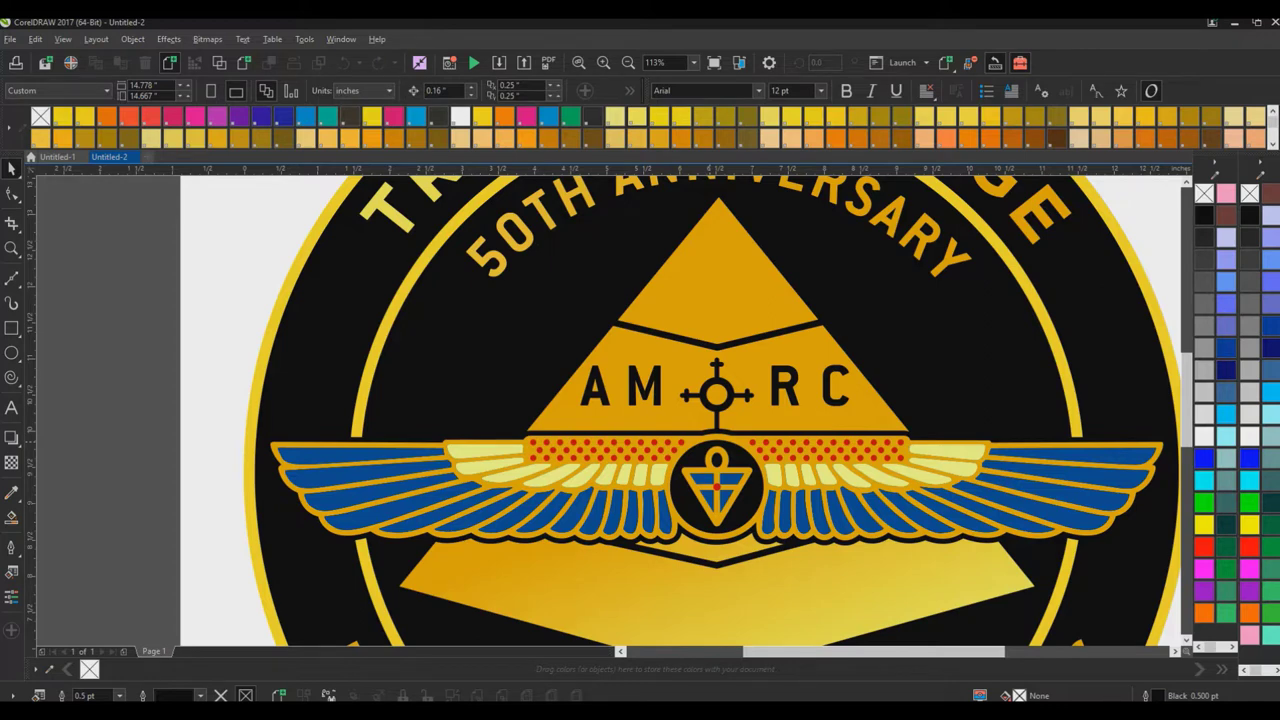
scroll(680, 410, "right", 1)
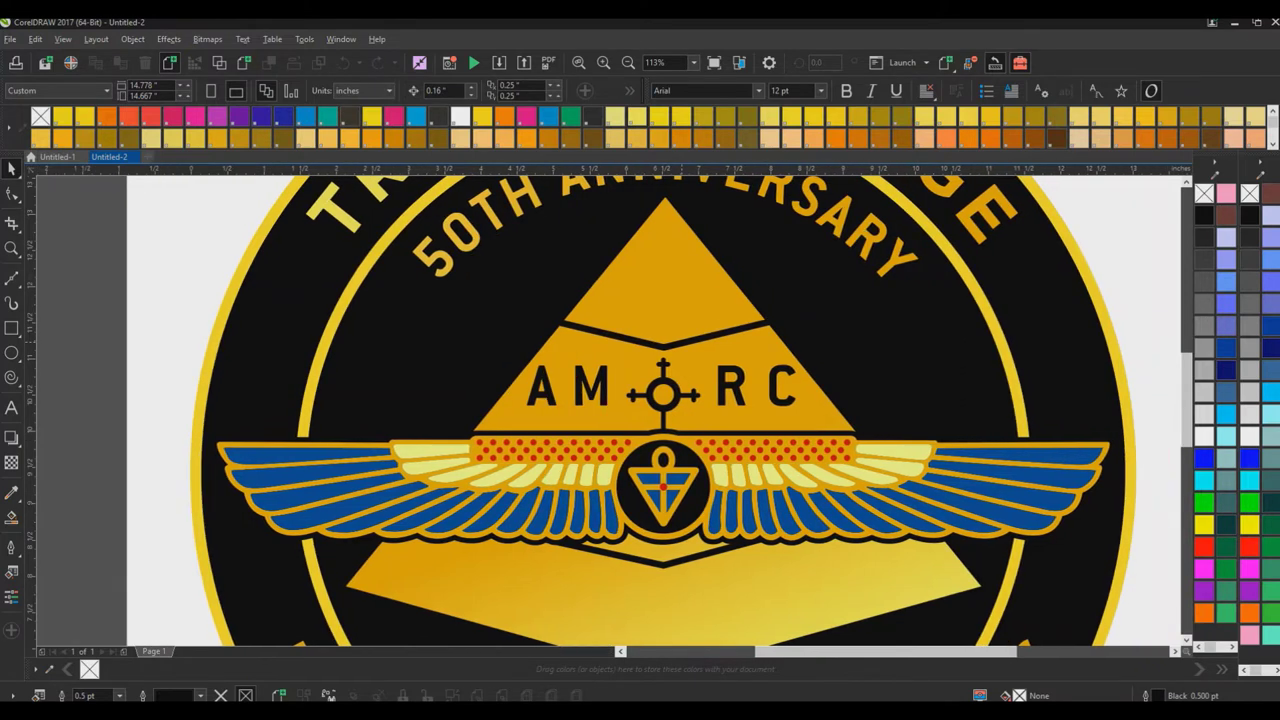
left_click(694, 63)
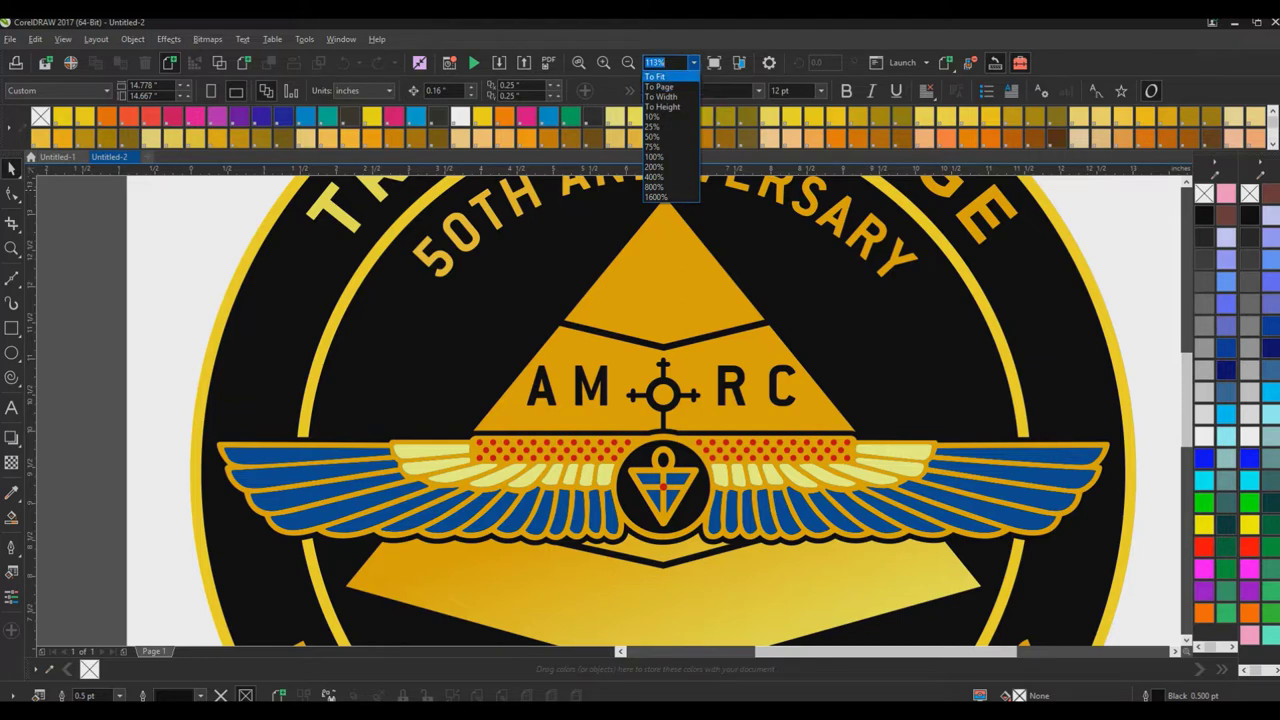
left_click(656, 76)
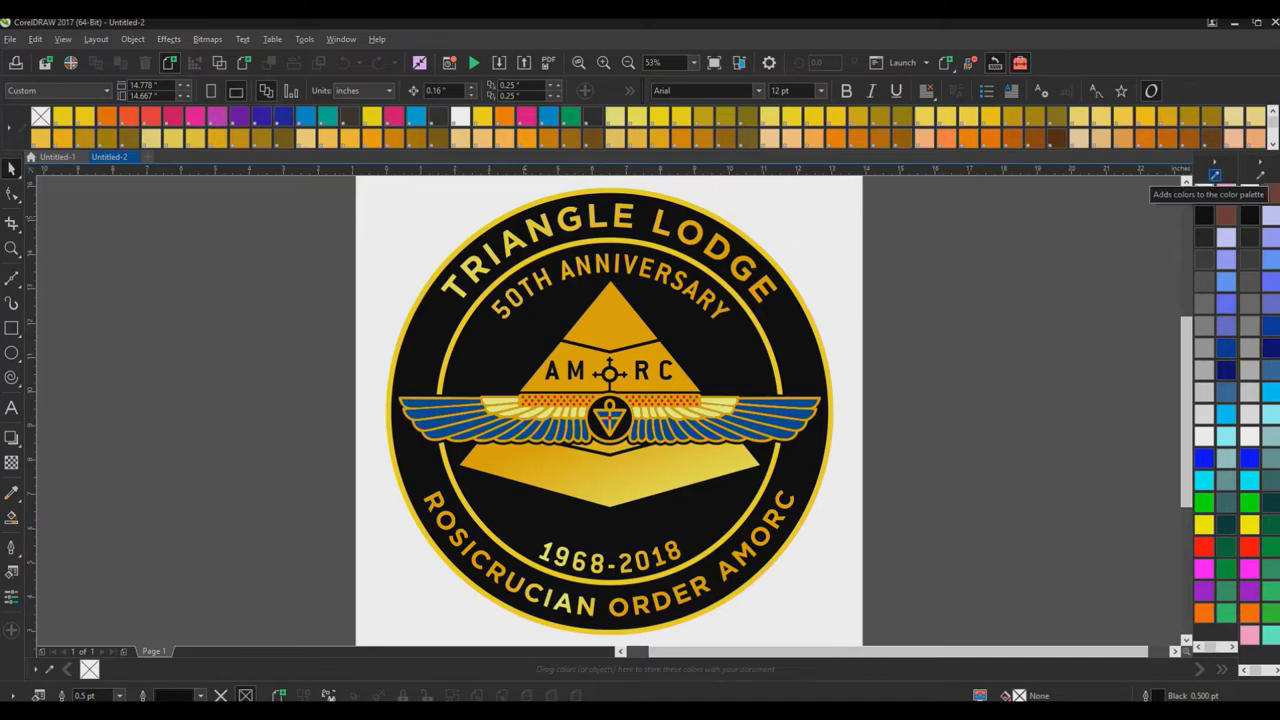
left_click(1214, 175)
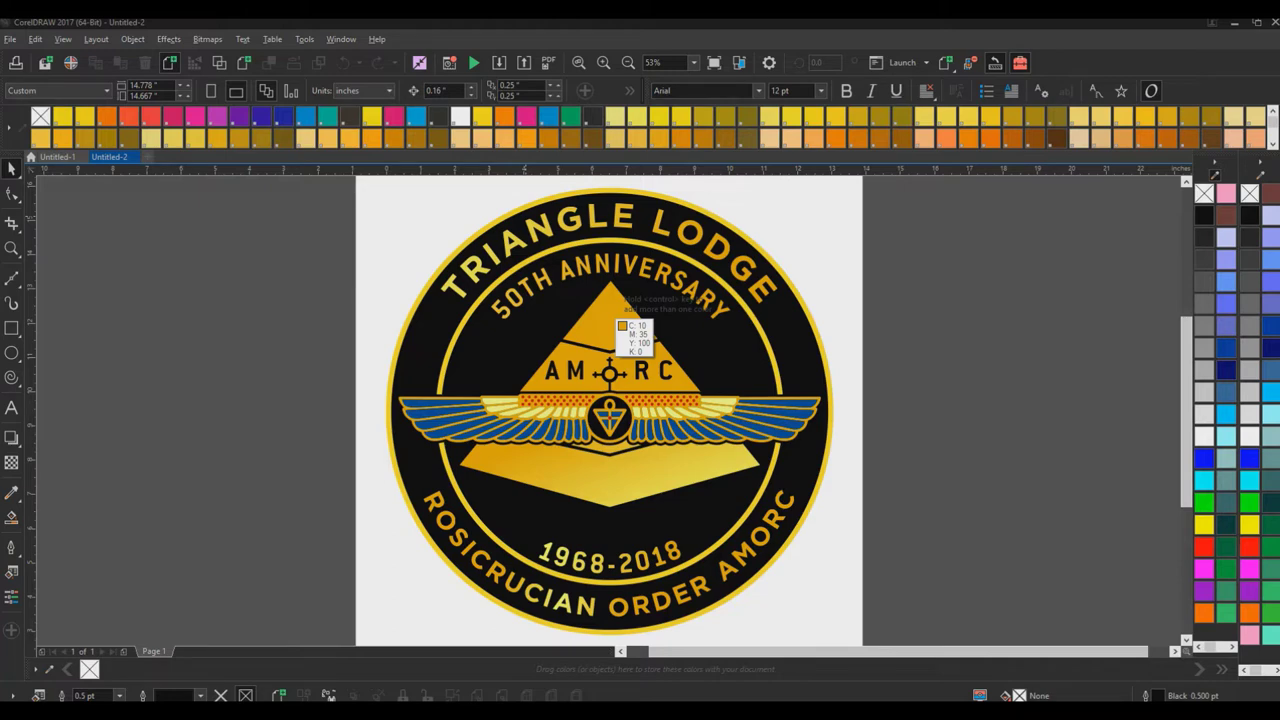
left_click(10, 167)
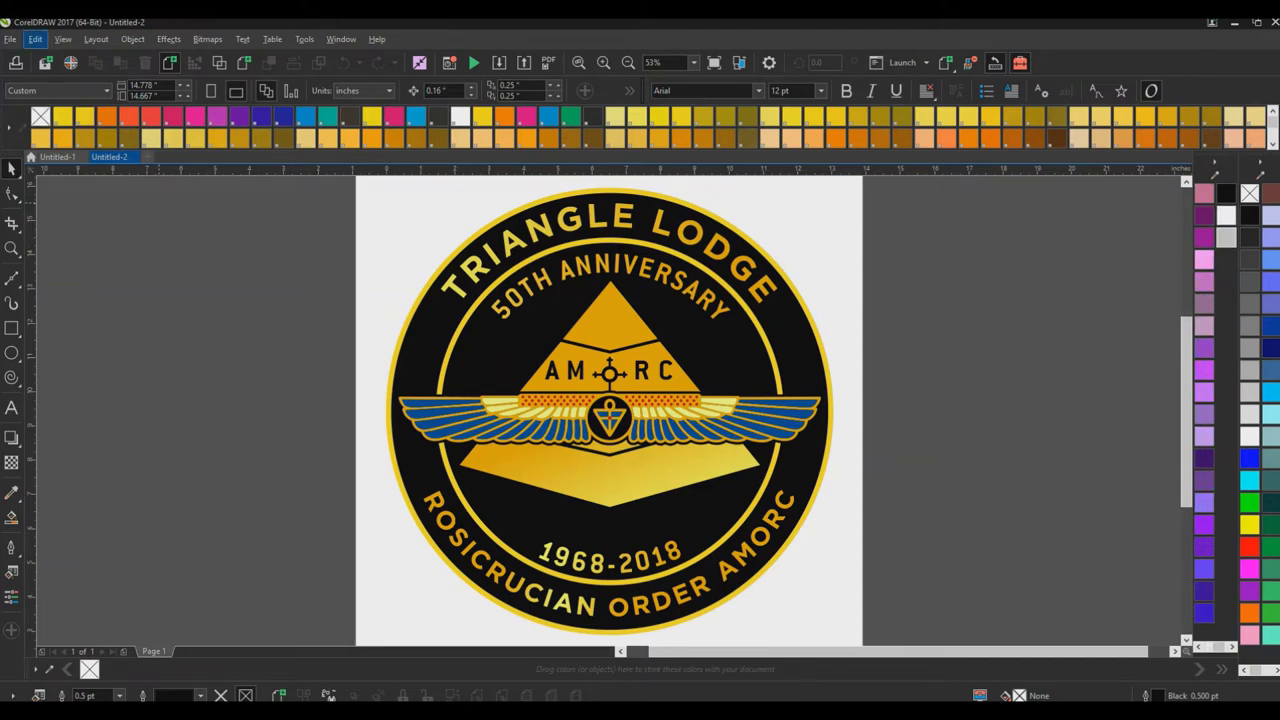
Start a color replacement for fills and sample the gold ring color, C3 M14 Y84 K0, as the color to find.
left_click(35, 39)
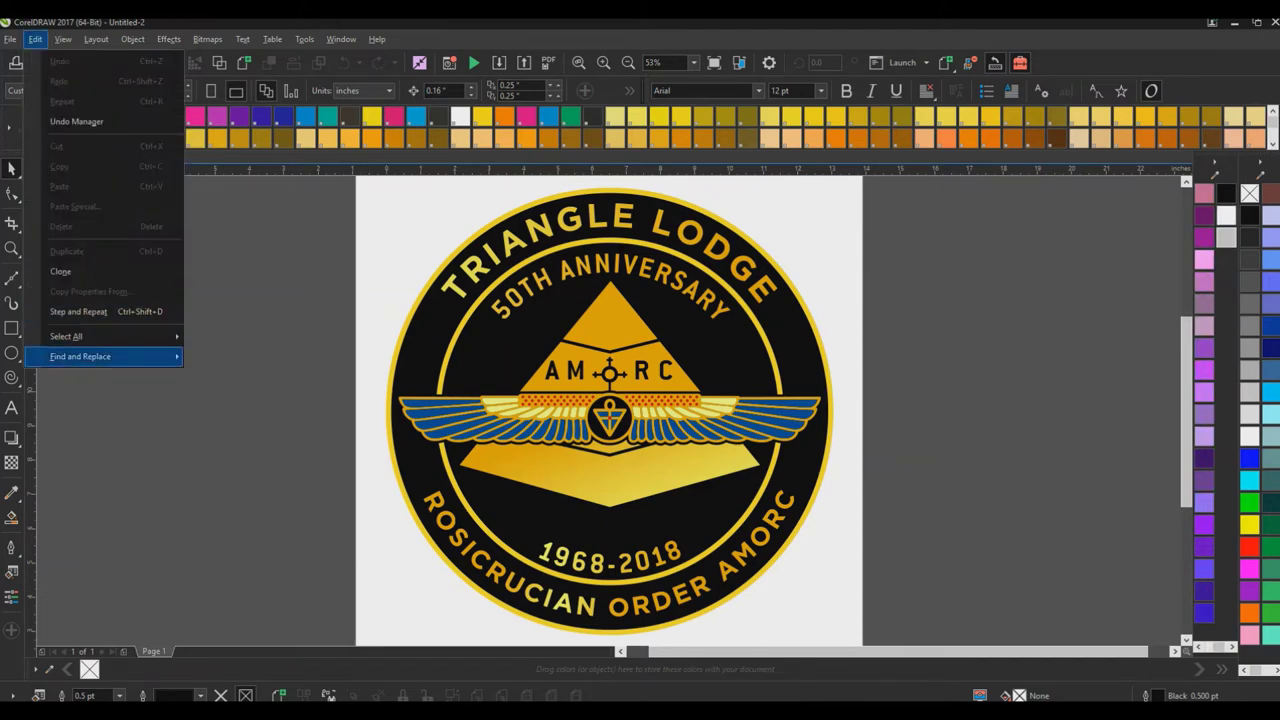
mouse_move(100, 356)
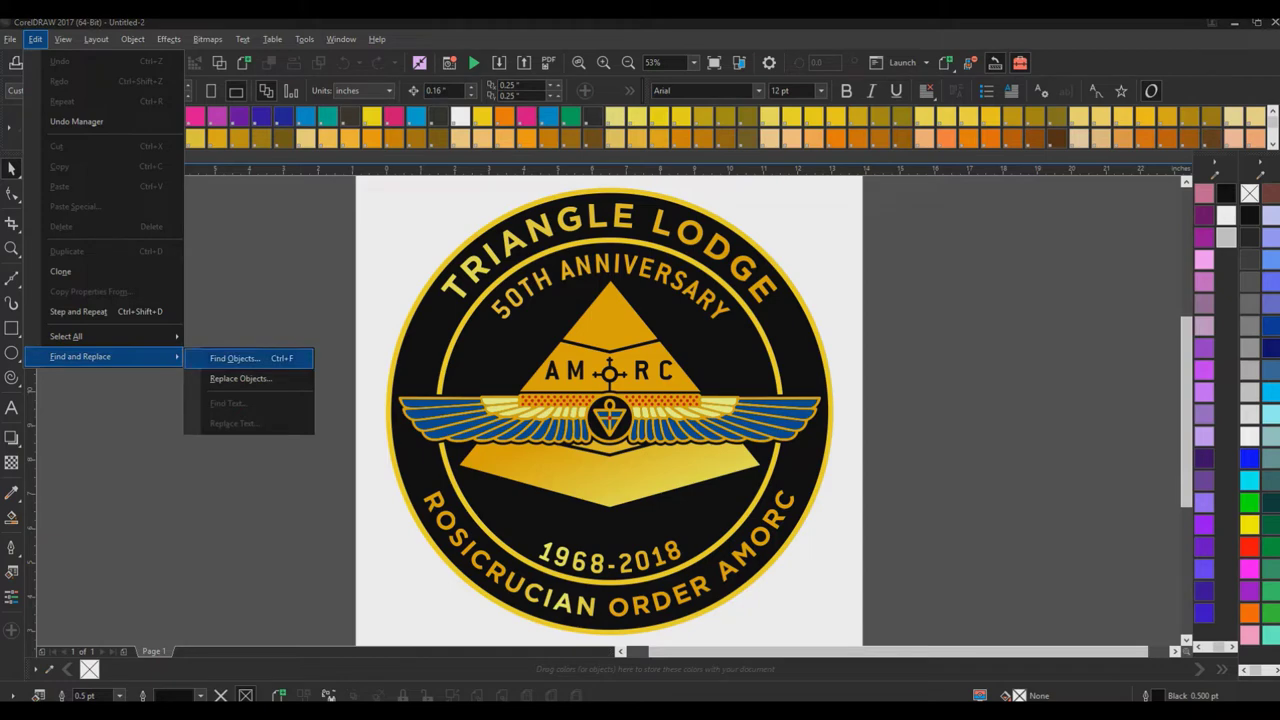
left_click(241, 379)
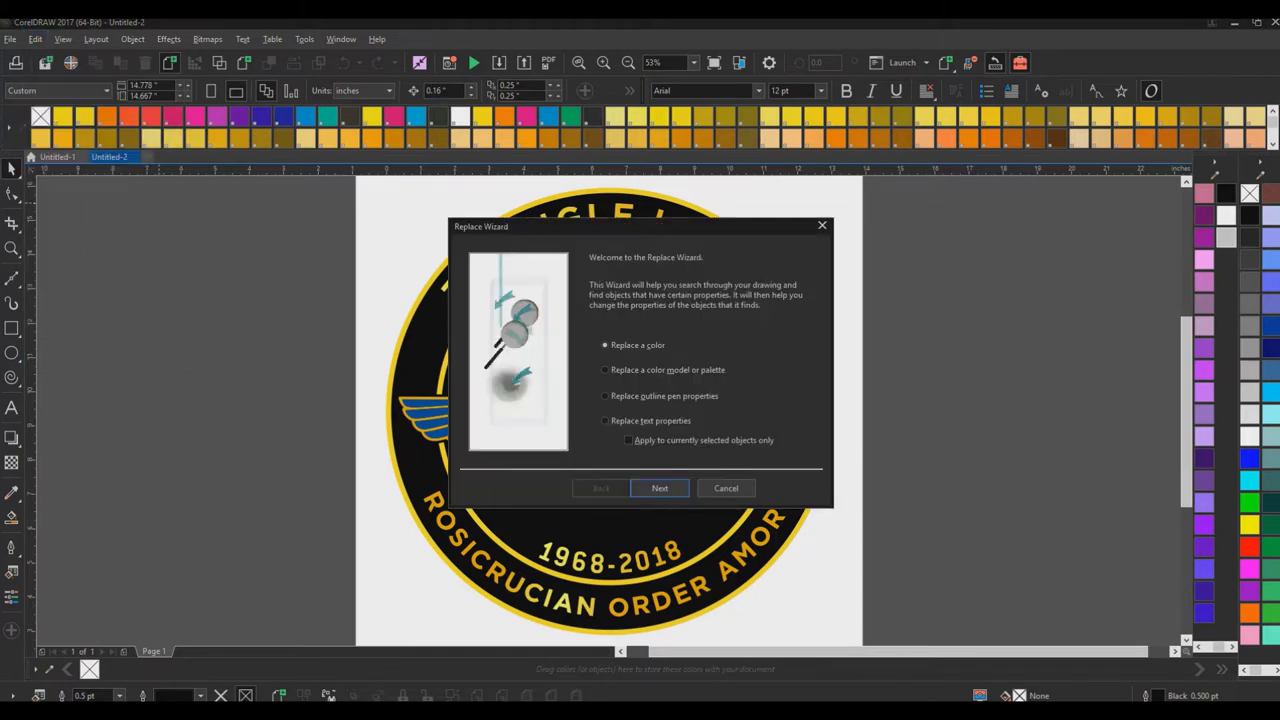
left_click_drag(600, 226, 982, 169)
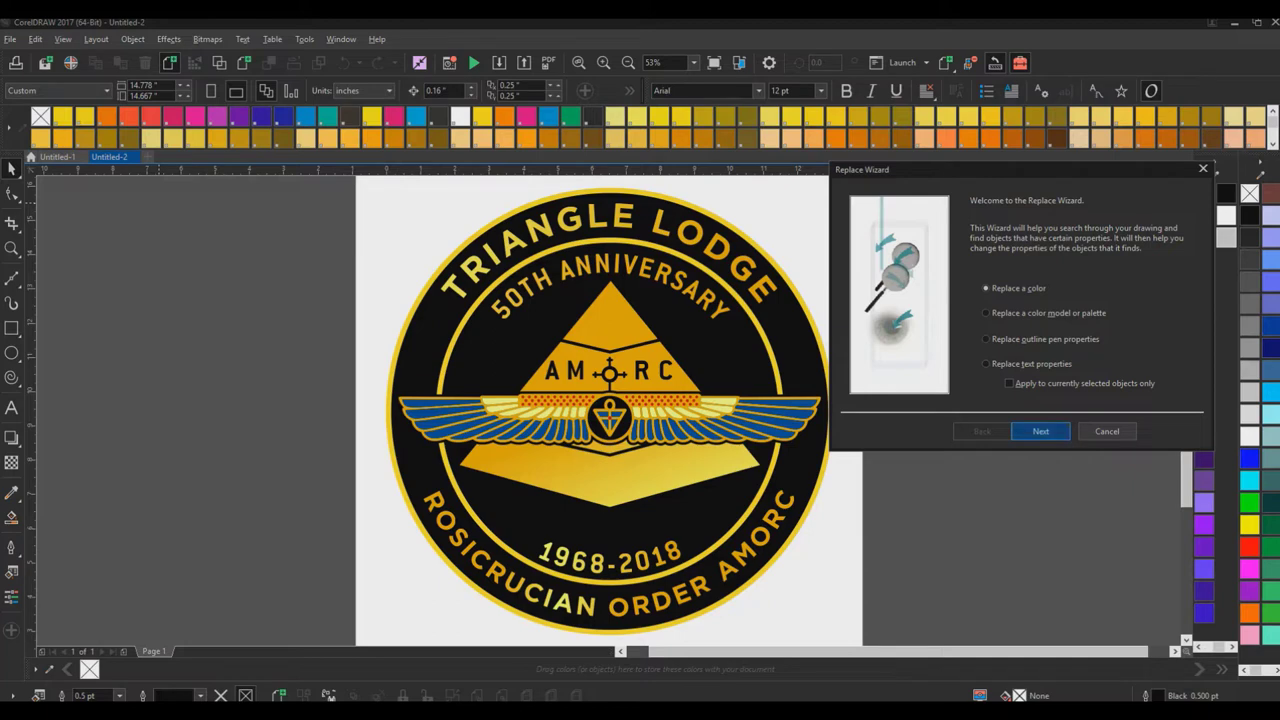
key("Return")
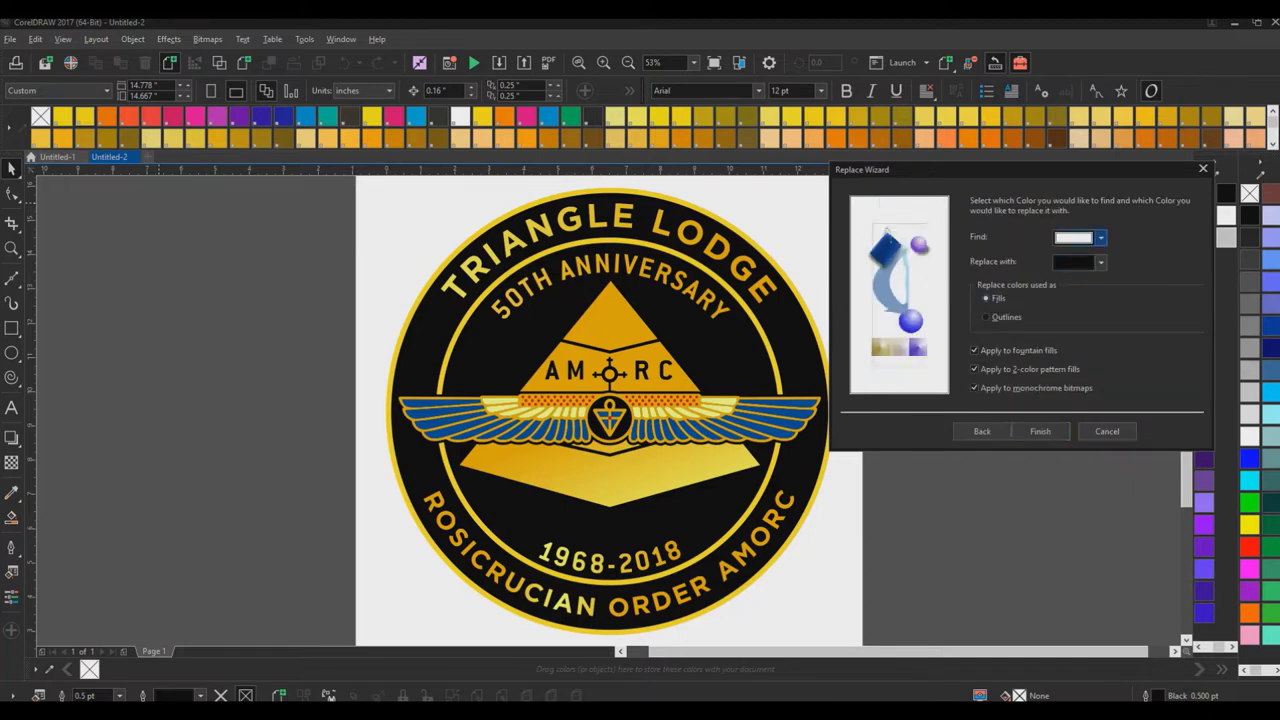
left_click(1101, 238)
left_click(1108, 273)
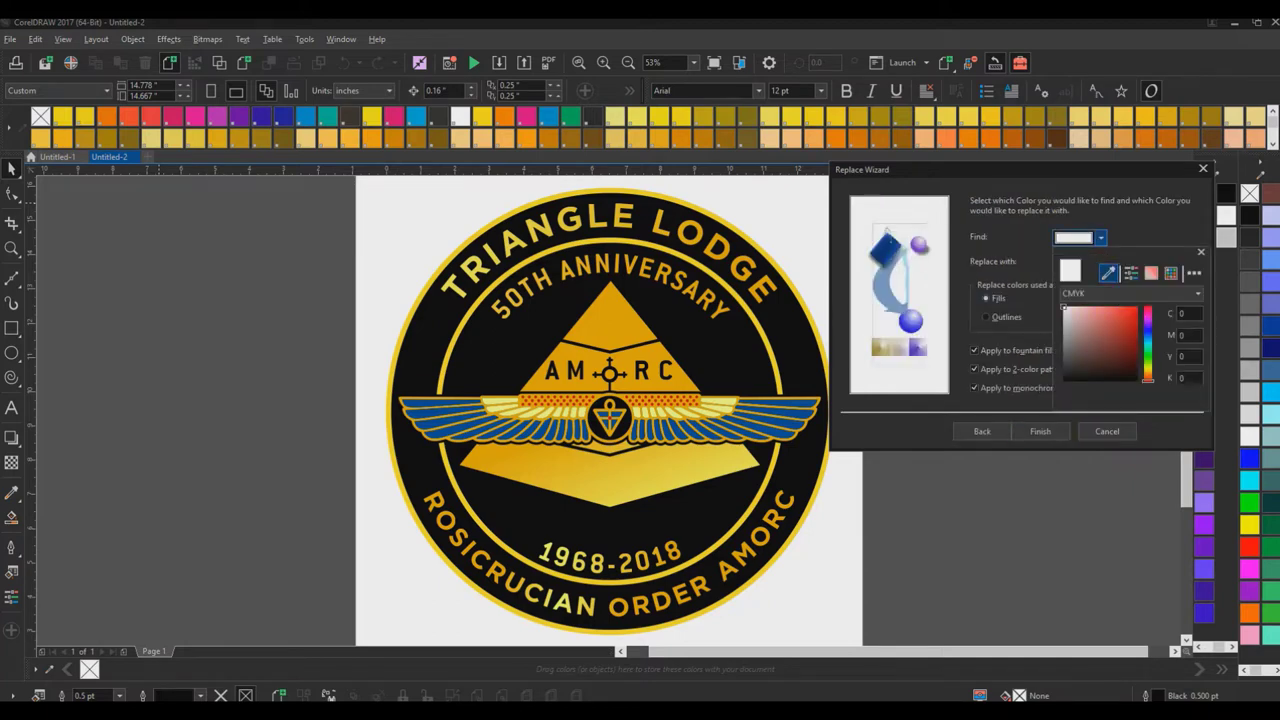
left_click(538, 214)
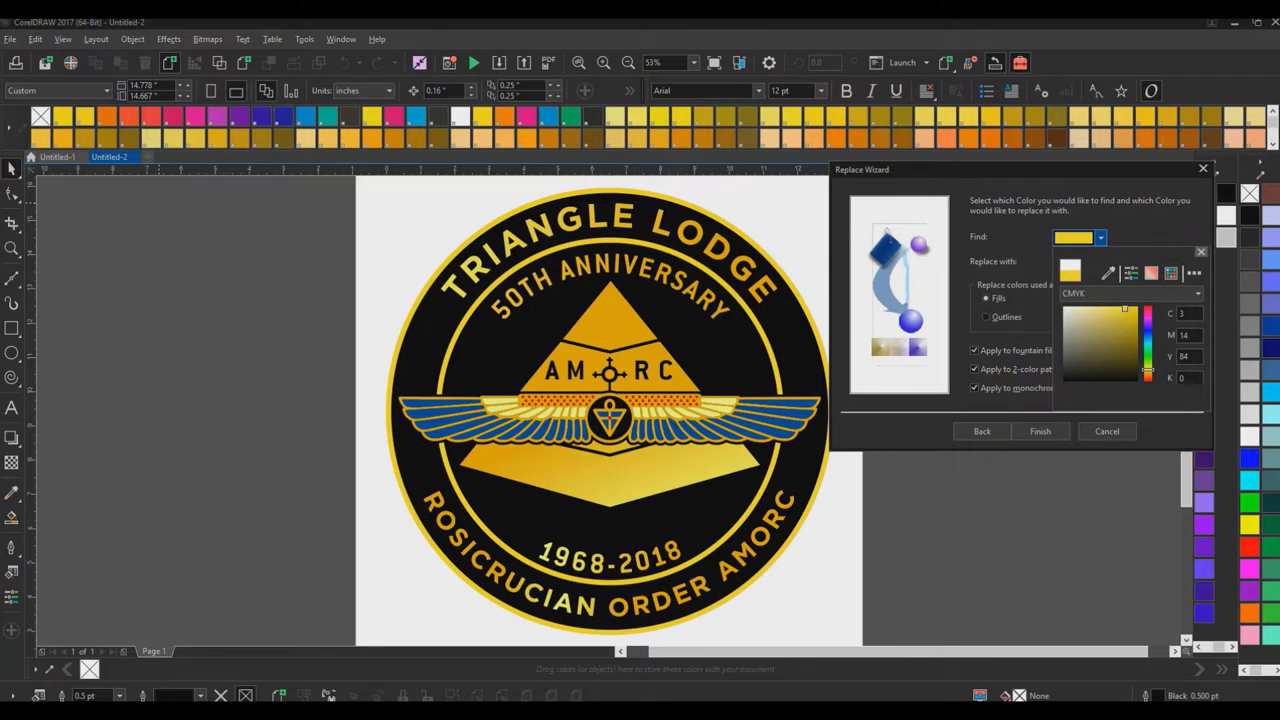
left_click(1201, 251)
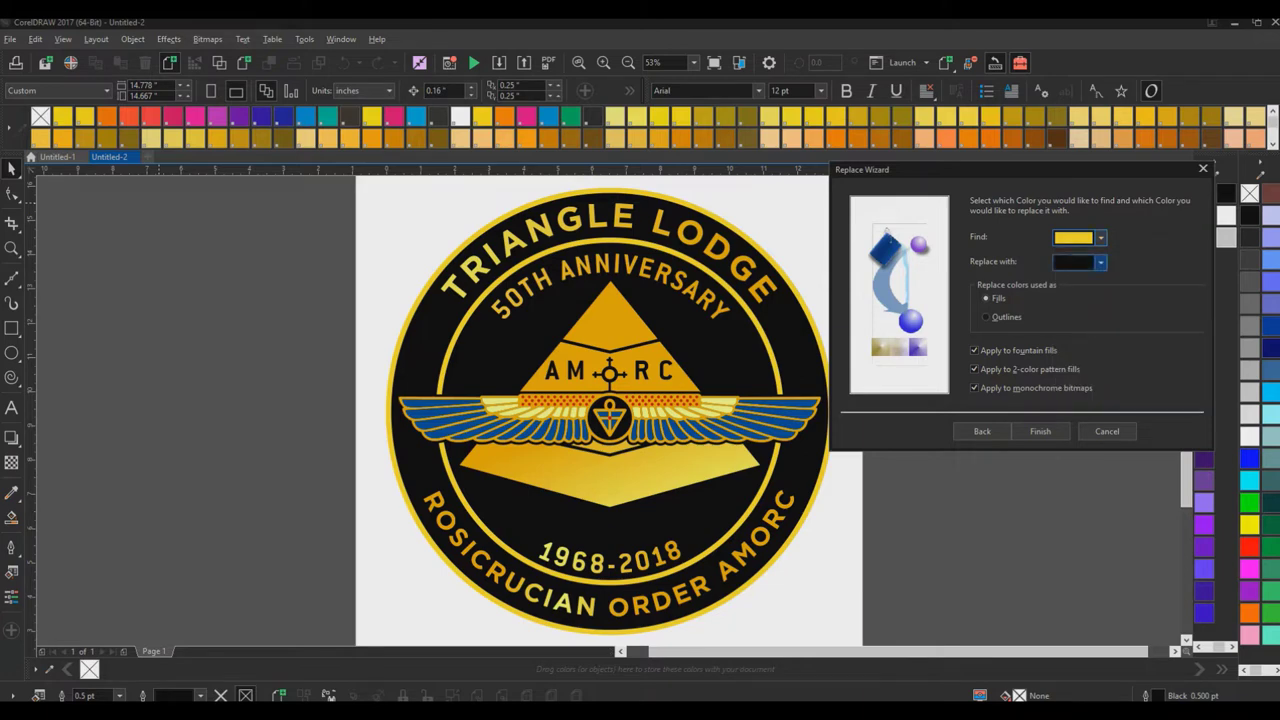
Set the replacement color to yellow, RGB 255, 255, 0, and replace all matching fills on the page.
left_click(1100, 262)
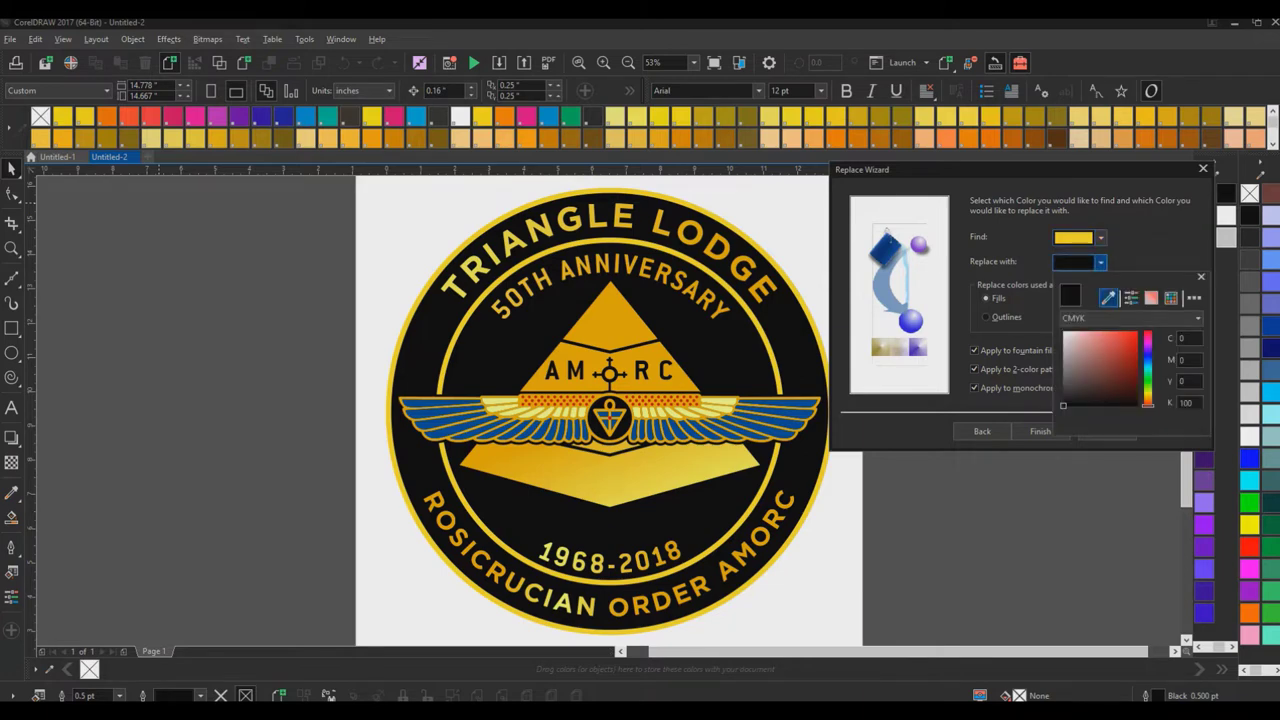
left_click(1108, 297)
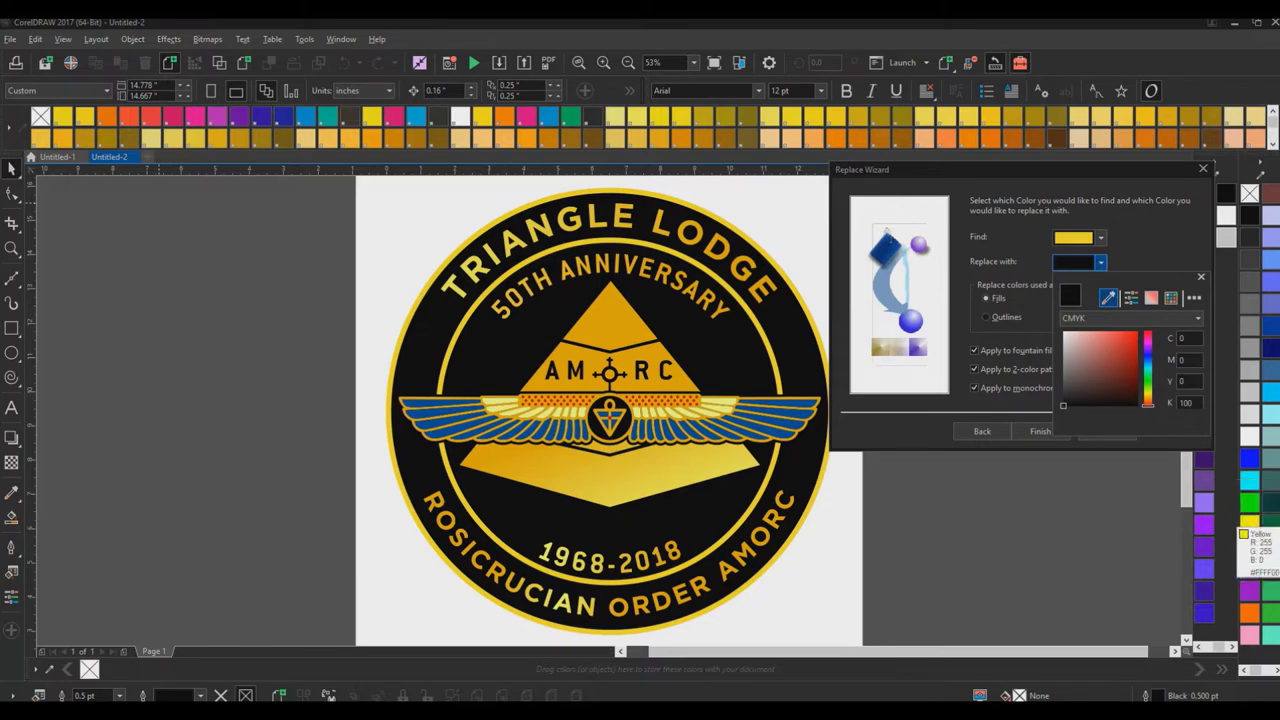
left_click(1240, 526)
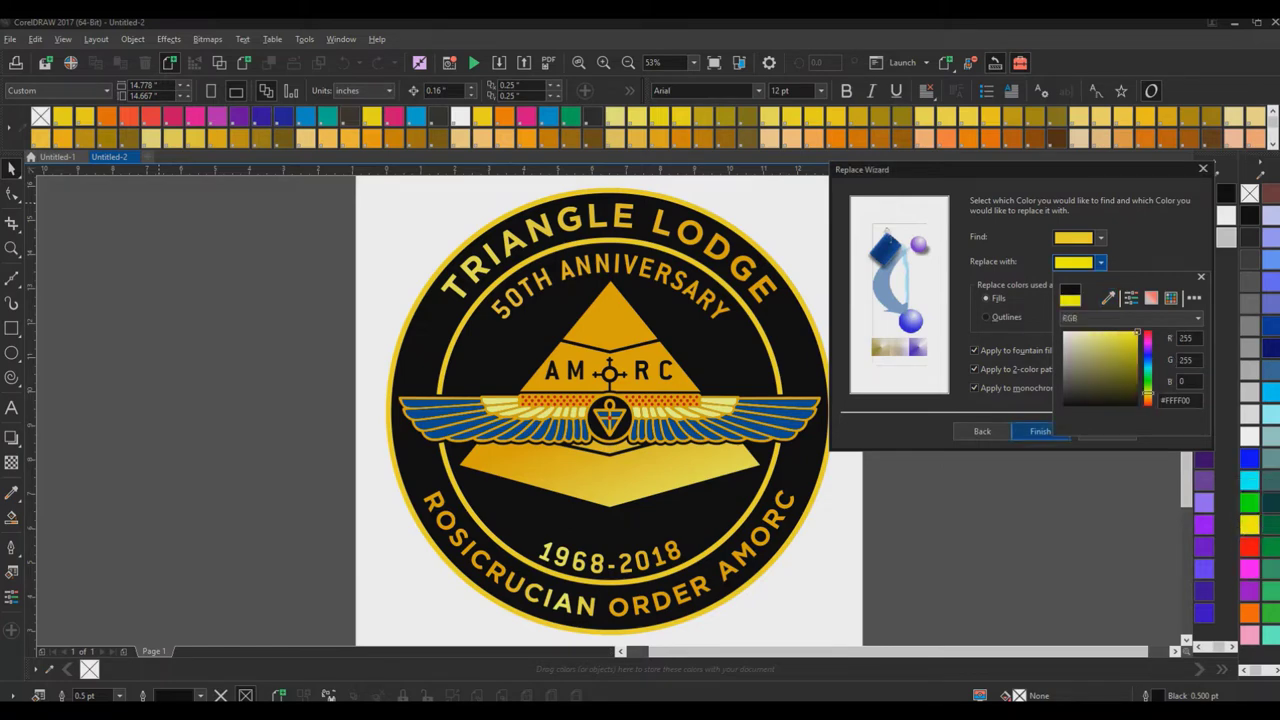
left_click(1201, 277)
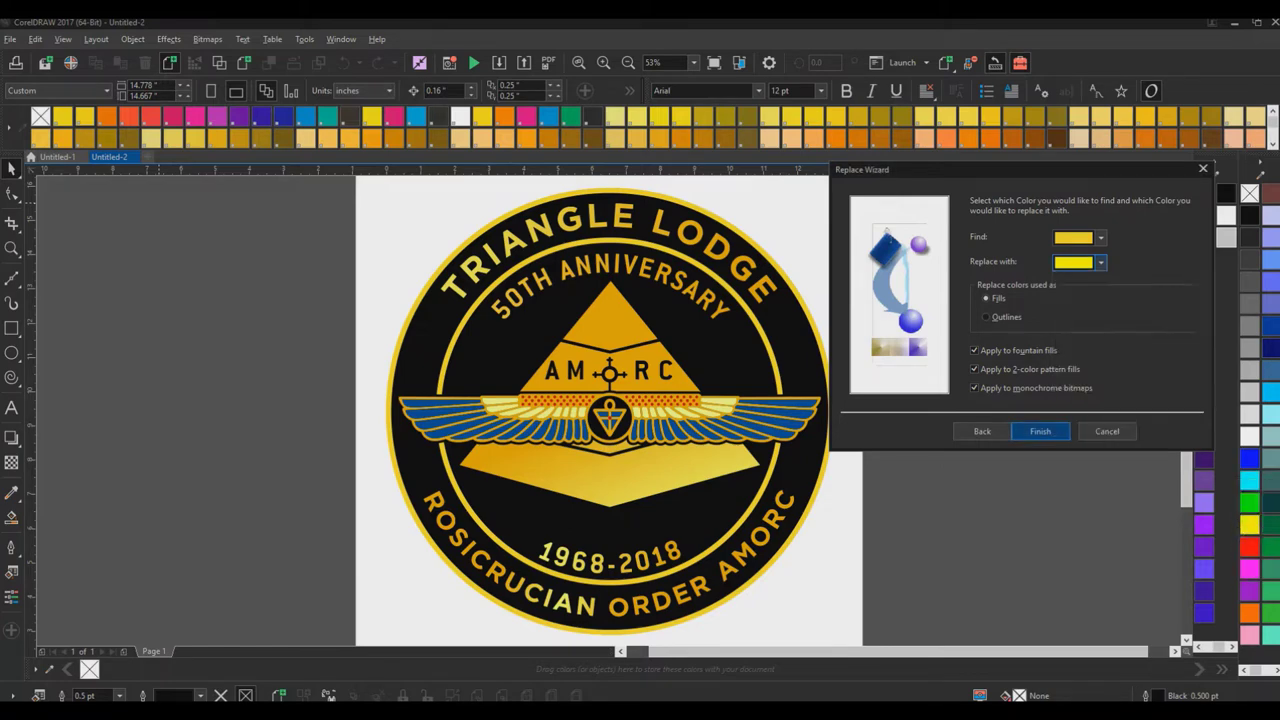
key("Return")
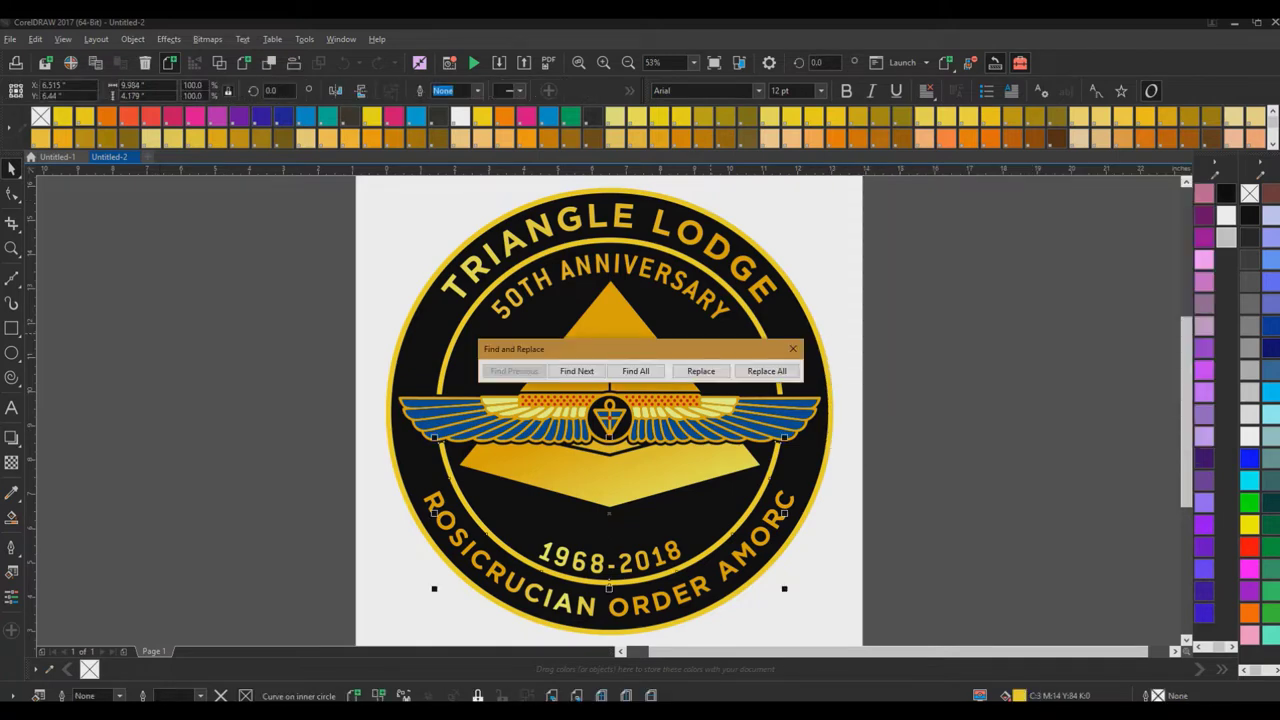
left_click(767, 371)
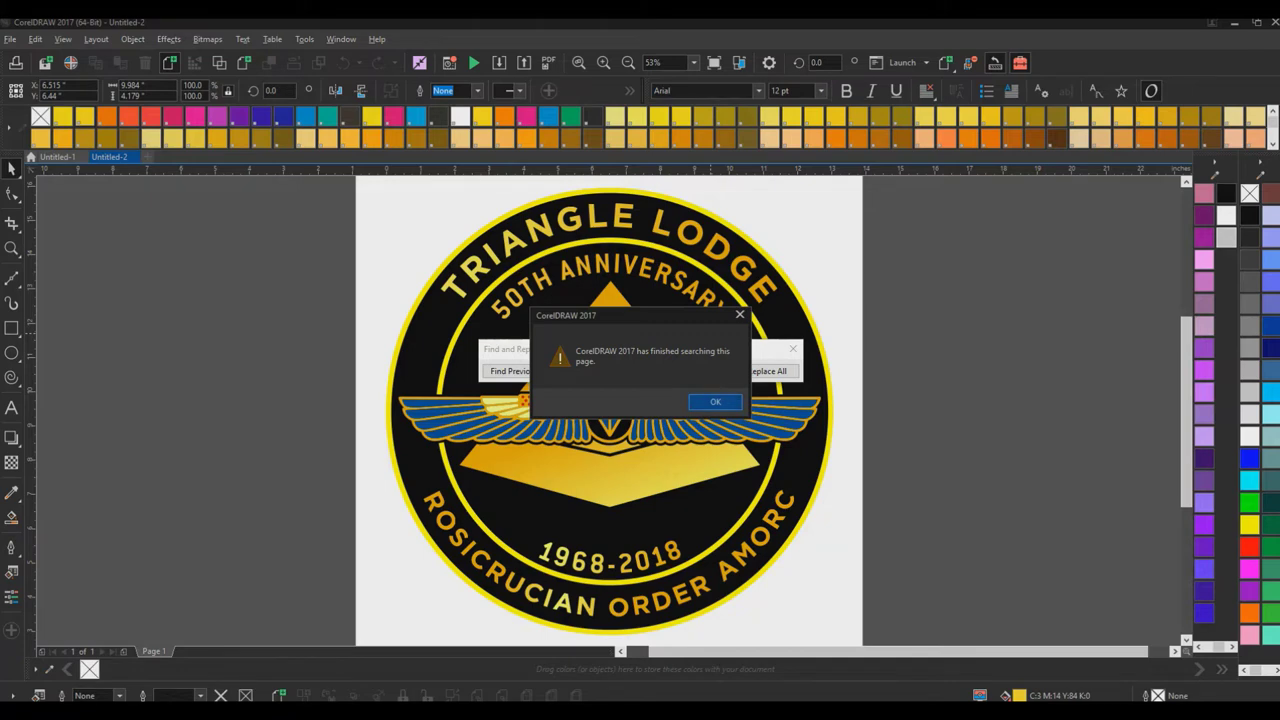
key("Return")
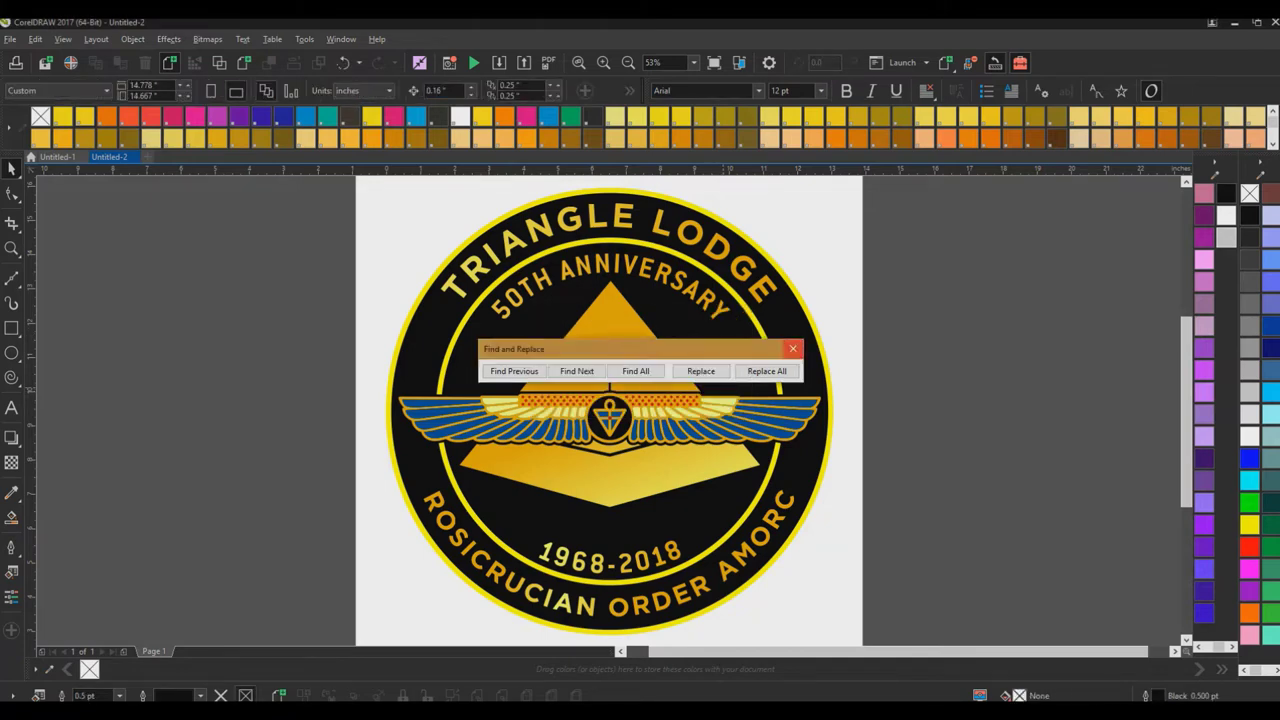
left_click(793, 349)
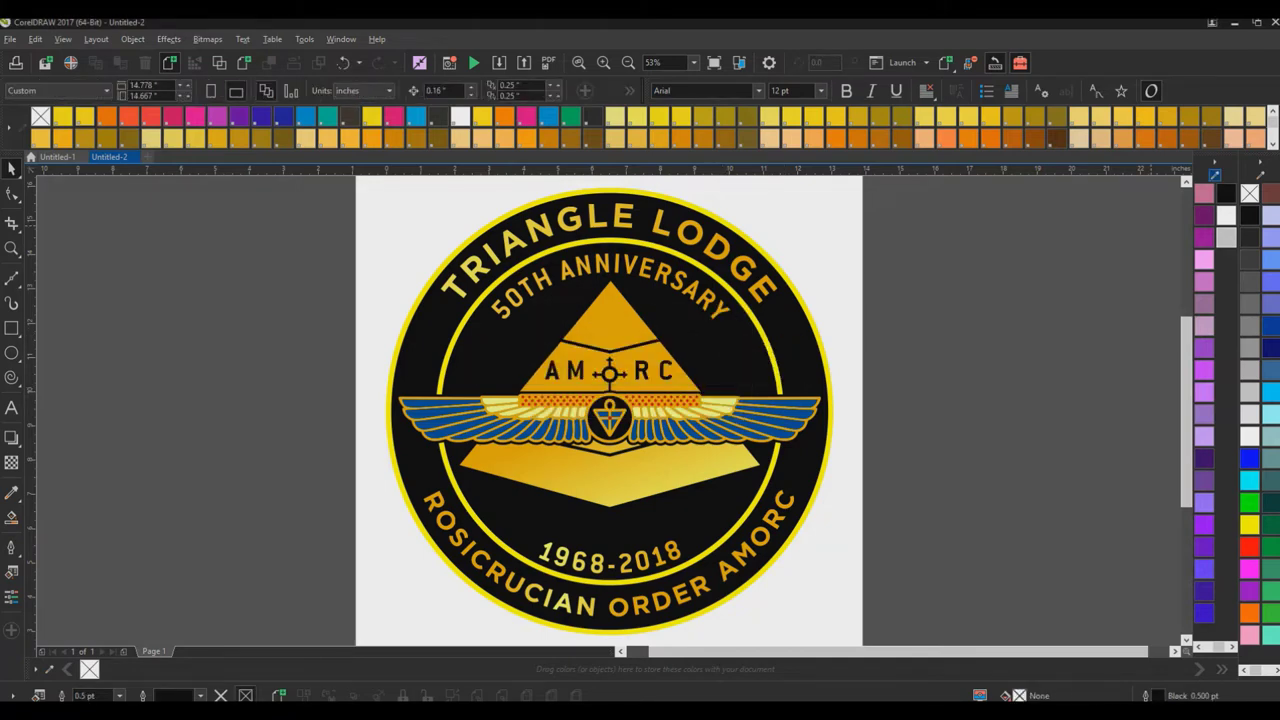
Check the gold triangle's CMYK values and the outer ring's fill color.
left_click(1215, 175)
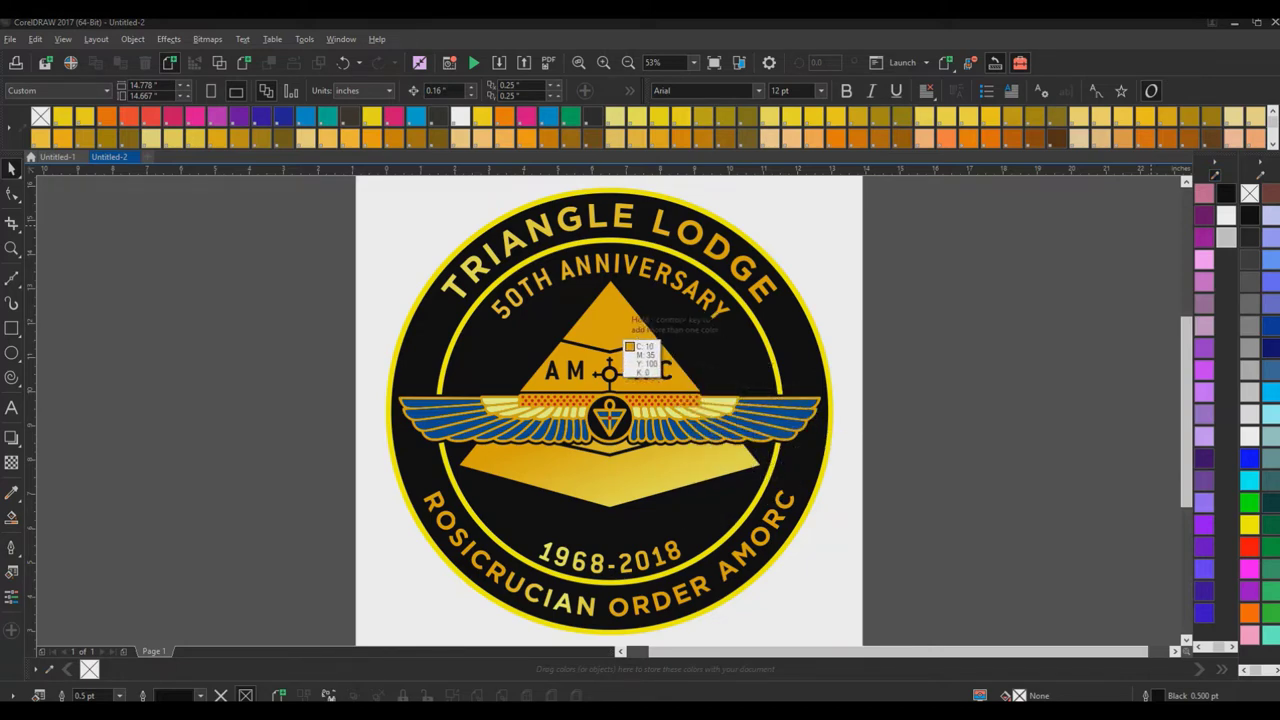
left_click(12, 169)
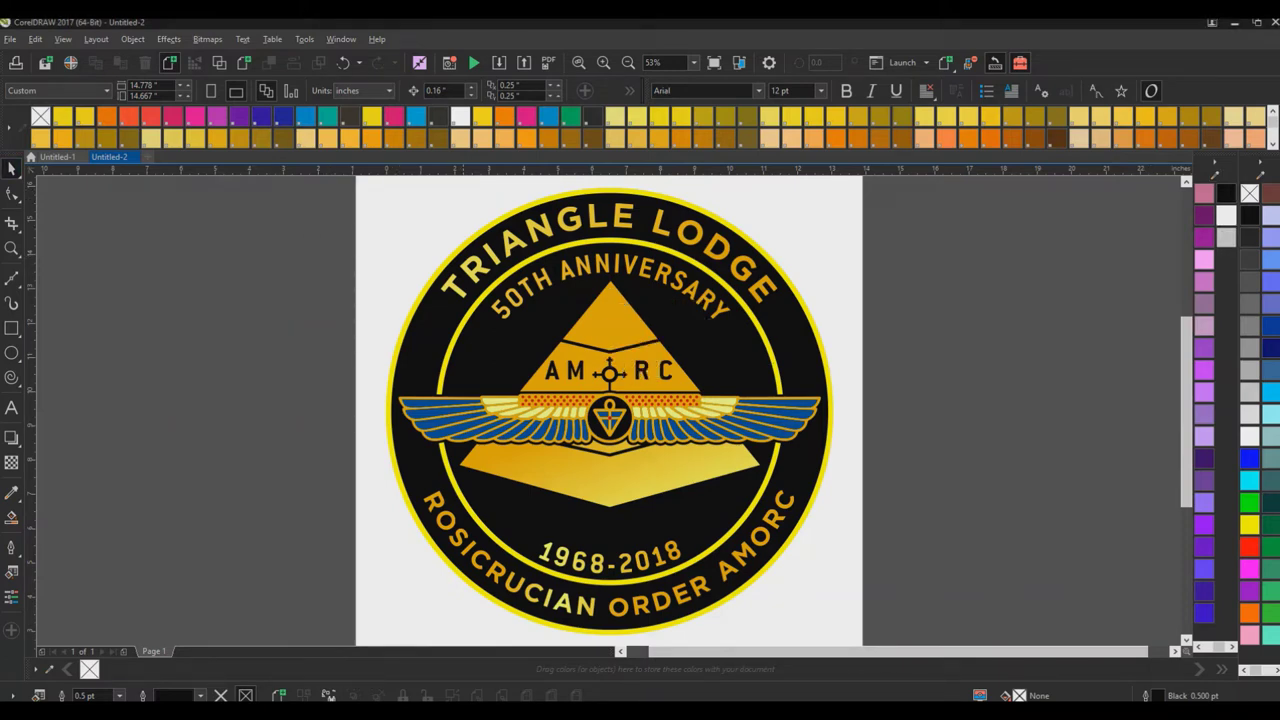
left_click(462, 249)
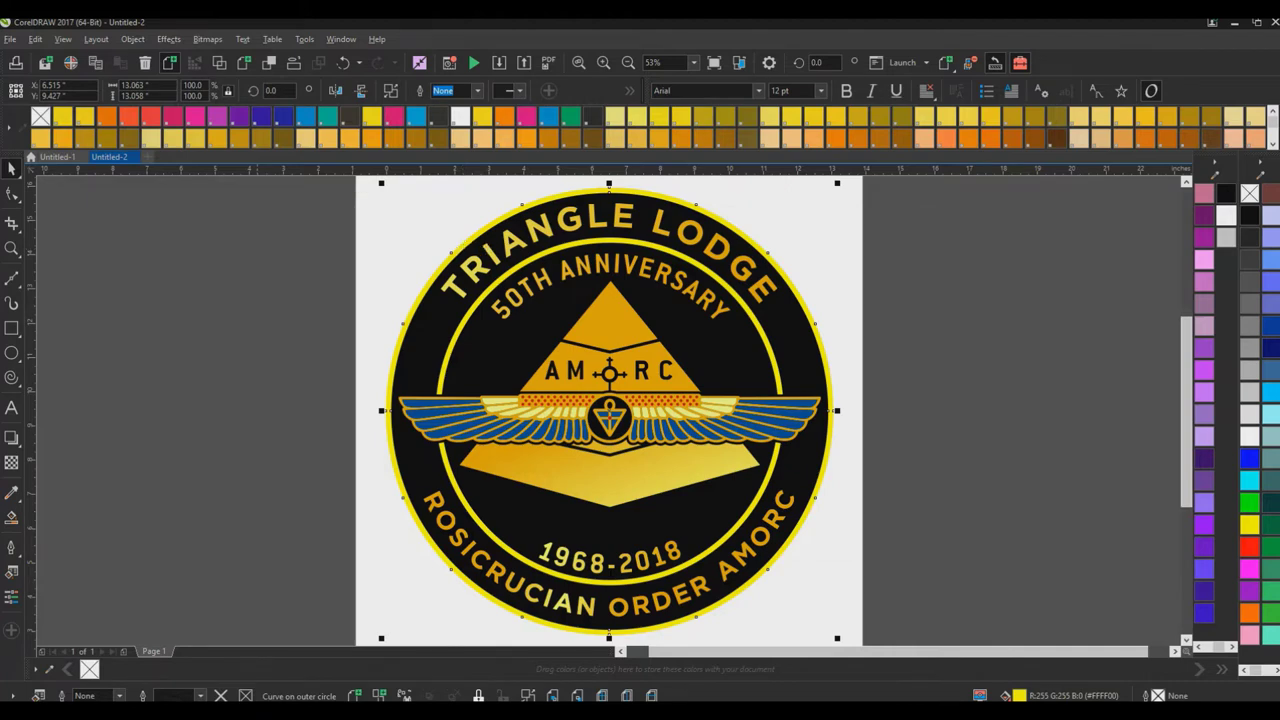
key("Escape")
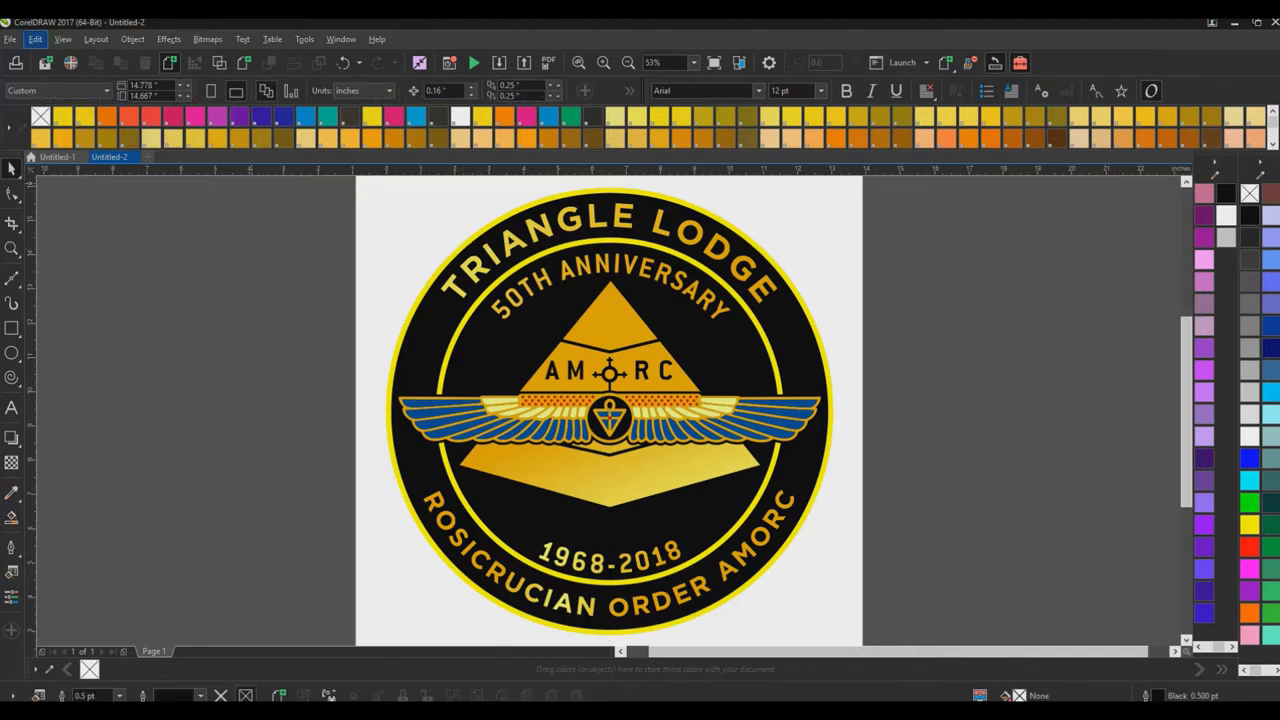
left_click(35, 39)
mouse_move(80, 357)
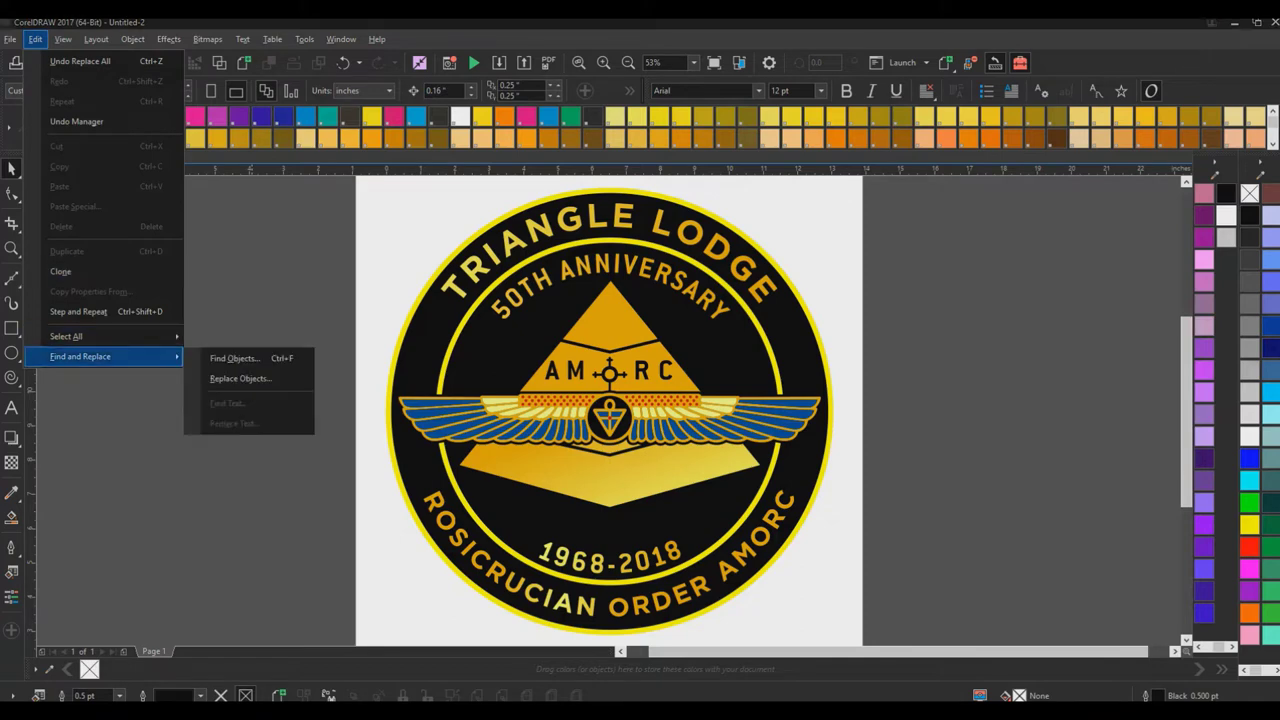
left_click(241, 378)
Select the whole logo, ungroup all of its objects, and pick the lower and upper triangle pieces individually.
left_click_drag(352, 187, 858, 388)
left_click(325, 185)
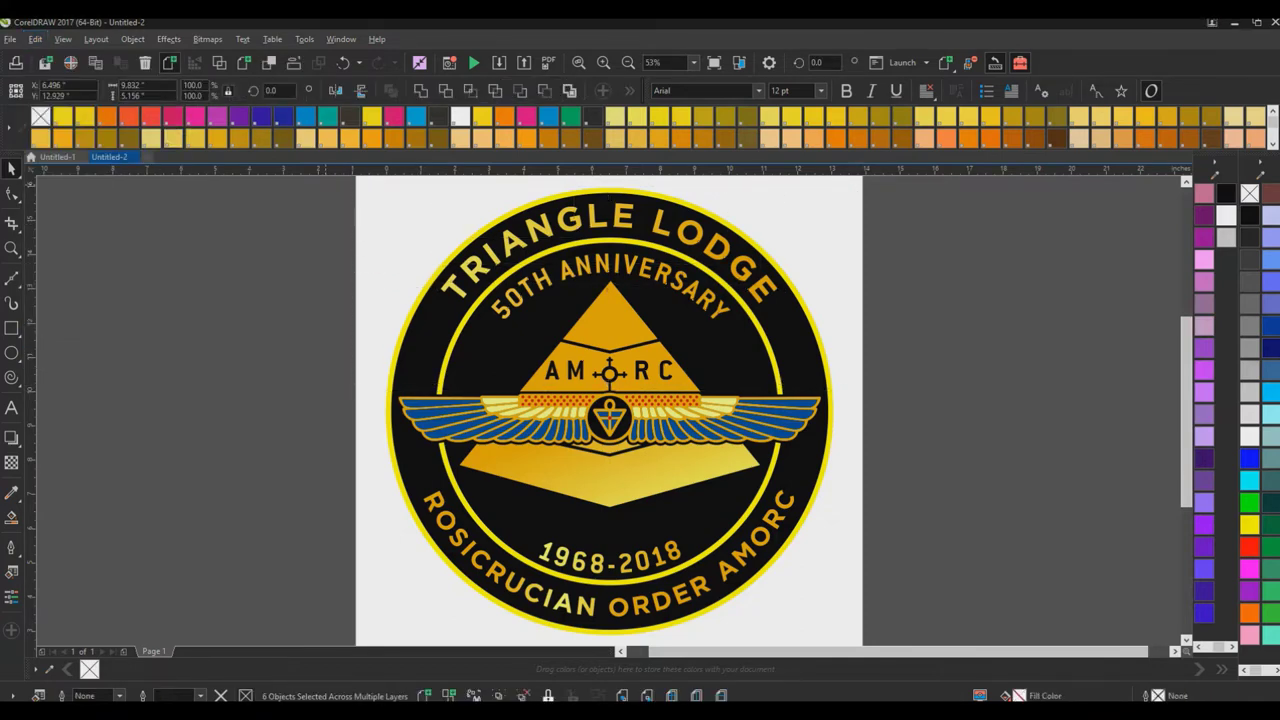
left_click_drag(325, 184, 884, 586)
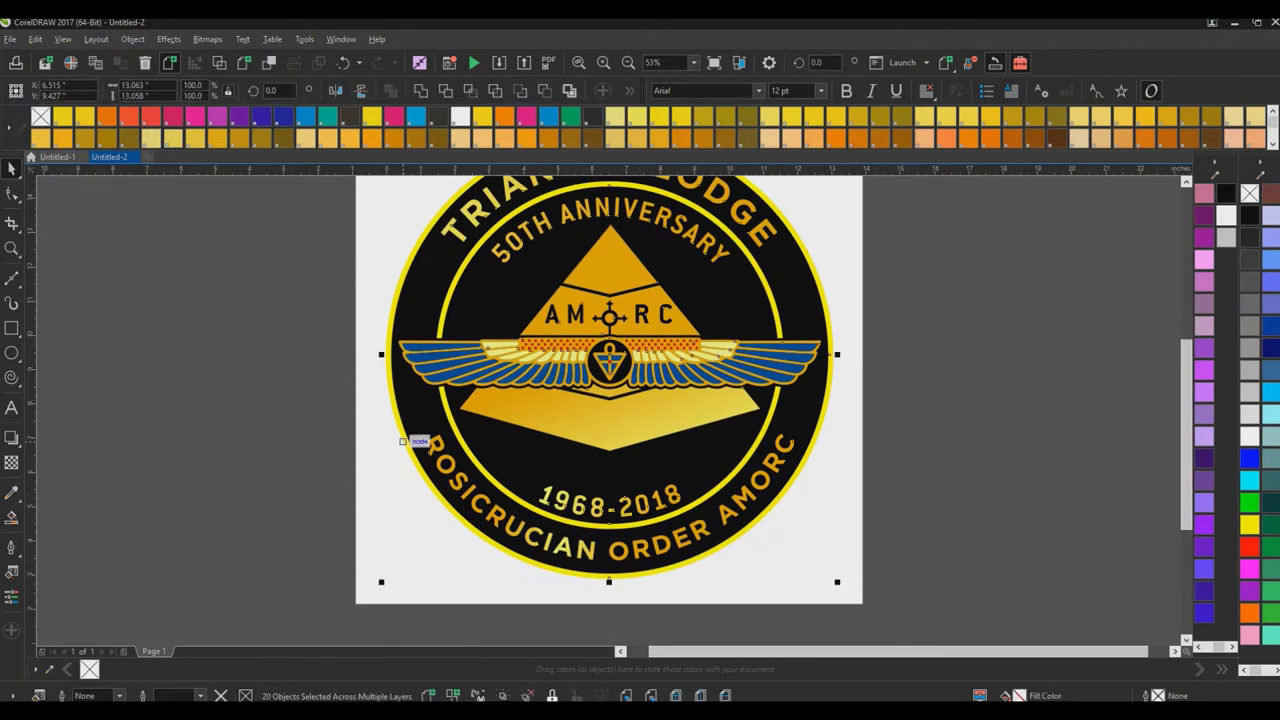
scroll(609, 410, "up", 3)
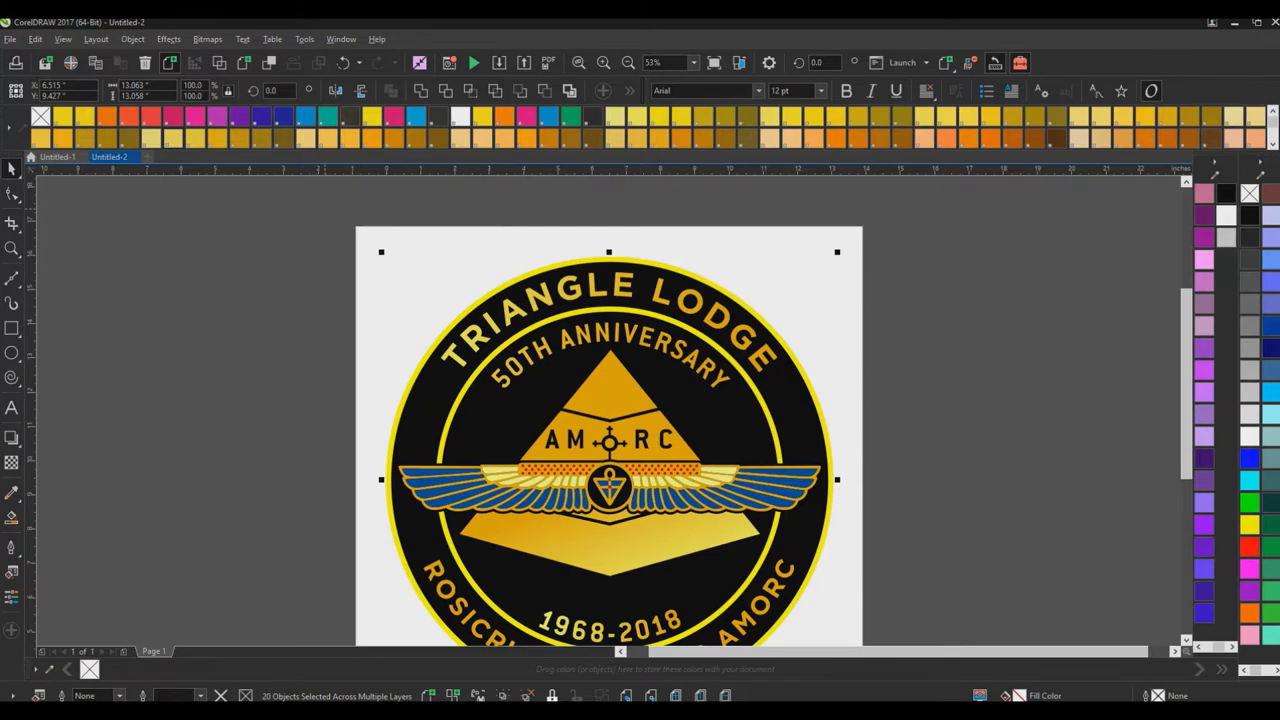
left_click_drag(325, 206, 830, 600)
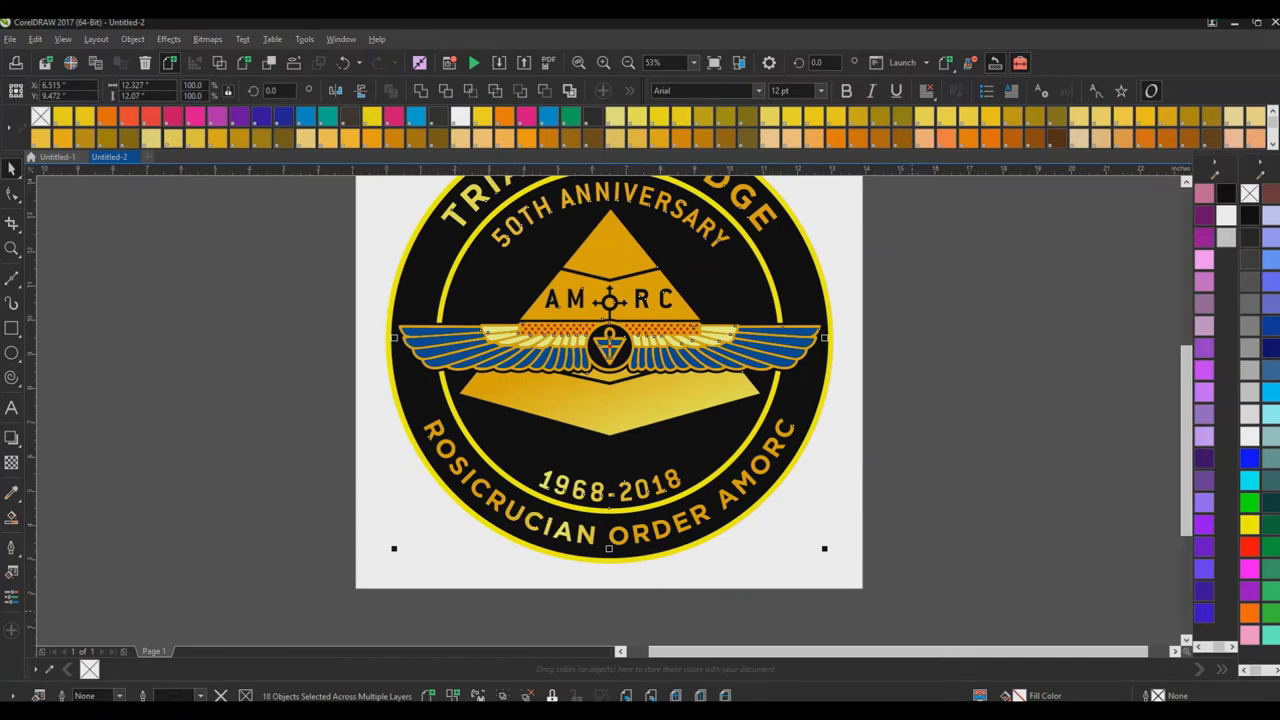
left_click_drag(911, 611, 327, 199)
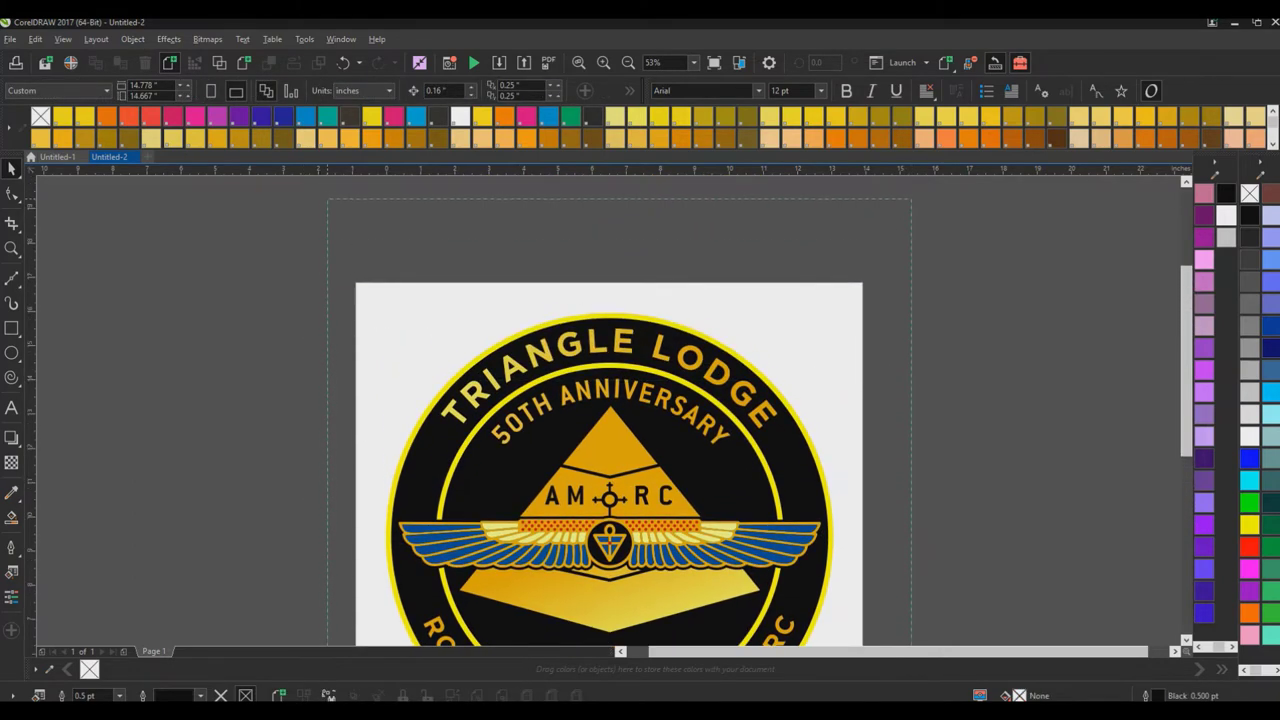
left_click_drag(910, 640, 910, 640)
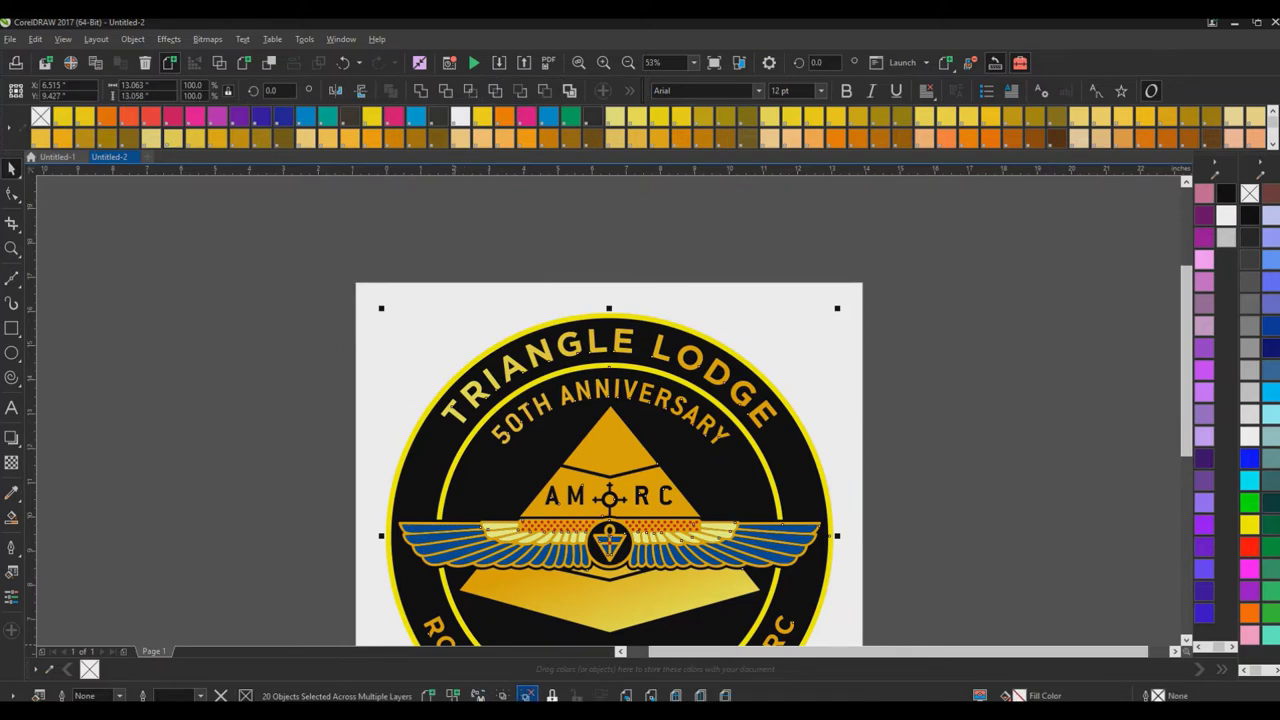
left_click(527, 696)
left_click(277, 515)
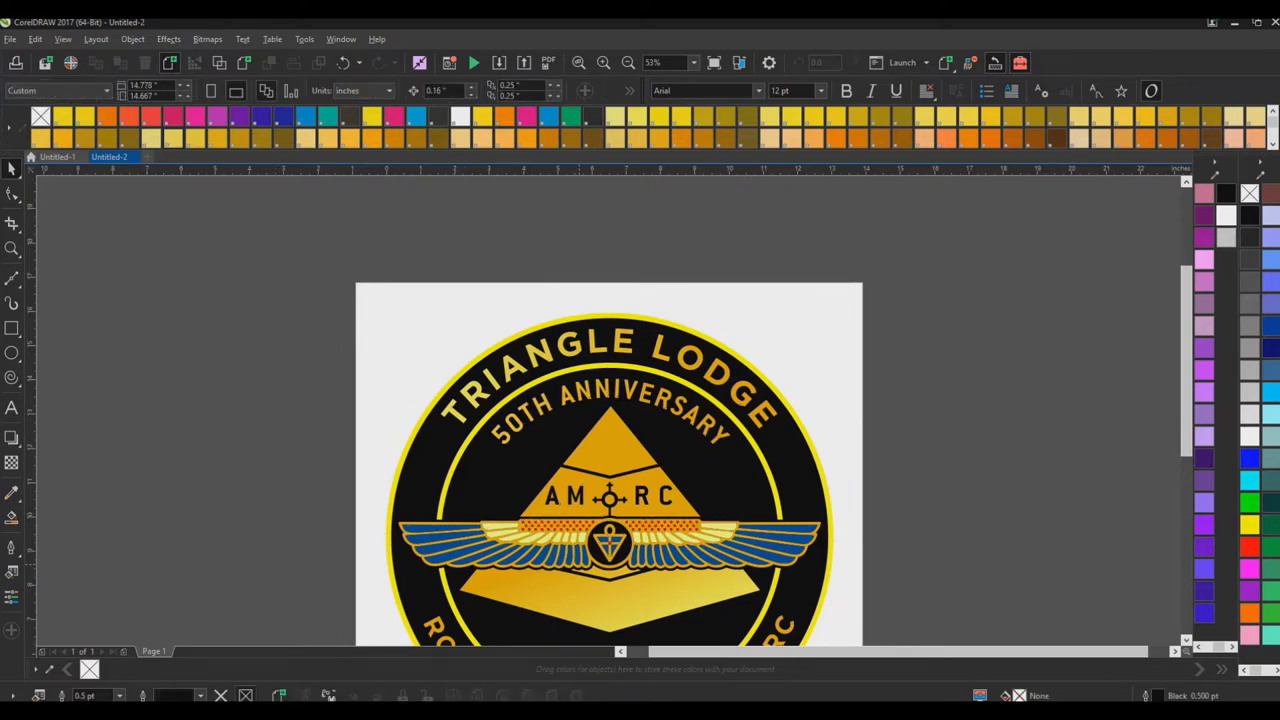
left_click(586, 591)
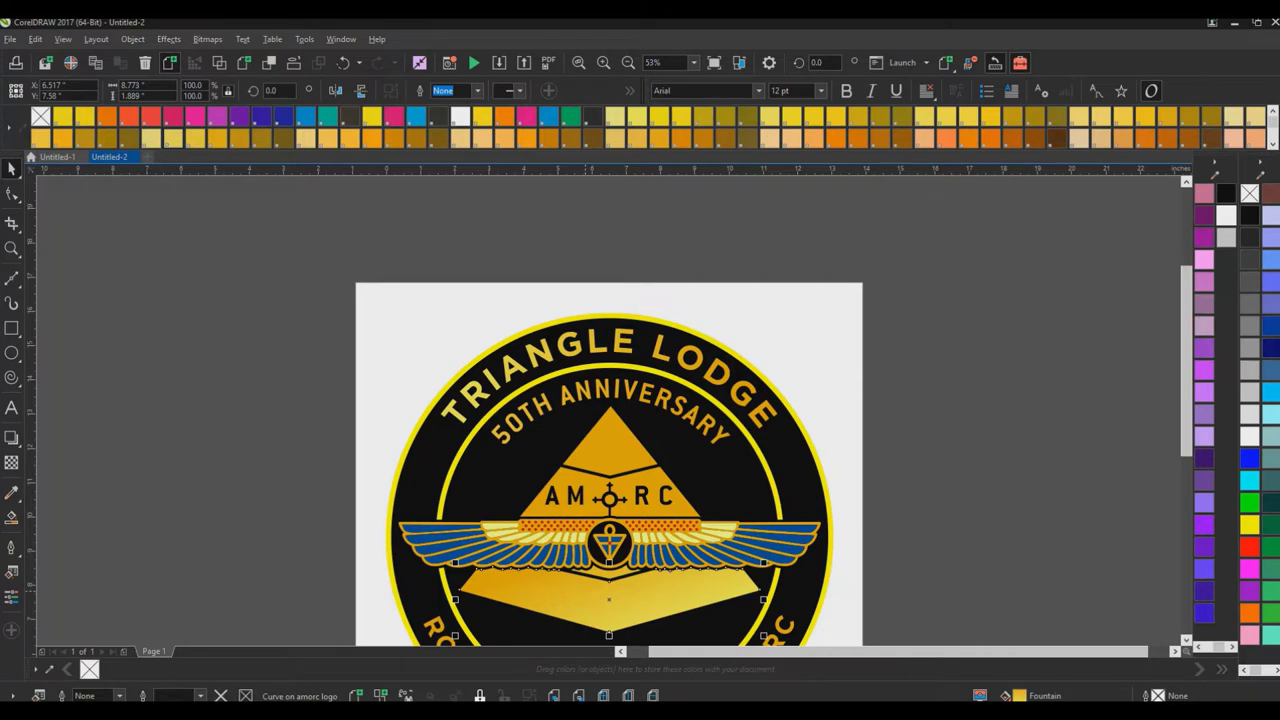
left_click(609, 440)
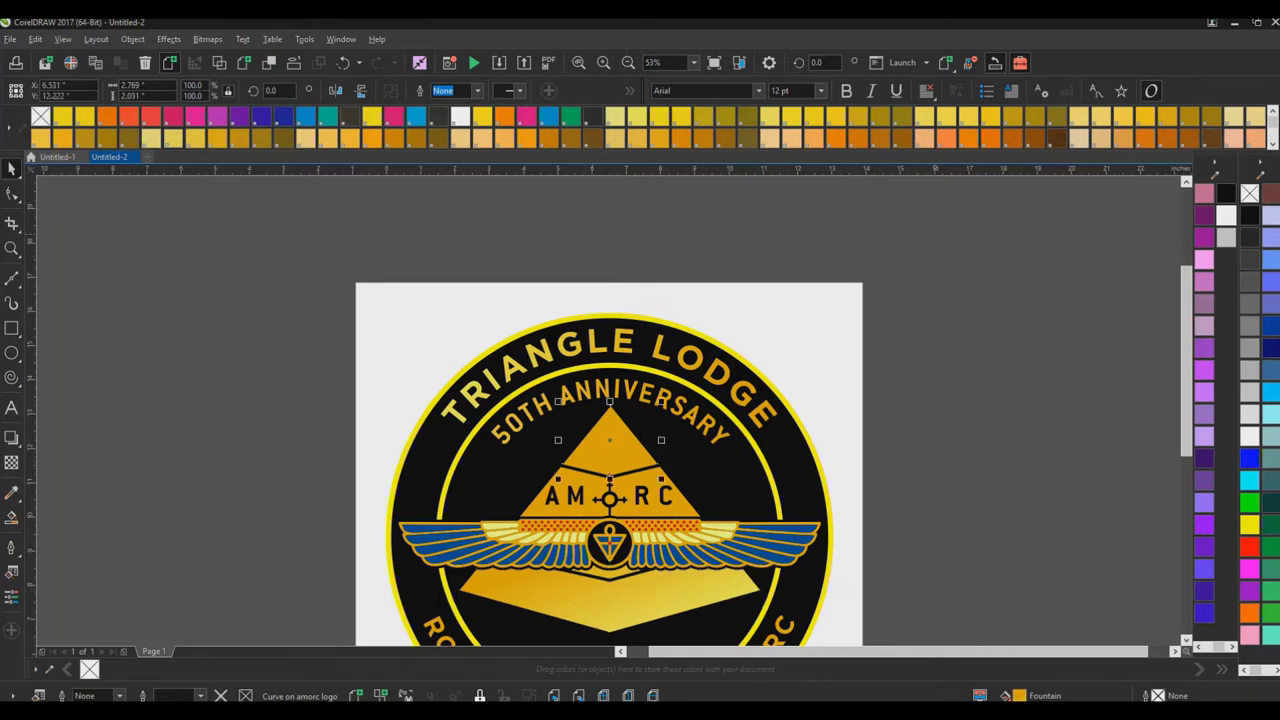
Select all objects of the logo on the page.
scroll(609, 420, "down", 2)
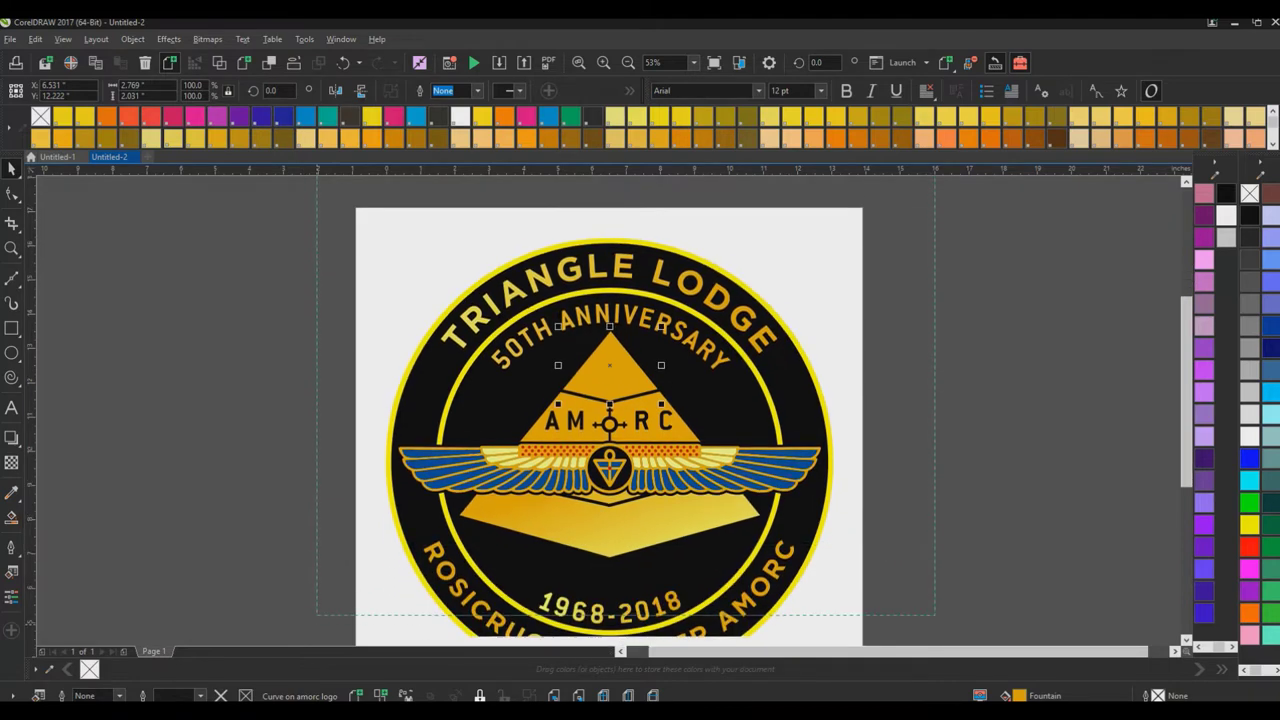
scroll(609, 420, "down", 2)
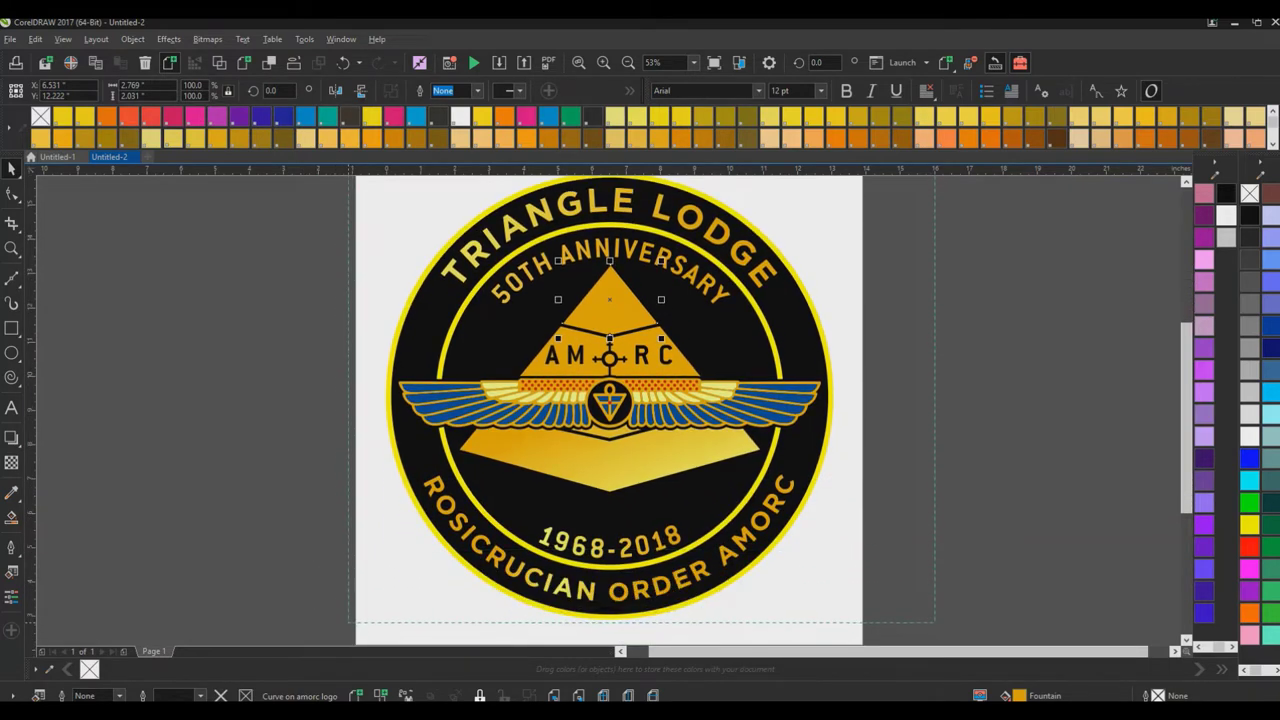
key("ctrl+a")
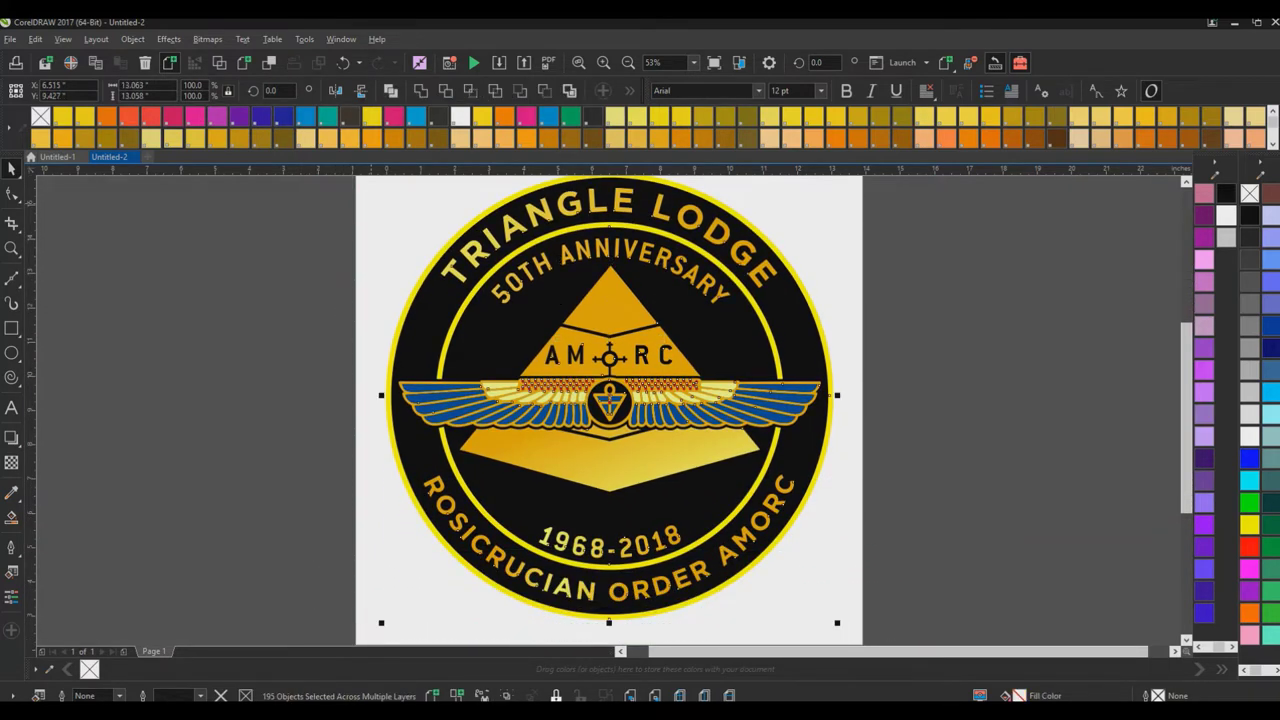
Start a color replacement for fills and sample the light gold of the TRIANGLE lettering, C5 M12 Y71 K0, as the color to find.
left_click(35, 39)
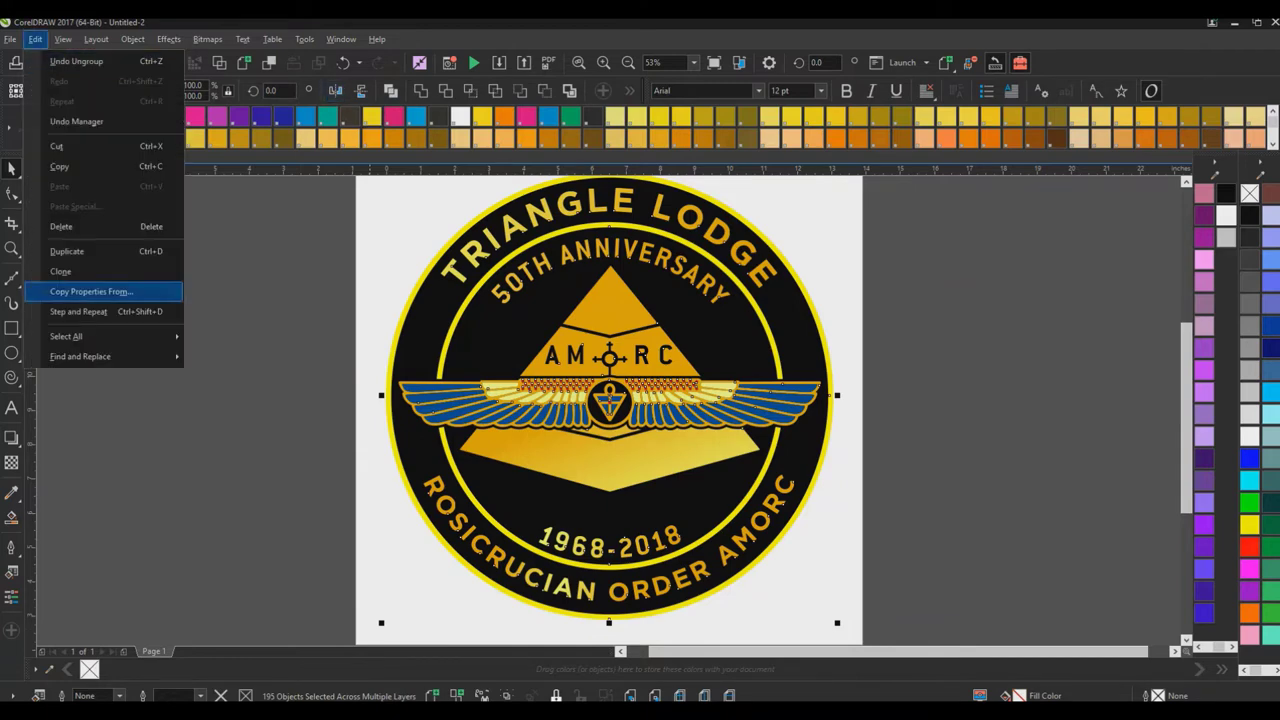
mouse_move(110, 357)
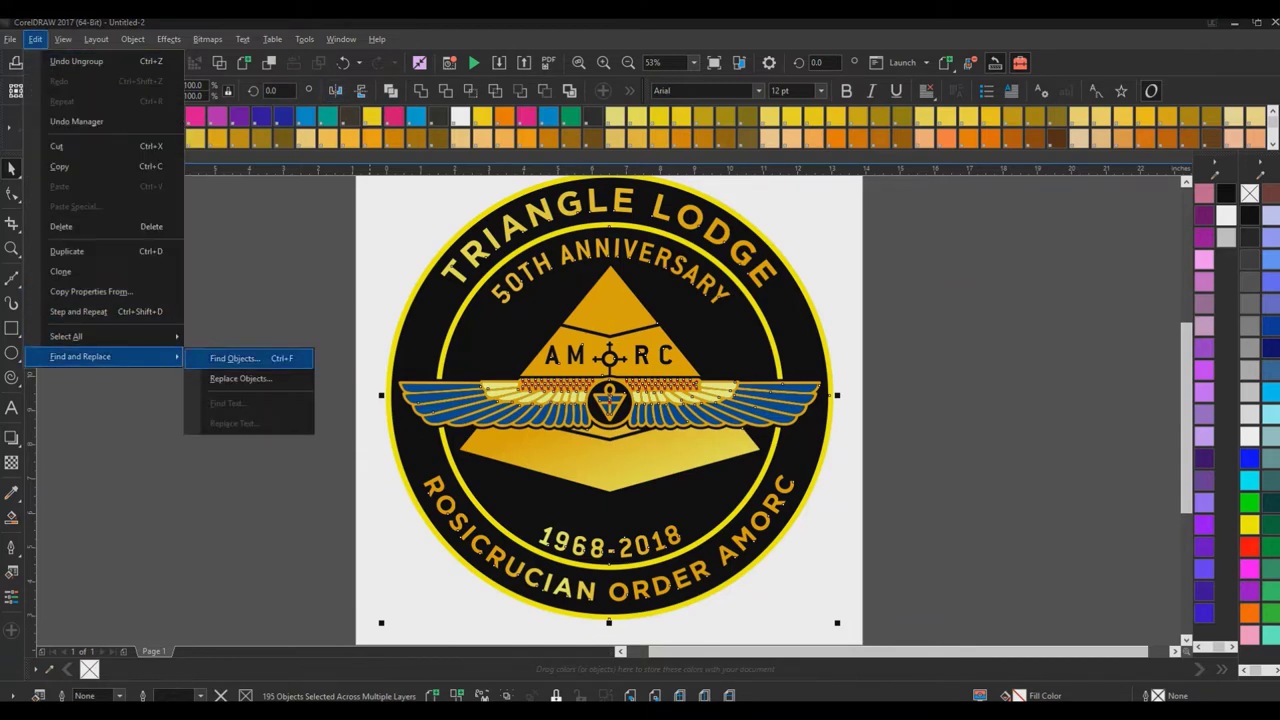
key("Down")
key("Return")
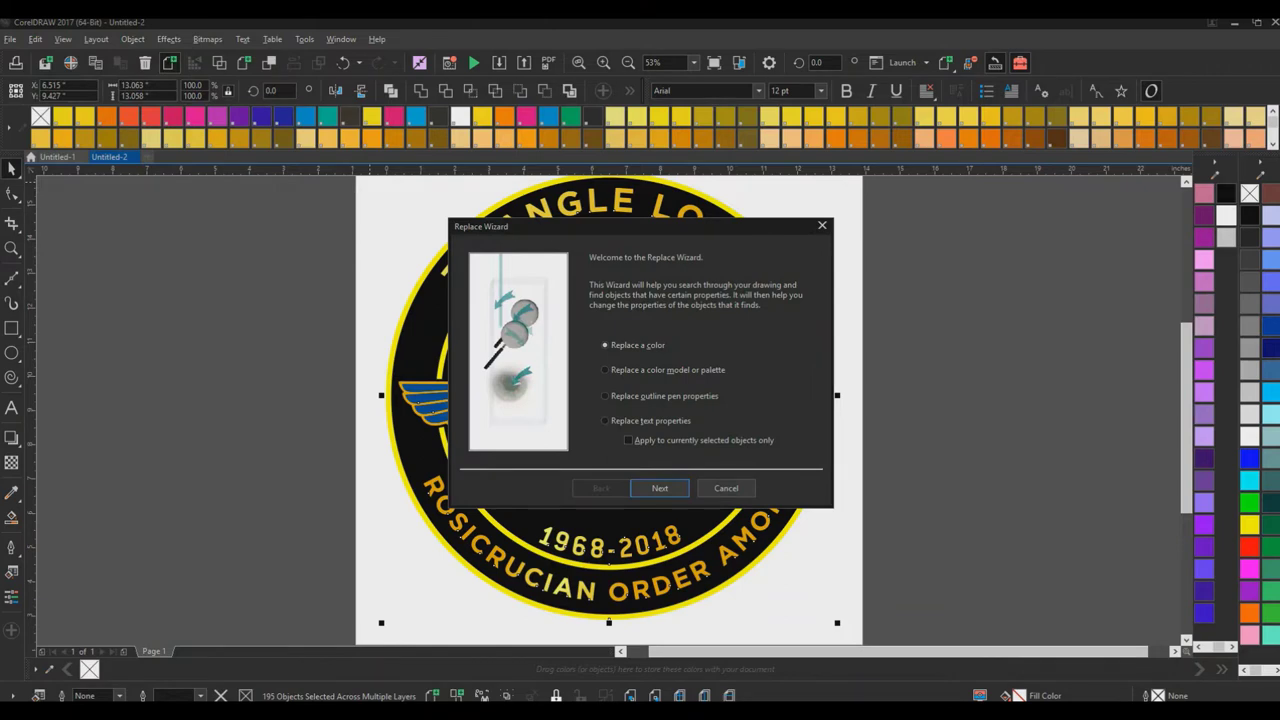
left_click_drag(520, 226, 888, 108)
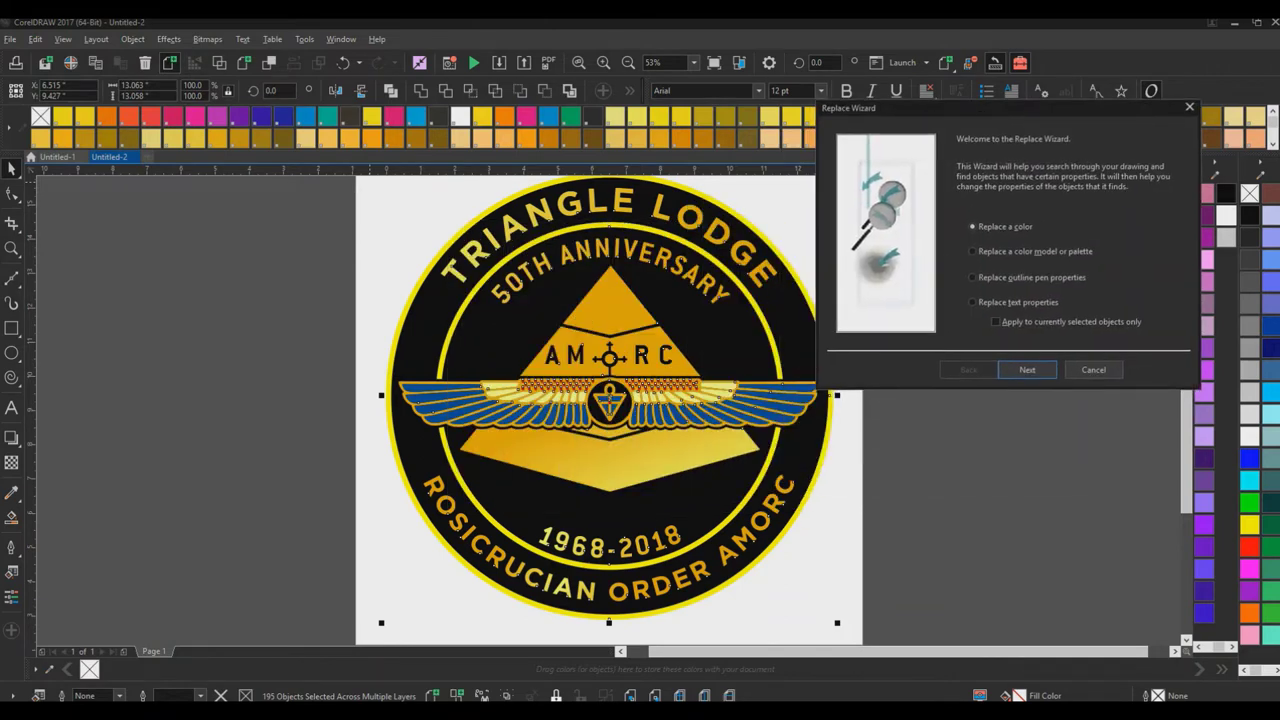
key("Return")
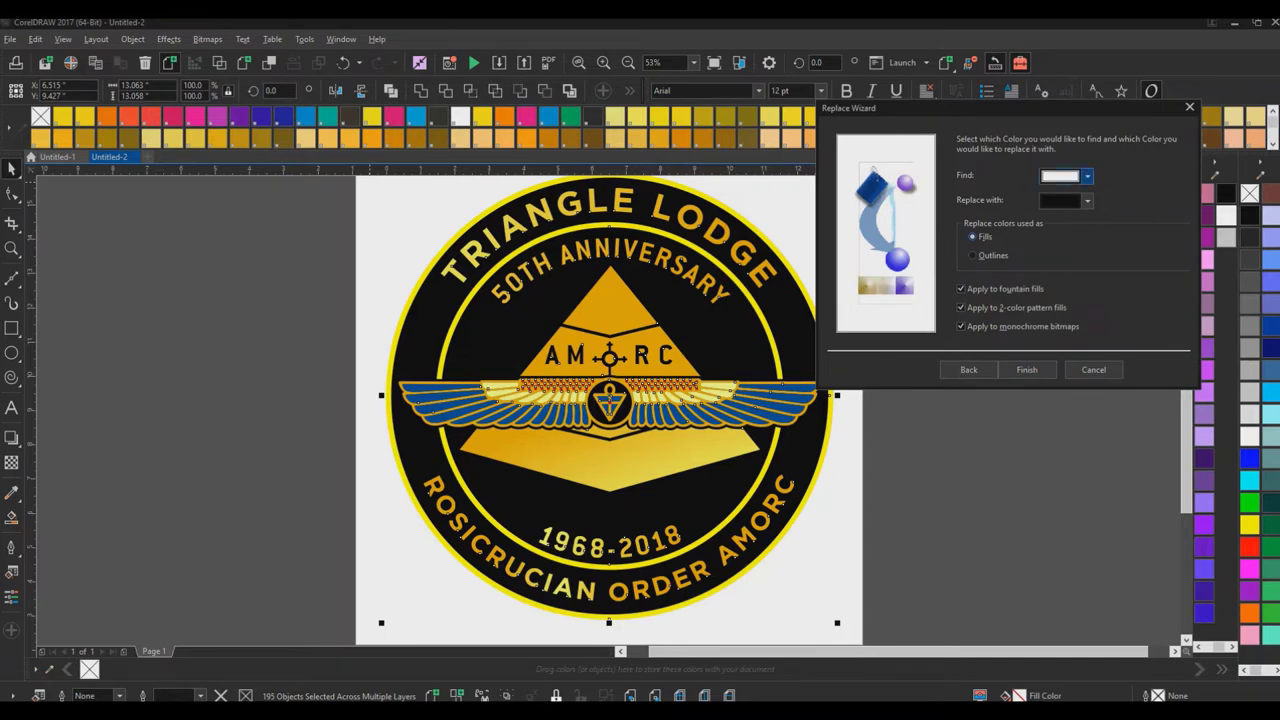
left_click(1088, 176)
left_click(1095, 211)
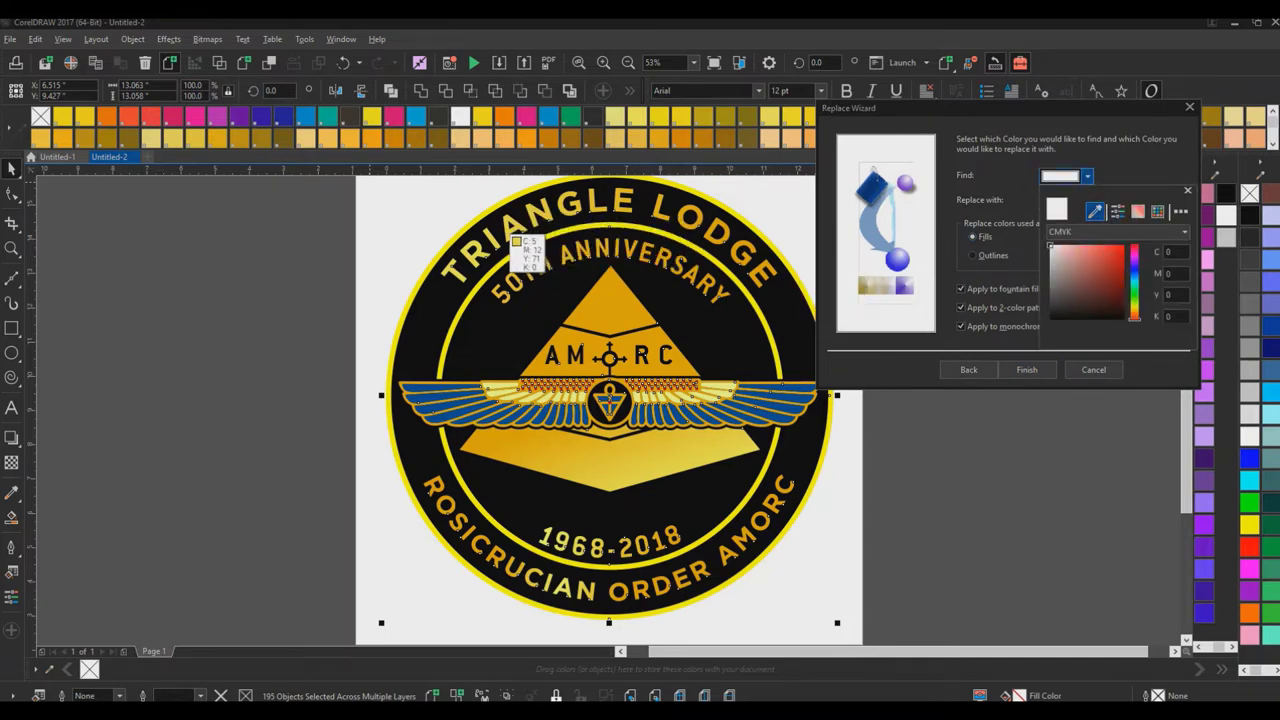
left_click(516, 242)
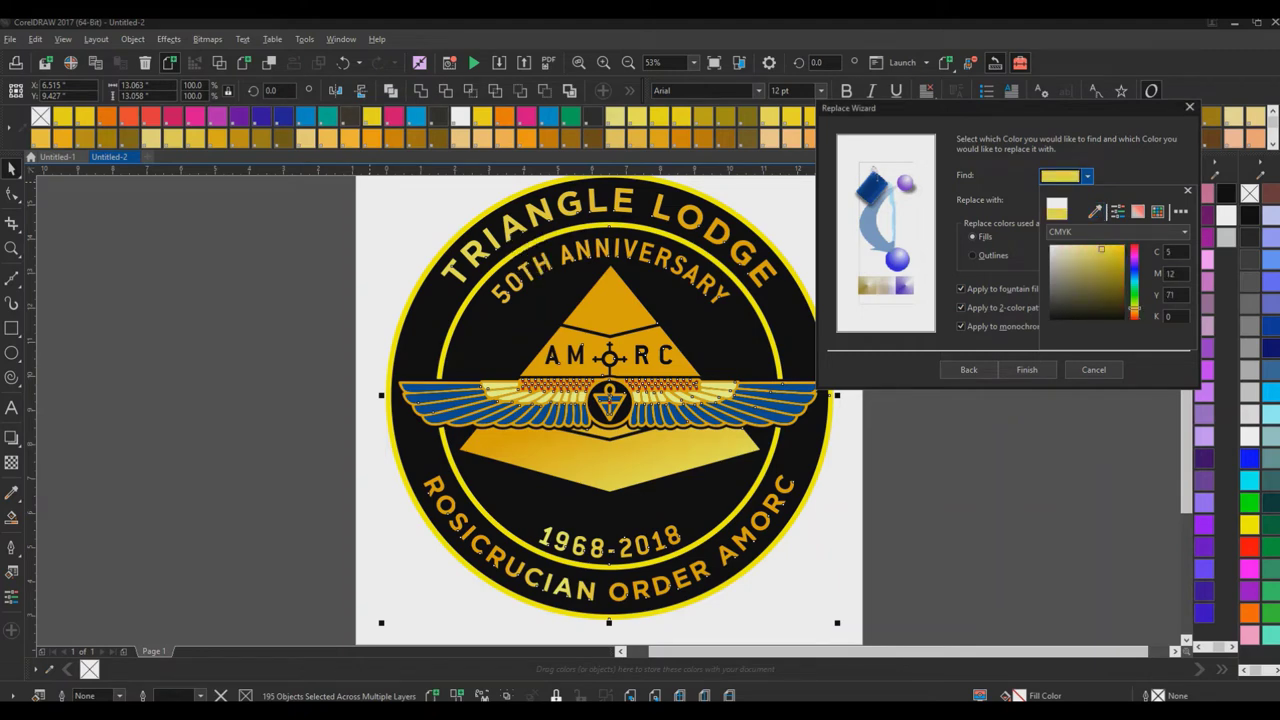
left_click(1187, 190)
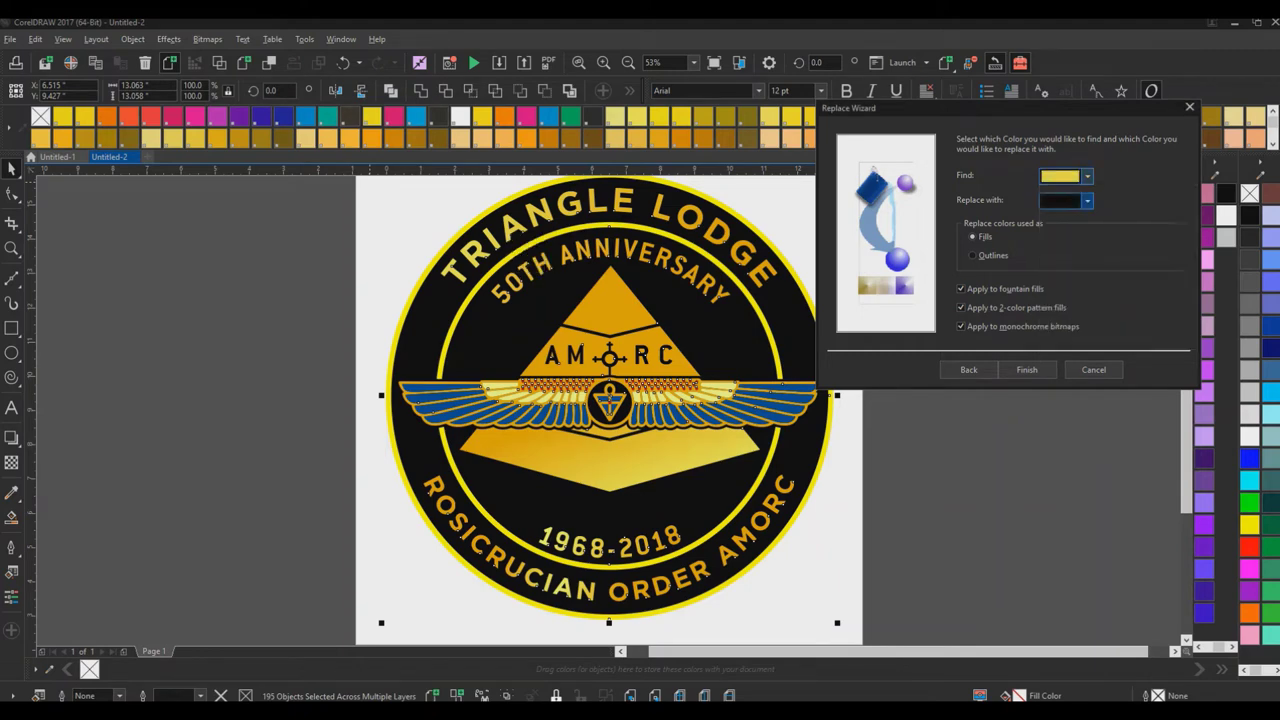
Browse the PANTONE spot libraries for a replacement color and switch the replacement color source to the CMYK Palette.
left_click(1087, 200)
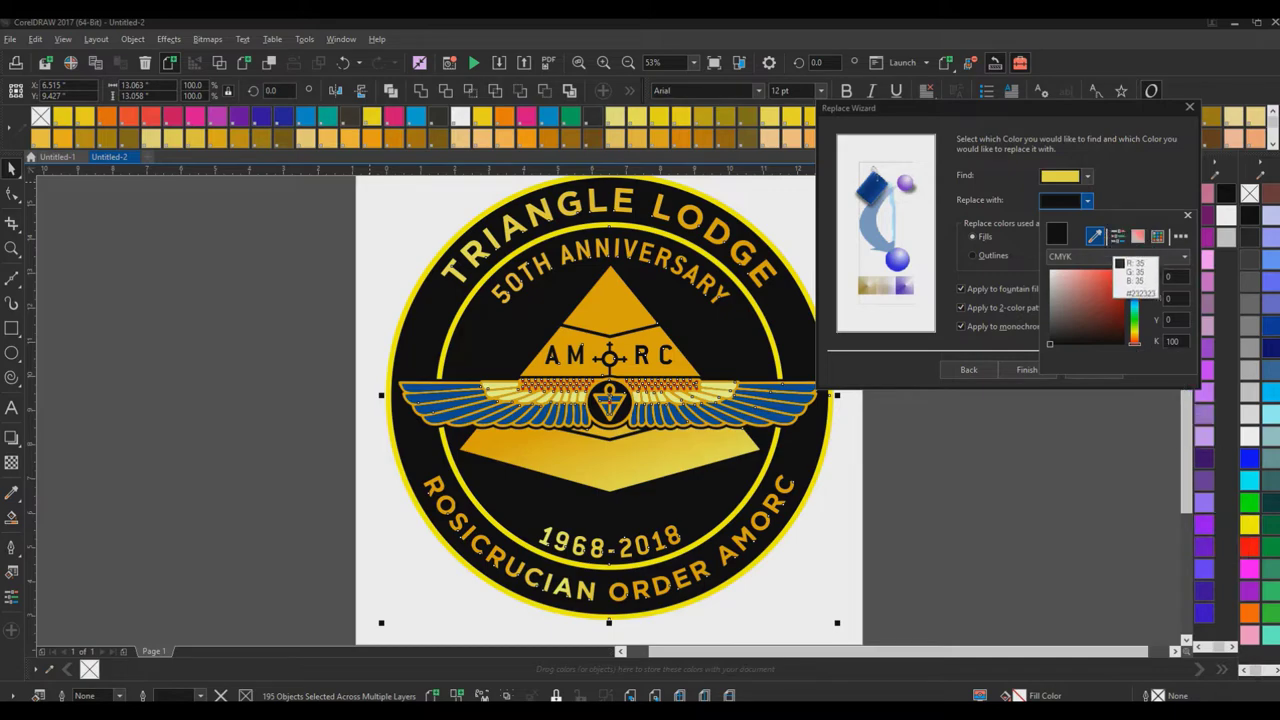
left_click(1116, 268)
left_click(1117, 256)
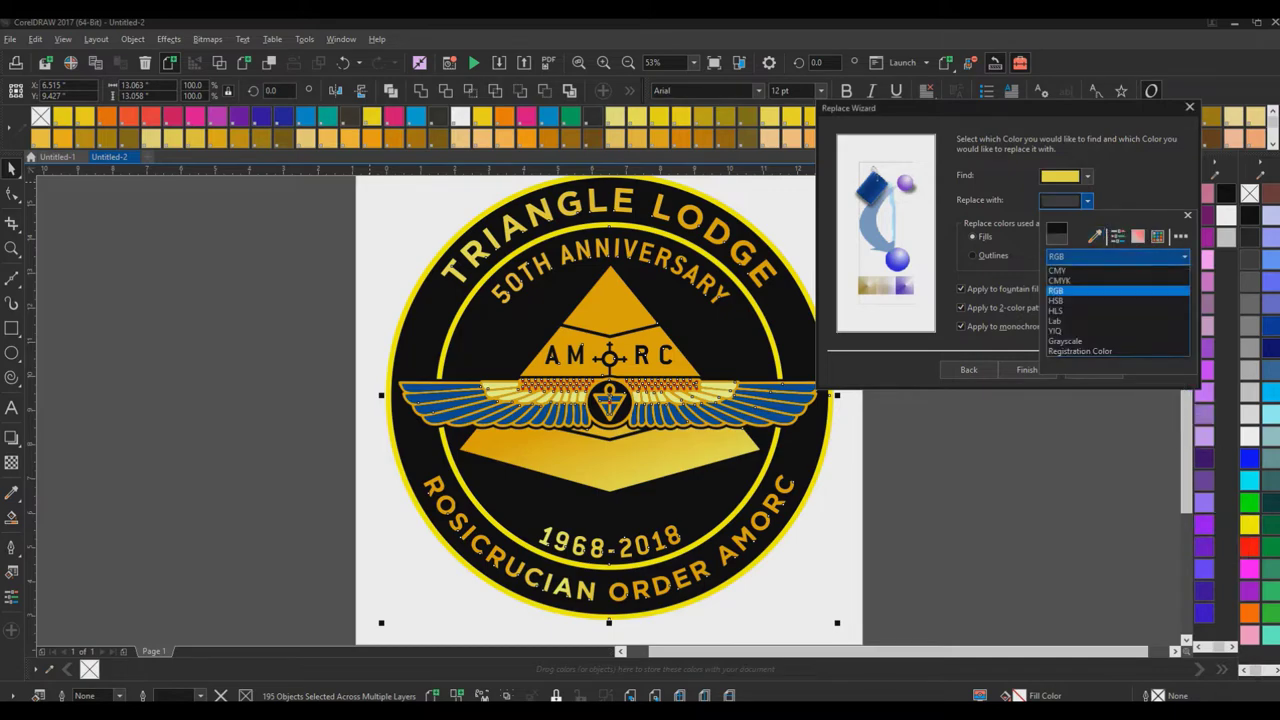
left_click(1090, 281)
left_click(1158, 236)
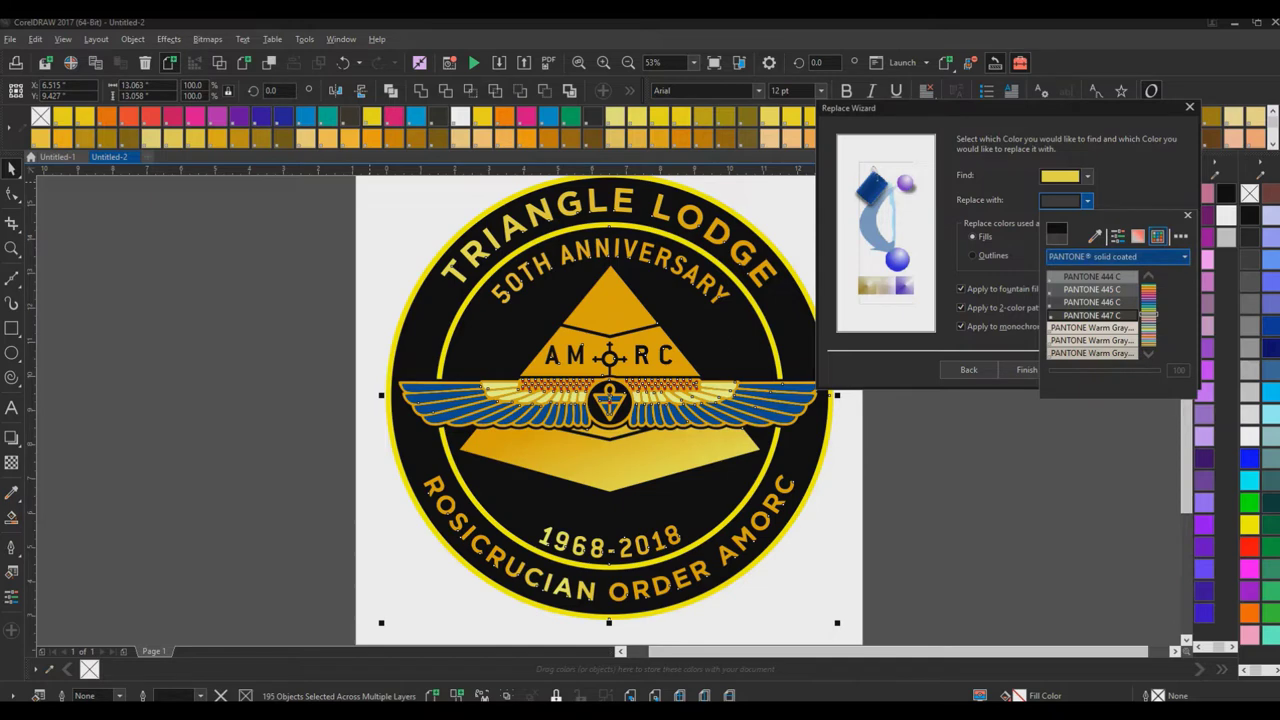
left_click(1184, 257)
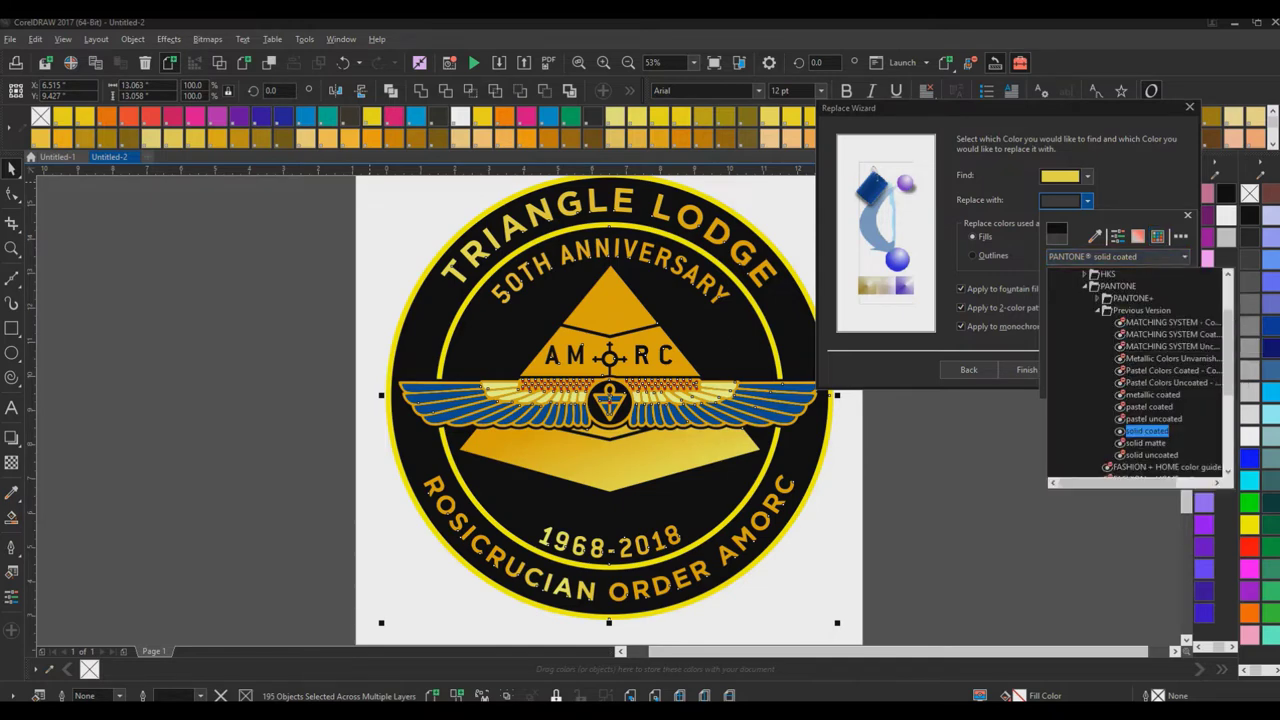
left_click(1184, 257)
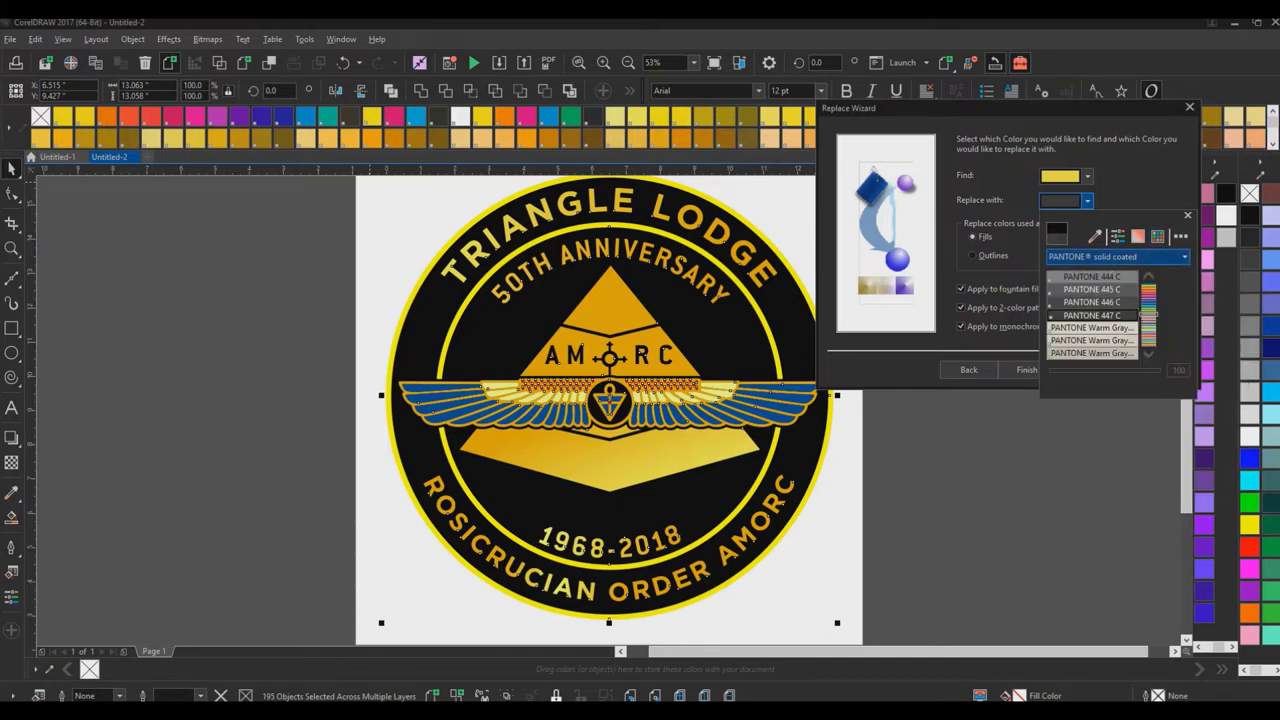
left_click(1184, 257)
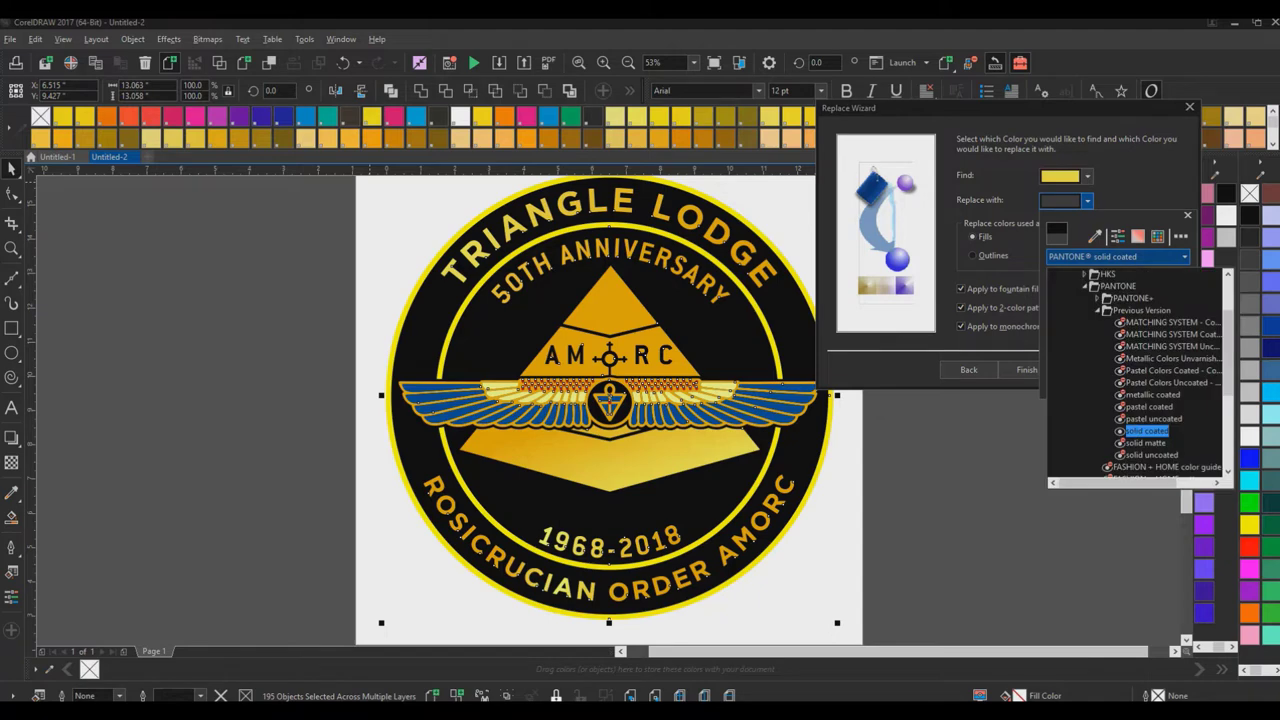
scroll(1137, 375, "down", 5)
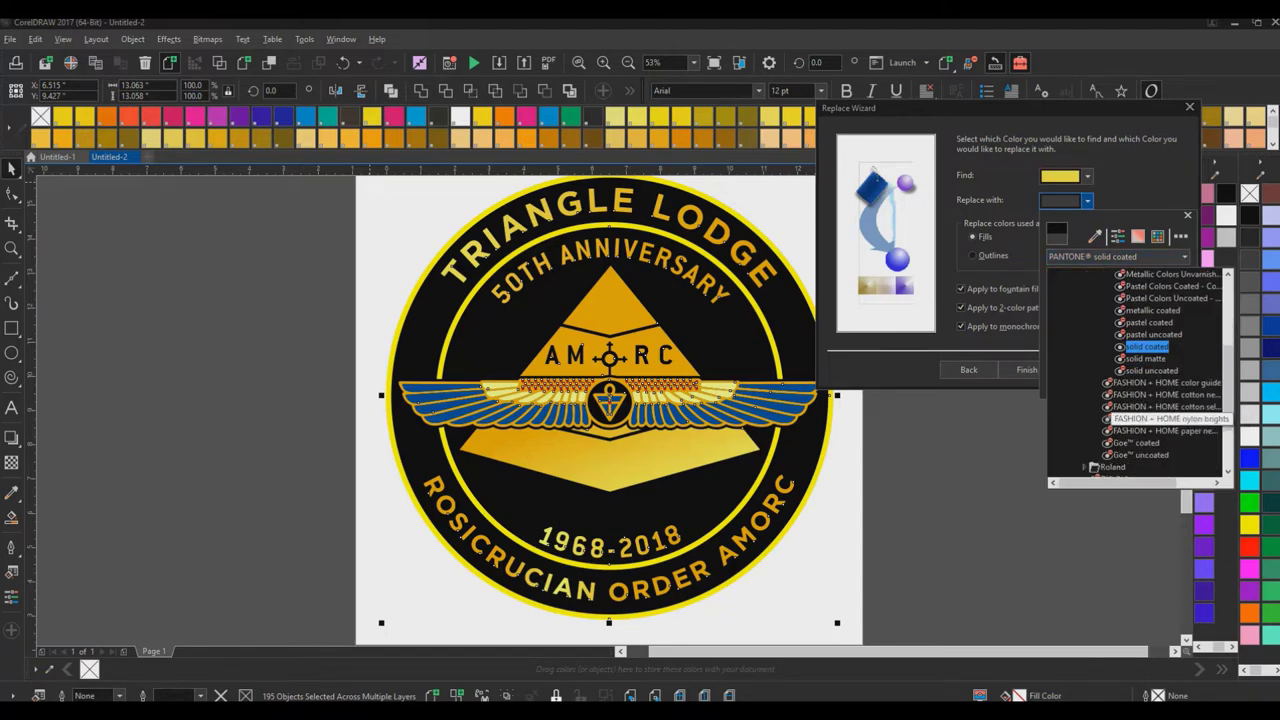
scroll(1137, 375, "up", 5)
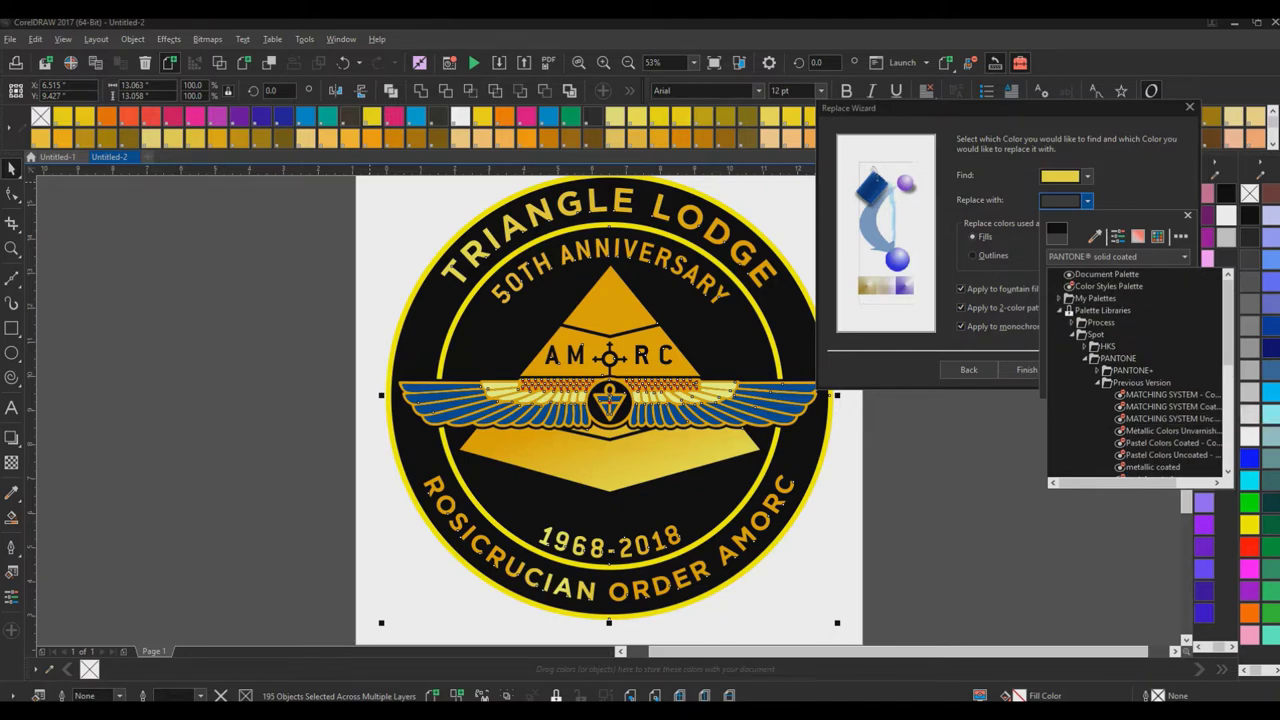
left_click(1060, 298)
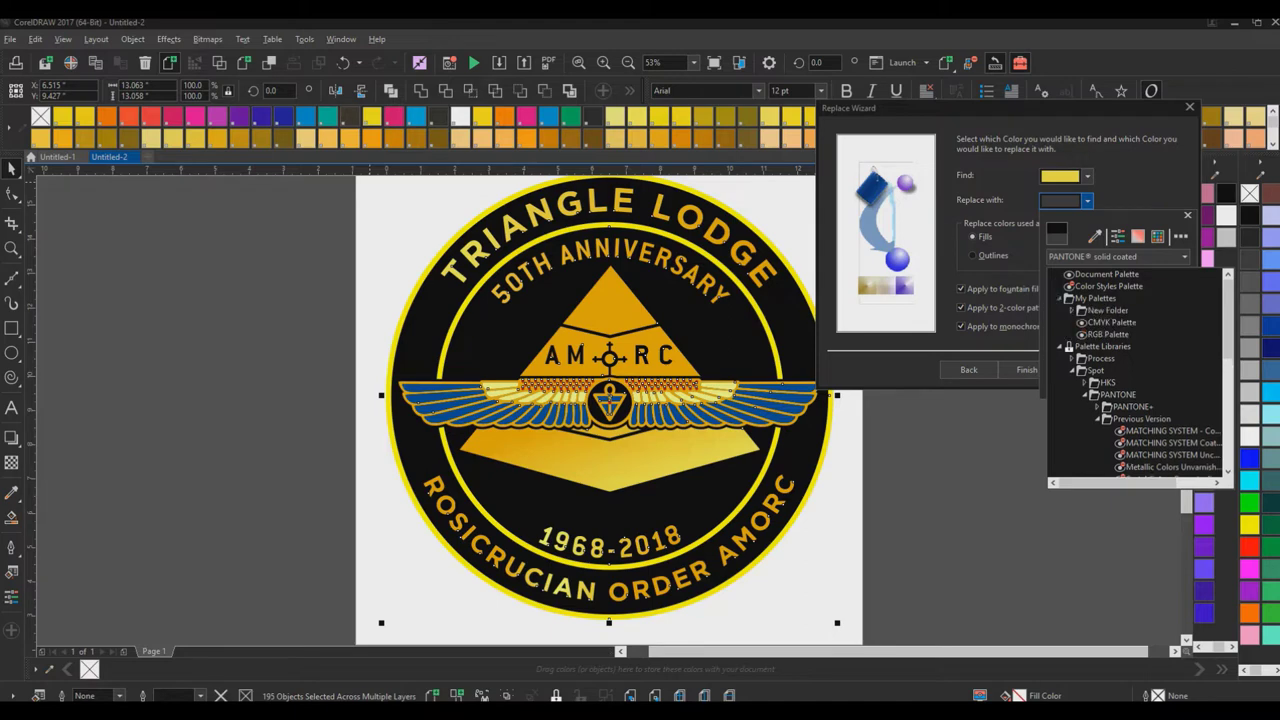
left_click(1112, 322)
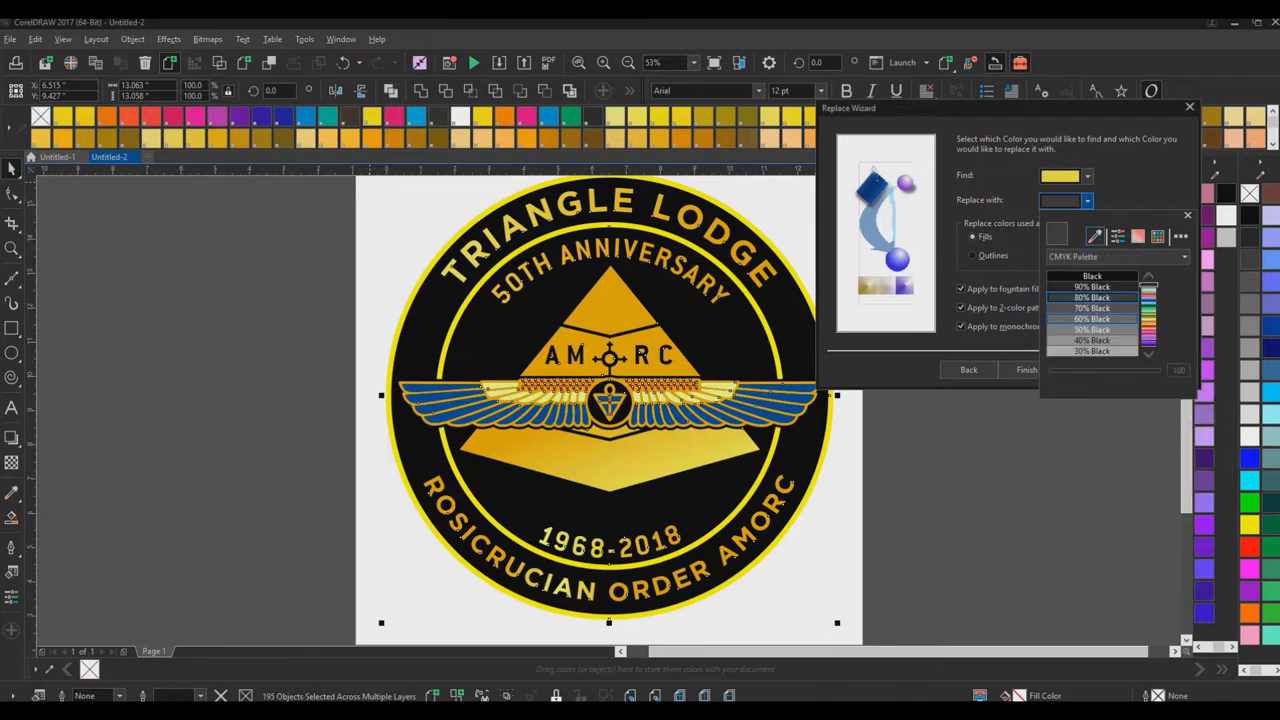
Look for a replacement color in the CMYK Palette and cancel the color replacement.
left_click(1157, 237)
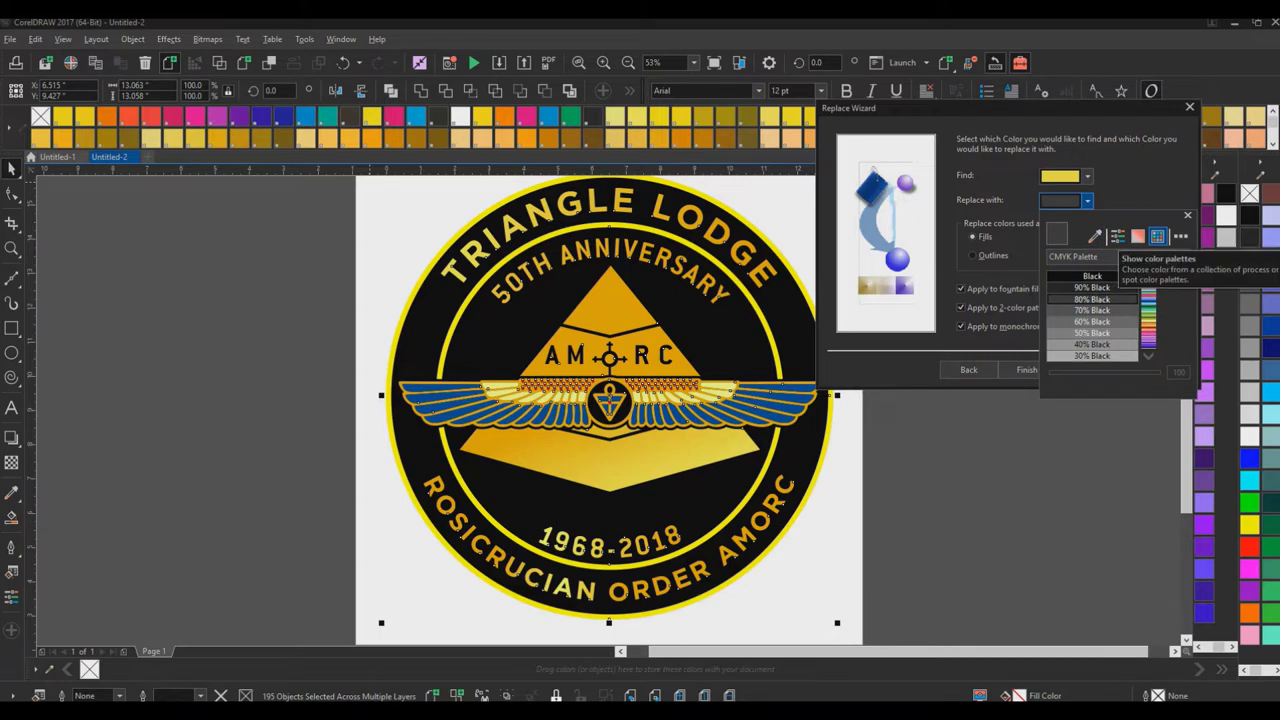
left_click(1160, 257)
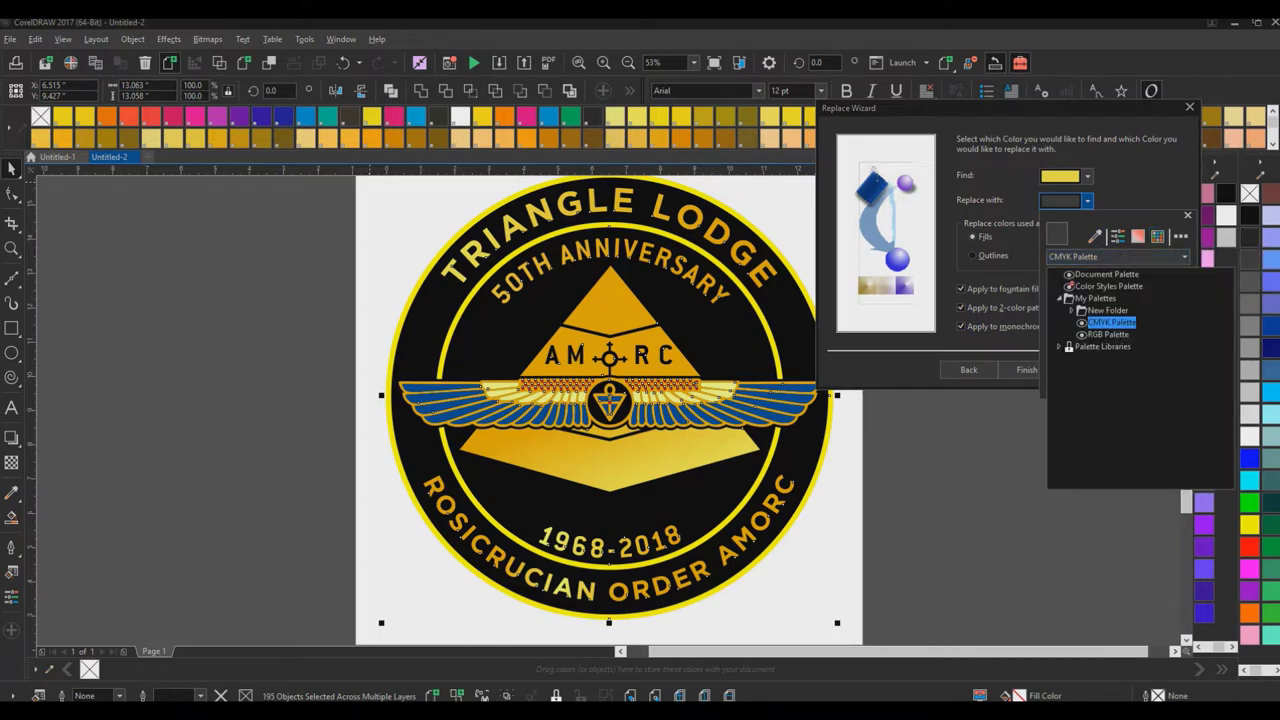
left_click(1112, 322)
left_click(1160, 257)
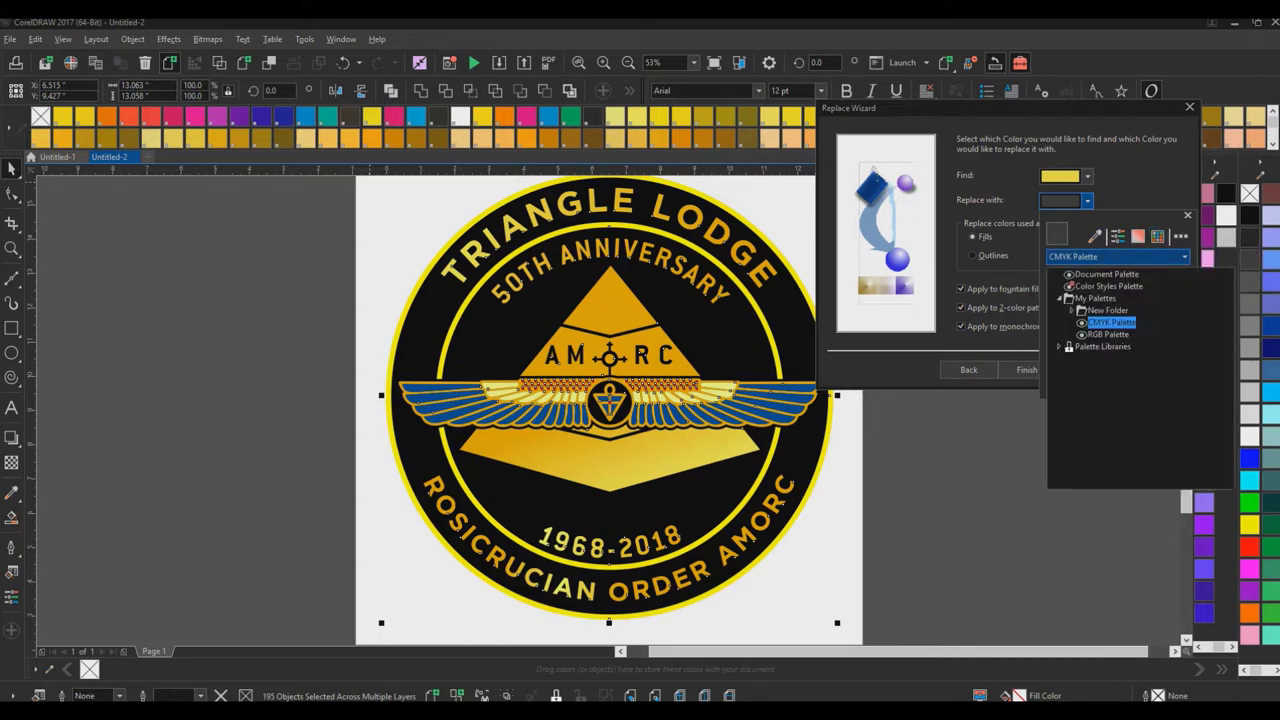
left_click(1096, 237)
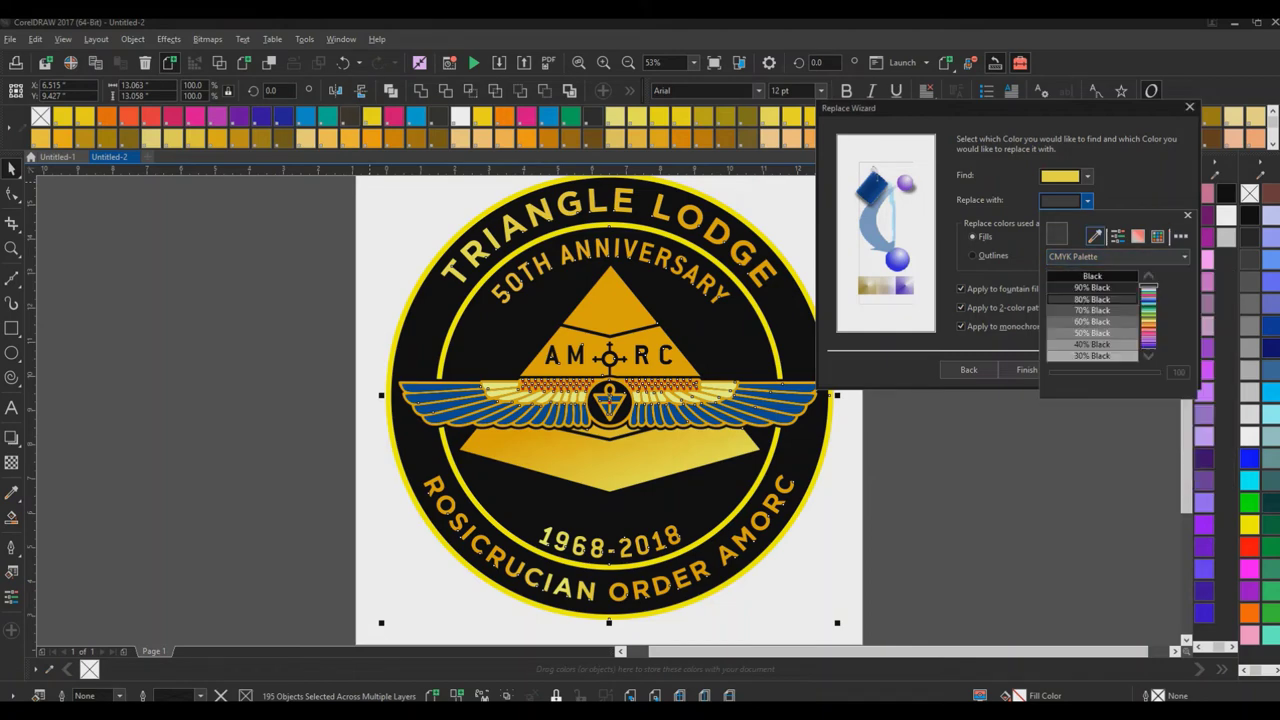
left_click(1188, 216)
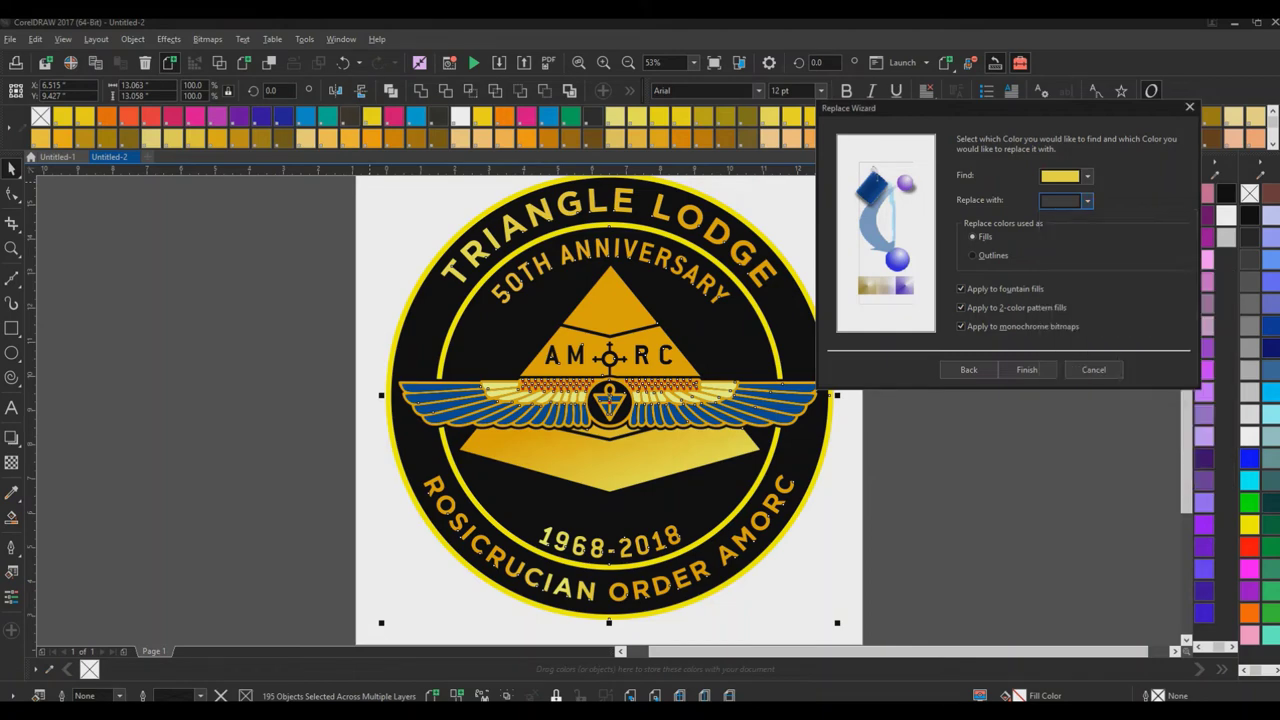
left_click(1087, 200)
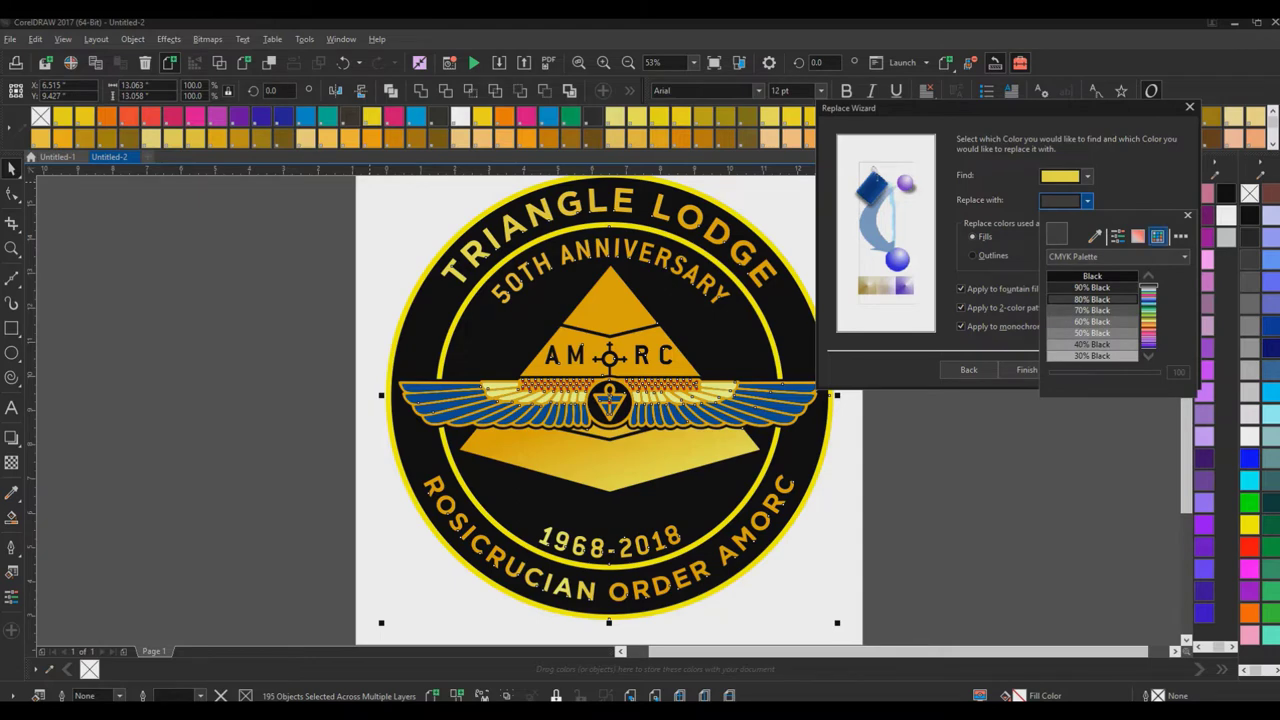
left_click(1095, 237)
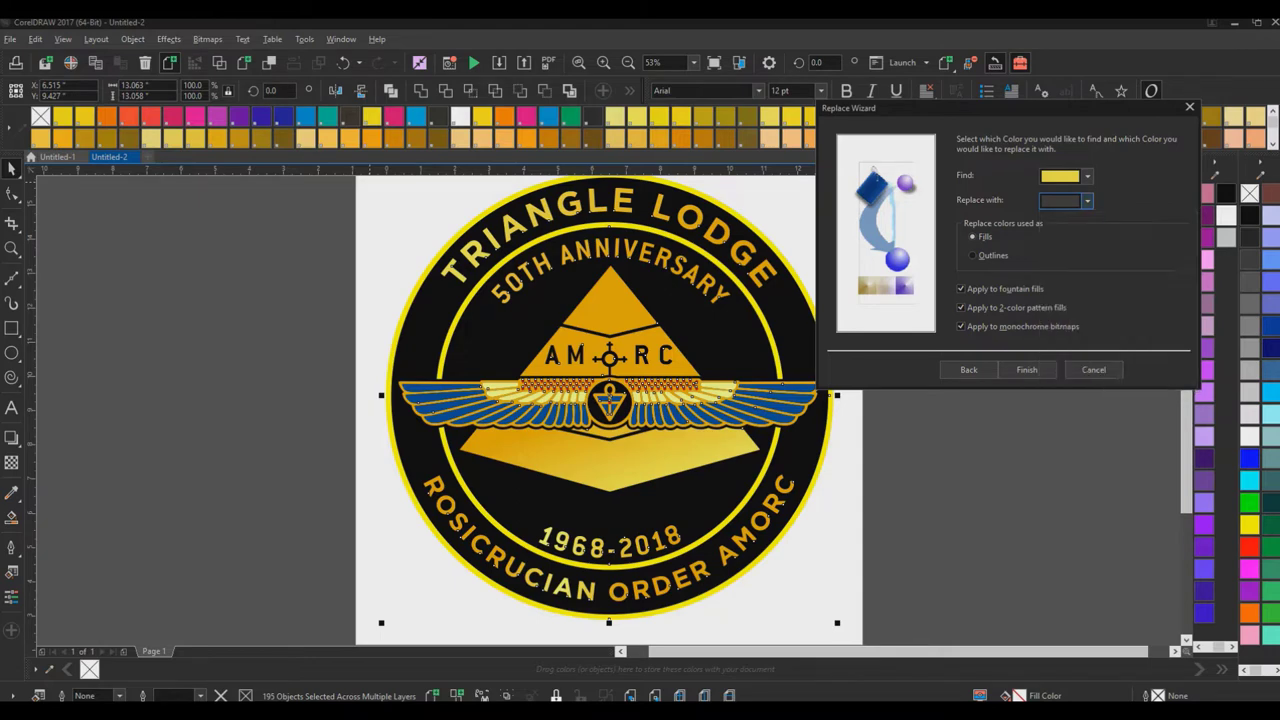
left_click(1093, 369)
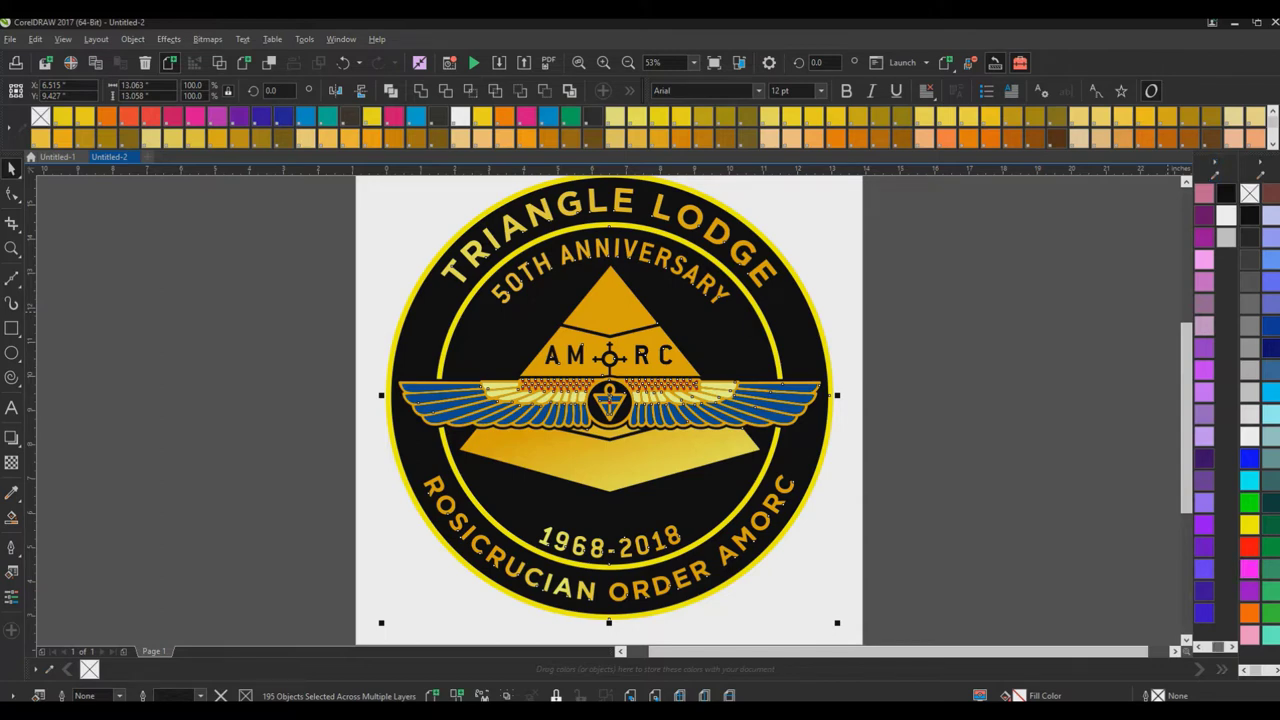
Scroll the inner docked color palette to its start and close the duplicate default palette beside it.
left_click_drag(1218, 647, 1209, 647)
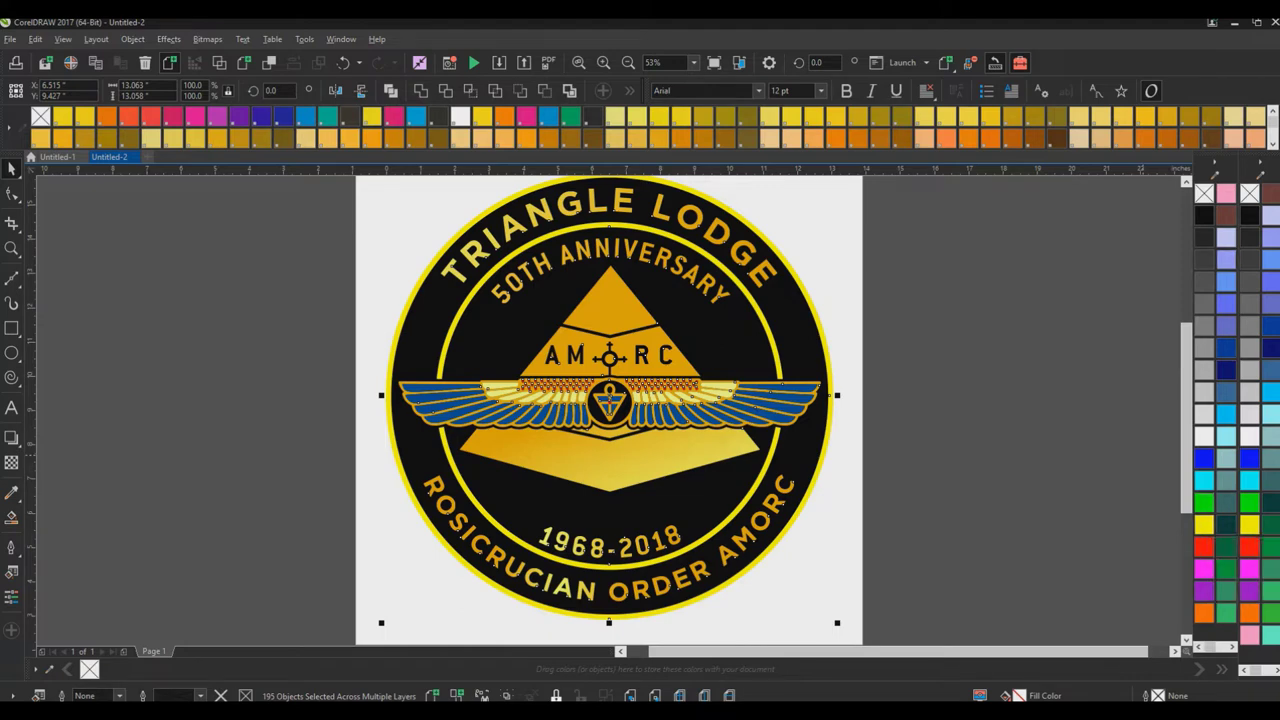
left_click(1260, 162)
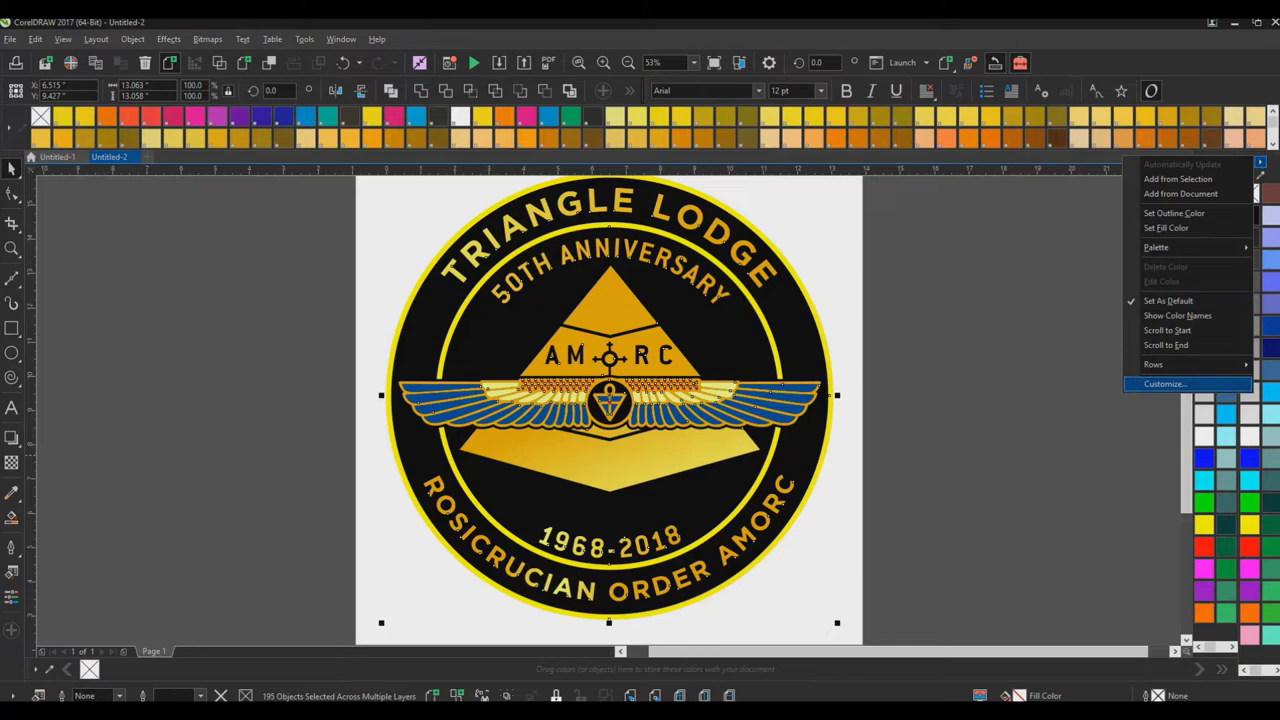
mouse_move(1160, 247)
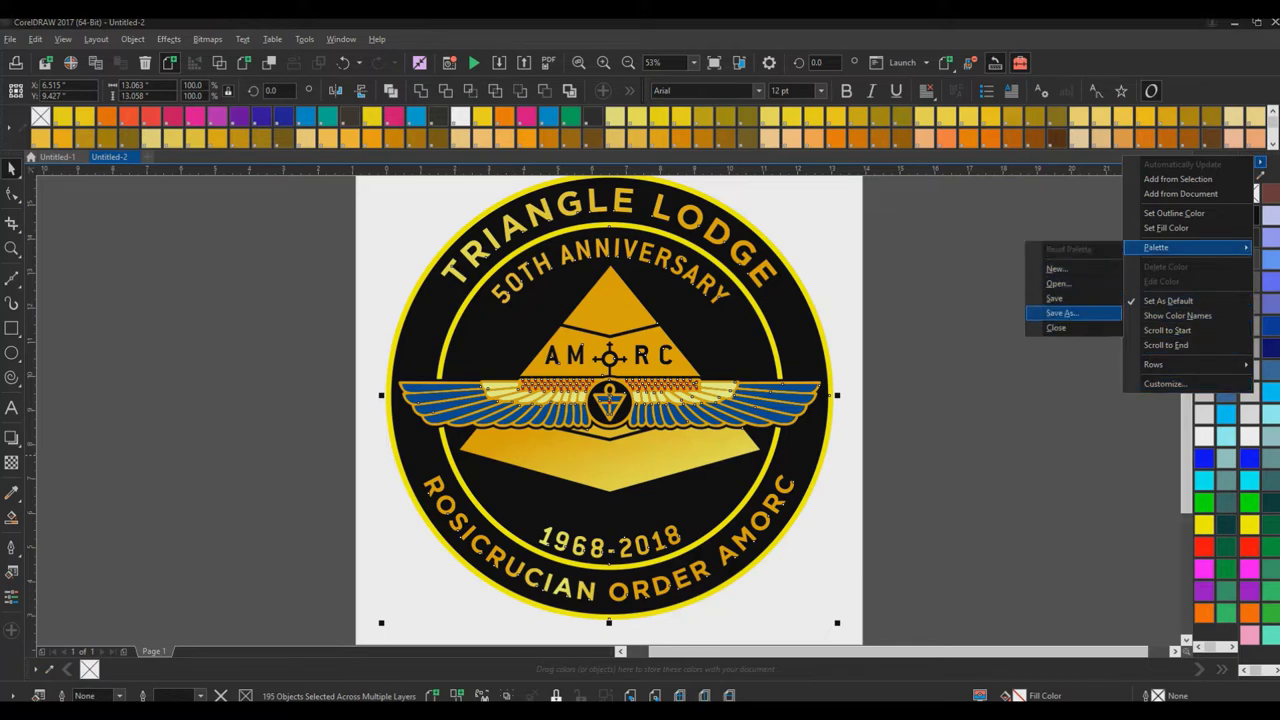
left_click(1056, 328)
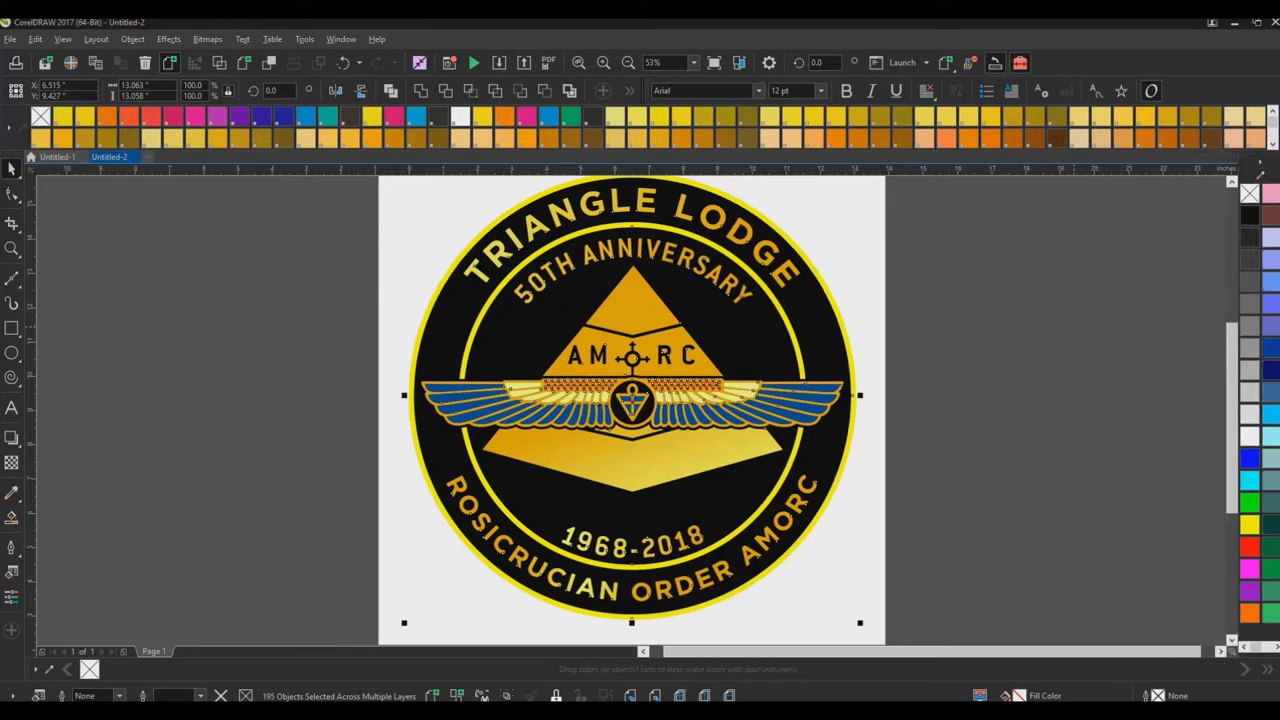
Display the docked color palettes in three rows.
left_click(1260, 162)
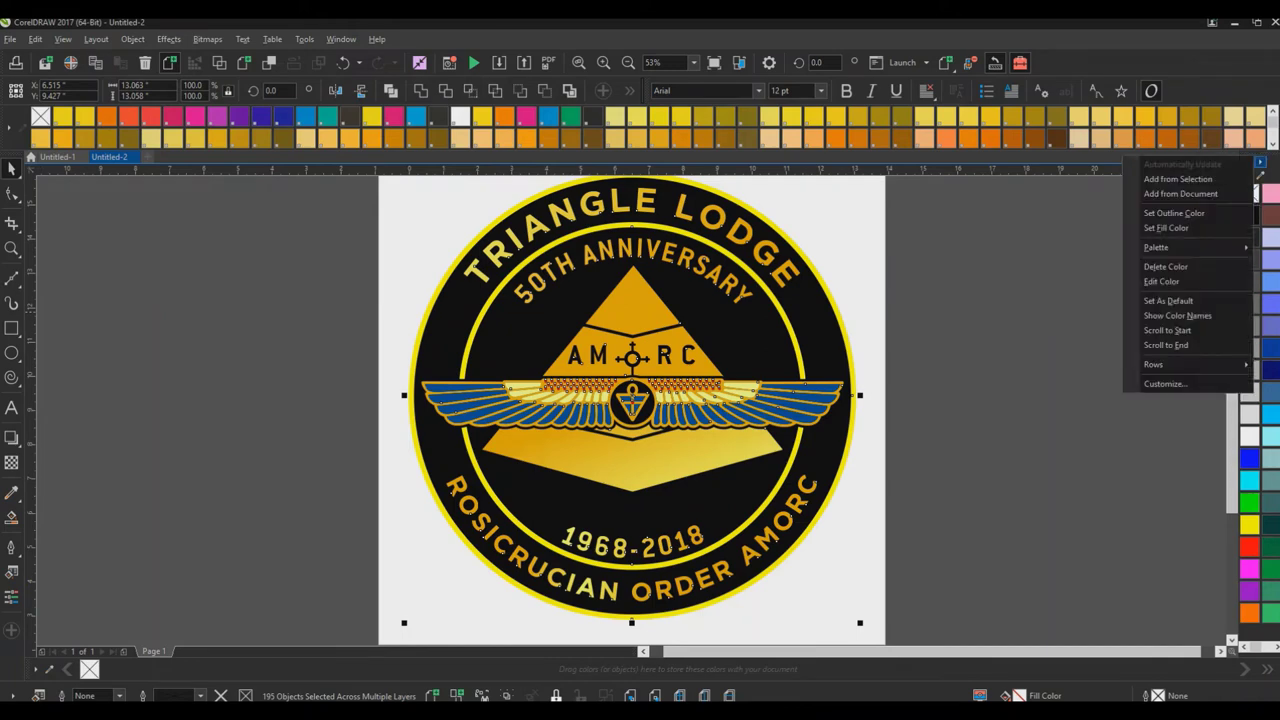
mouse_move(1153, 364)
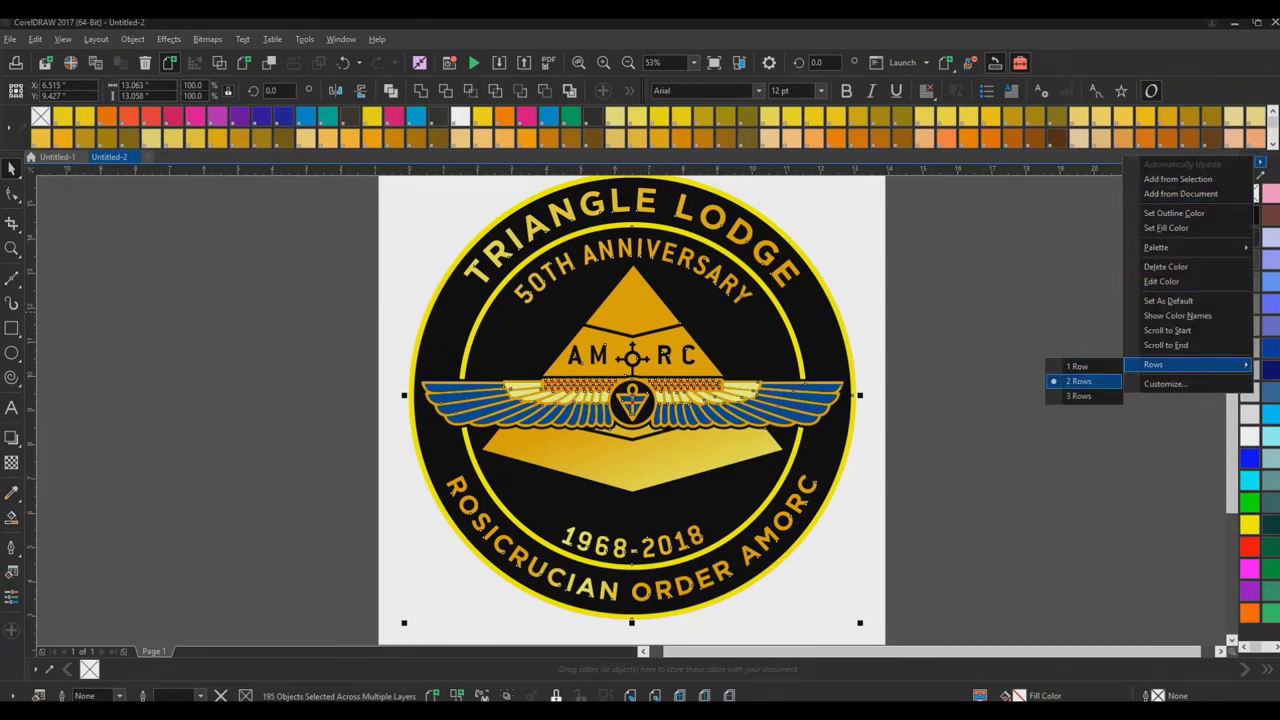
left_click(1080, 396)
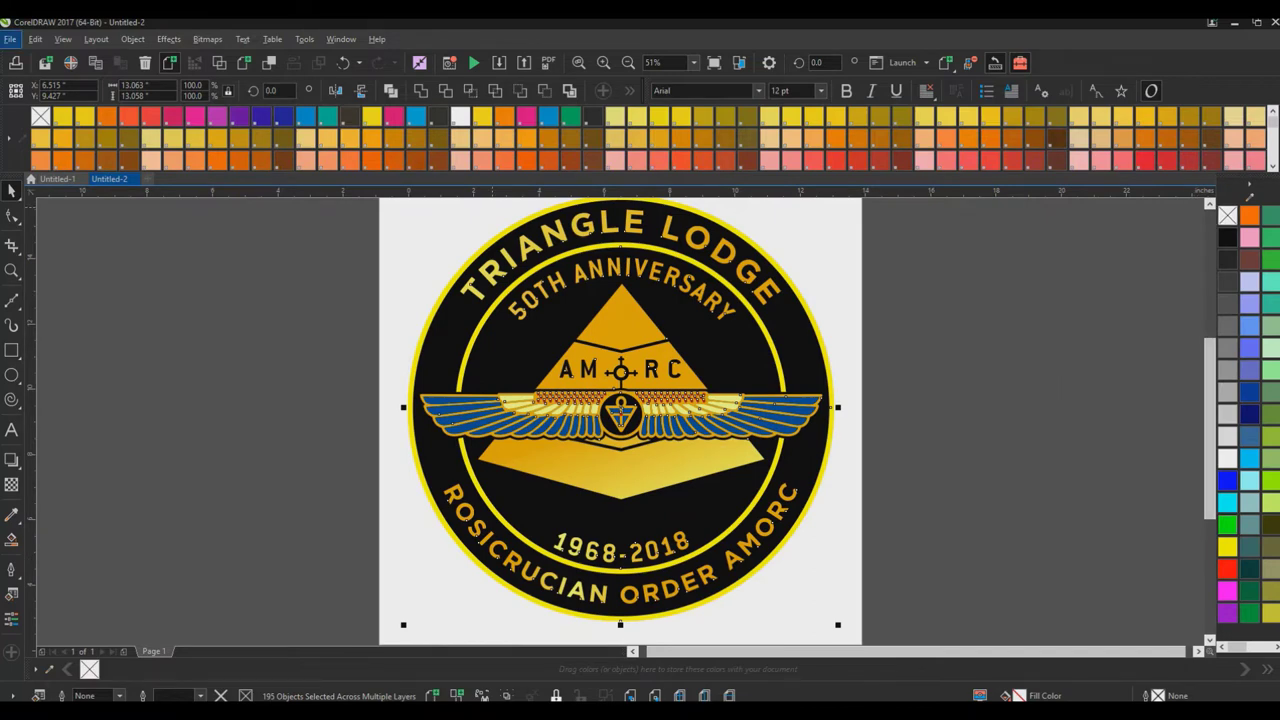
Open the Replace Wizard and proceed with replacing a color used in fills.
left_click(35, 39)
mouse_move(110, 357)
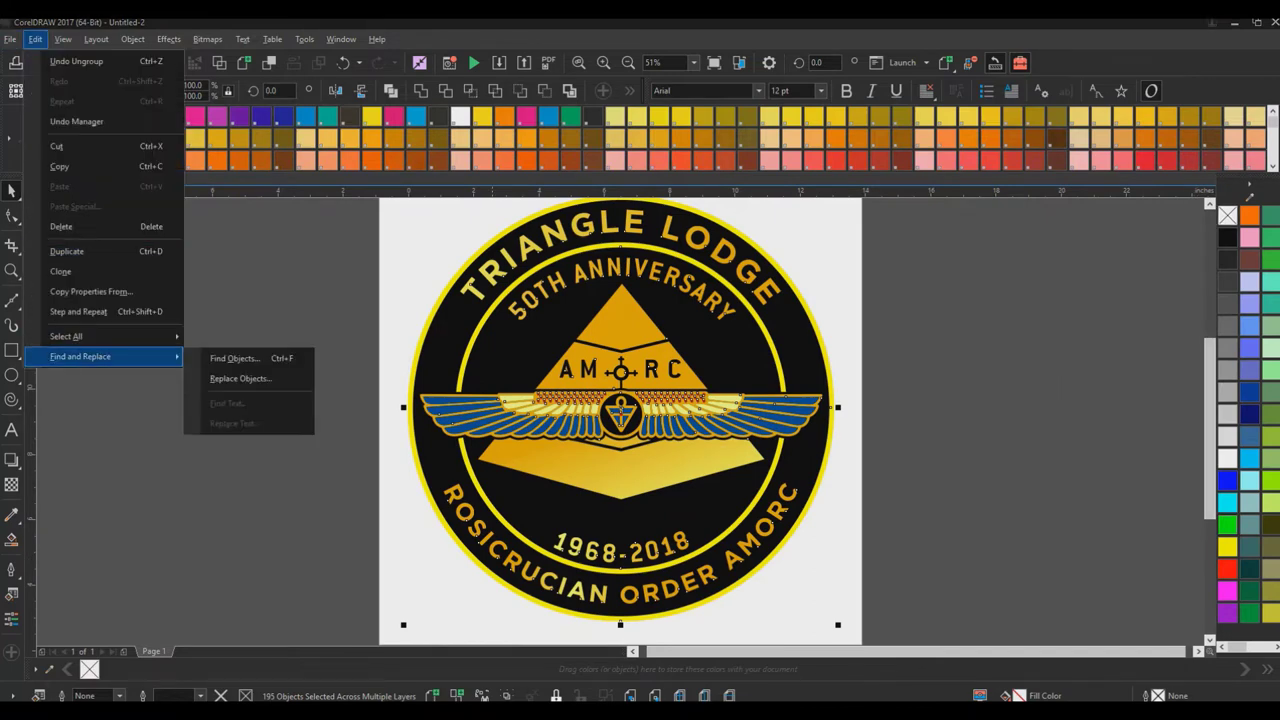
left_click(240, 378)
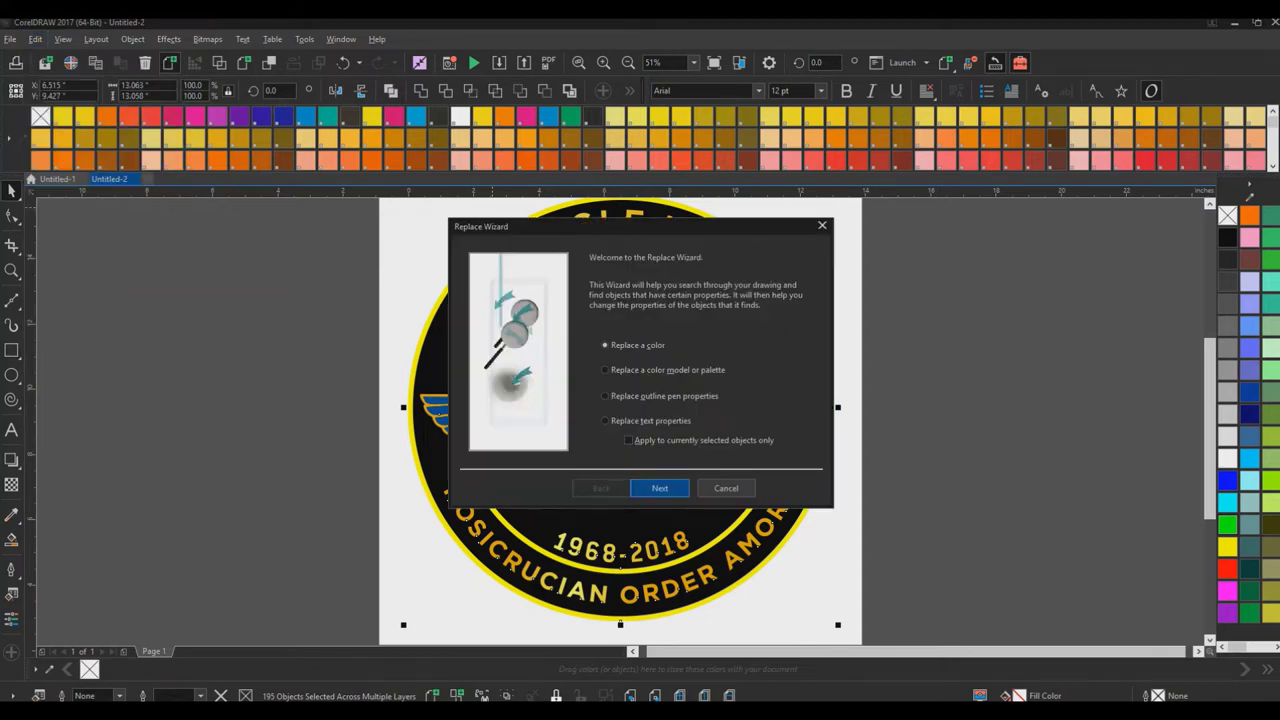
key("Return")
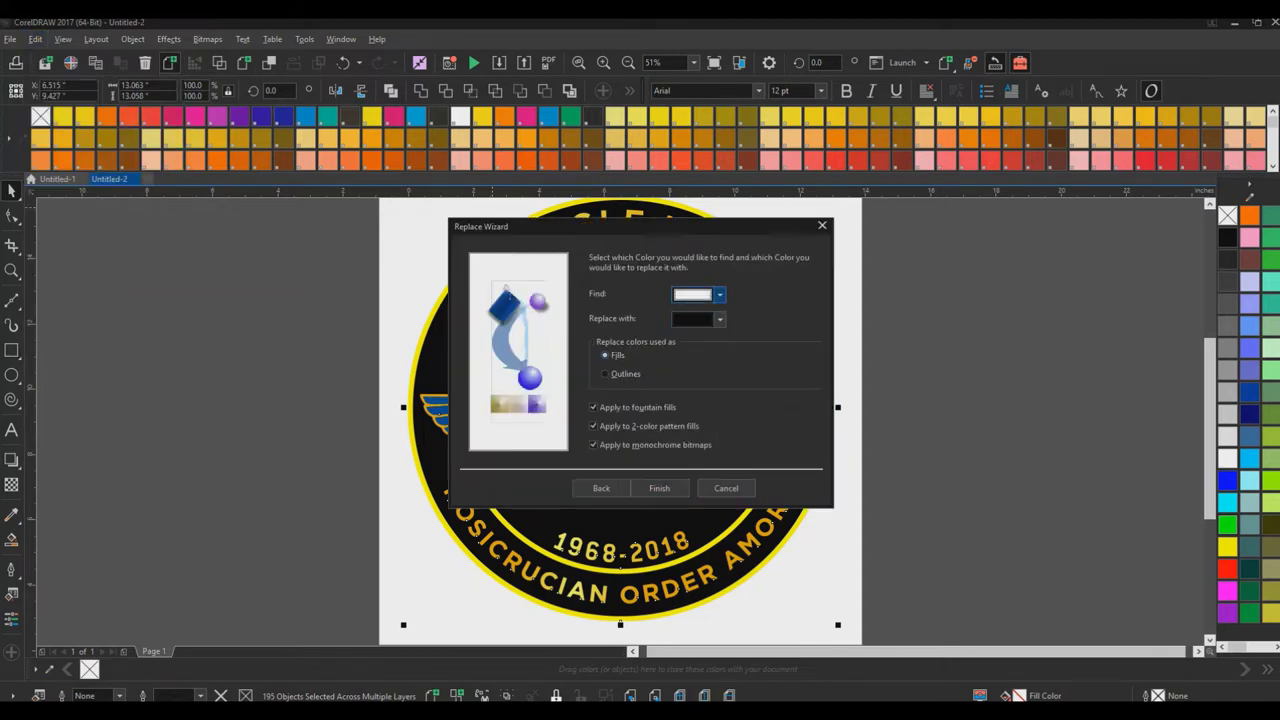
left_click(719, 294)
left_click(727, 329)
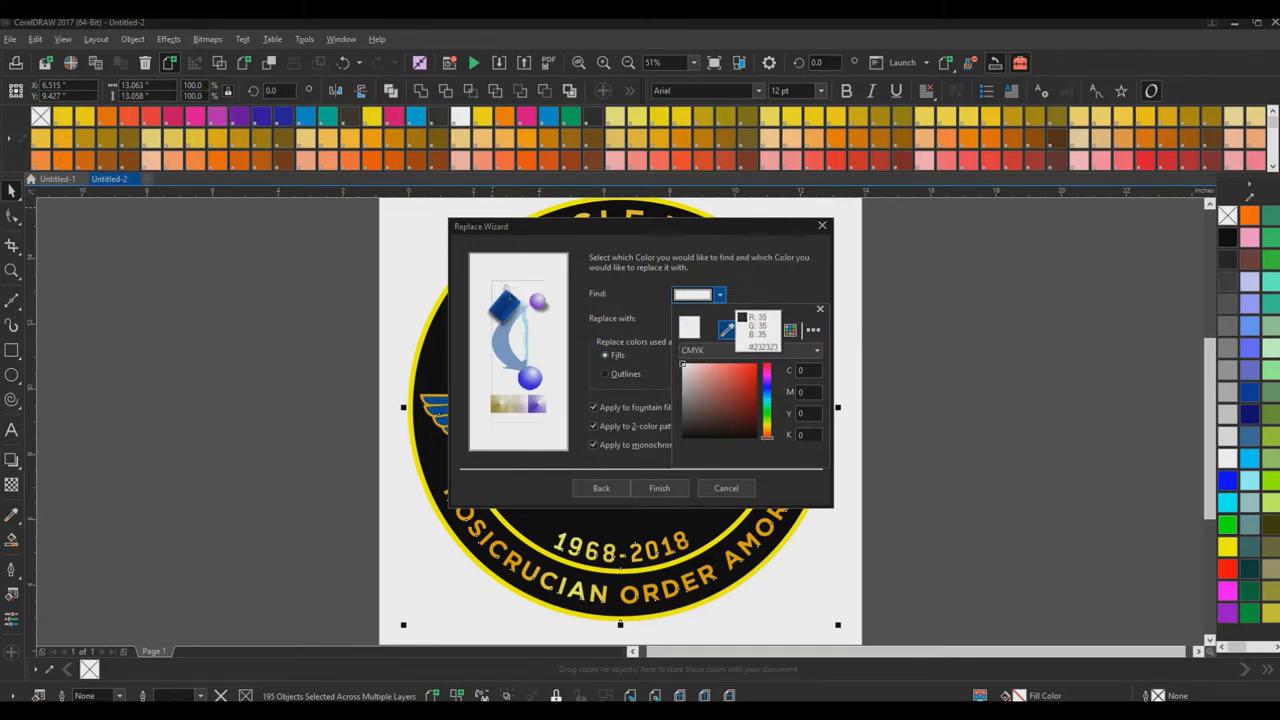
left_click(737, 315)
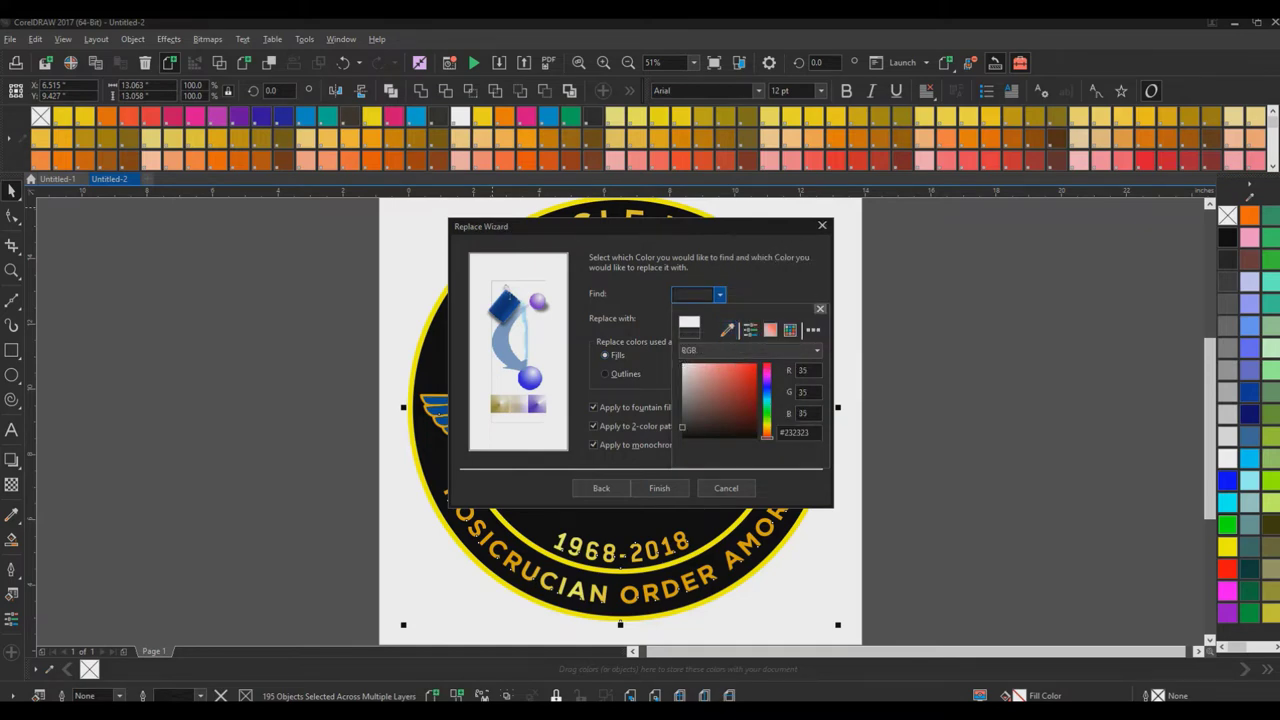
left_click(820, 309)
Move the wizard off the artwork and sample the inner ring's yellow, R255 G255 B0, as the color to find.
left_click_drag(640, 226, 1018, 222)
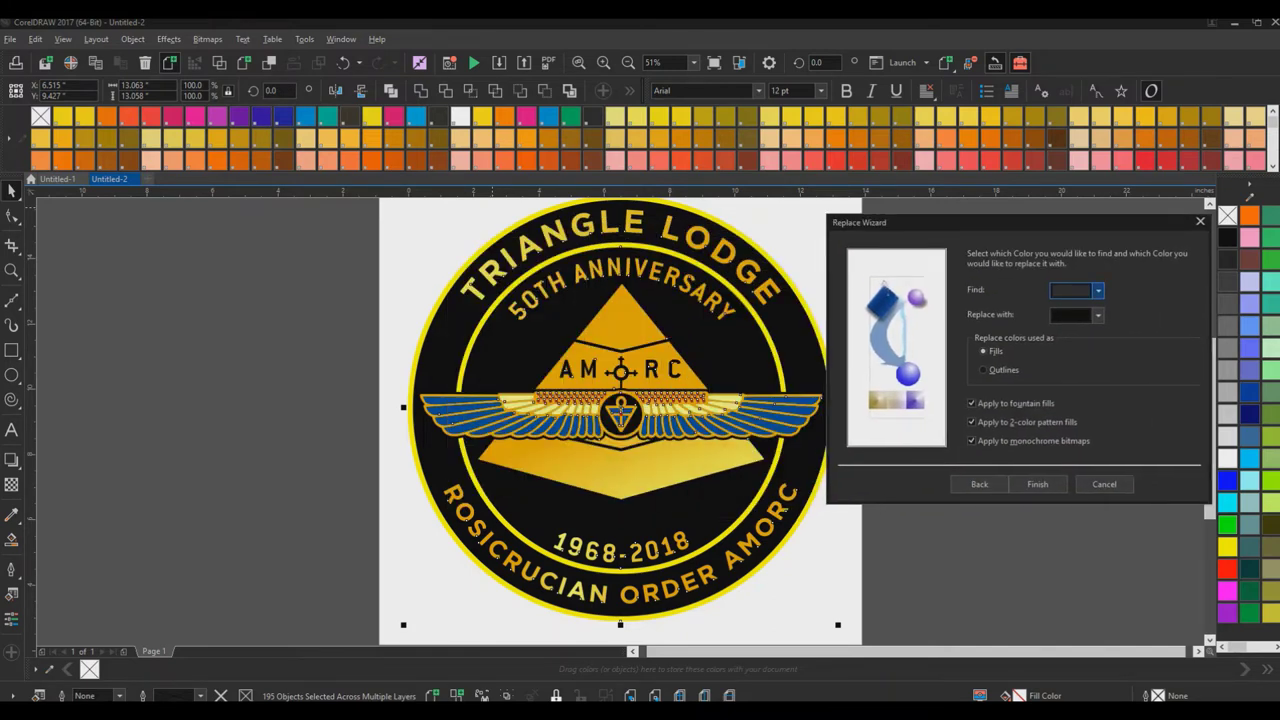
left_click(1098, 291)
left_click(1105, 326)
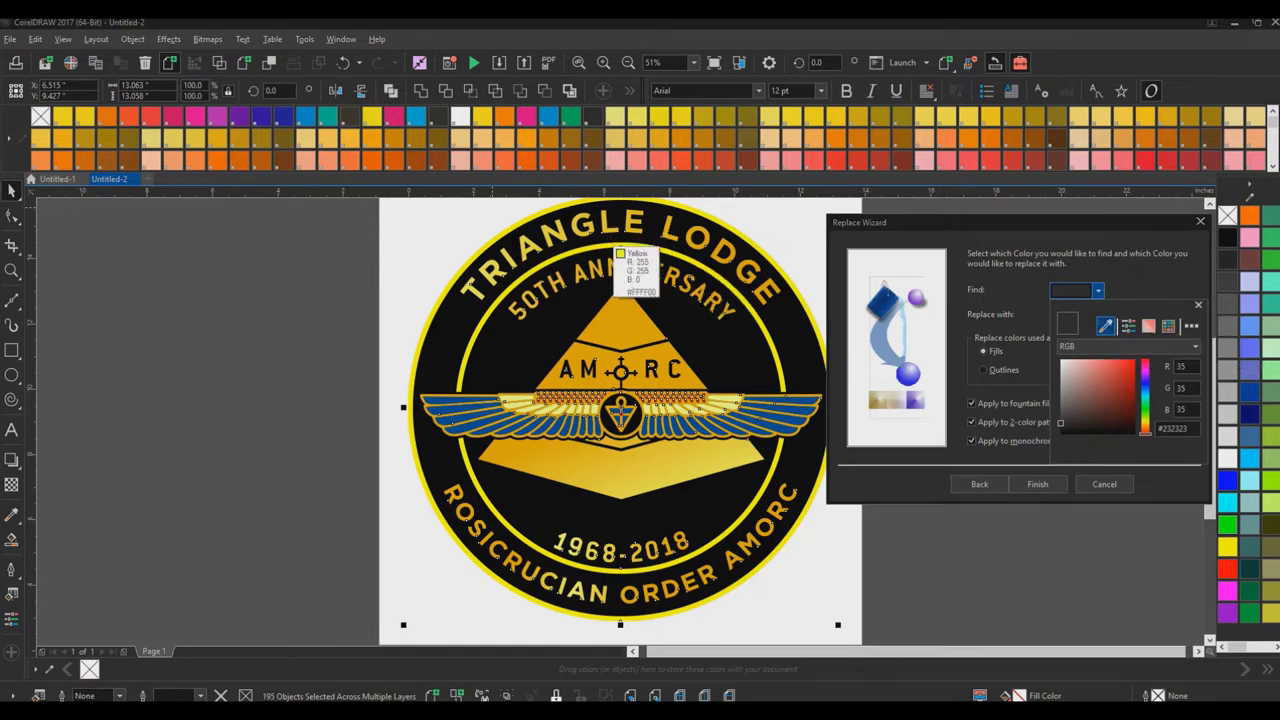
left_click(614, 248)
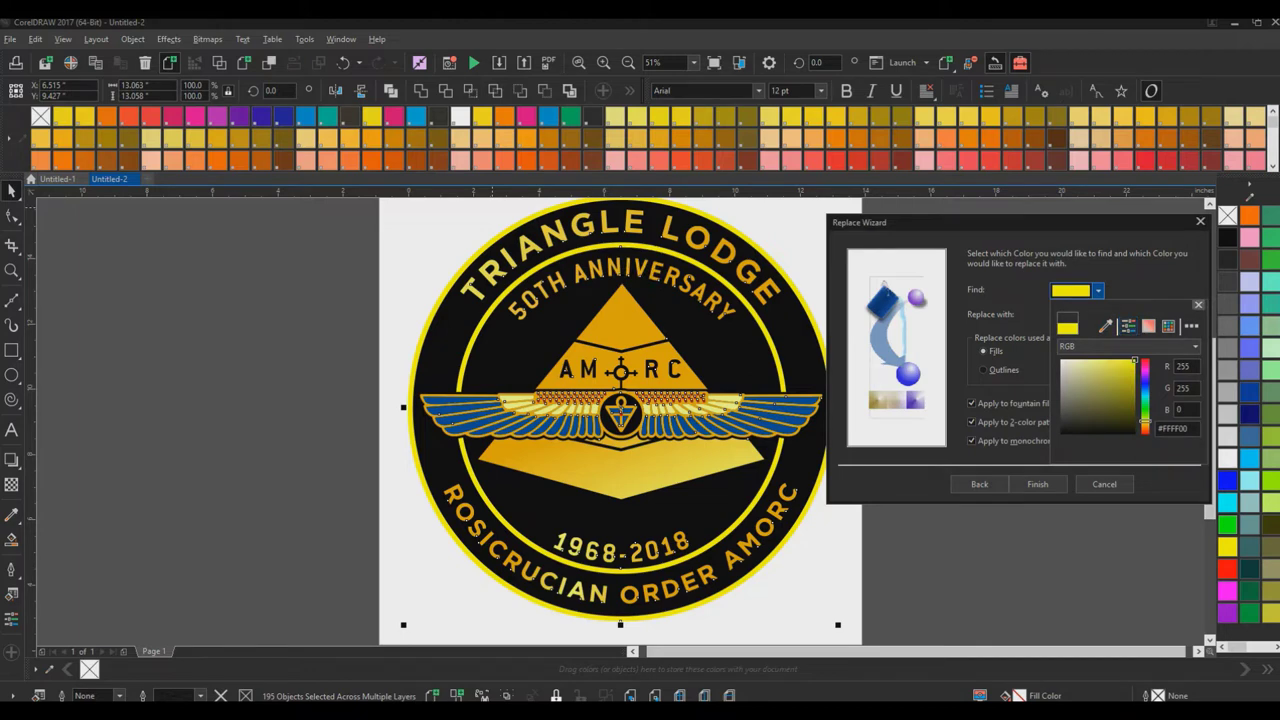
left_click(1198, 304)
Sample the palette yellow C0 M0 Y100 K0 as the replacement color and replace all matching fills.
left_click(1098, 315)
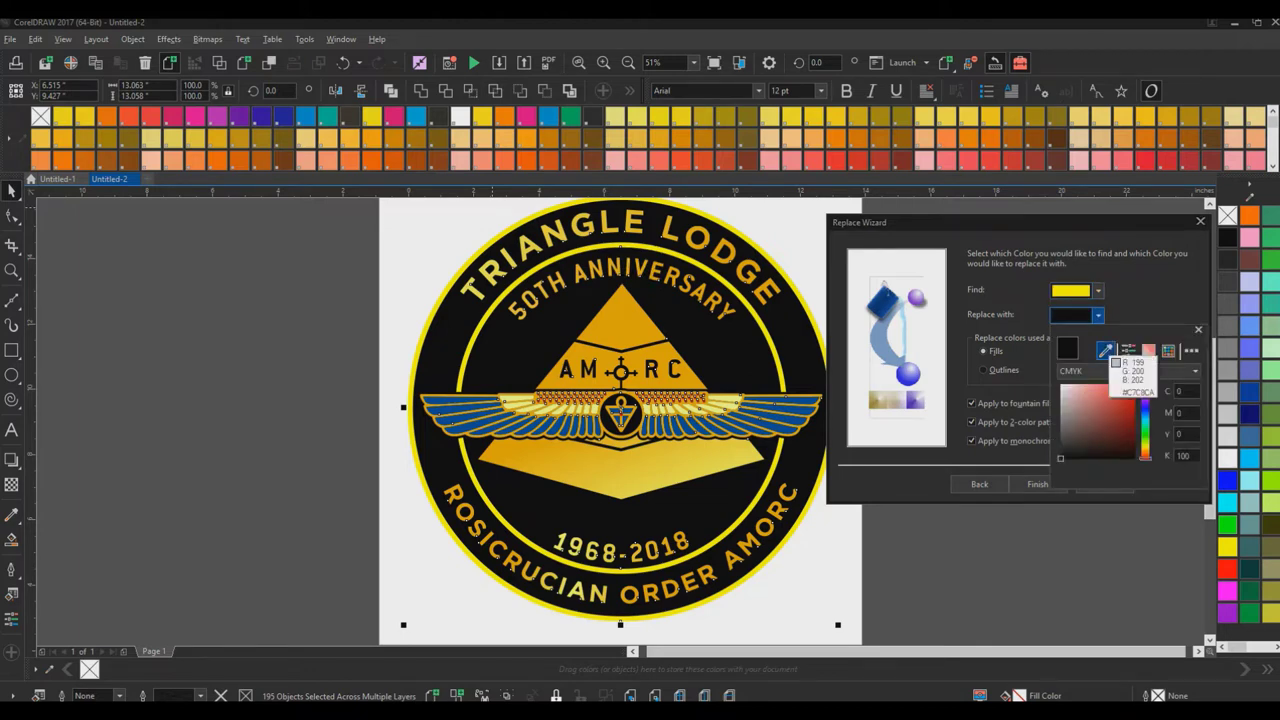
left_click(1229, 548)
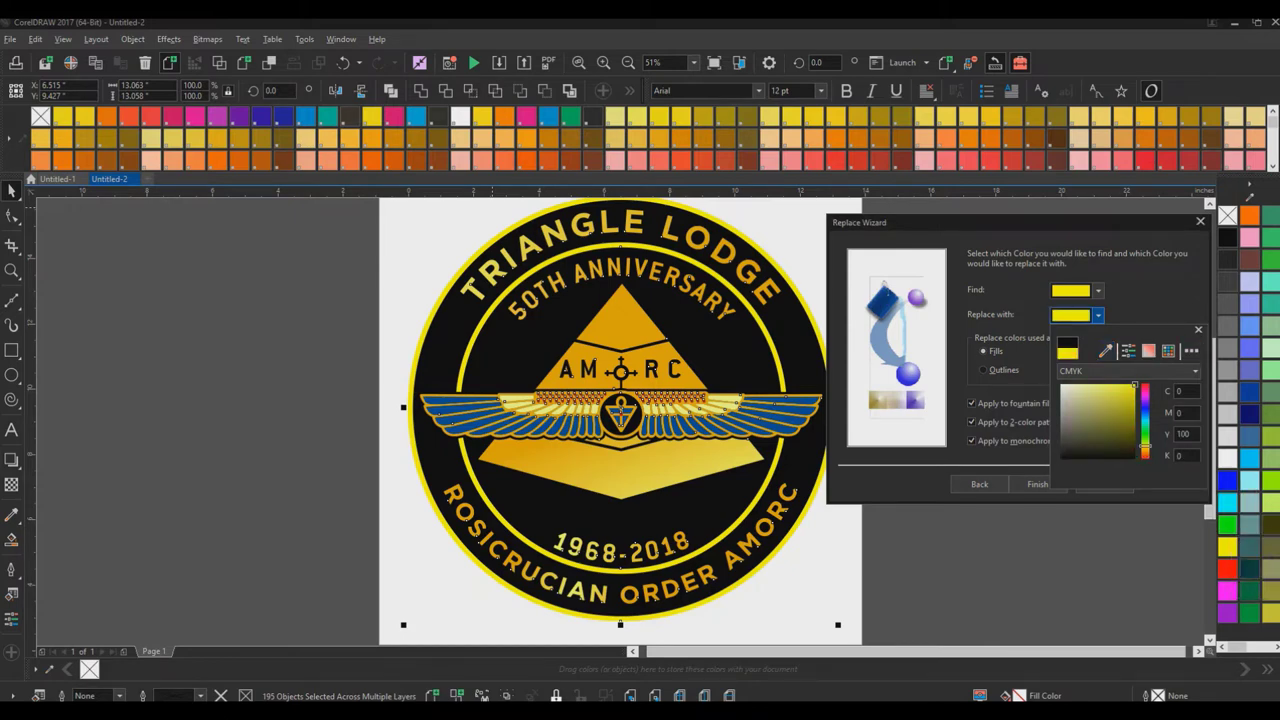
left_click(1198, 329)
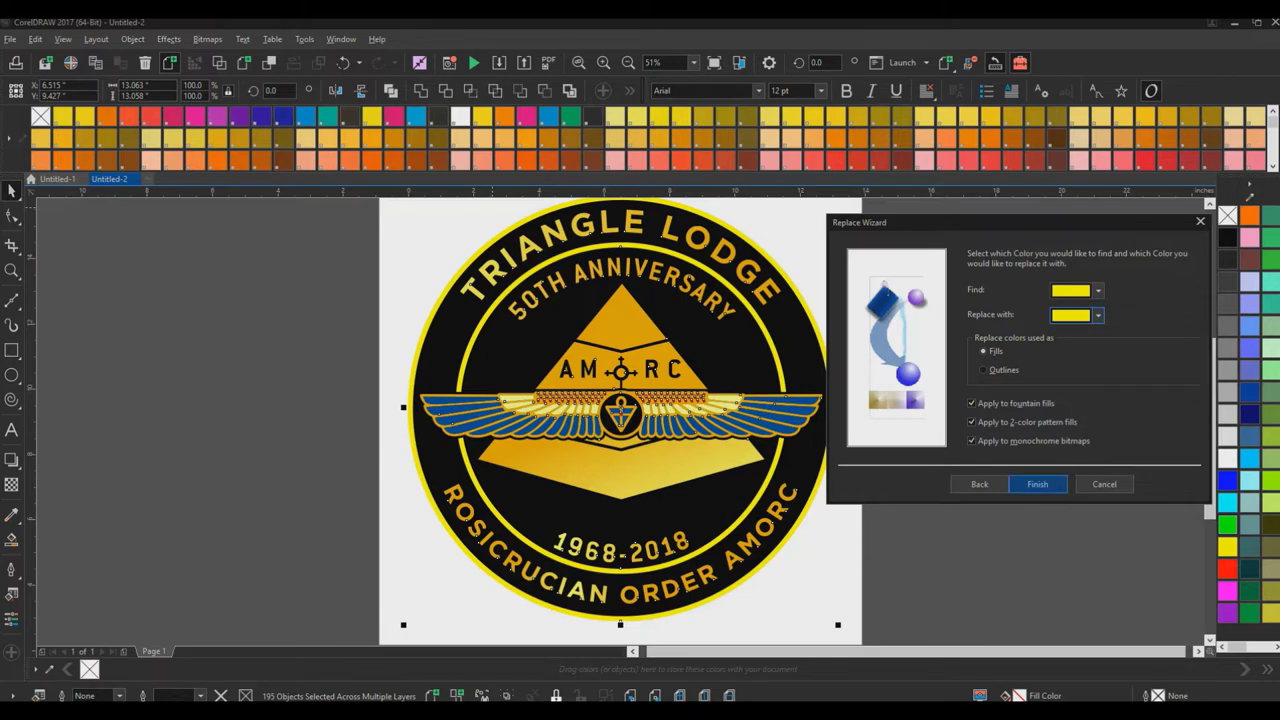
left_click(1037, 484)
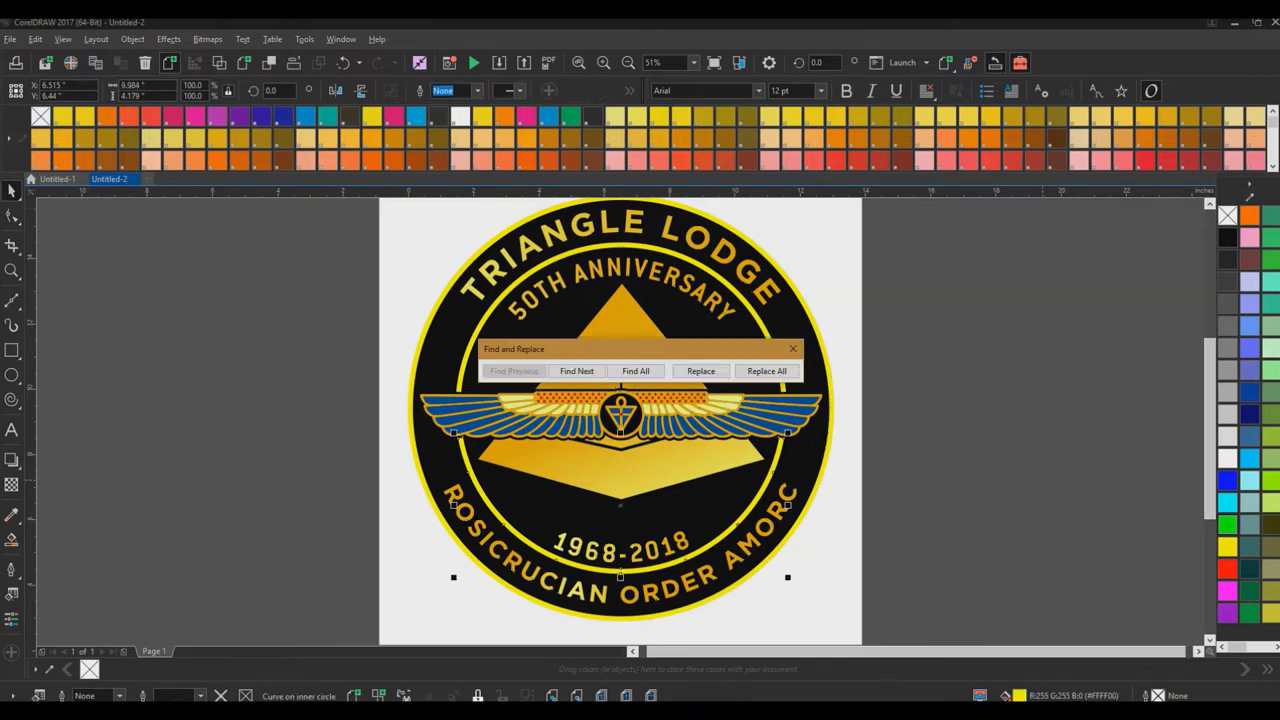
left_click(767, 371)
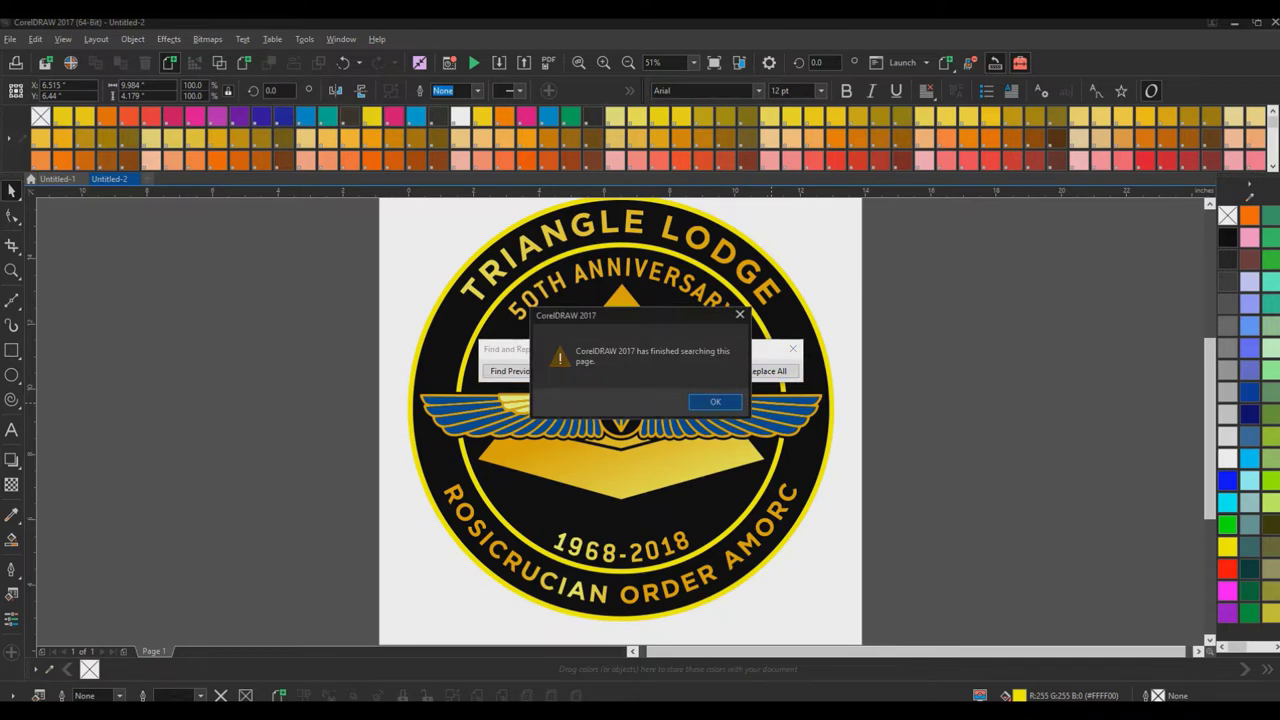
key("Return")
left_click(793, 348)
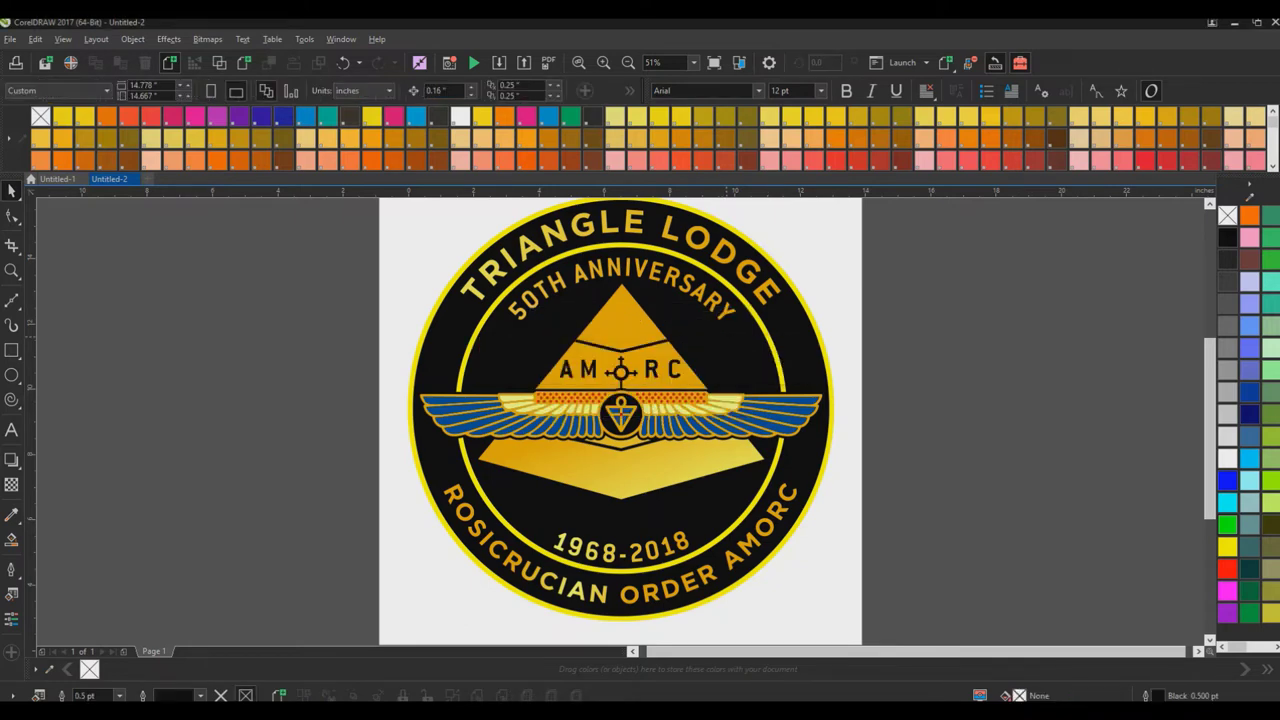
Check the fill colors of the inner and outer rings, the TRIANGLE letters and the lower pyramid section.
left_click(697, 254)
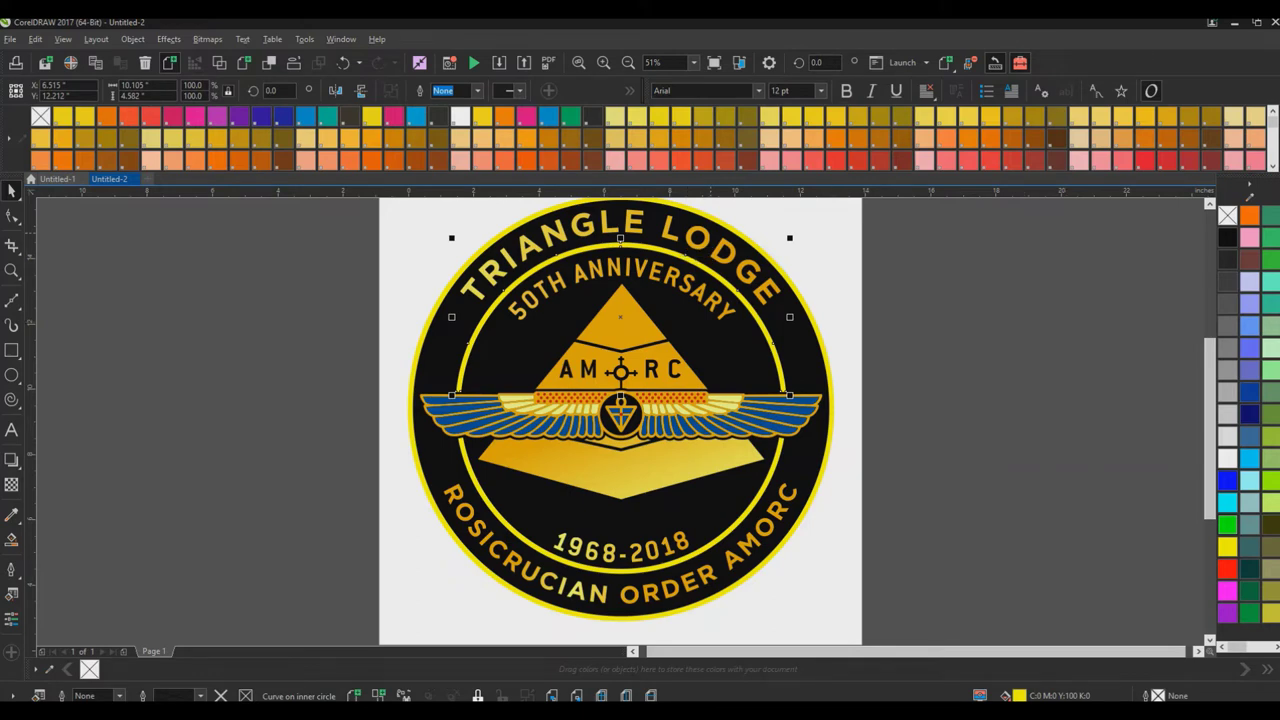
left_click(713, 219)
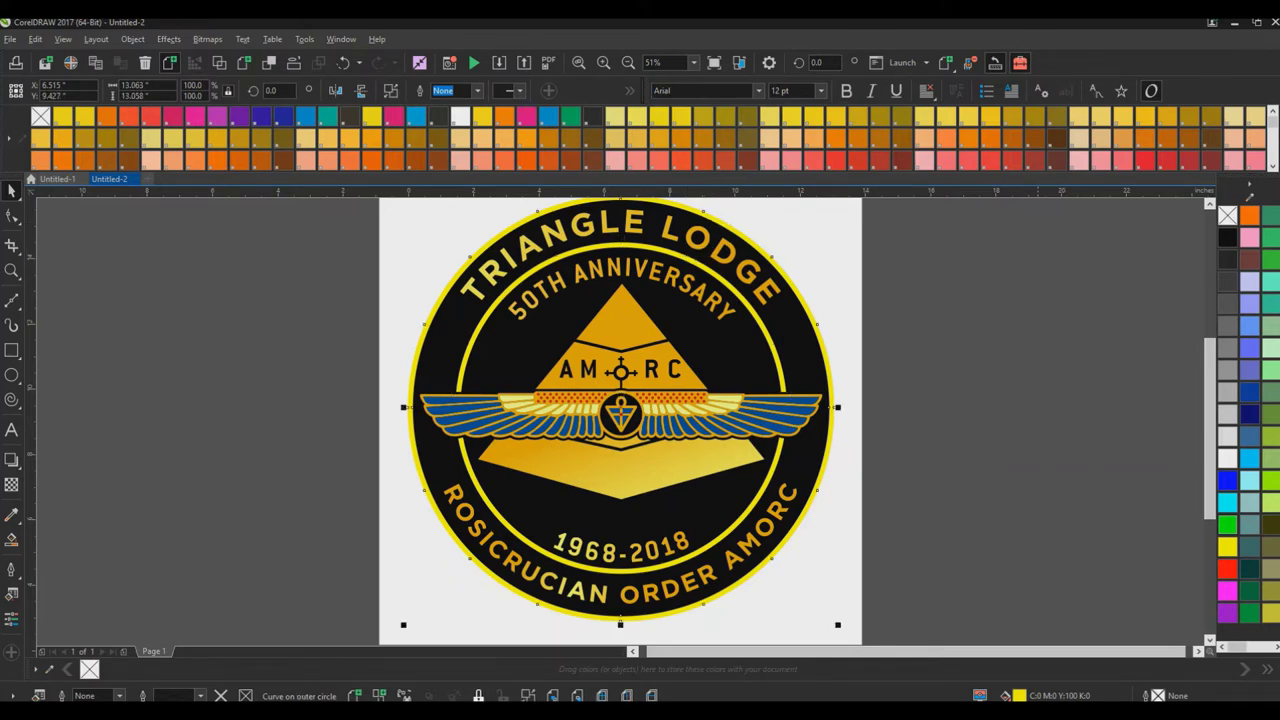
left_click(476, 289)
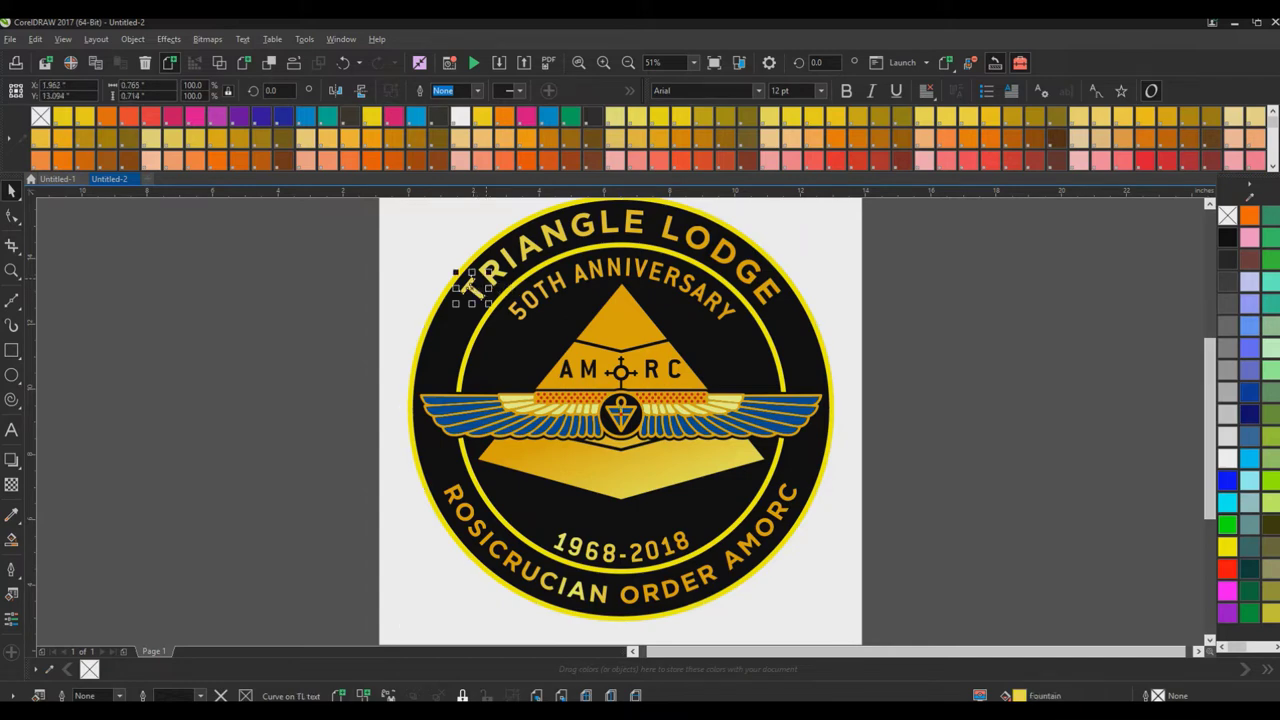
left_click(278, 309)
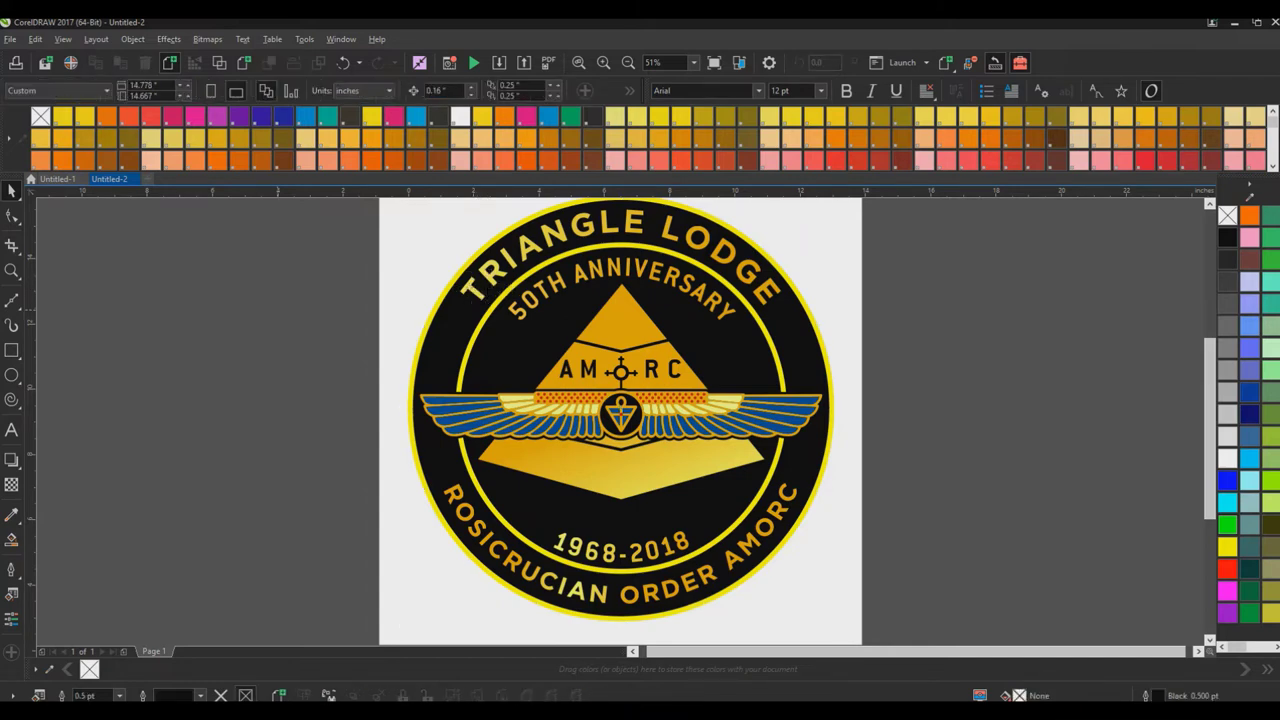
left_click(501, 236)
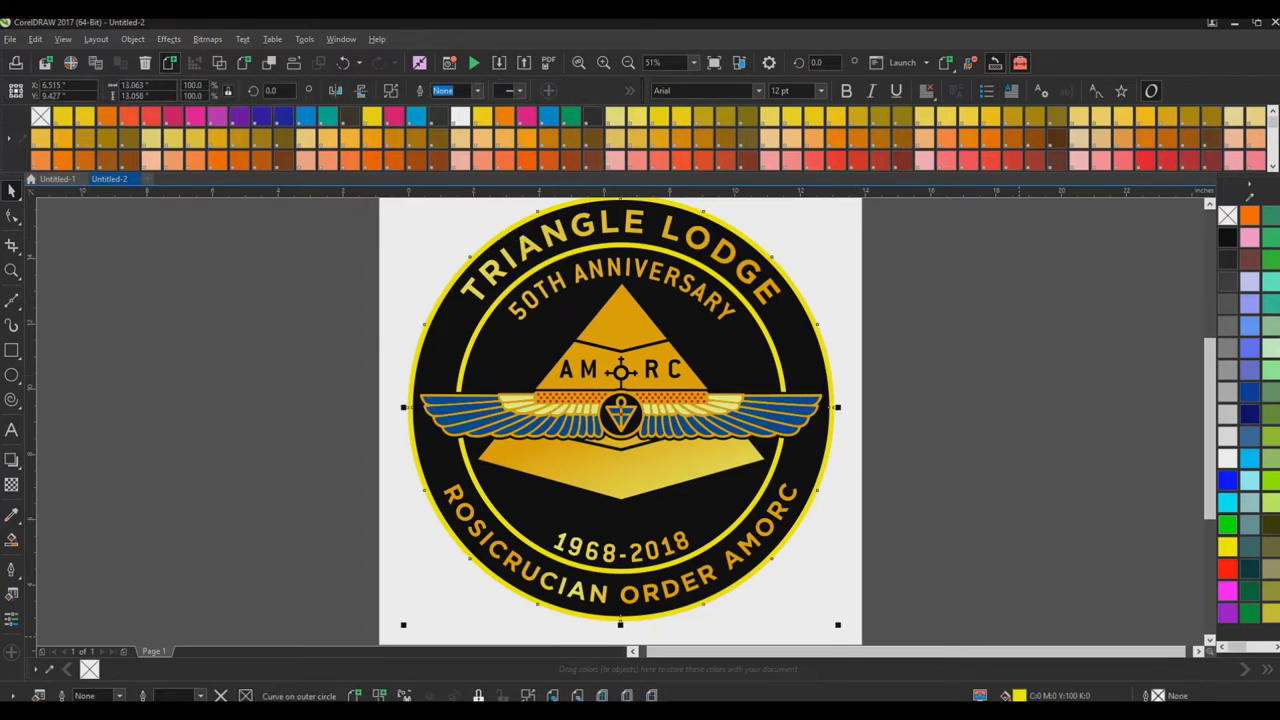
left_click(686, 472)
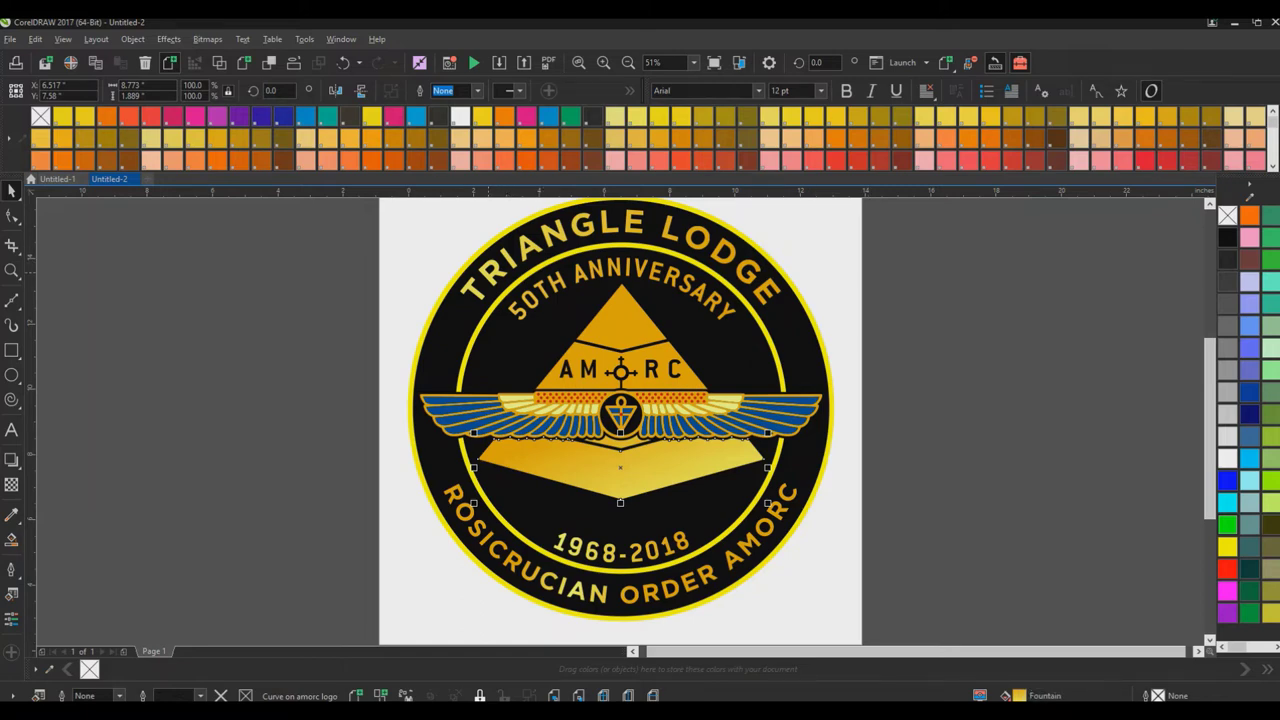
left_click(492, 268)
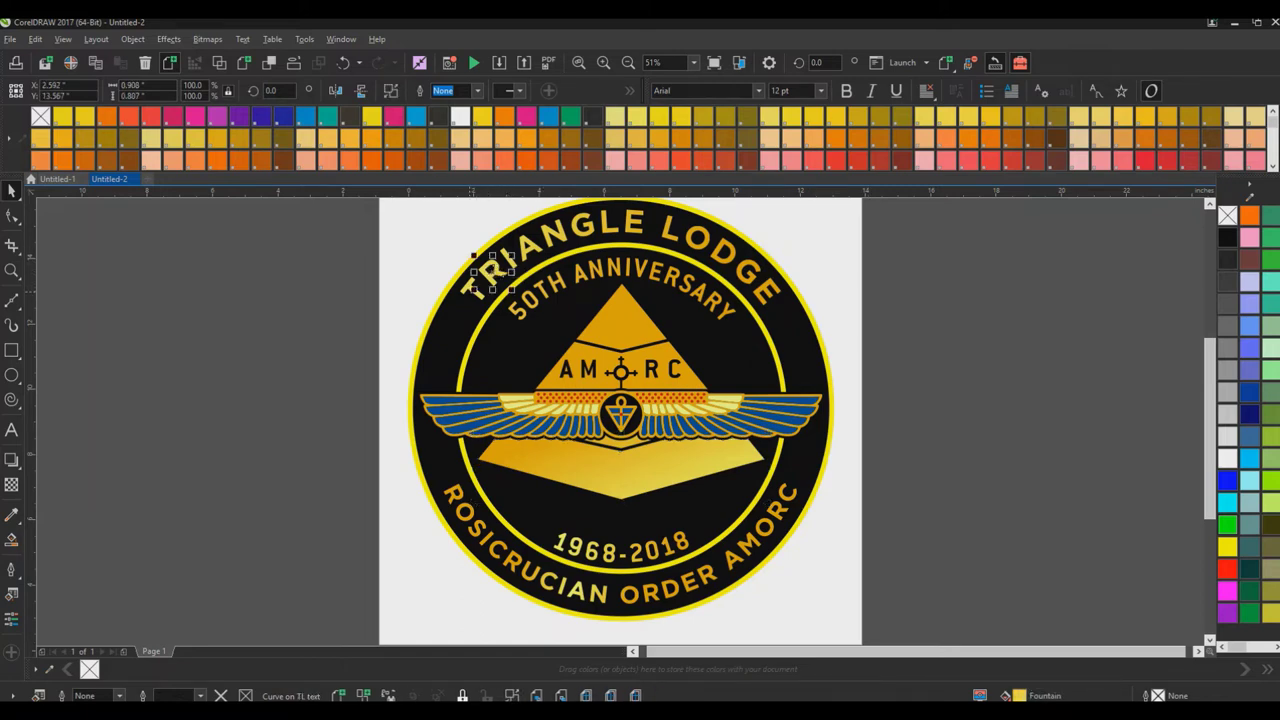
left_click_drag(492, 270, 476, 289)
scroll(468, 283, "up", 1)
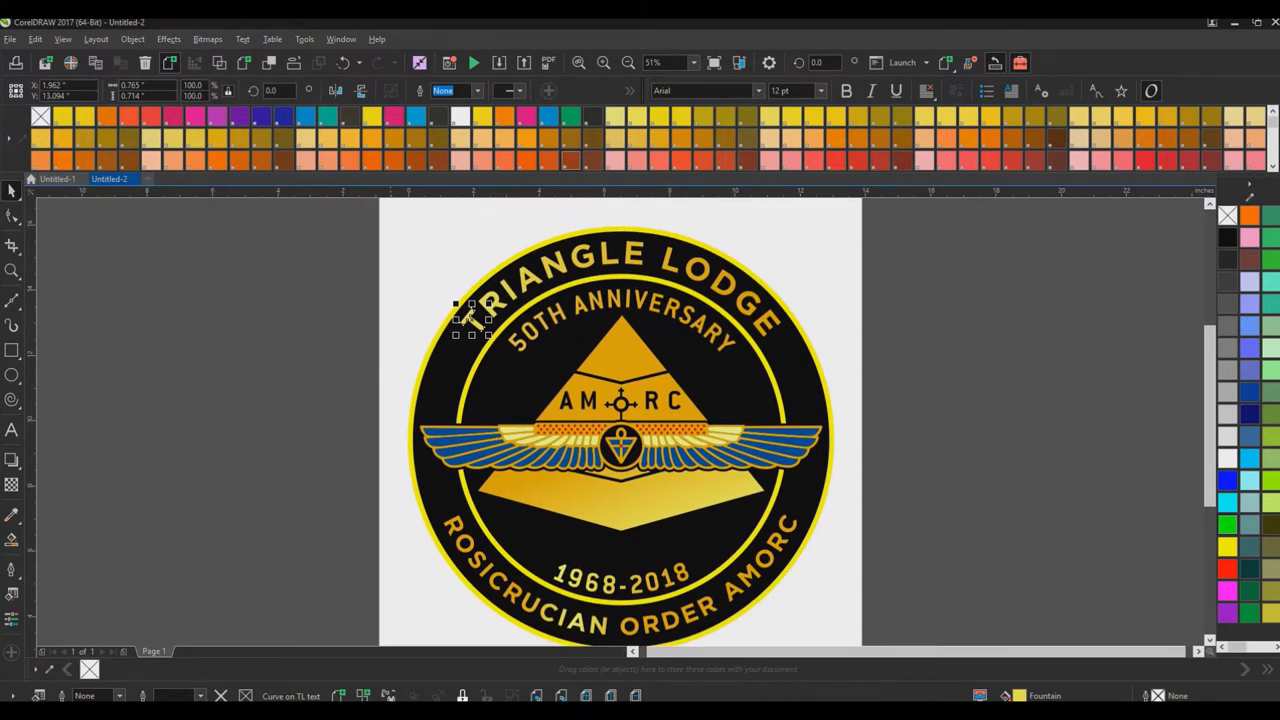
left_click(389, 290)
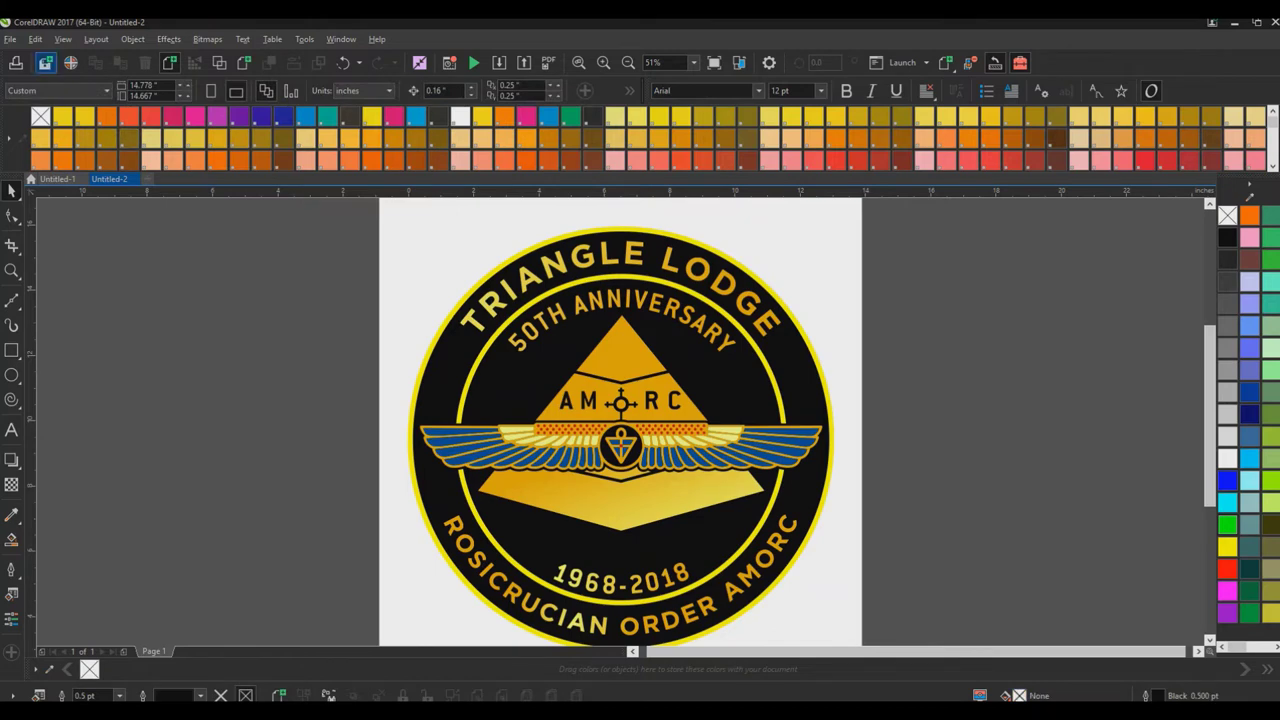
Start another fill color replacement and sample the upper pyramid's gold, C10 M35 Y100 K0, as the color to find.
left_click(35, 39)
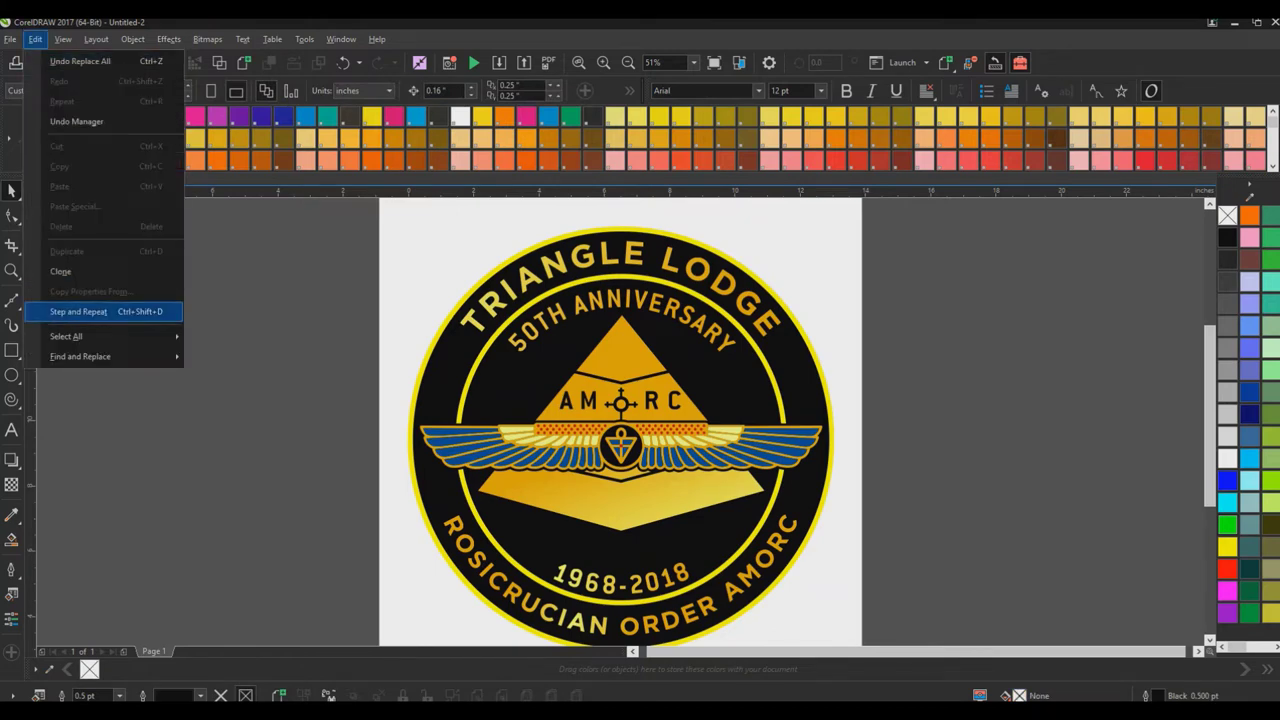
mouse_move(120, 356)
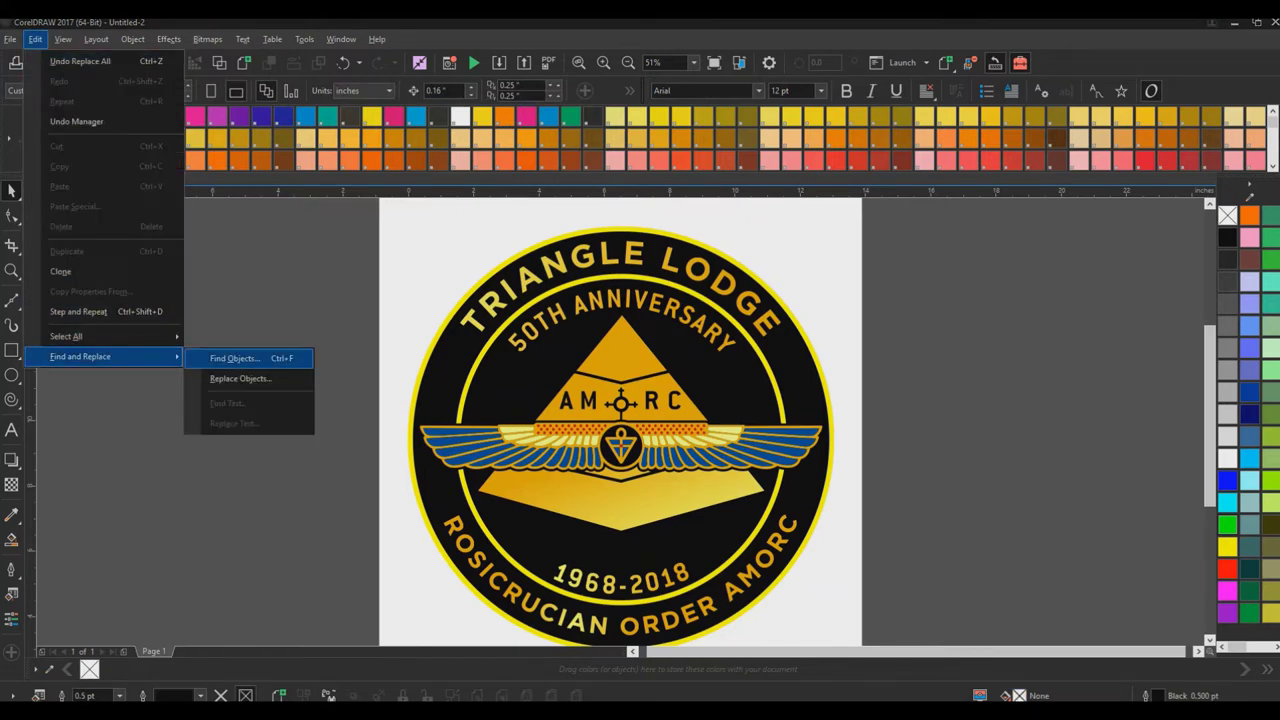
left_click(240, 379)
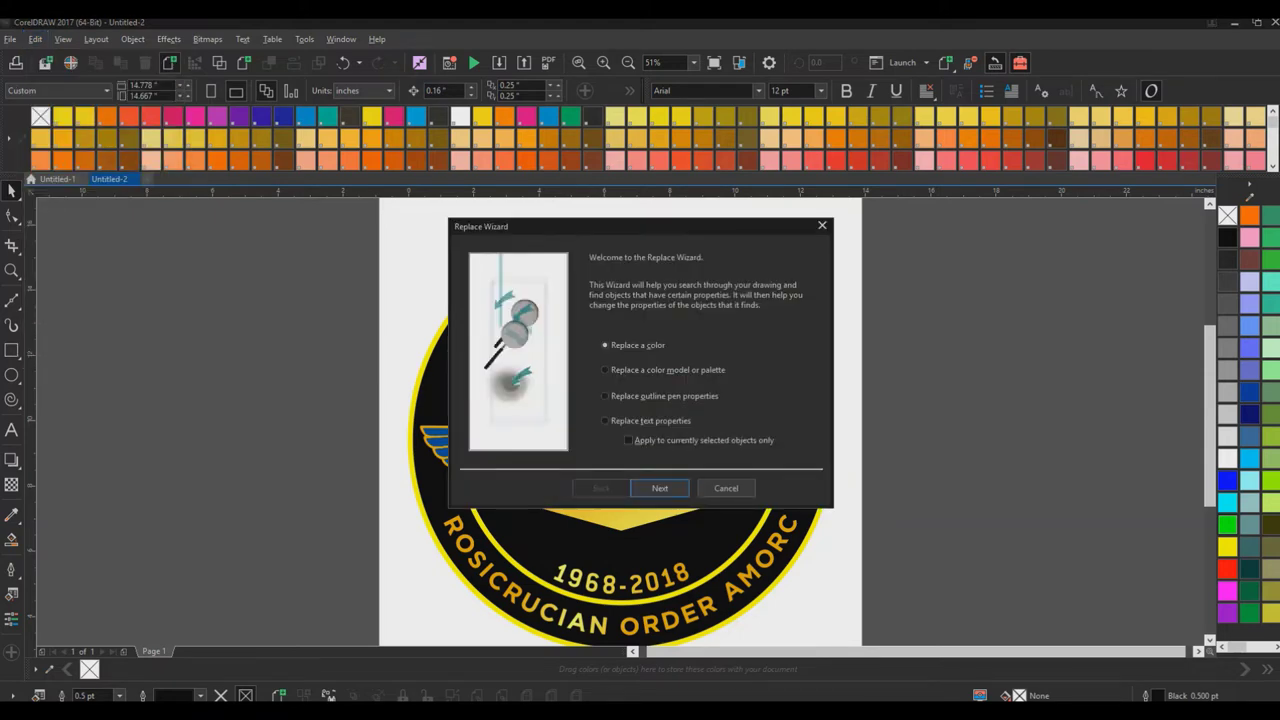
left_click_drag(600, 226, 1009, 255)
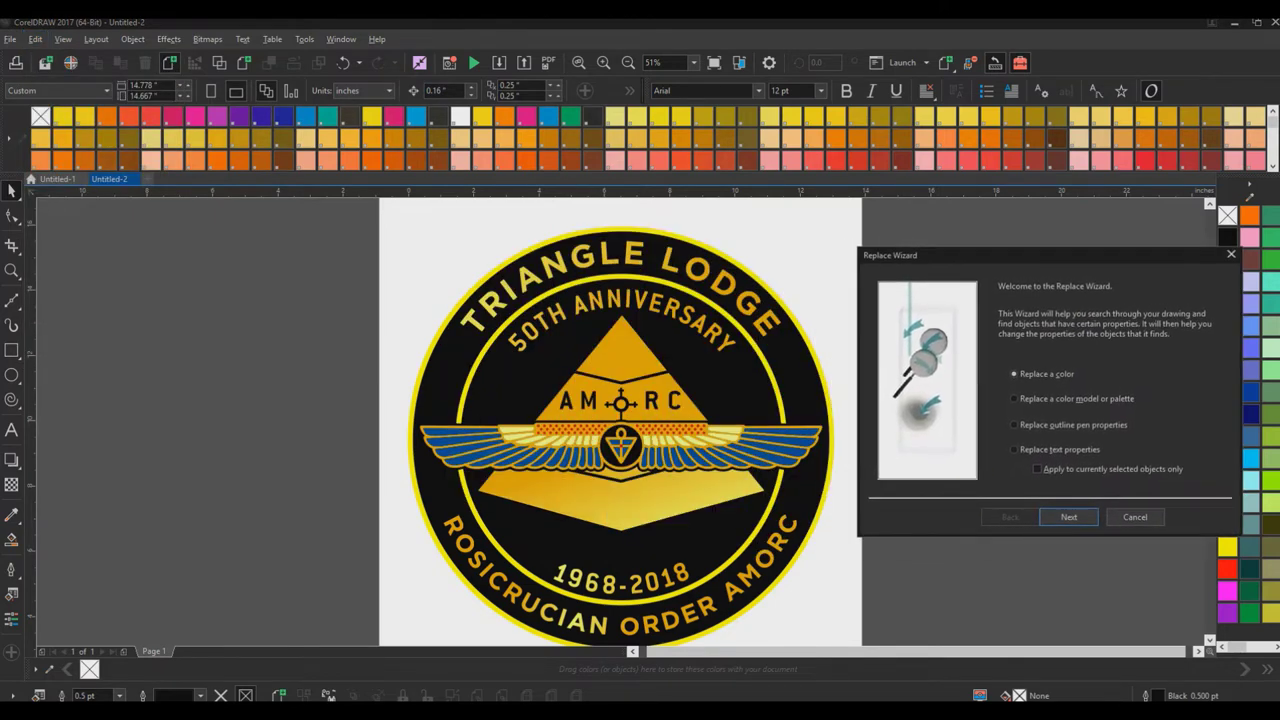
key("Return")
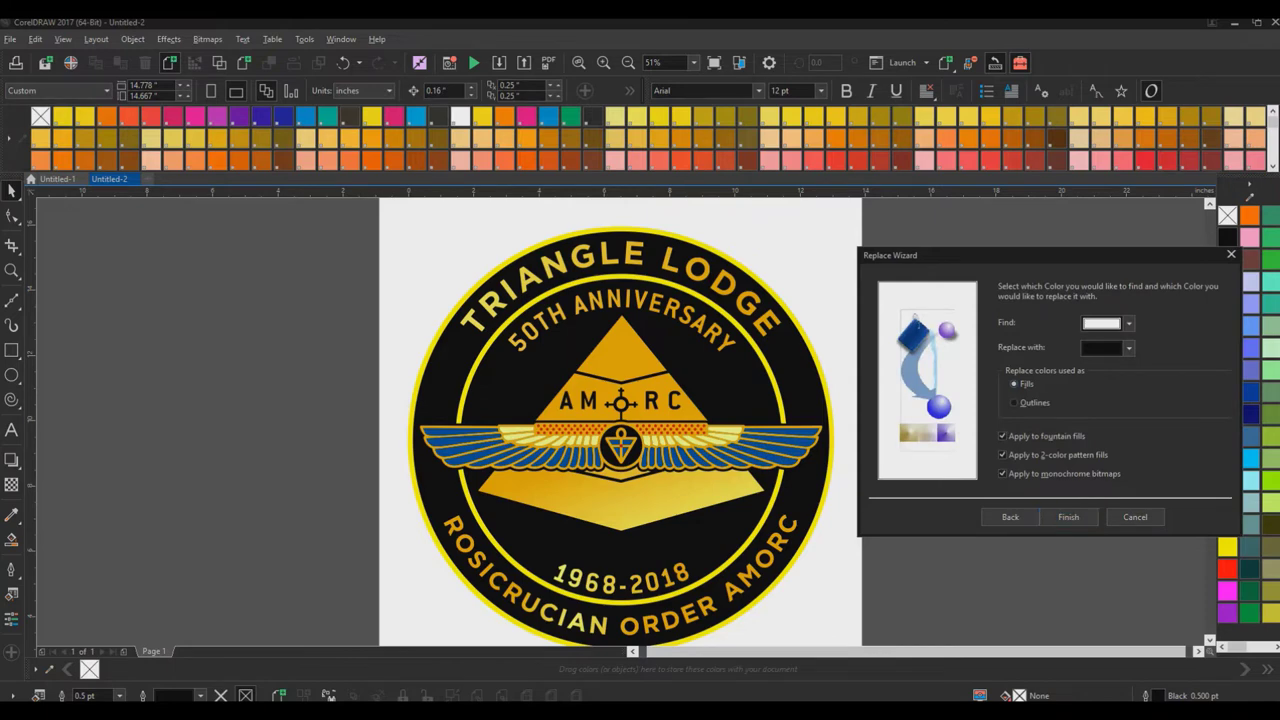
left_click(1129, 324)
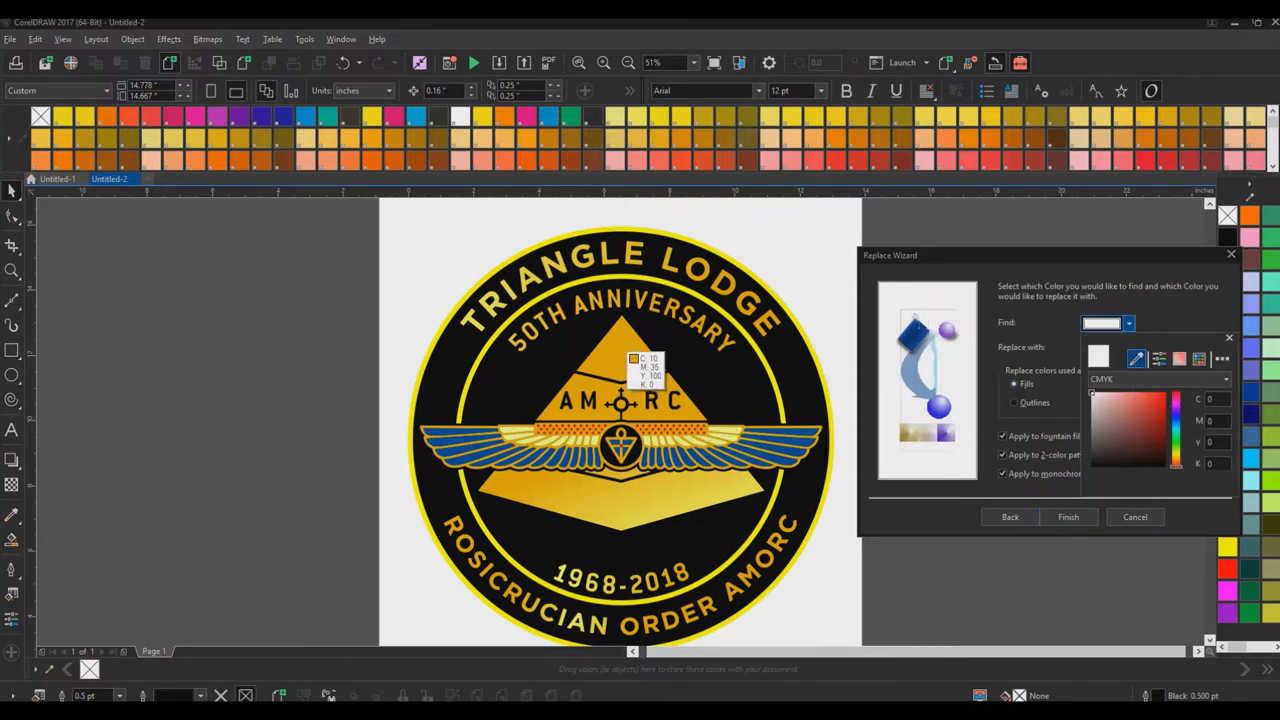
left_click(628, 388)
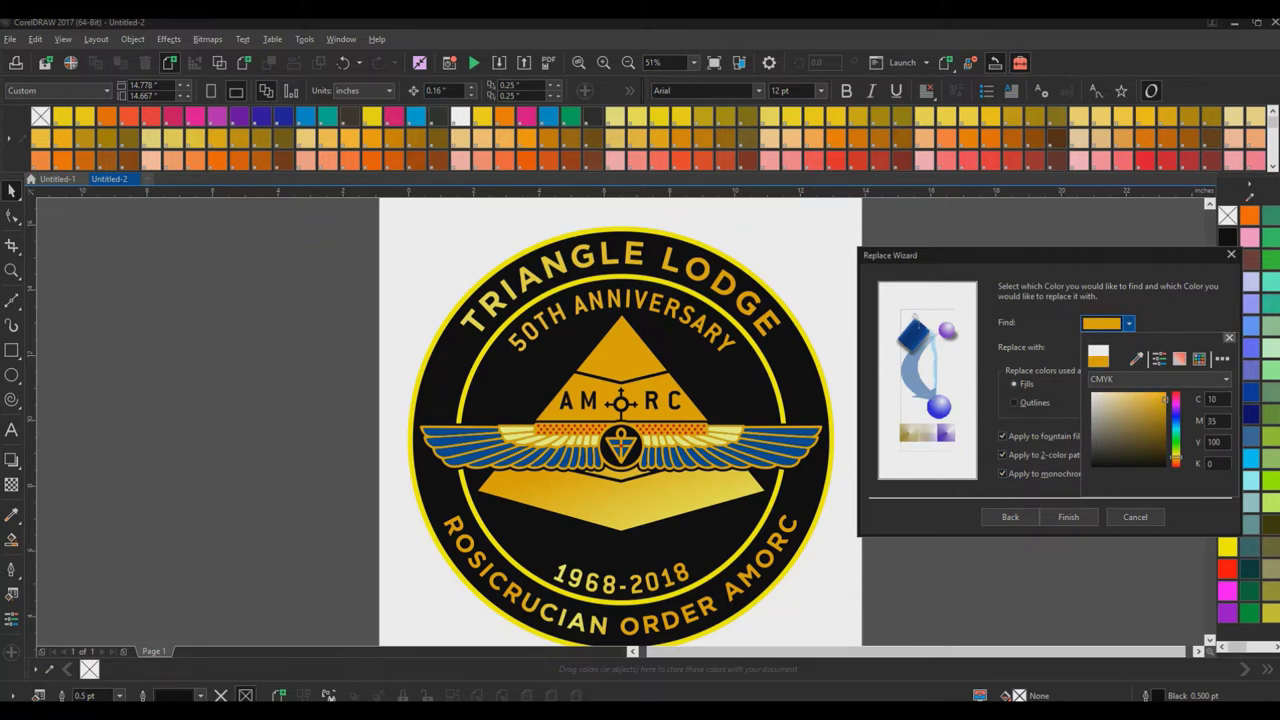
left_click(1229, 337)
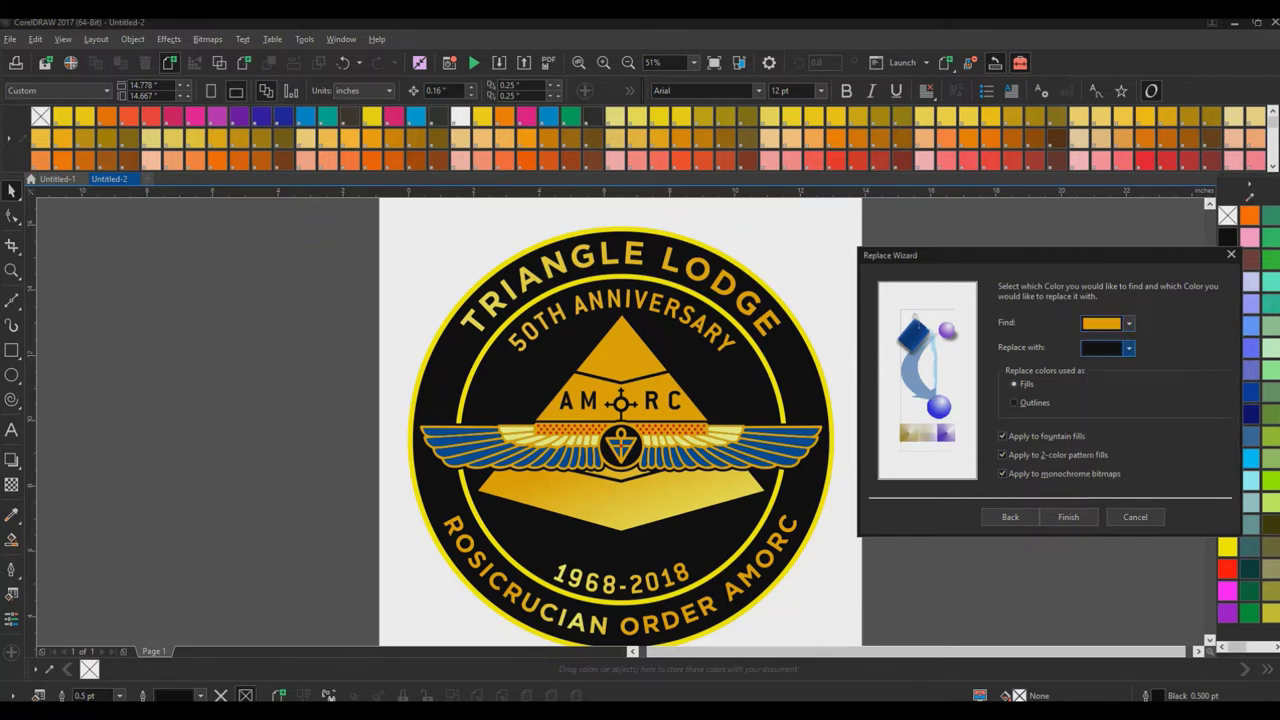
Sample PANTONE 124 C from the palette as the replacement color and replace all matching gold fills.
left_click(1128, 347)
left_click(1136, 384)
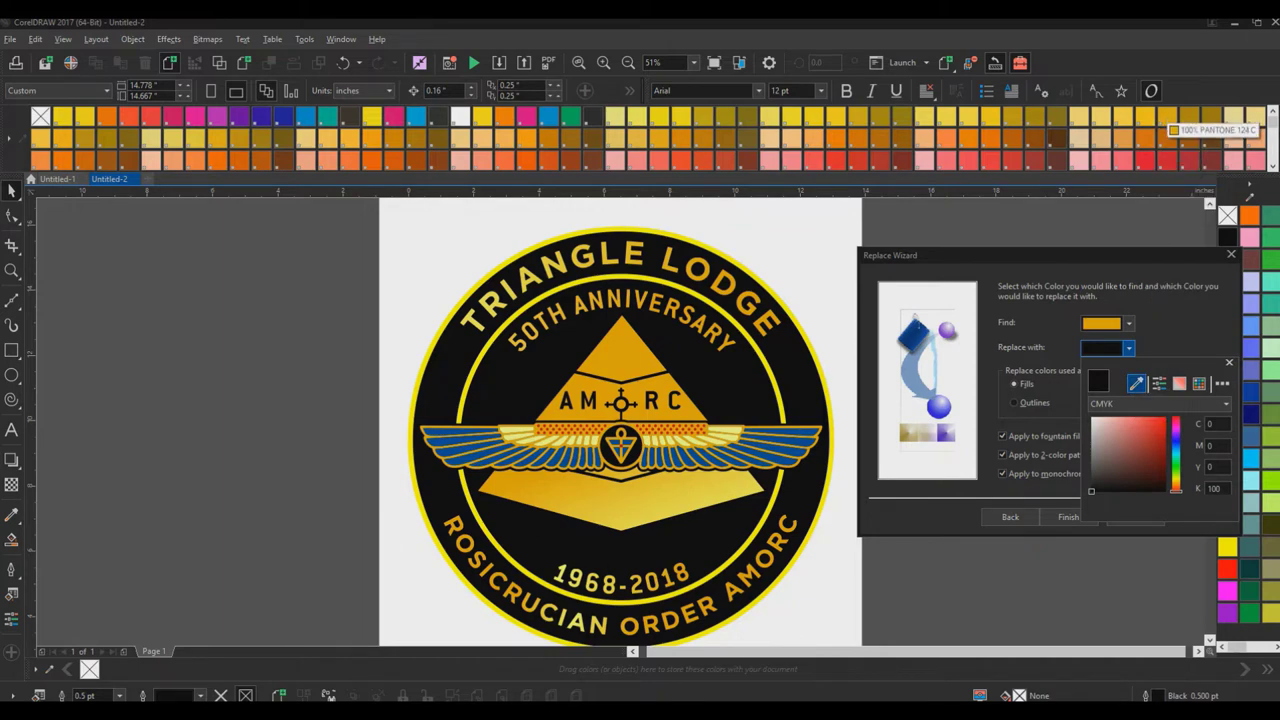
left_click(1170, 128)
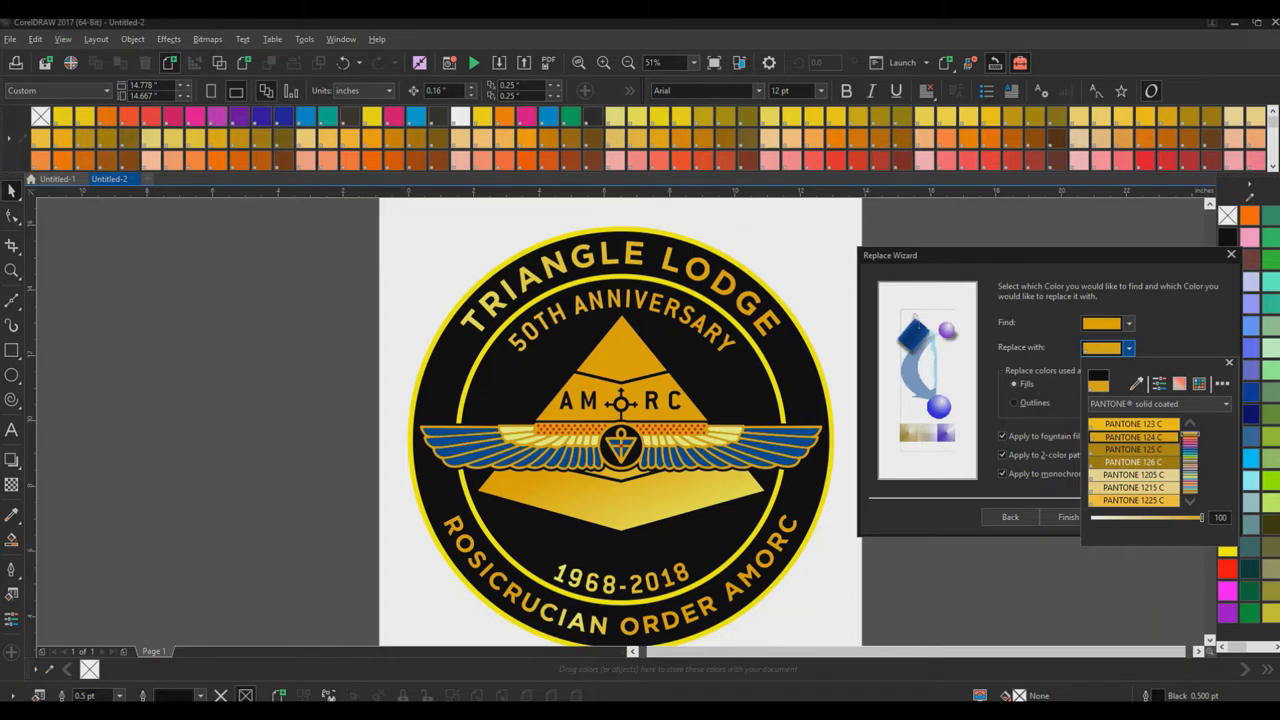
left_click(1229, 362)
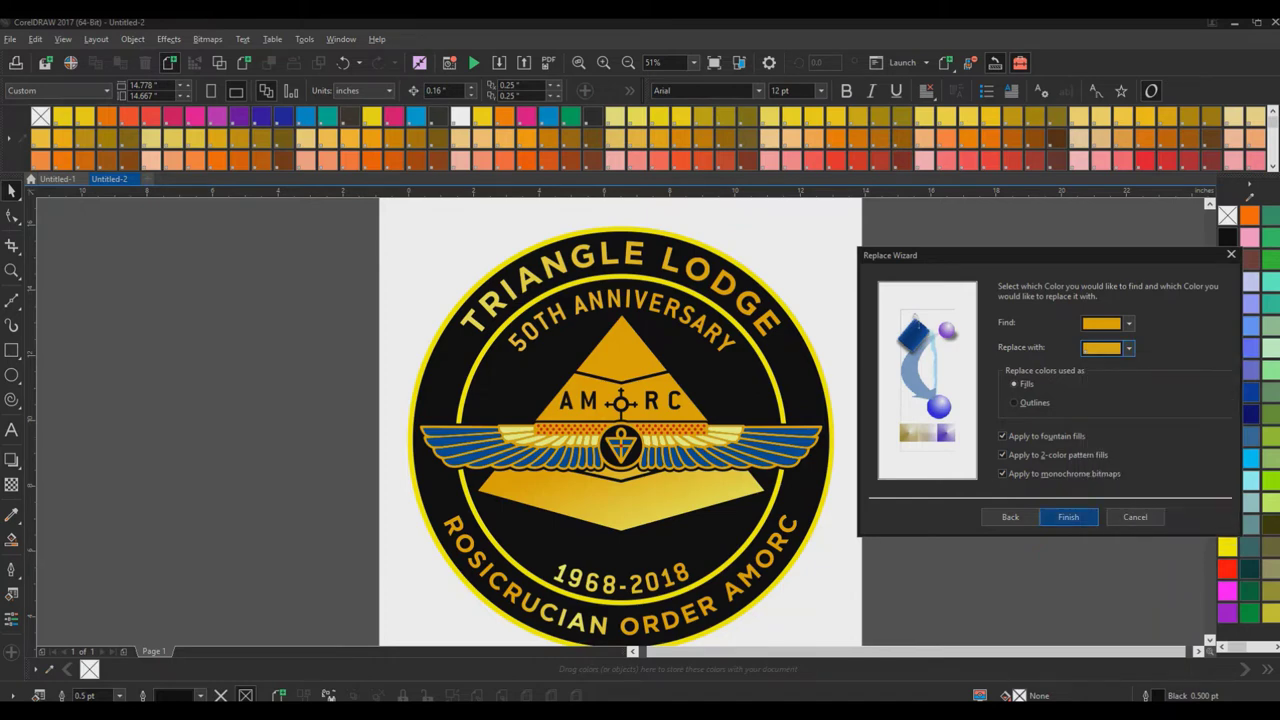
left_click(1069, 517)
left_click(767, 371)
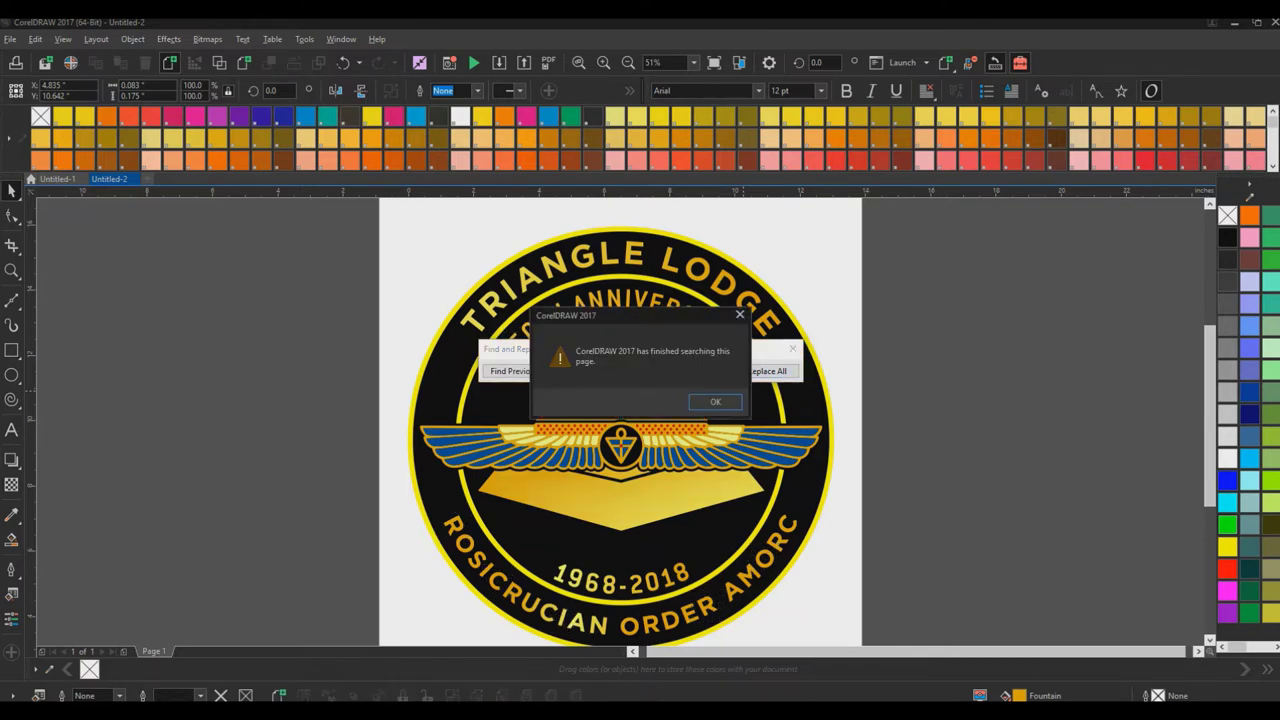
key("Return")
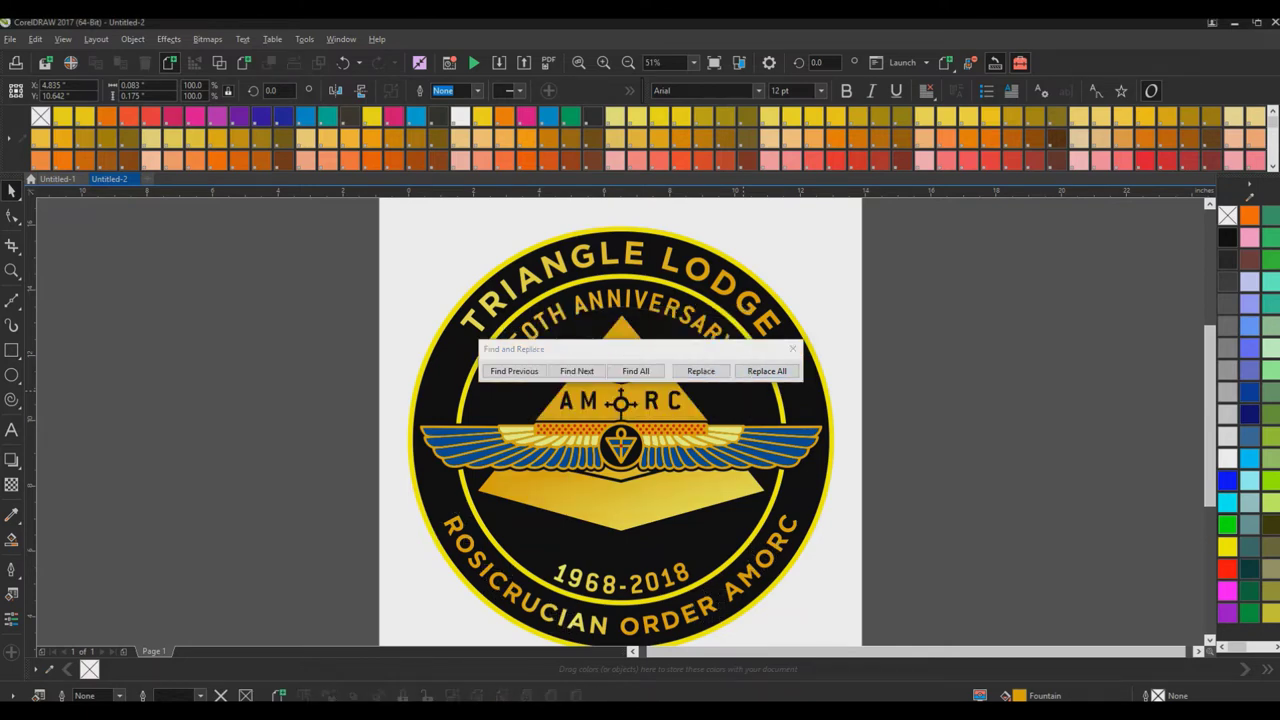
left_click(792, 349)
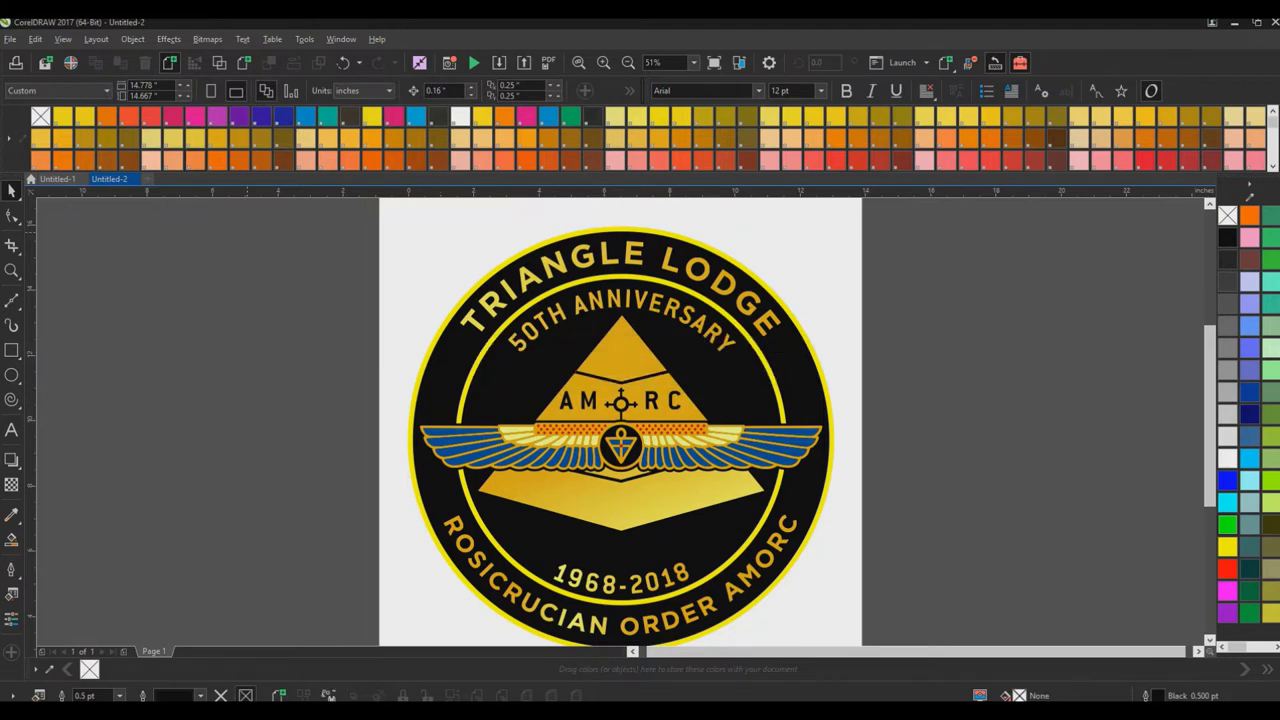
Start another color replacement for fills and move the wizard off the artwork.
left_click(10, 39)
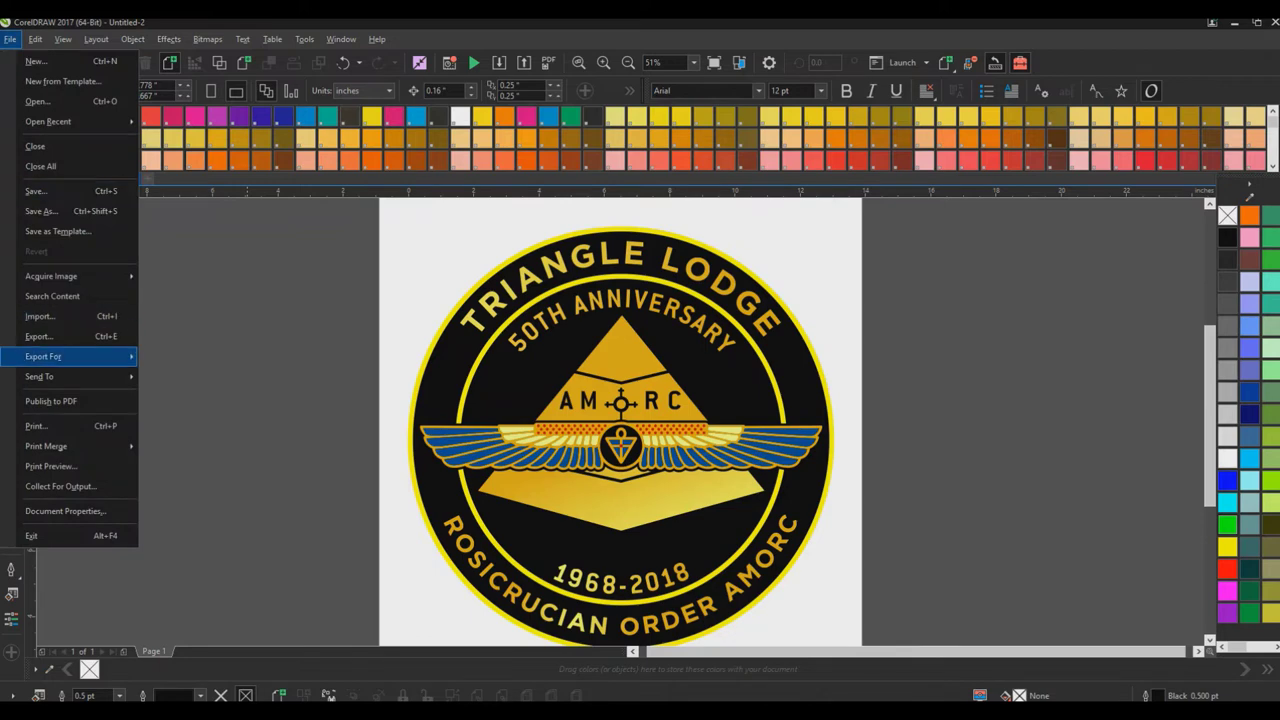
mouse_move(35, 39)
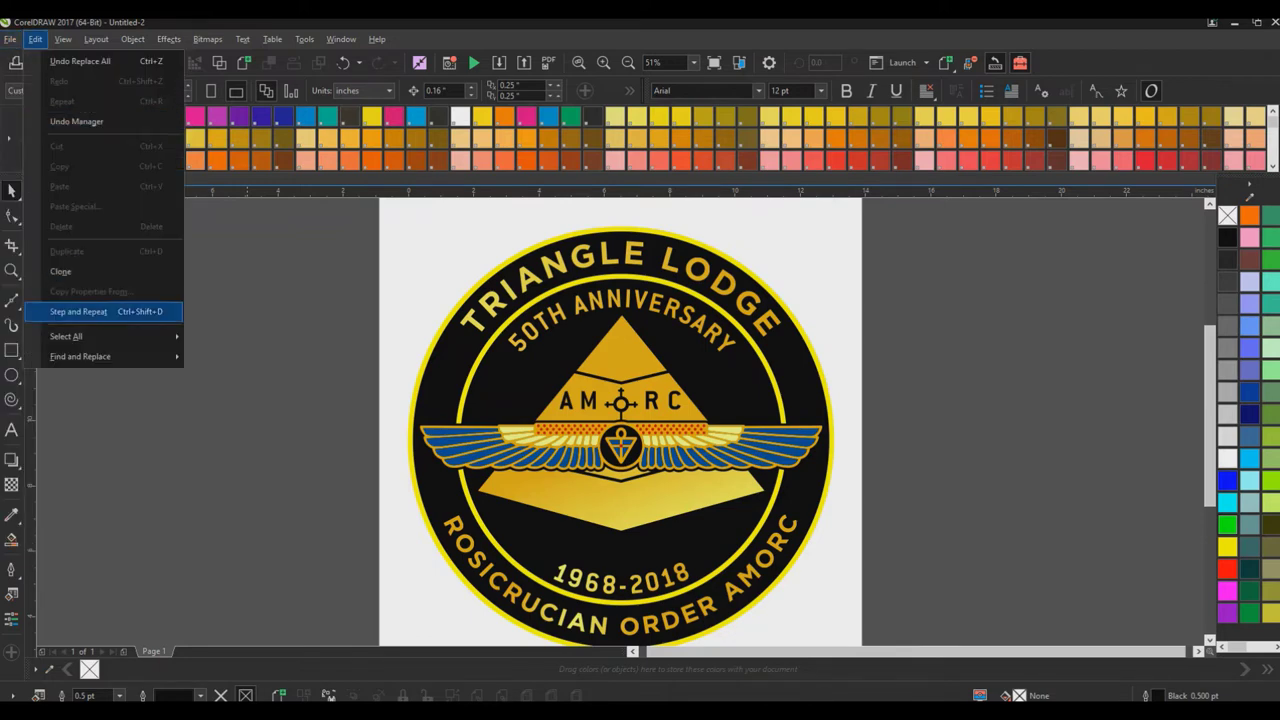
key("Right")
key("Down")
key("Return")
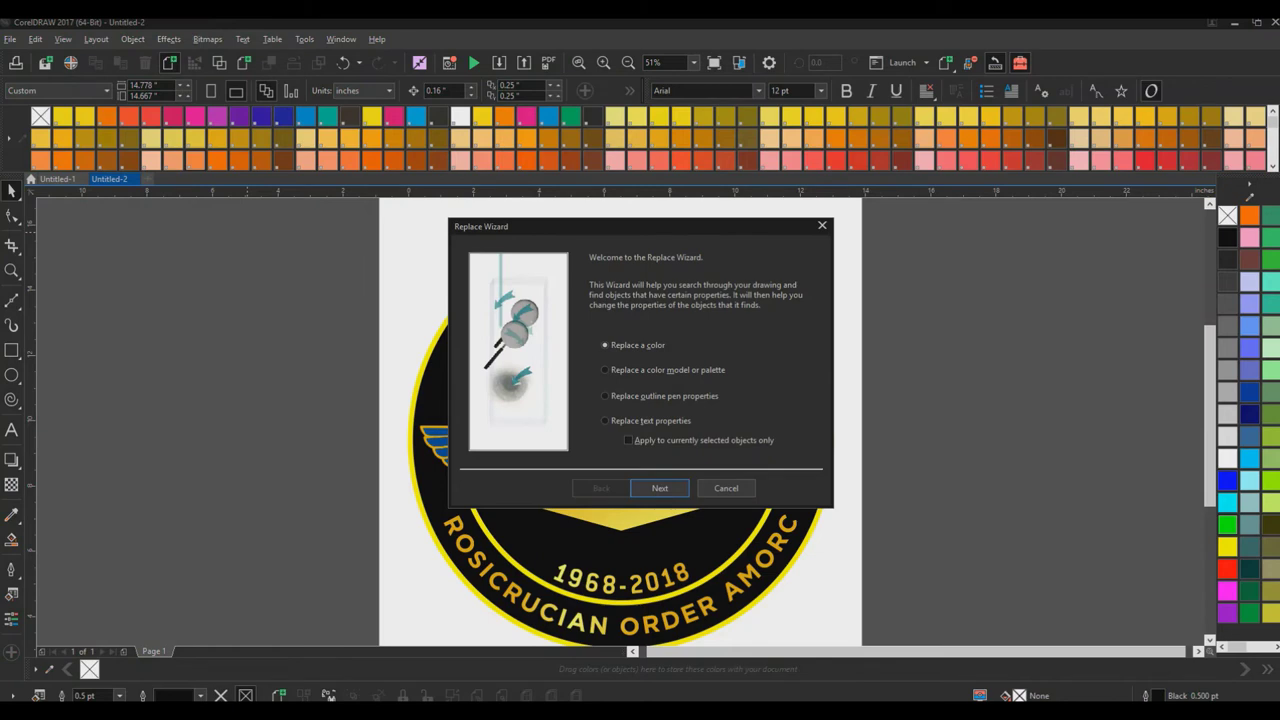
left_click_drag(600, 226, 997, 153)
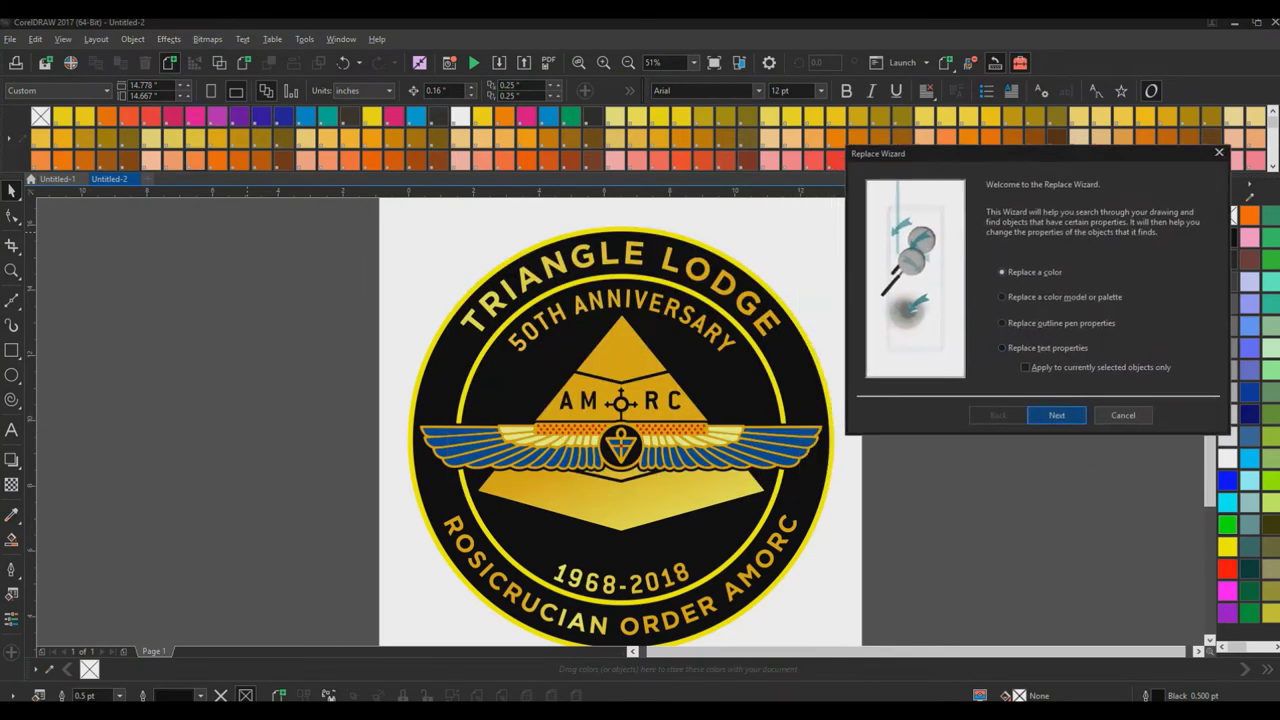
key("Return")
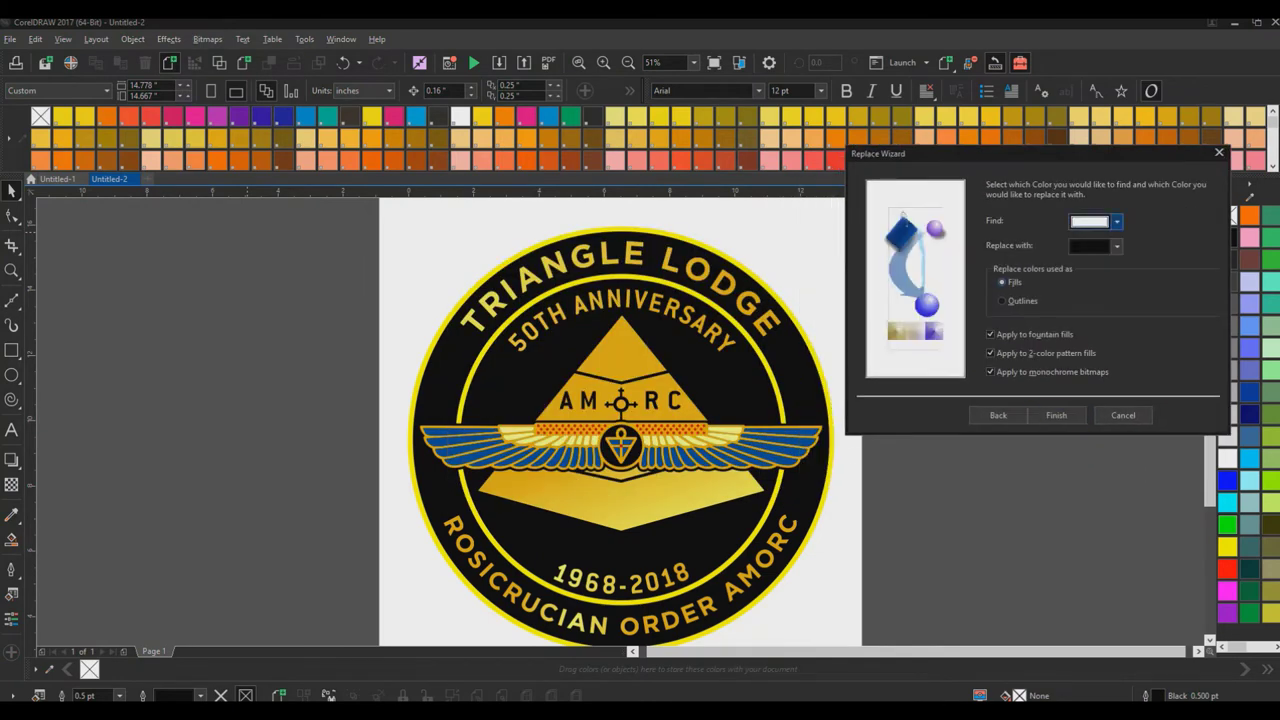
Sample the wing feathers' blue, C91 M61 Y32 K12, as the color to find.
left_click(1117, 222)
left_click(1123, 257)
key("space")
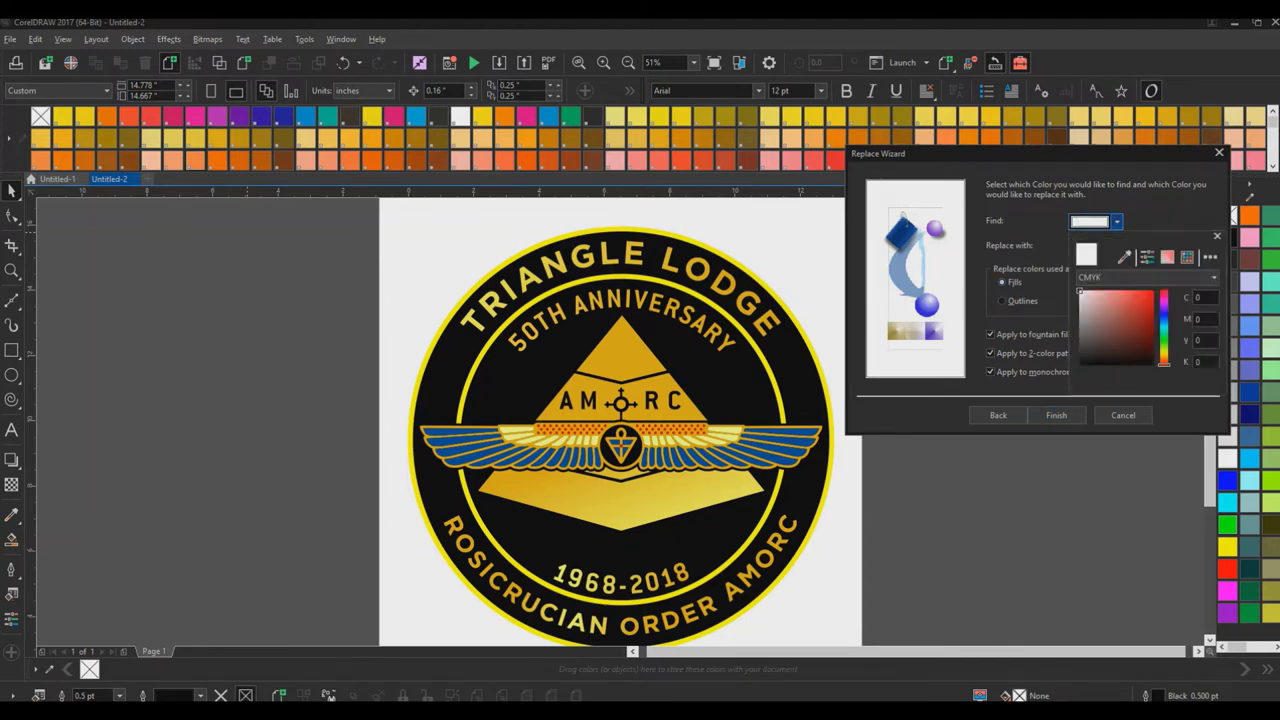
left_click(1124, 257)
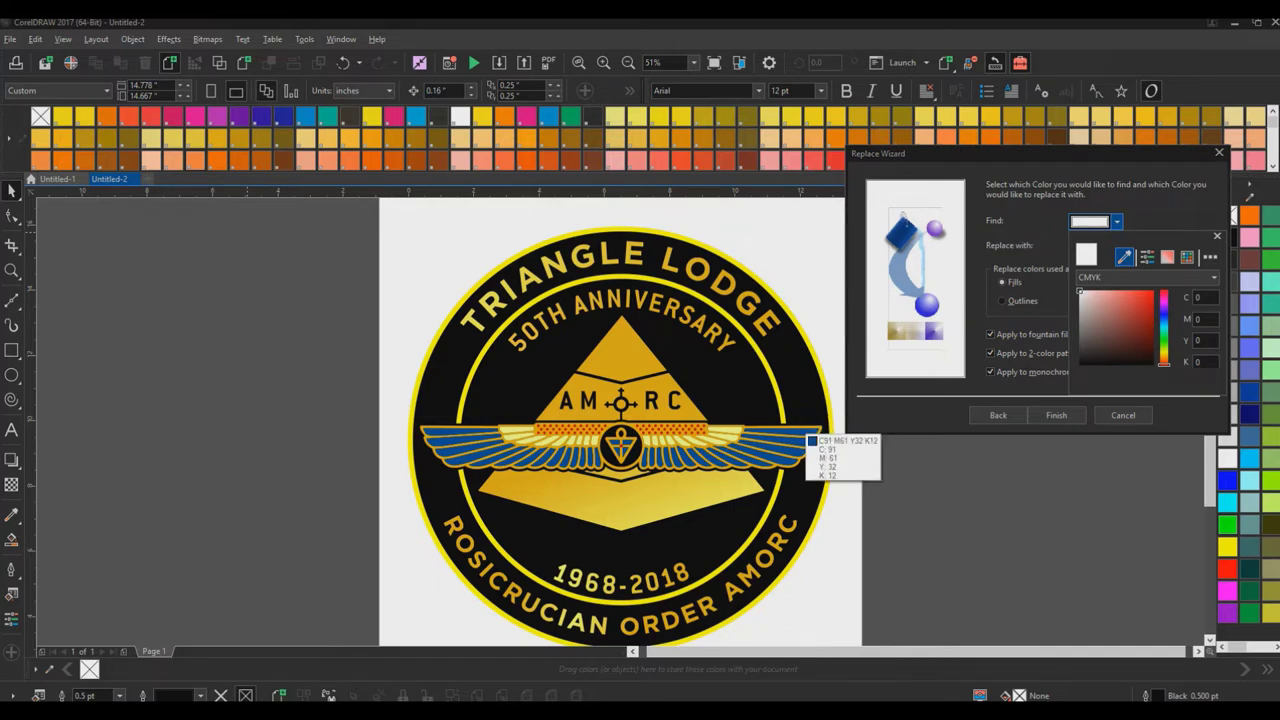
left_click(805, 432)
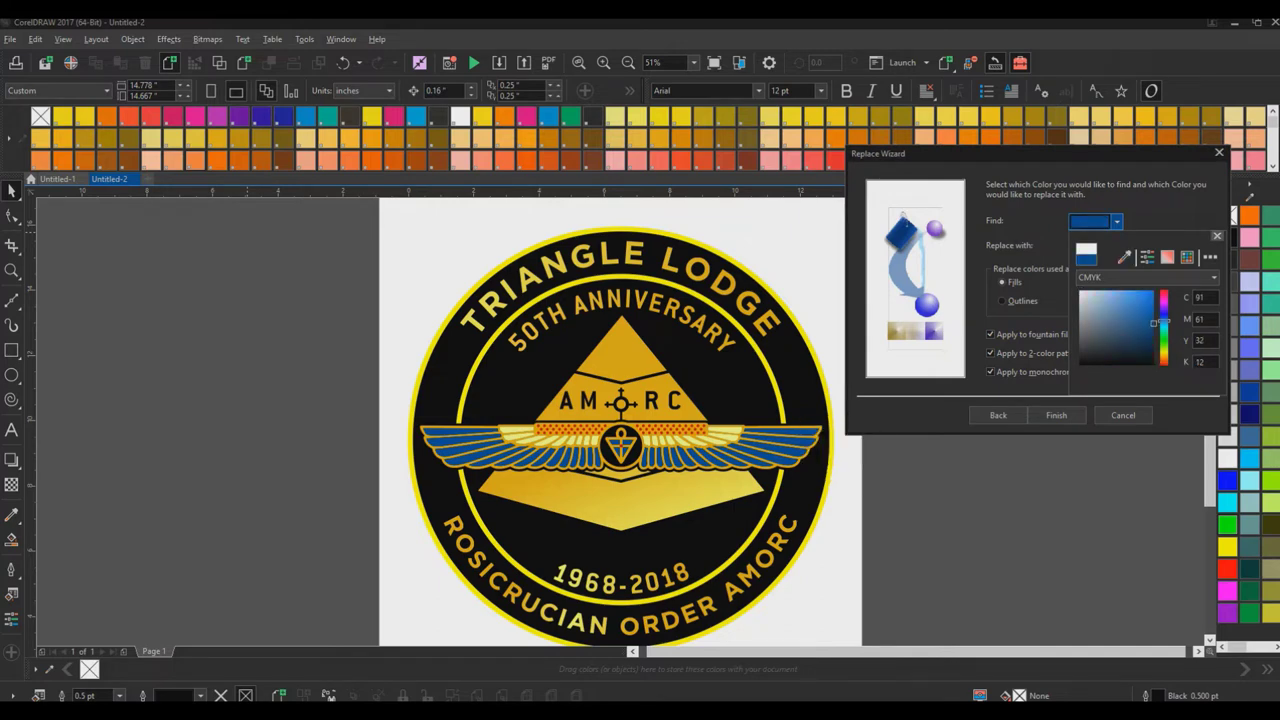
left_click(1217, 236)
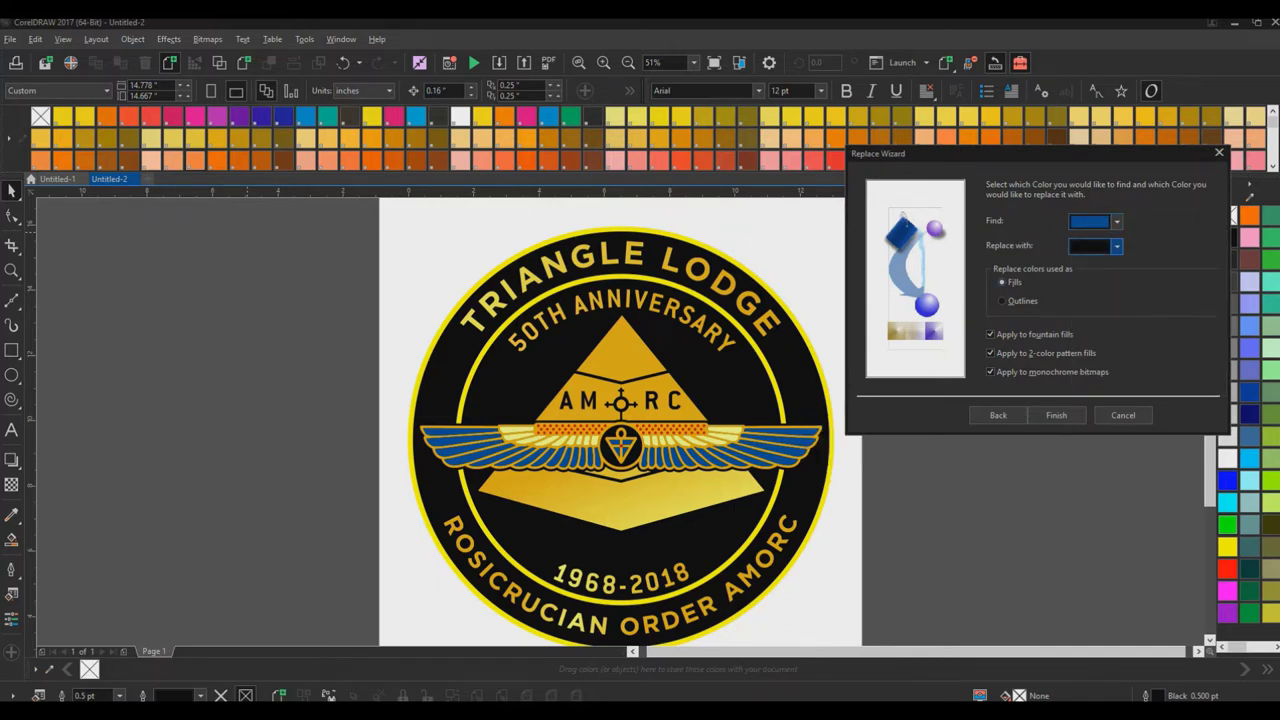
Sample PANTONE Reflex Blue from the palette as the replacement color and replace all matching blue fills.
left_click(1117, 246)
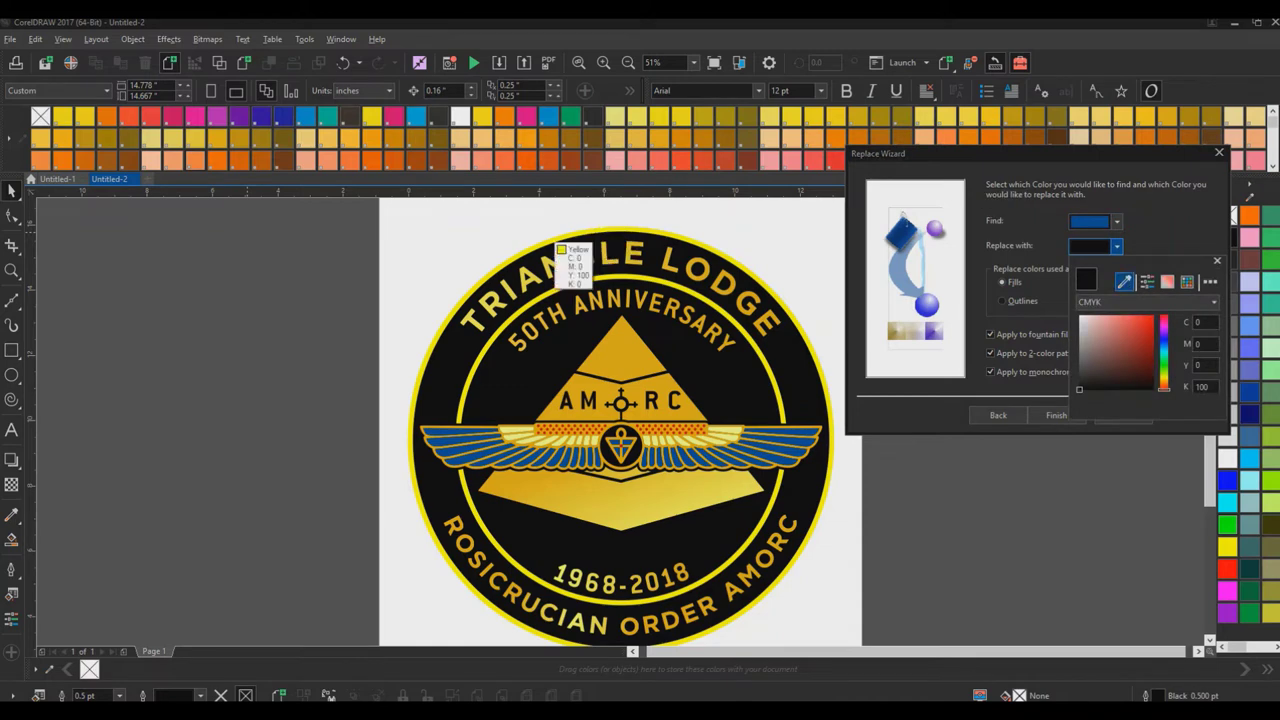
left_click(284, 117)
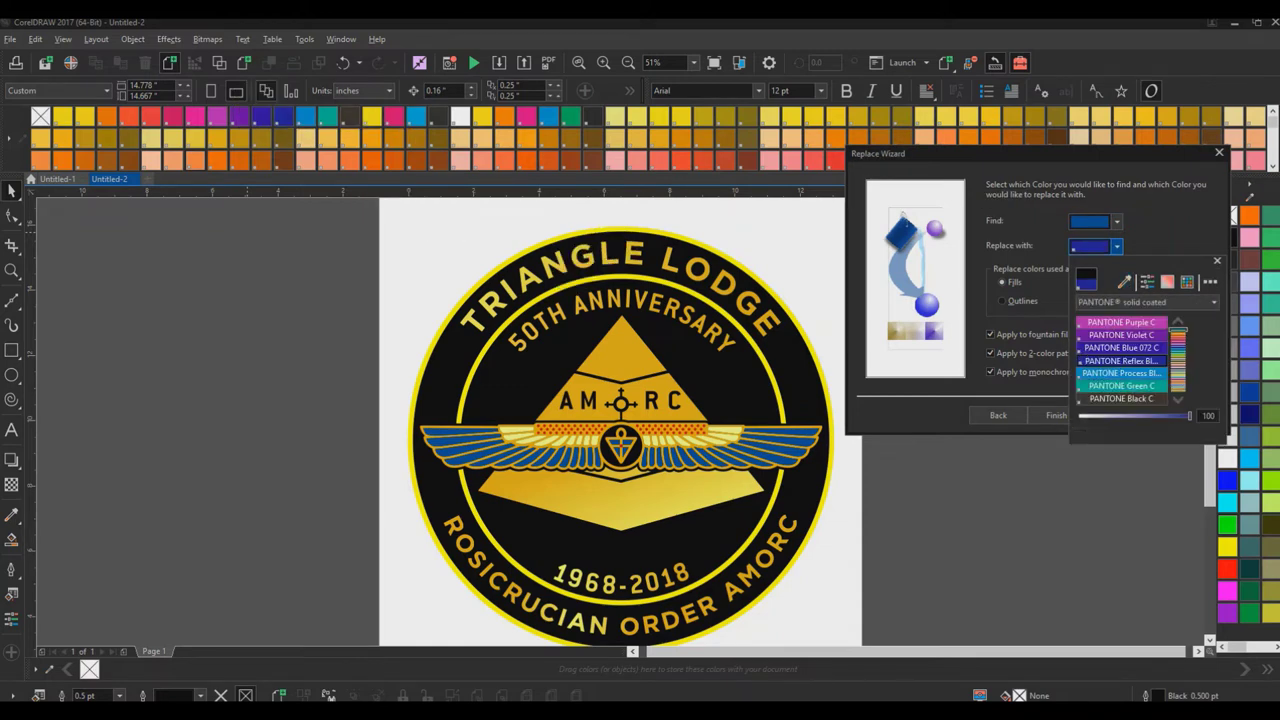
left_click(1217, 260)
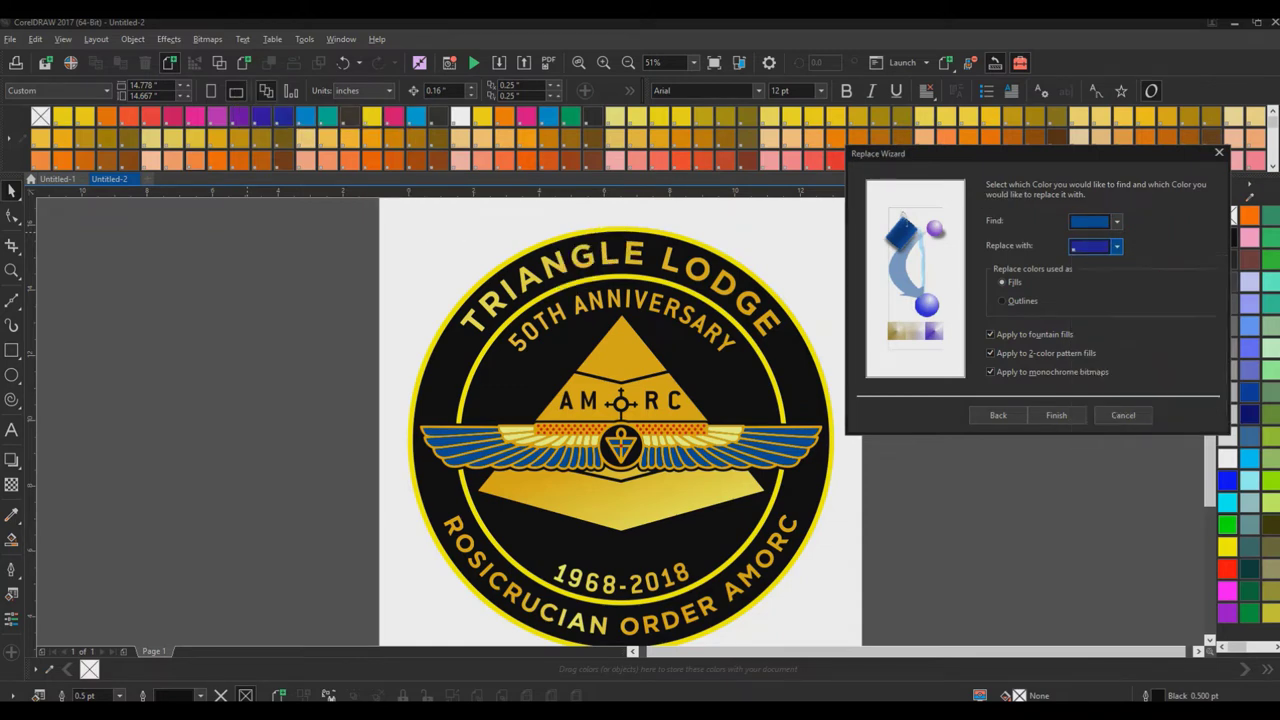
left_click(1056, 415)
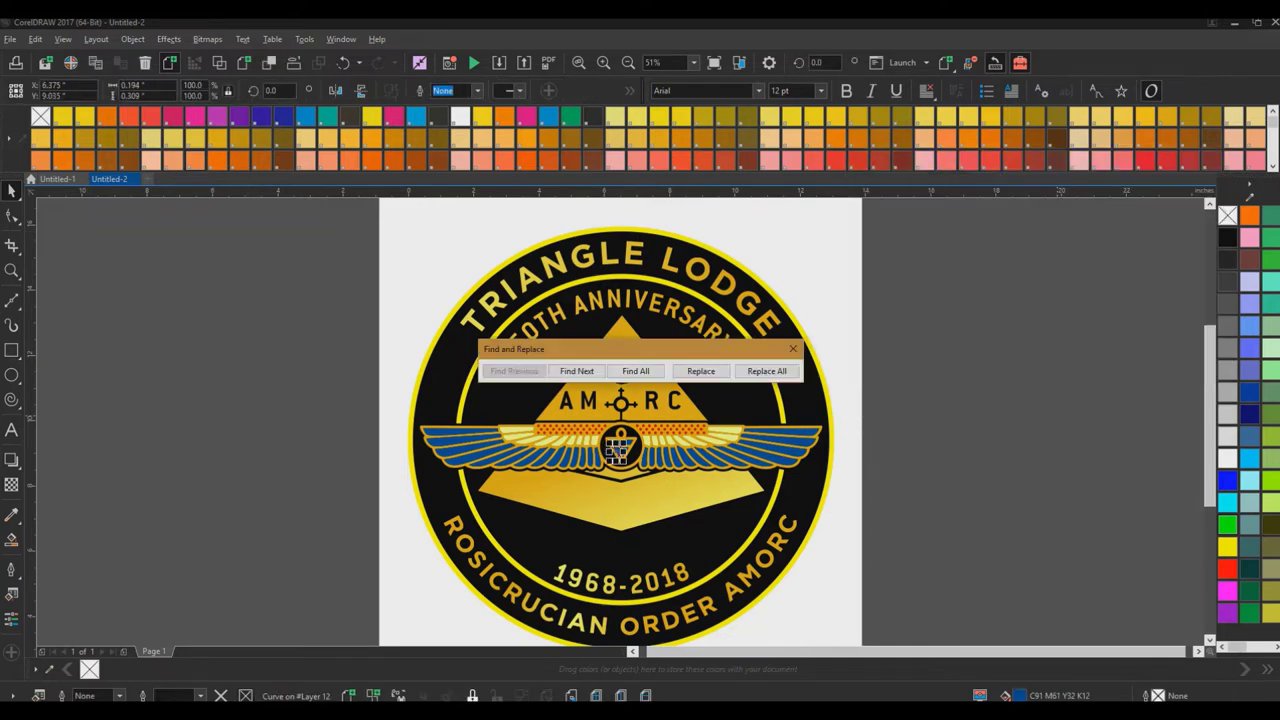
left_click(767, 371)
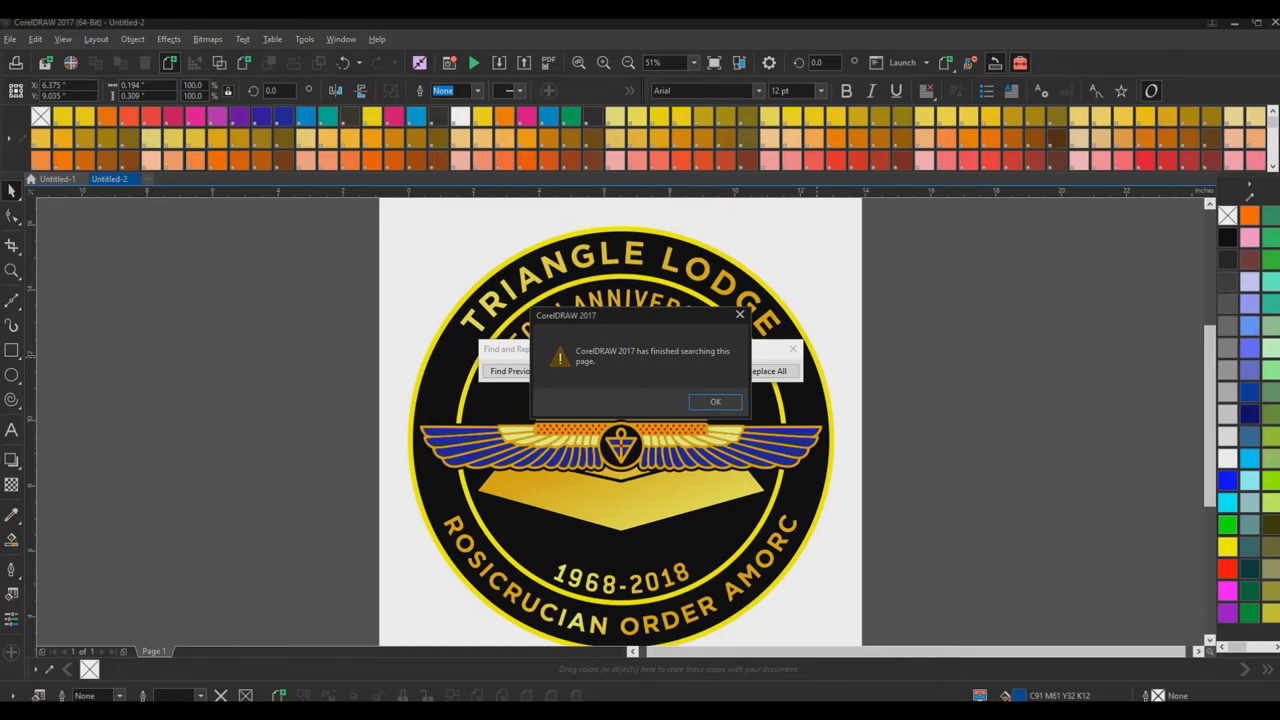
key("Return")
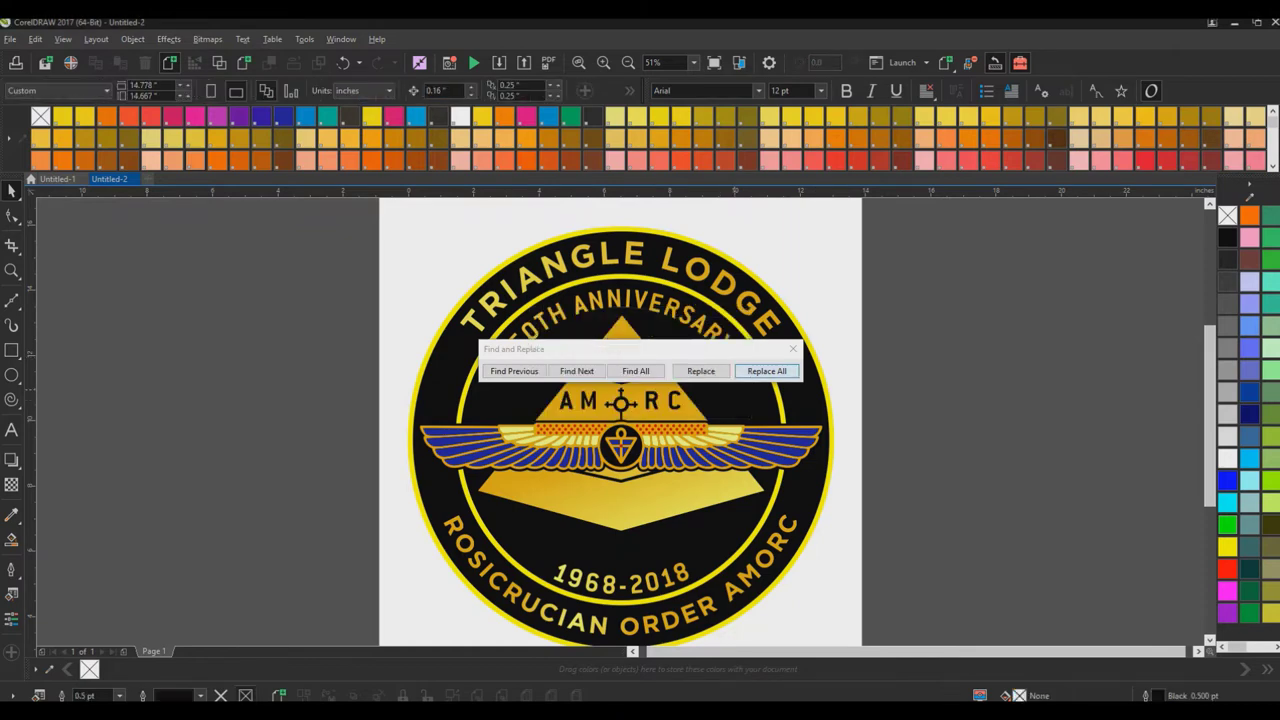
left_click(793, 349)
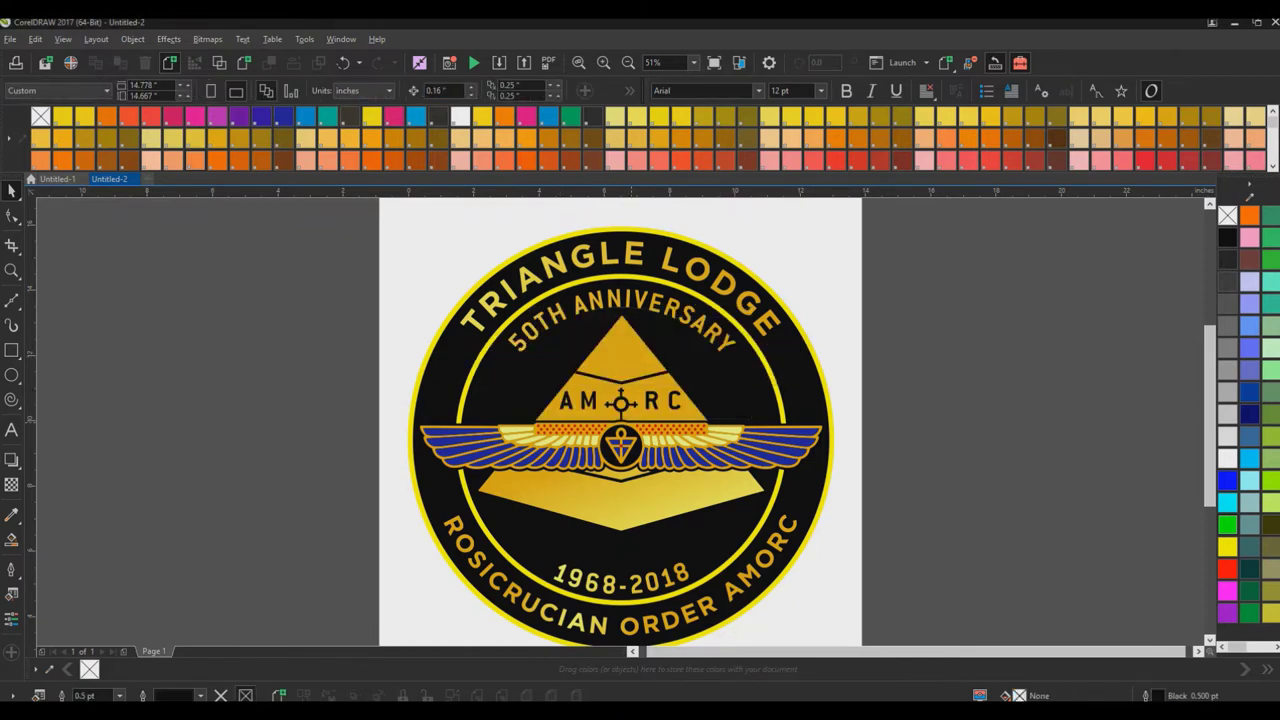
Start a further fill color replacement and move the wizard clear of the central emblem.
left_click(603, 62)
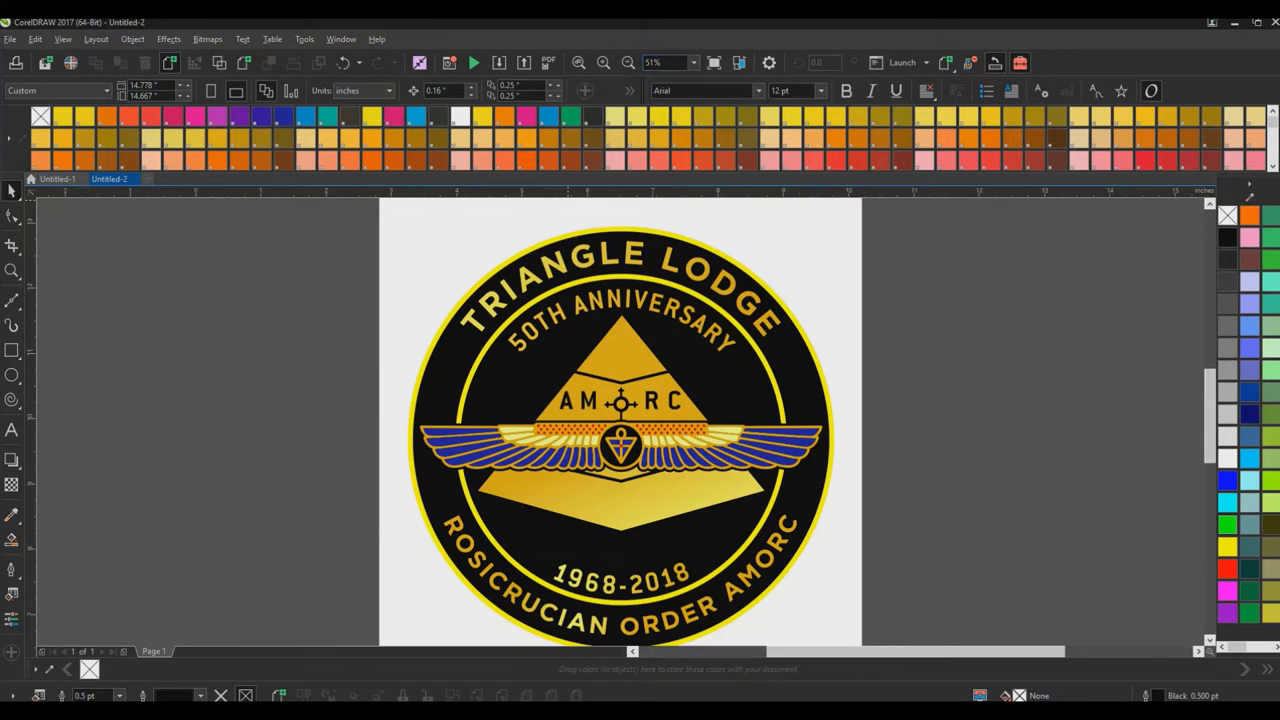
scroll(620, 380, "up", 3)
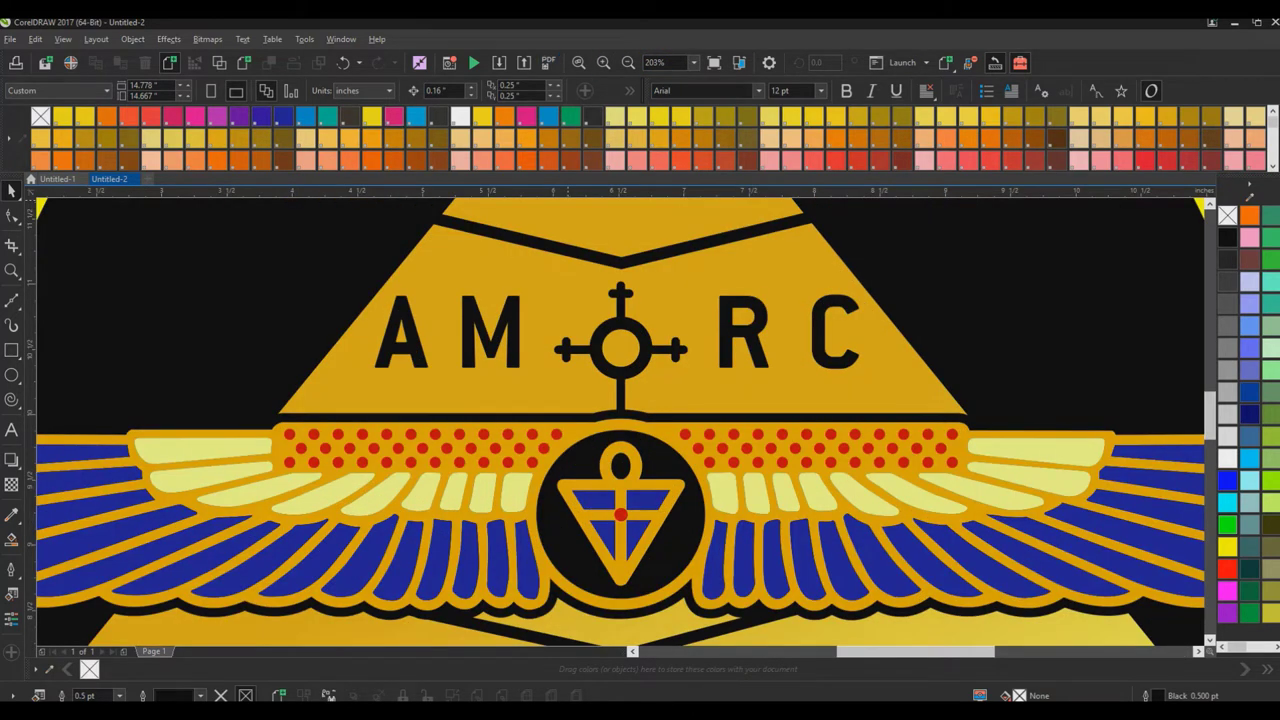
left_click(10, 39)
mouse_move(36, 40)
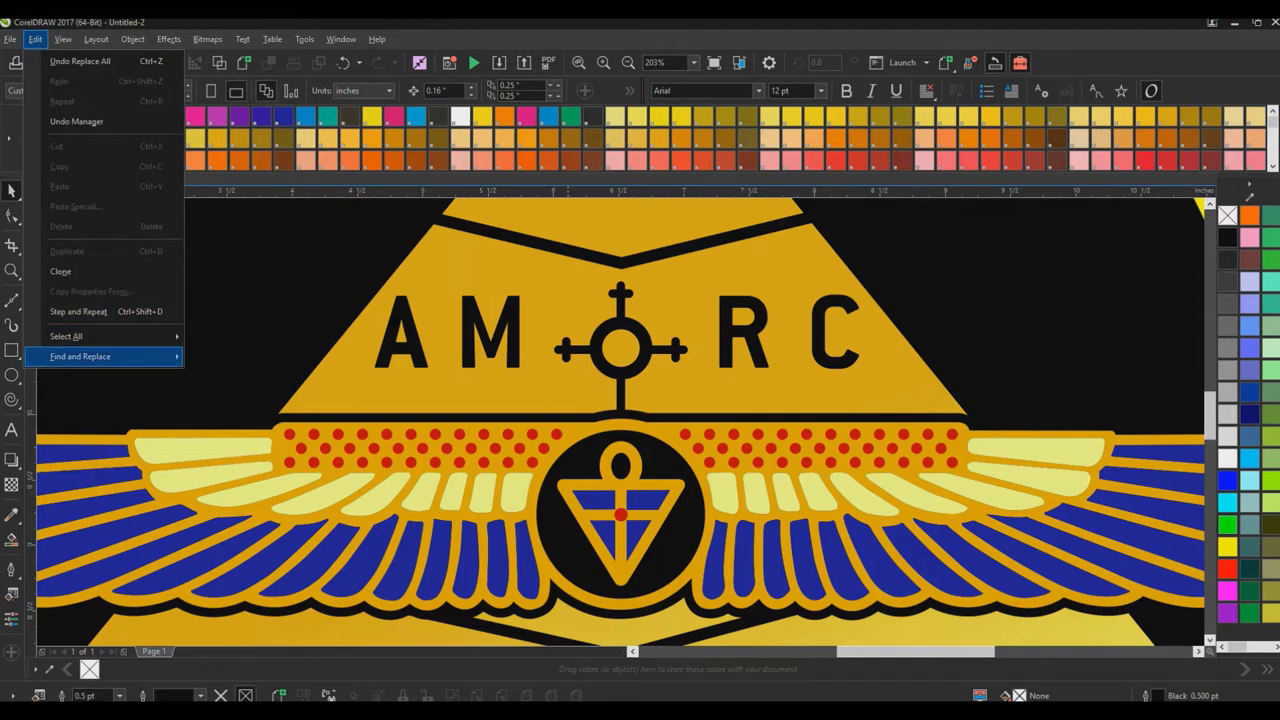
mouse_move(110, 356)
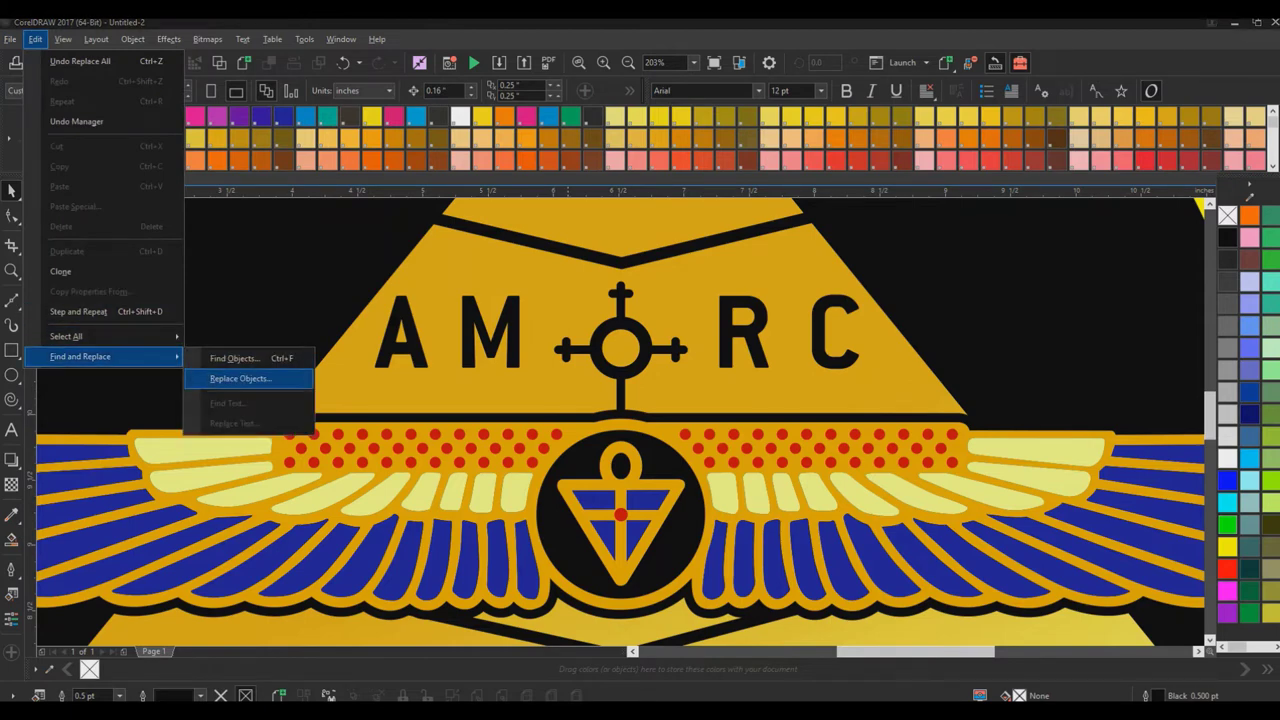
left_click(194, 378)
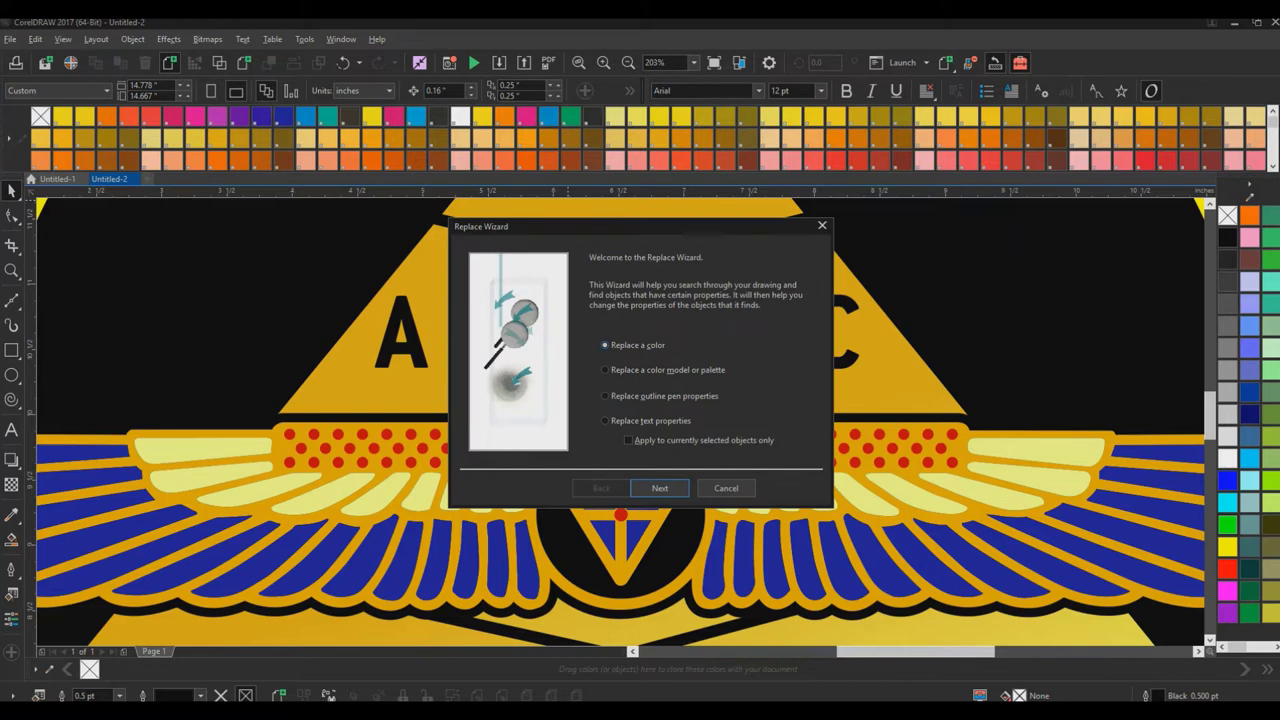
key("Return")
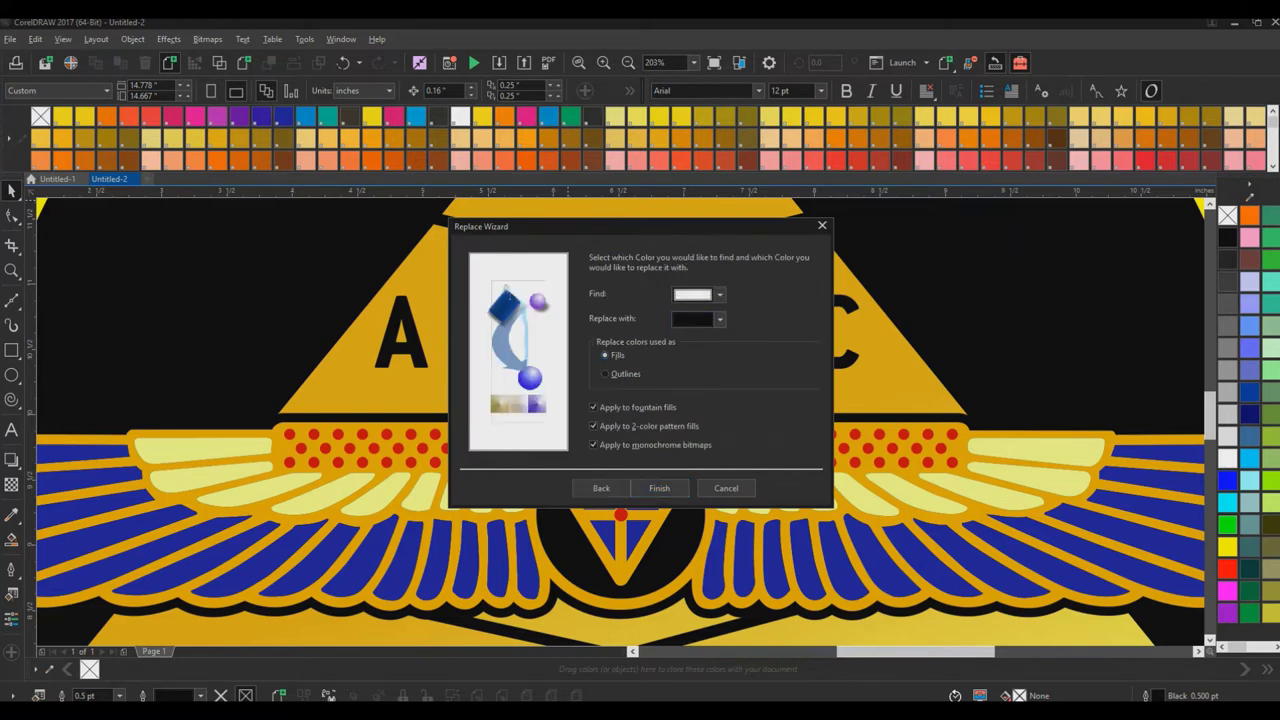
left_click(719, 295)
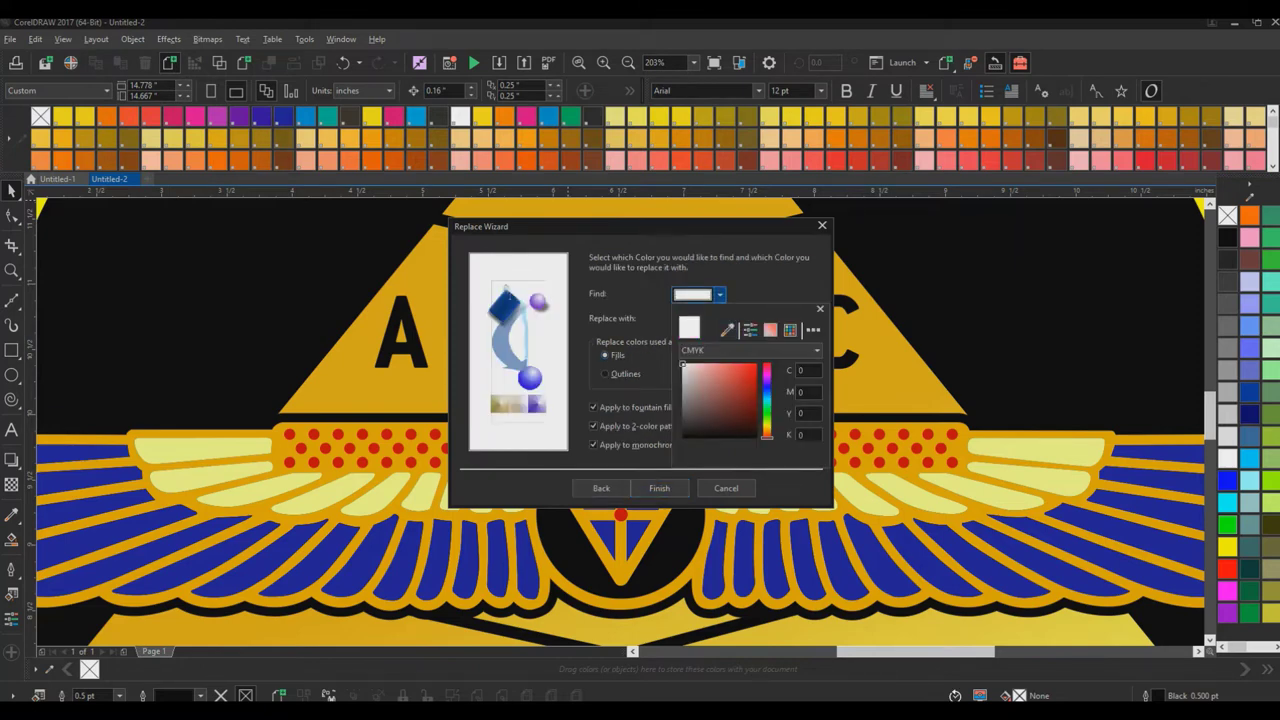
left_click(727, 330)
left_click_drag(620, 226, 1012, 175)
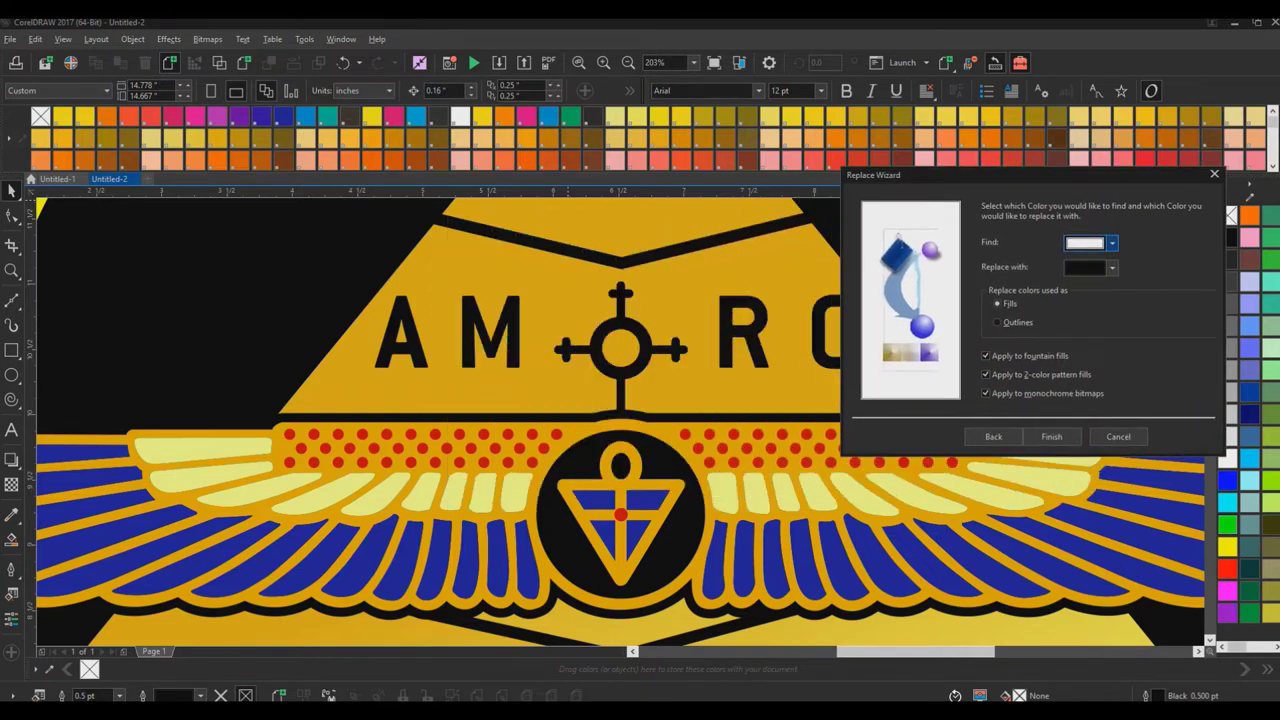
Sample the red dot in the central triangle emblem, C16 M98 Y99 K6, as the color to find.
left_click(1112, 243)
left_click(1119, 279)
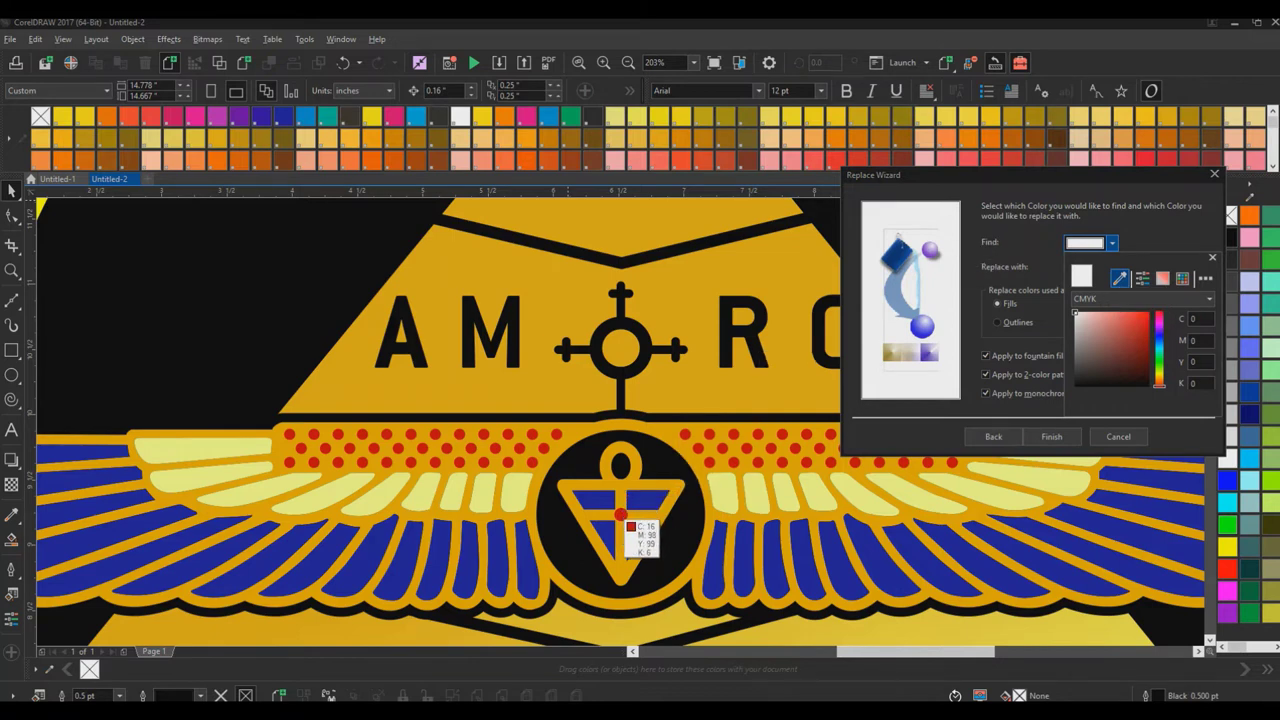
left_click(621, 514)
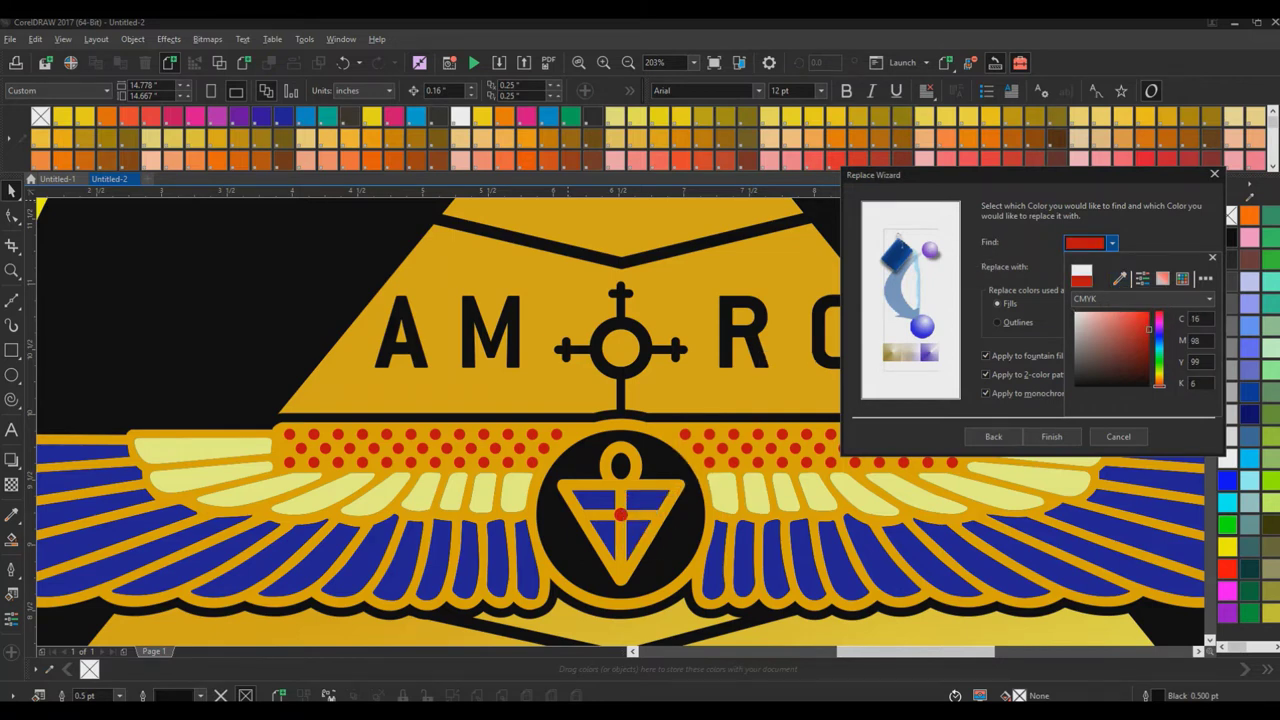
left_click(1212, 257)
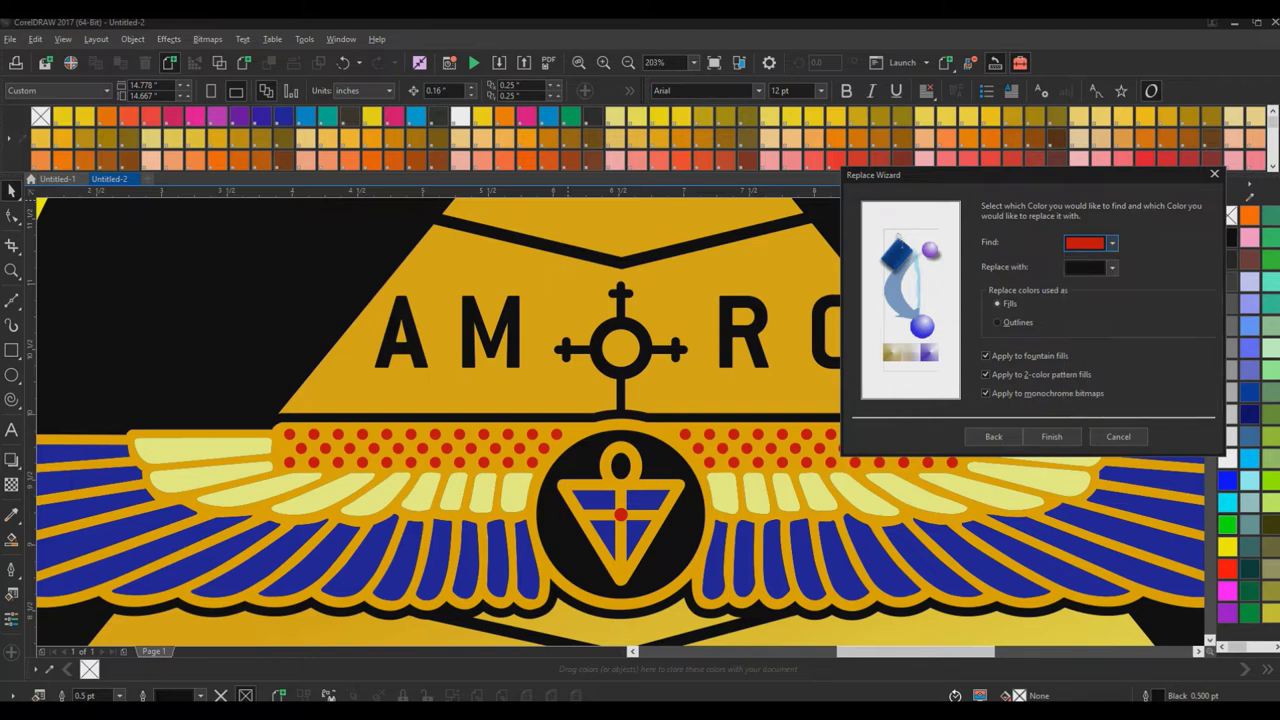
Sample PANTONE Red 032 C from the palette as the replacement color for the red fills.
left_click(1112, 268)
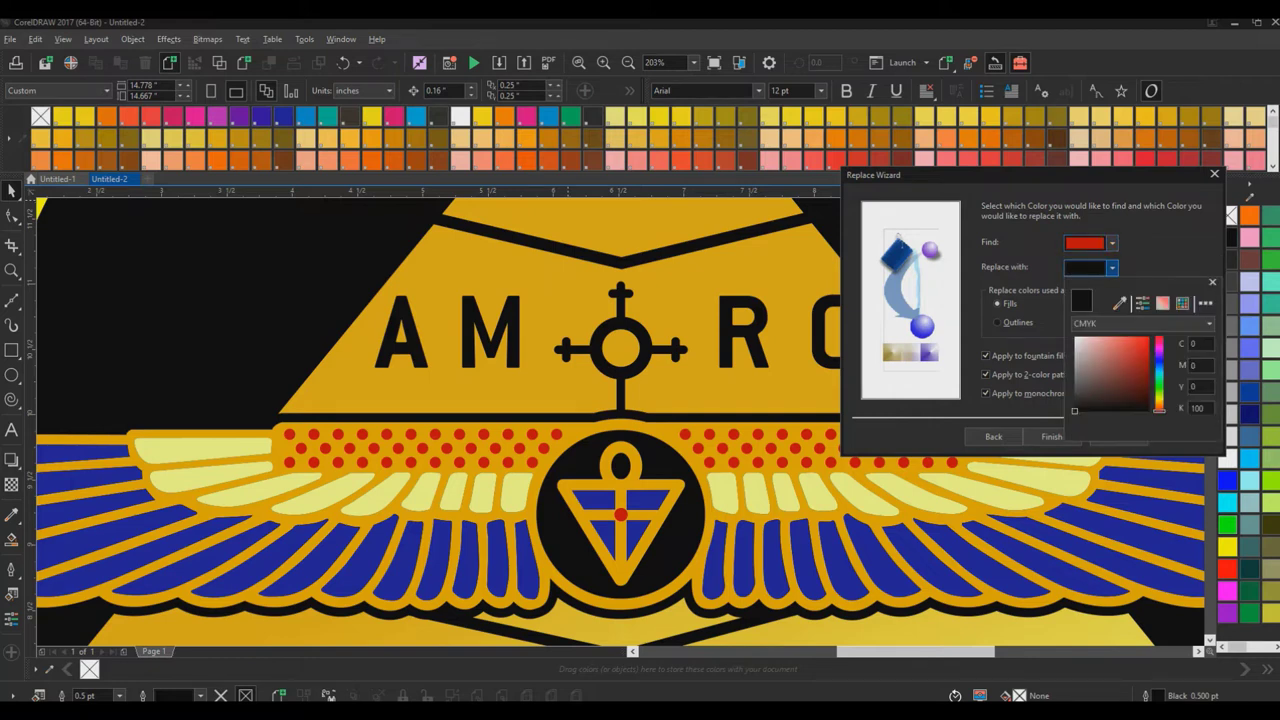
left_click(1112, 268)
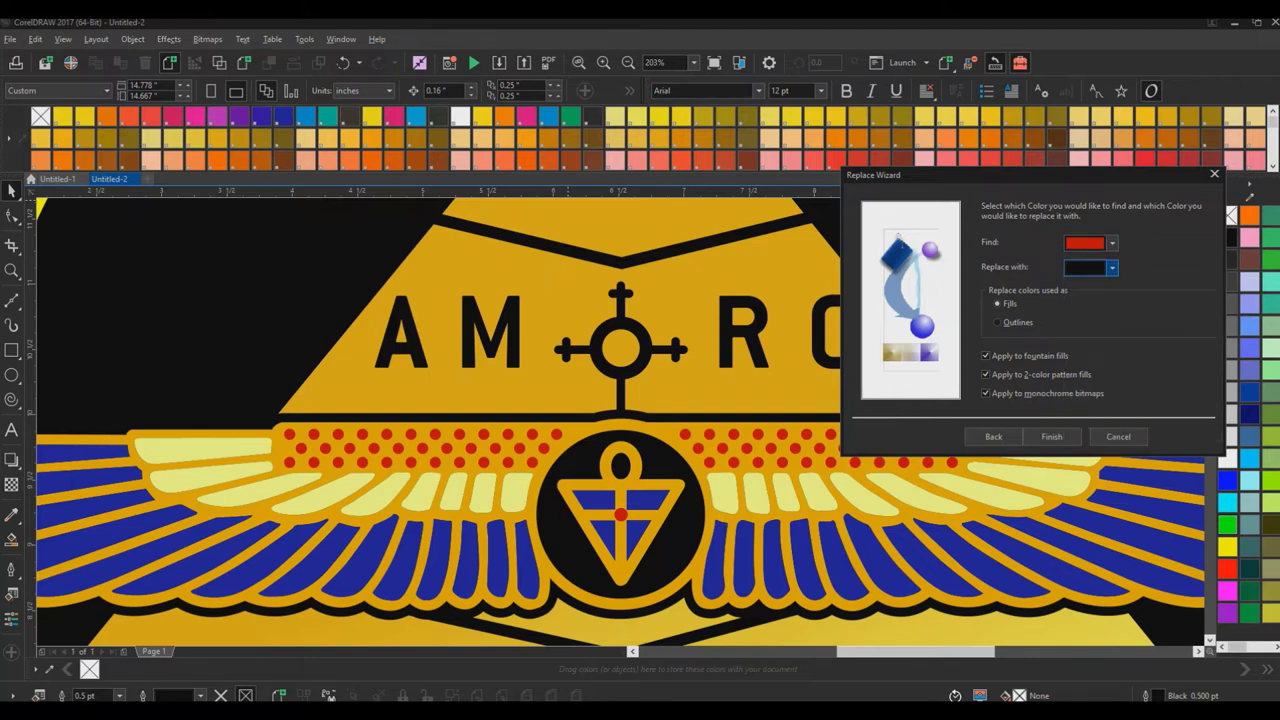
left_click(1111, 267)
left_click(1120, 302)
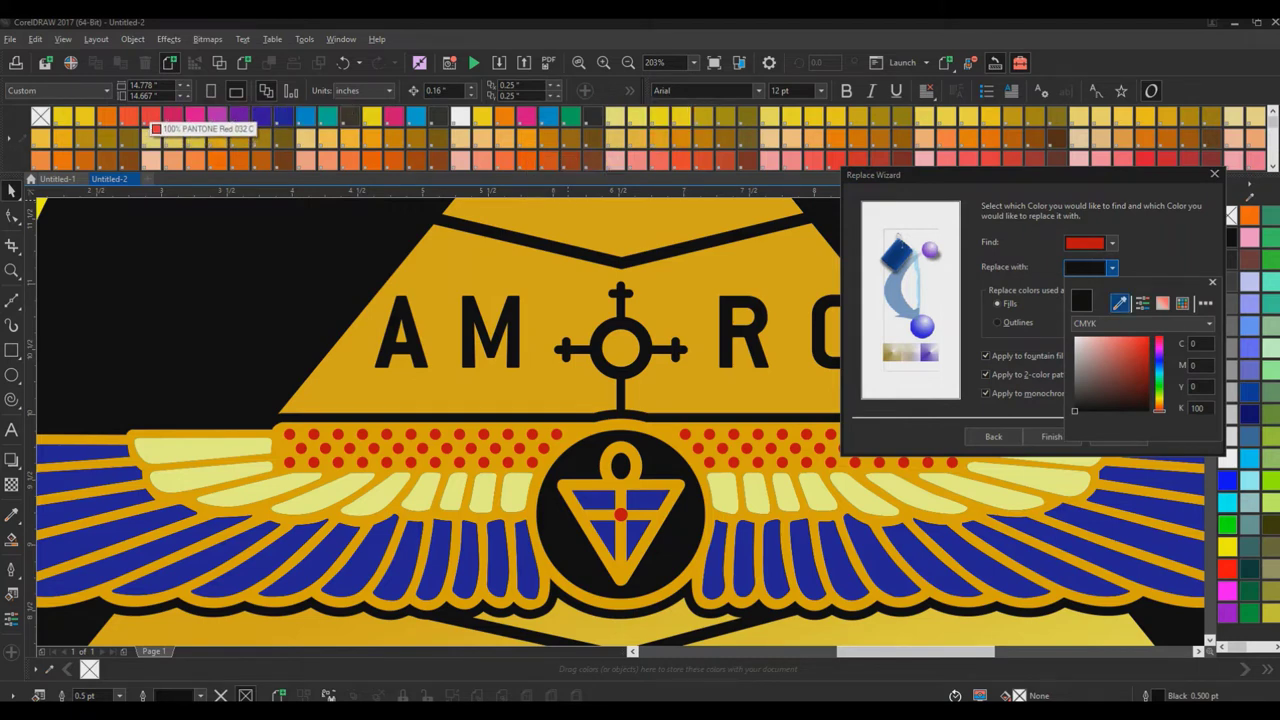
left_click(150, 117)
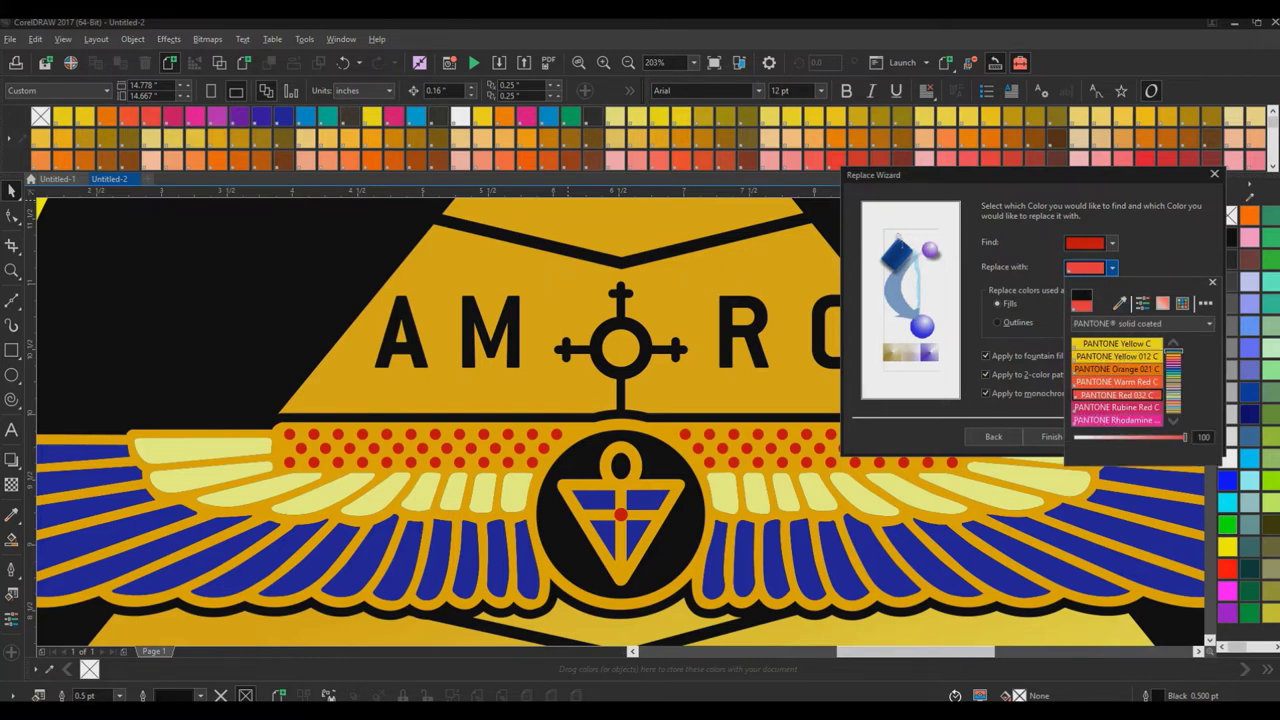
left_click(1212, 282)
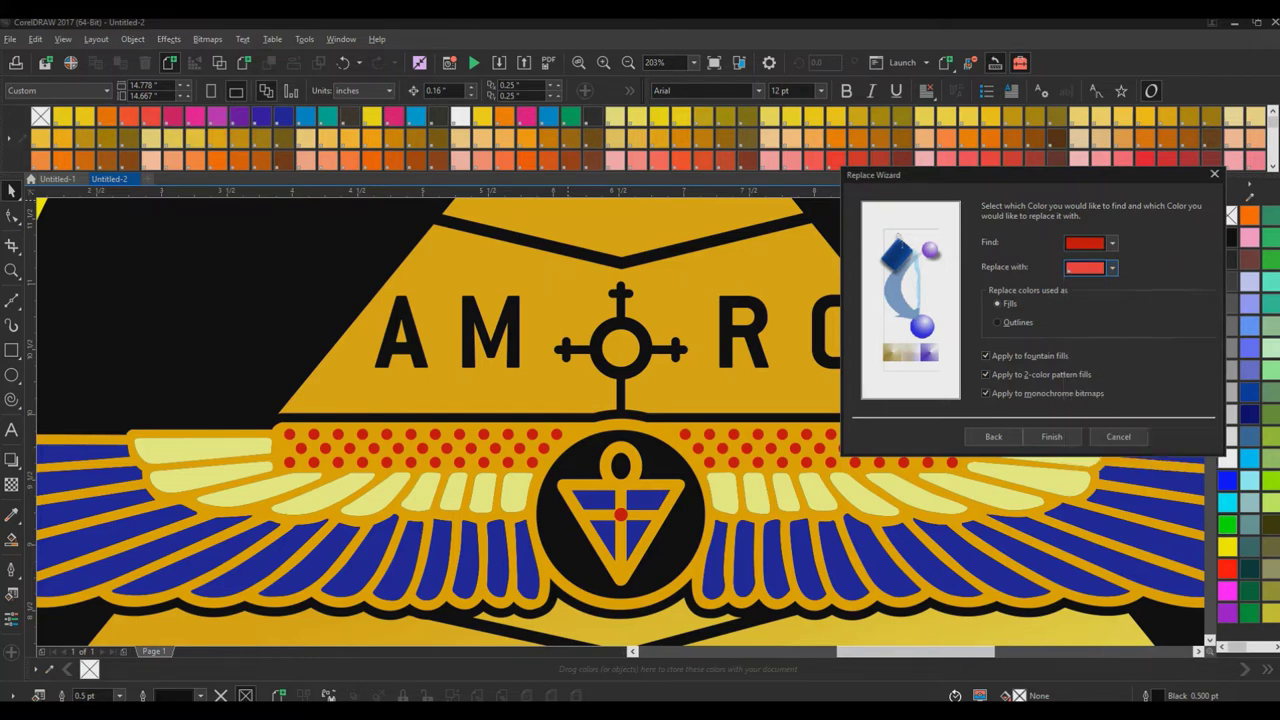
Finish the replacement setup, replace all matching red fills in the artwork, and dismiss the find-and-replace controls.
left_click(1051, 436)
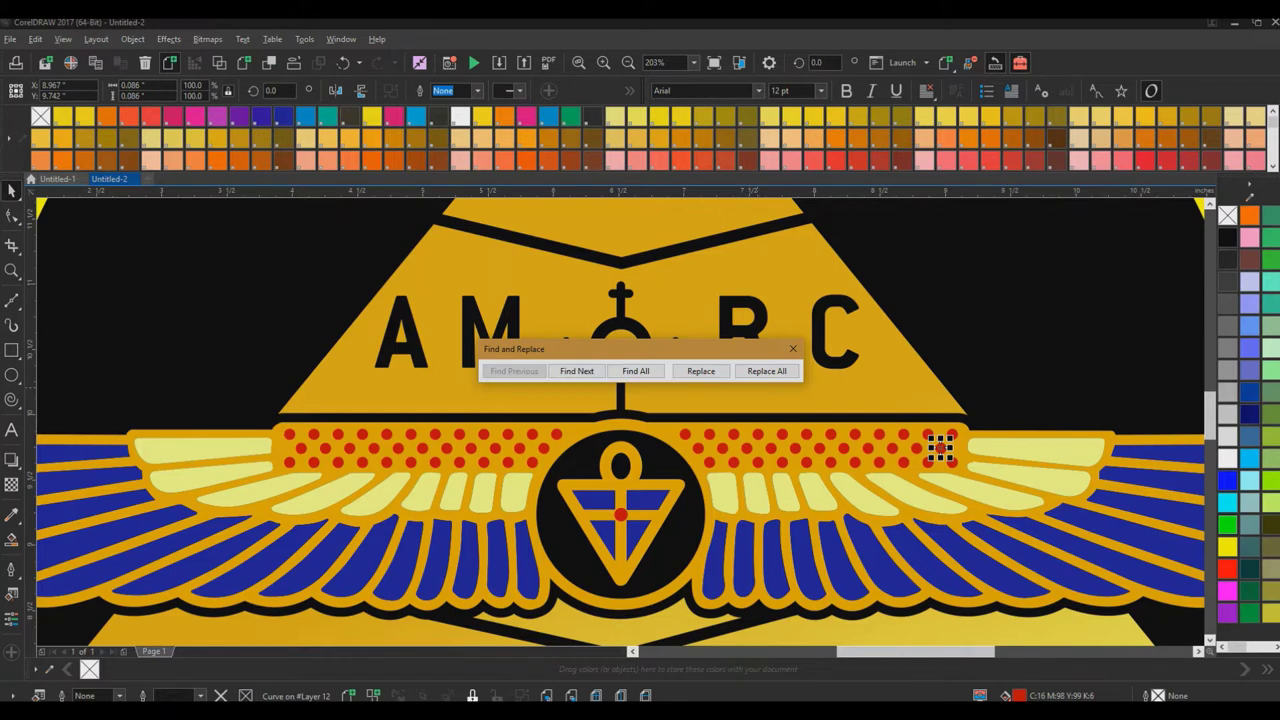
left_click(767, 371)
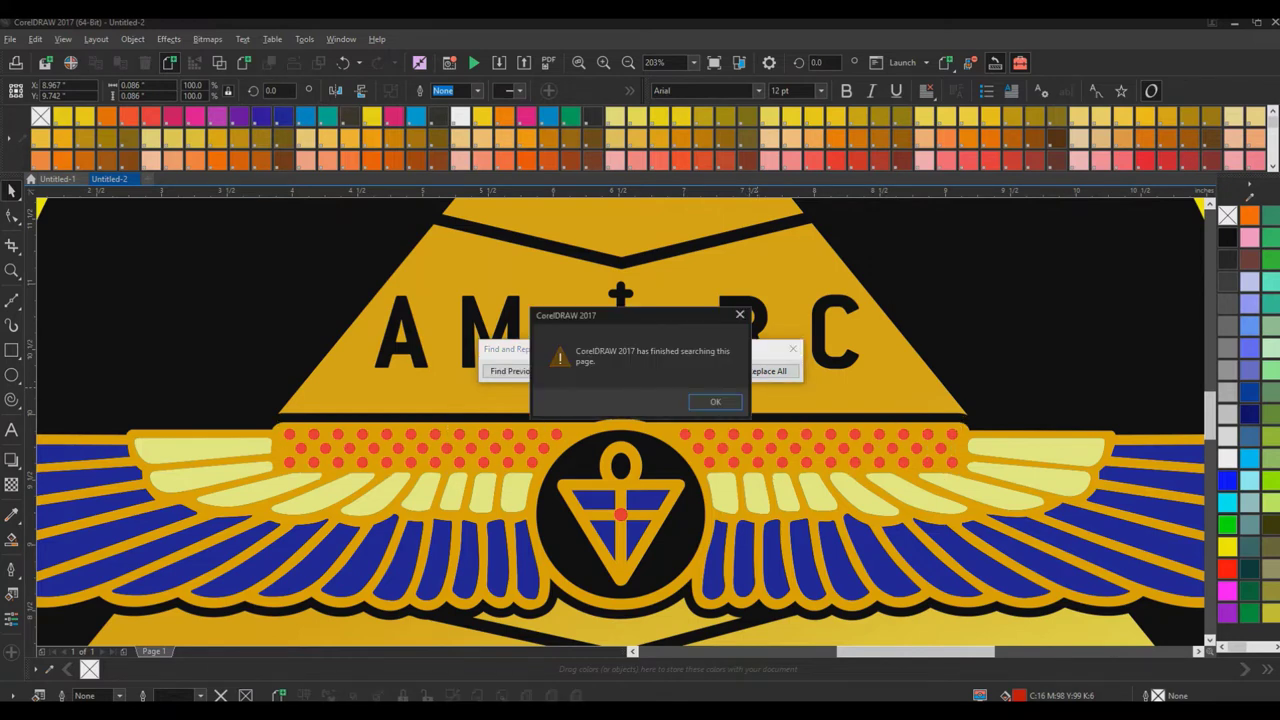
key("Return")
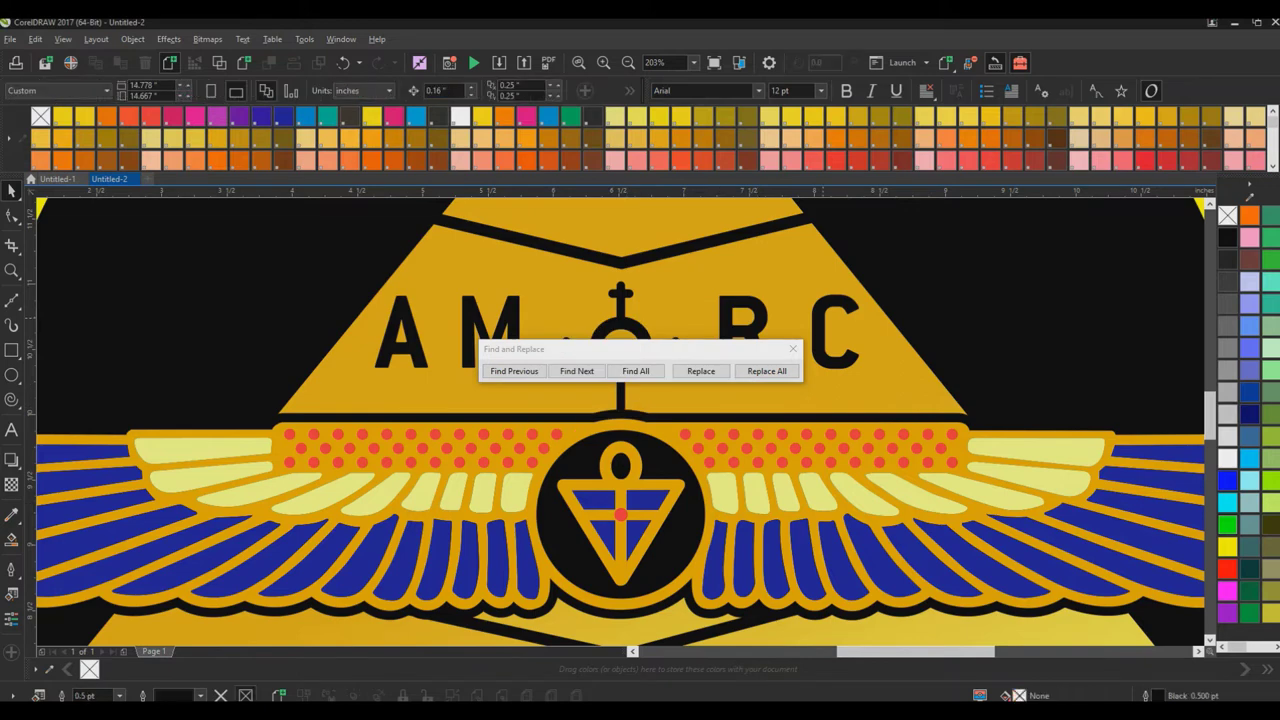
left_click(793, 349)
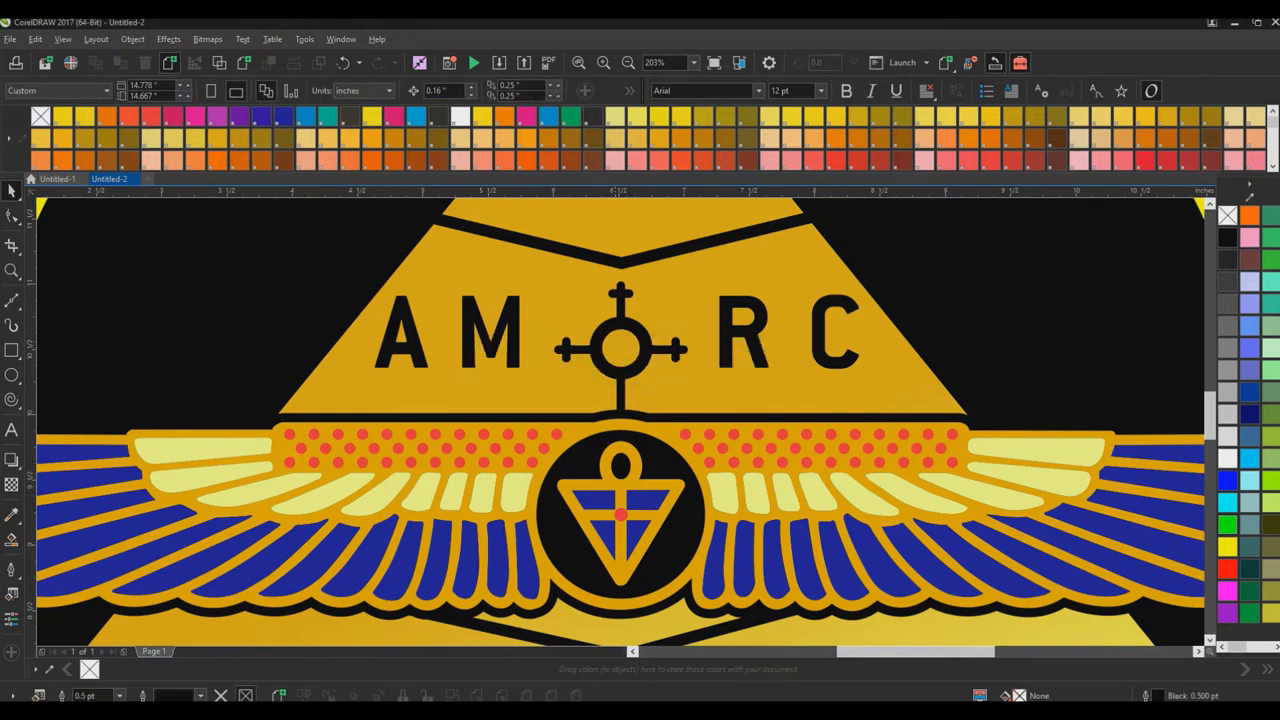
Check the central emblem dot's fill, then fit the whole logo in view and delete its black background circle.
left_click(620, 514)
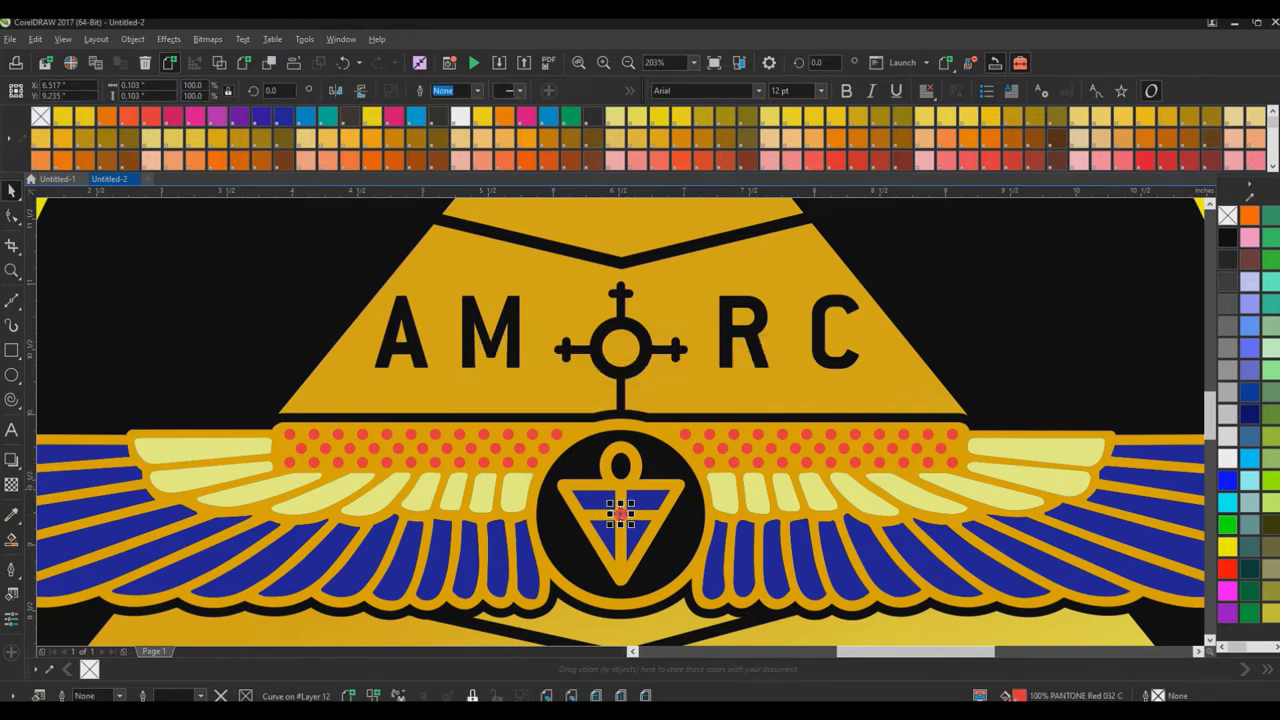
left_click(694, 63)
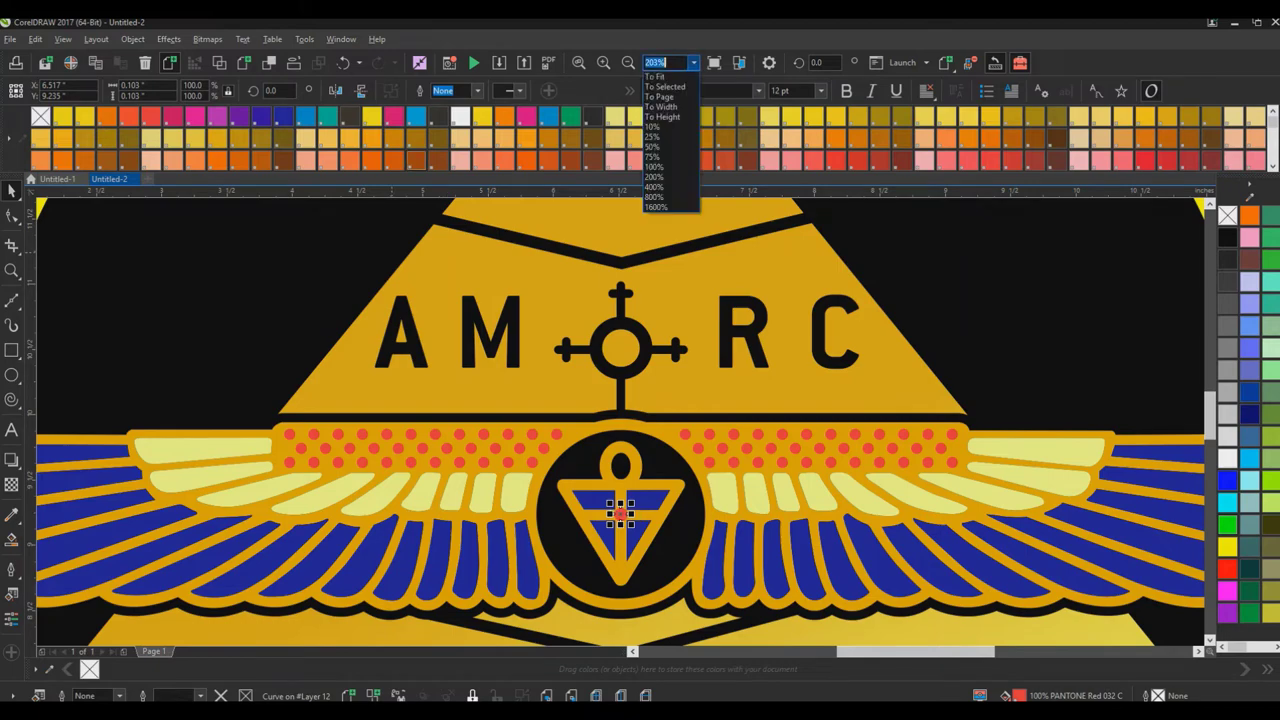
left_click(655, 76)
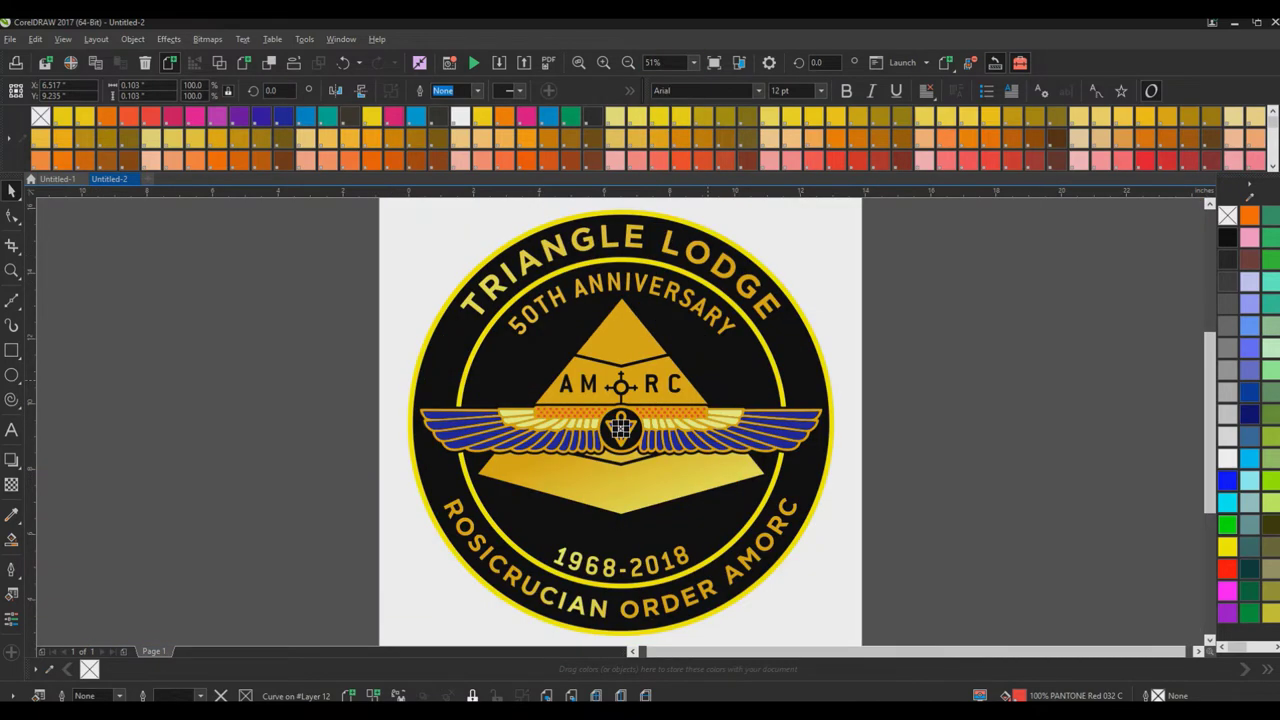
left_click(620, 428)
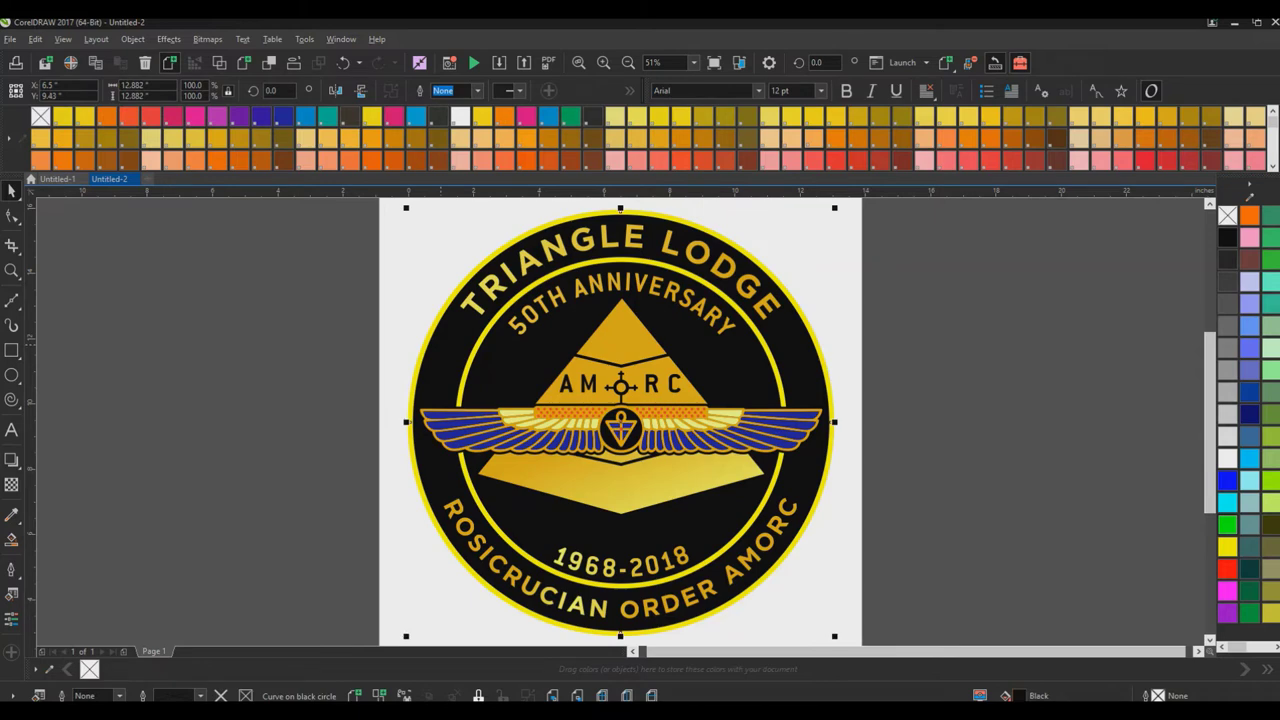
key("Delete")
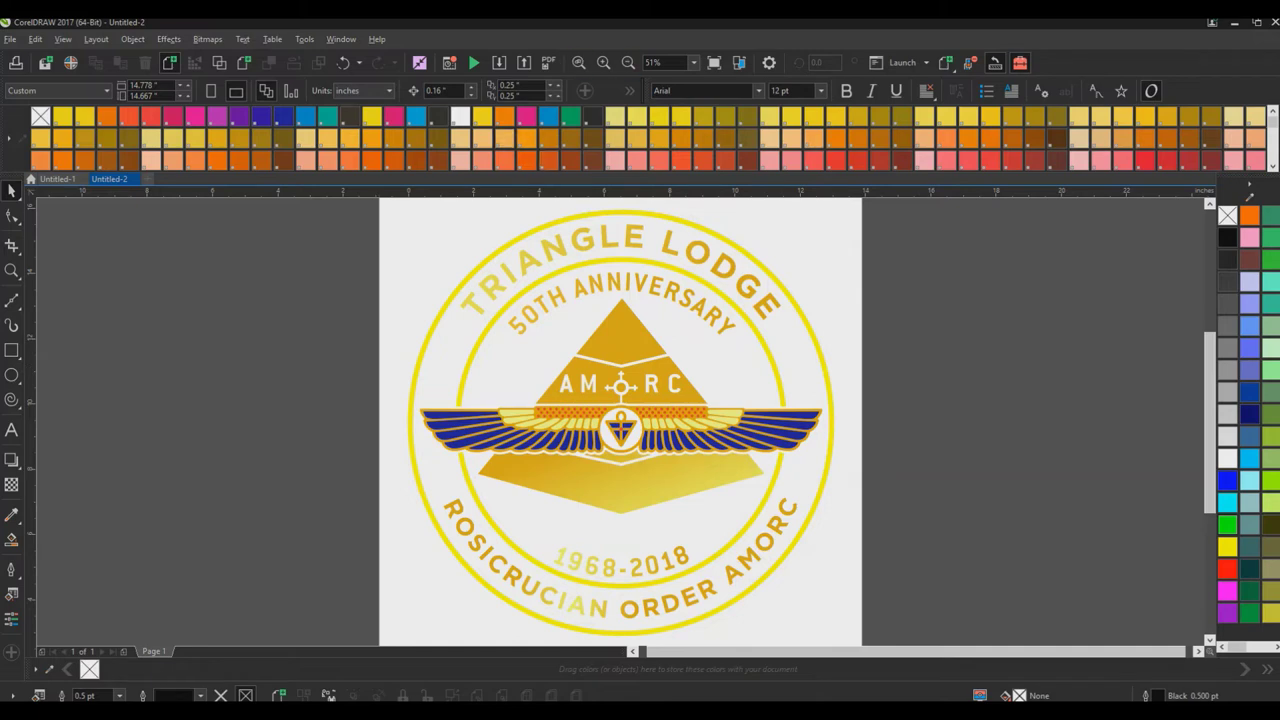
Open the print settings and choose EPSON Stylus Photo 1400 as the printer.
left_click(10, 39)
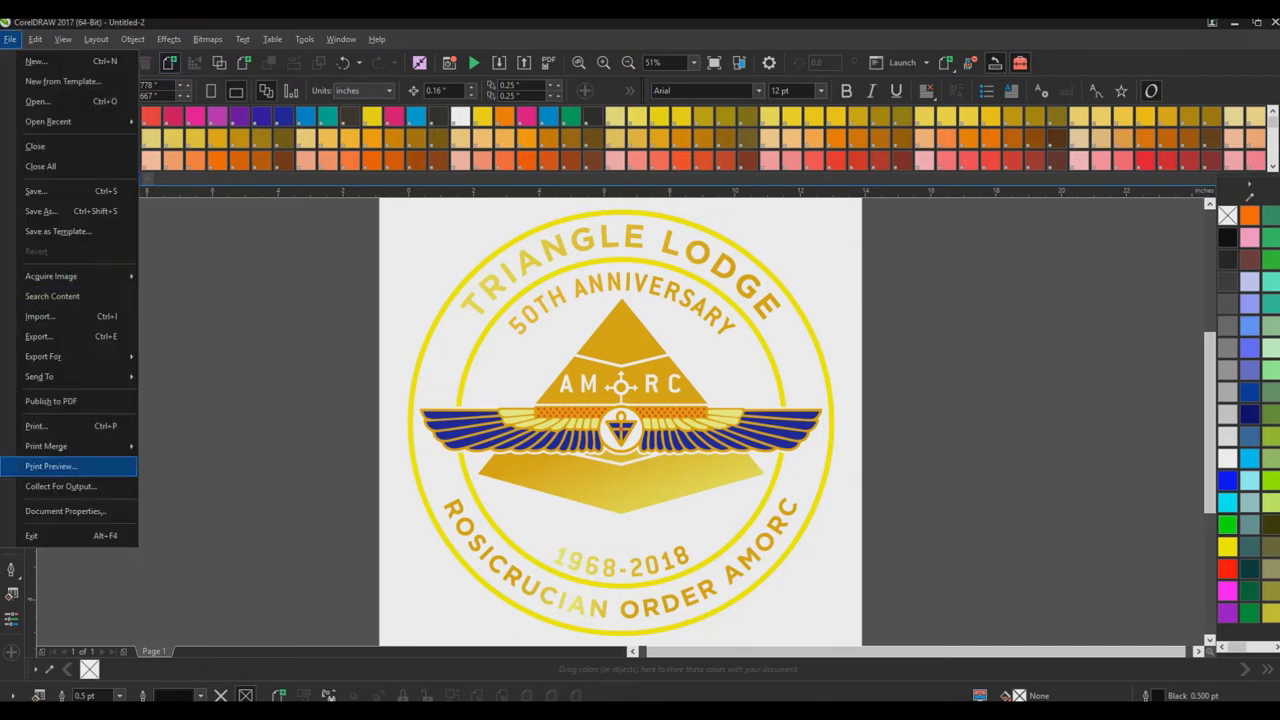
left_click(37, 426)
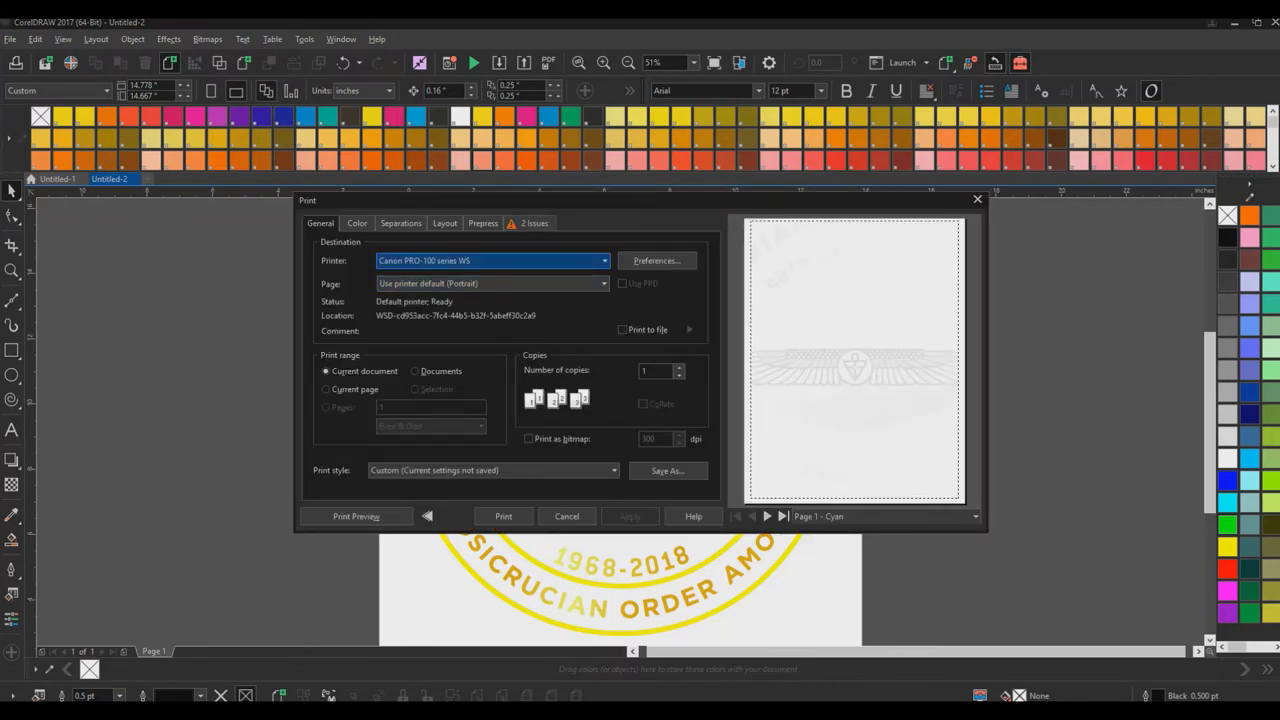
left_click(604, 261)
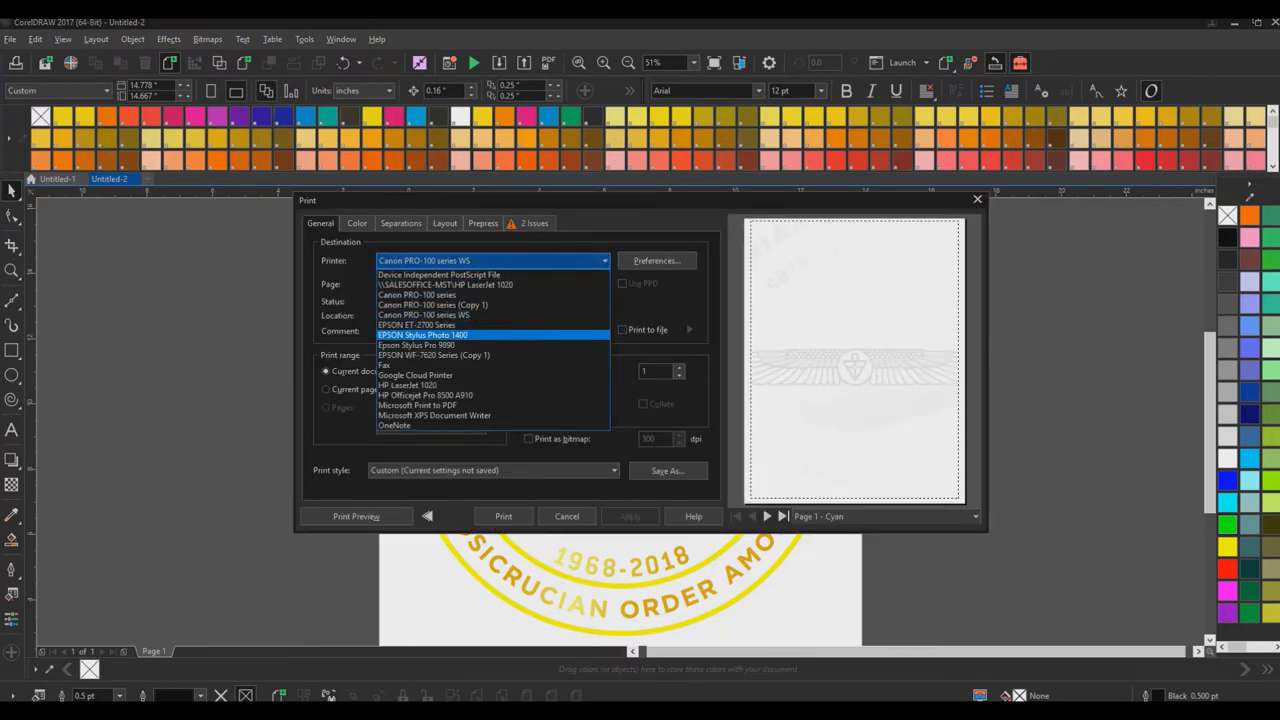
key("Return")
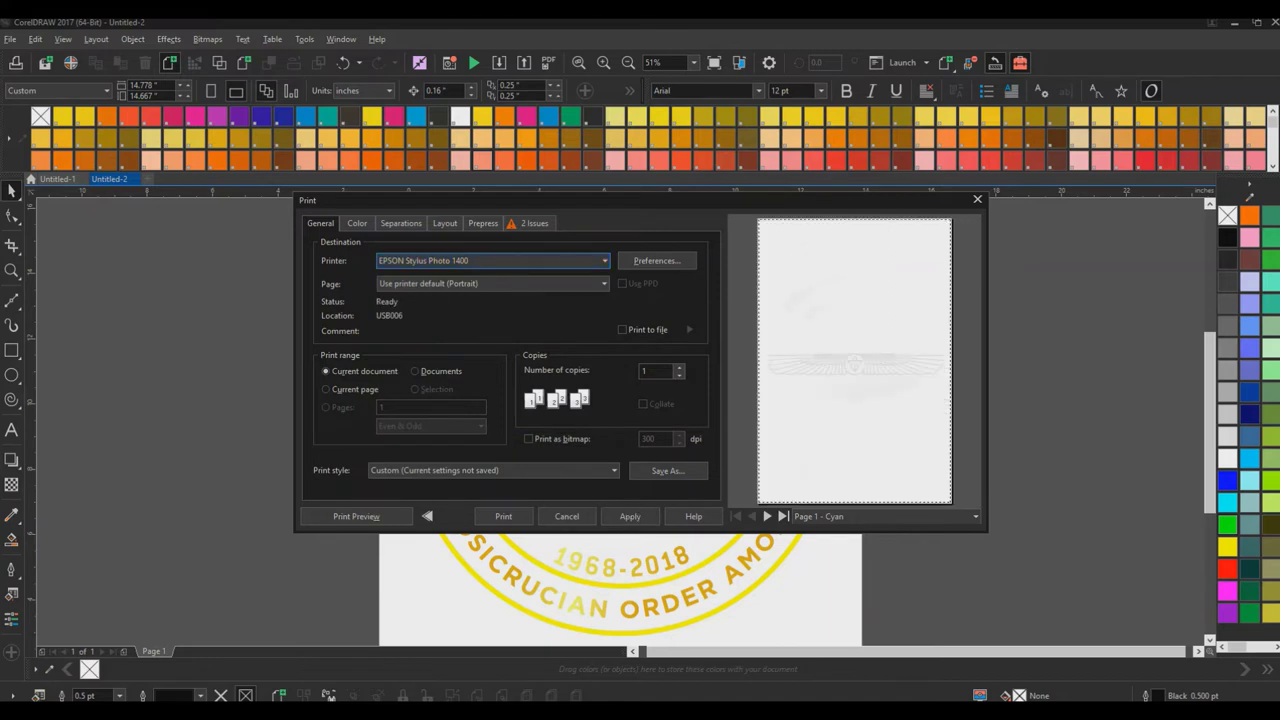
Examine the print preview of each color plate through PANTONE Red 032 C and back to Cyan, together with the list of separations.
left_click(767, 516)
left_click(767, 516)
left_click(767, 516)
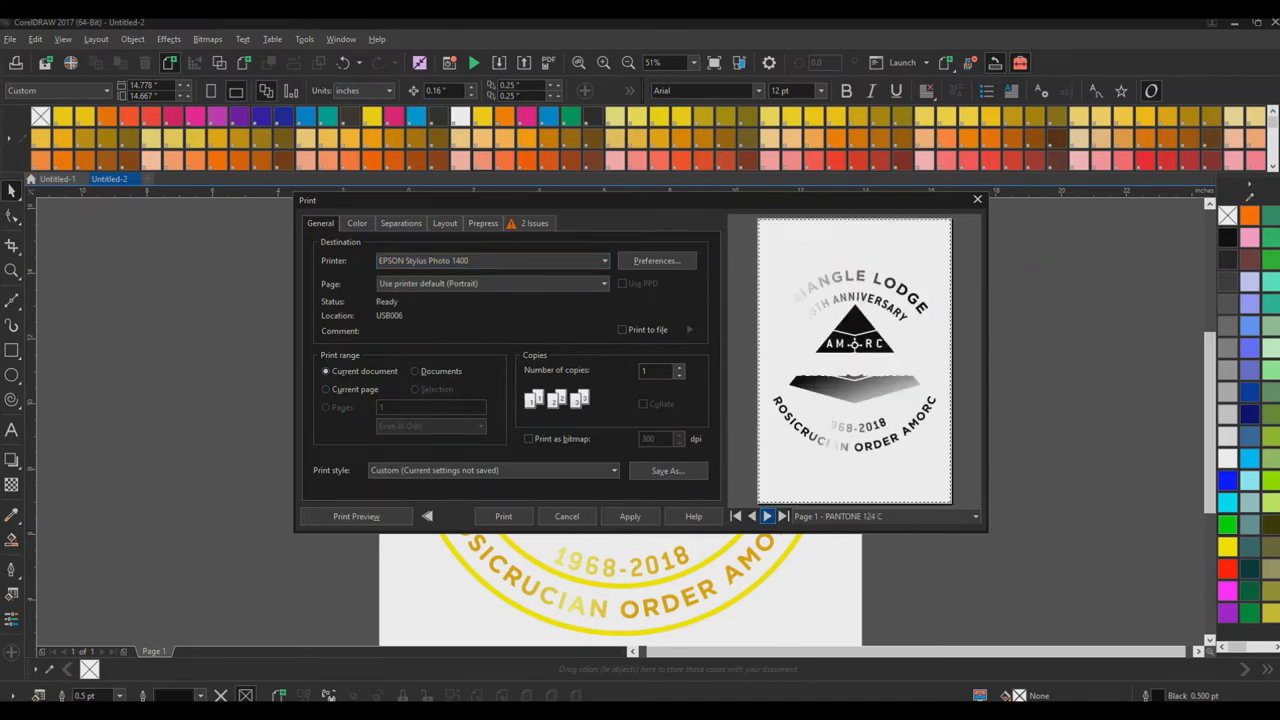
left_click(767, 516)
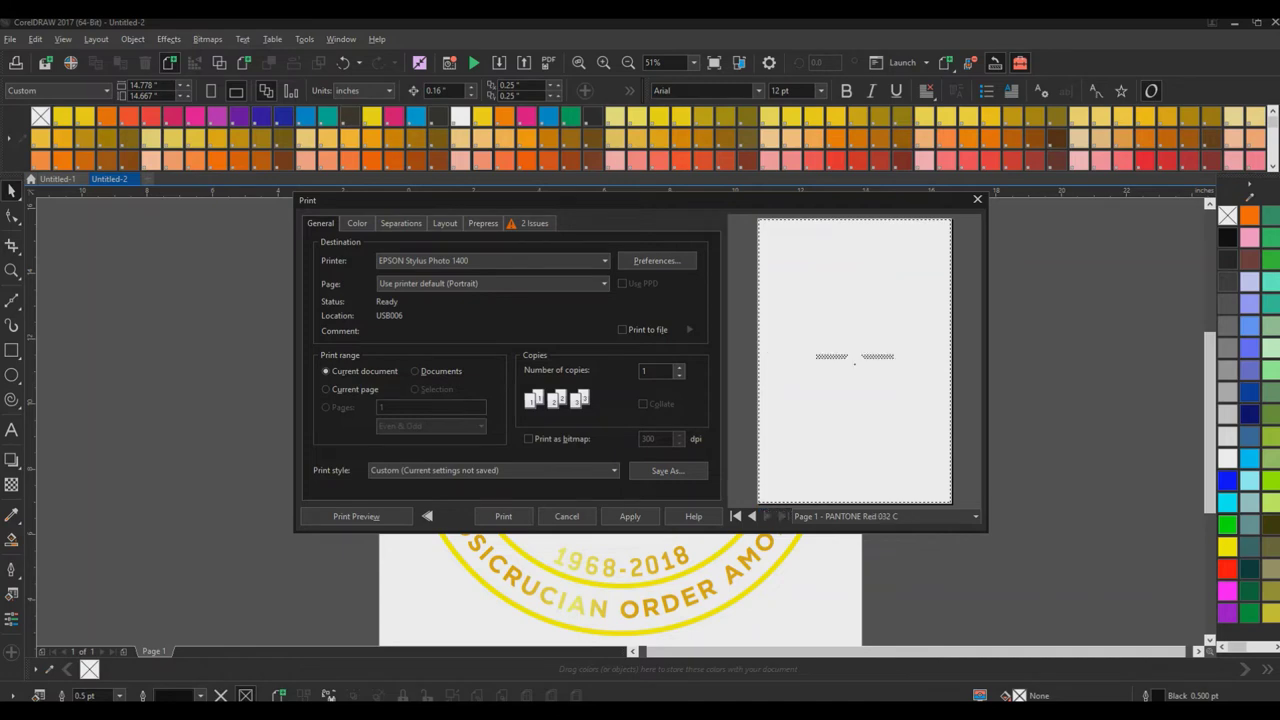
left_click(400, 223)
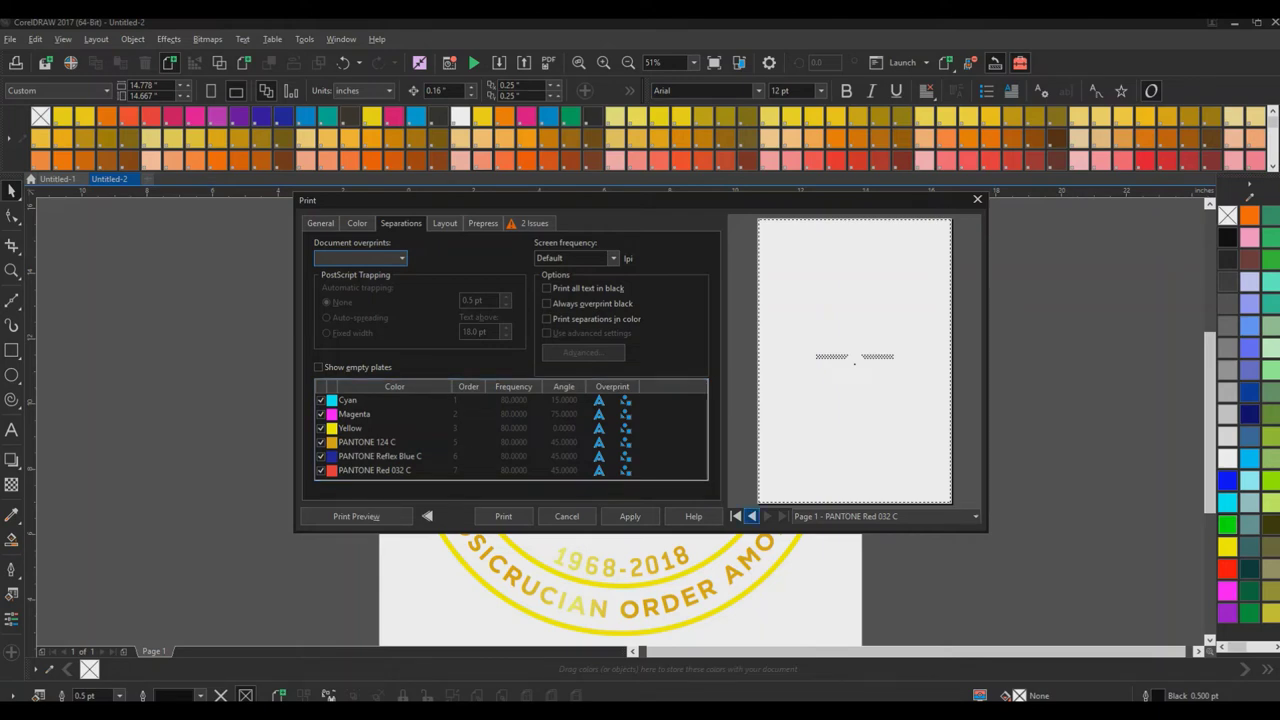
left_click(752, 516)
left_click(752, 516)
left_click(752, 516)
left_click(752, 516)
left_click(752, 516)
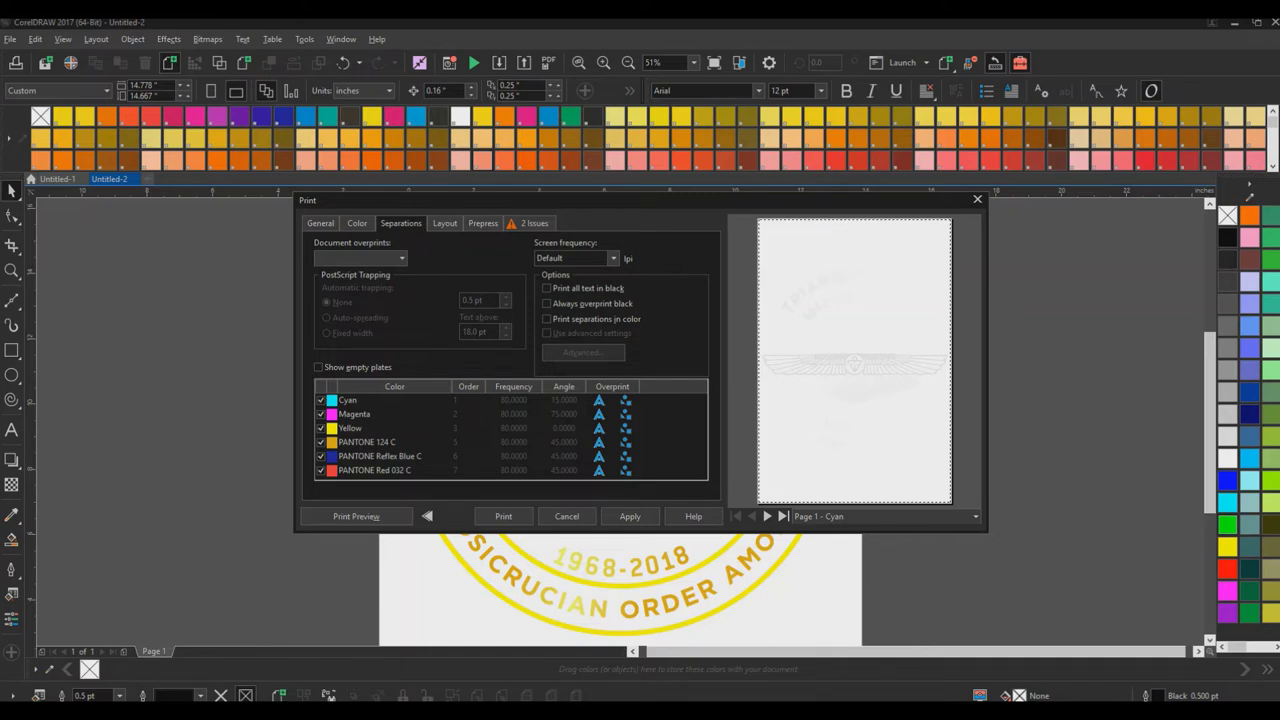
Exclude the Cyan and Magenta plates from the separations and preview the Yellow, PANTONE 124 C, Reflex Blue C and Red 032 C plates.
left_click(321, 400)
left_click(321, 414)
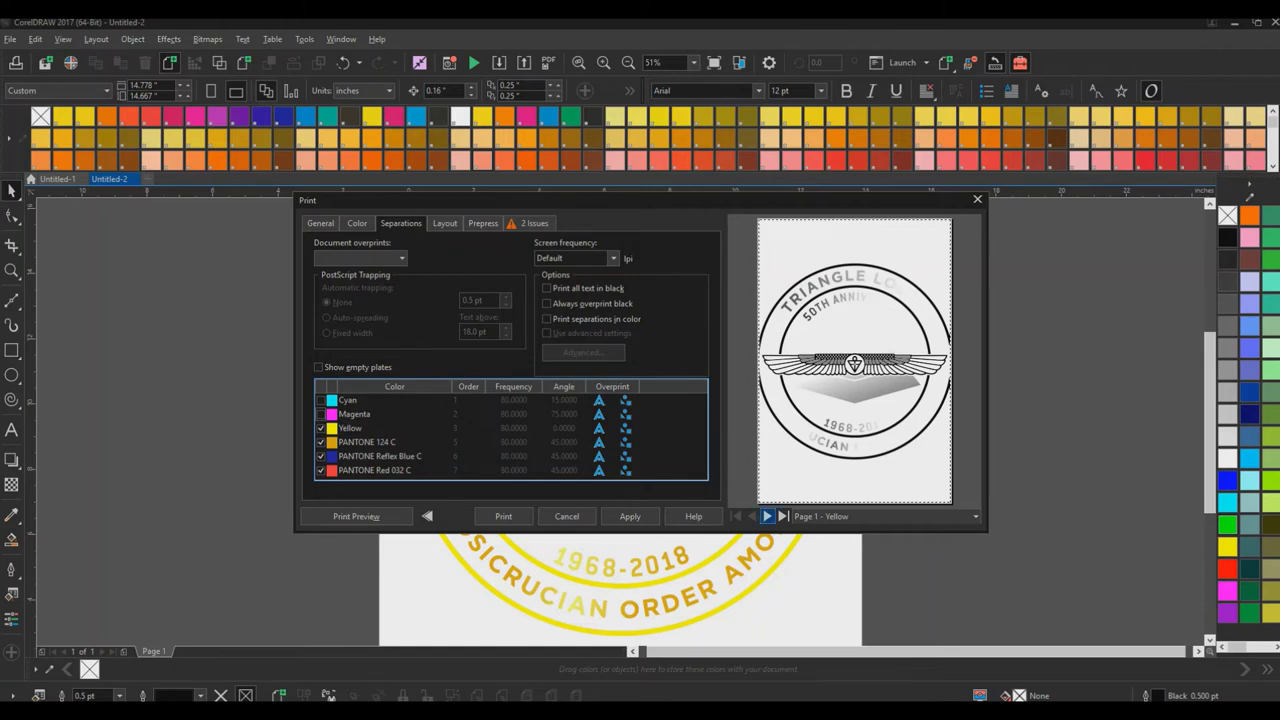
left_click(767, 516)
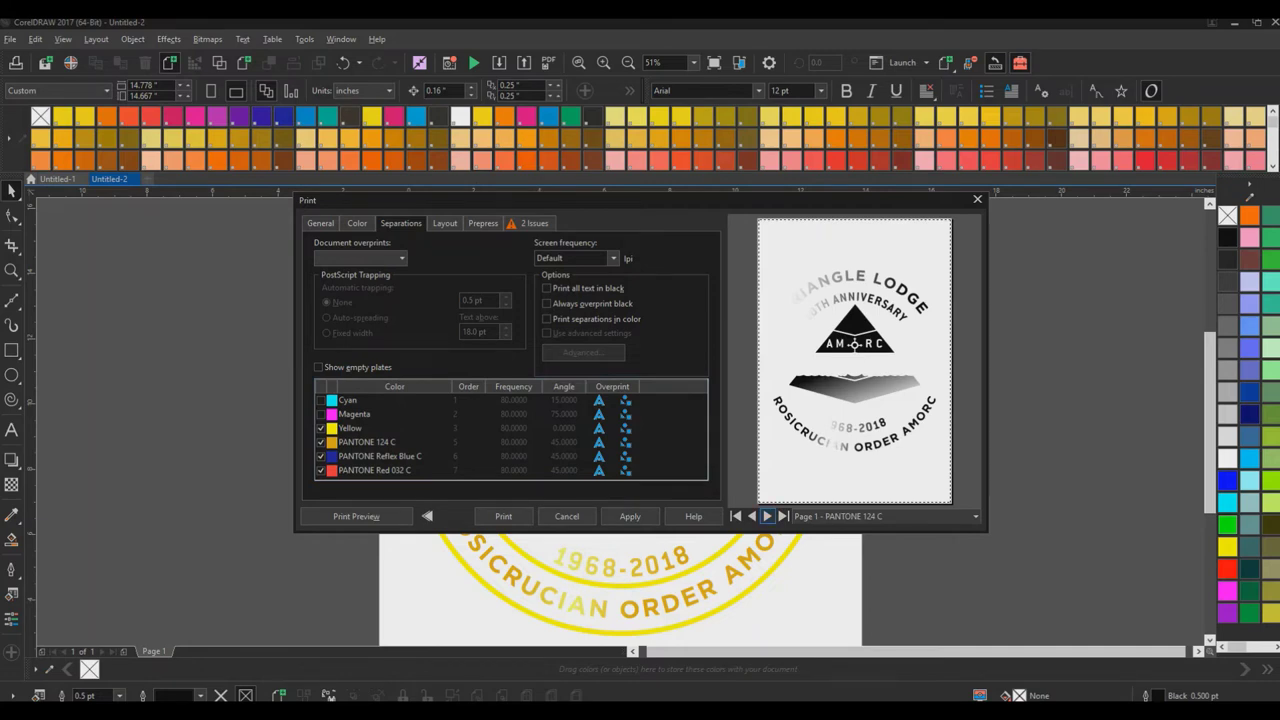
left_click(767, 516)
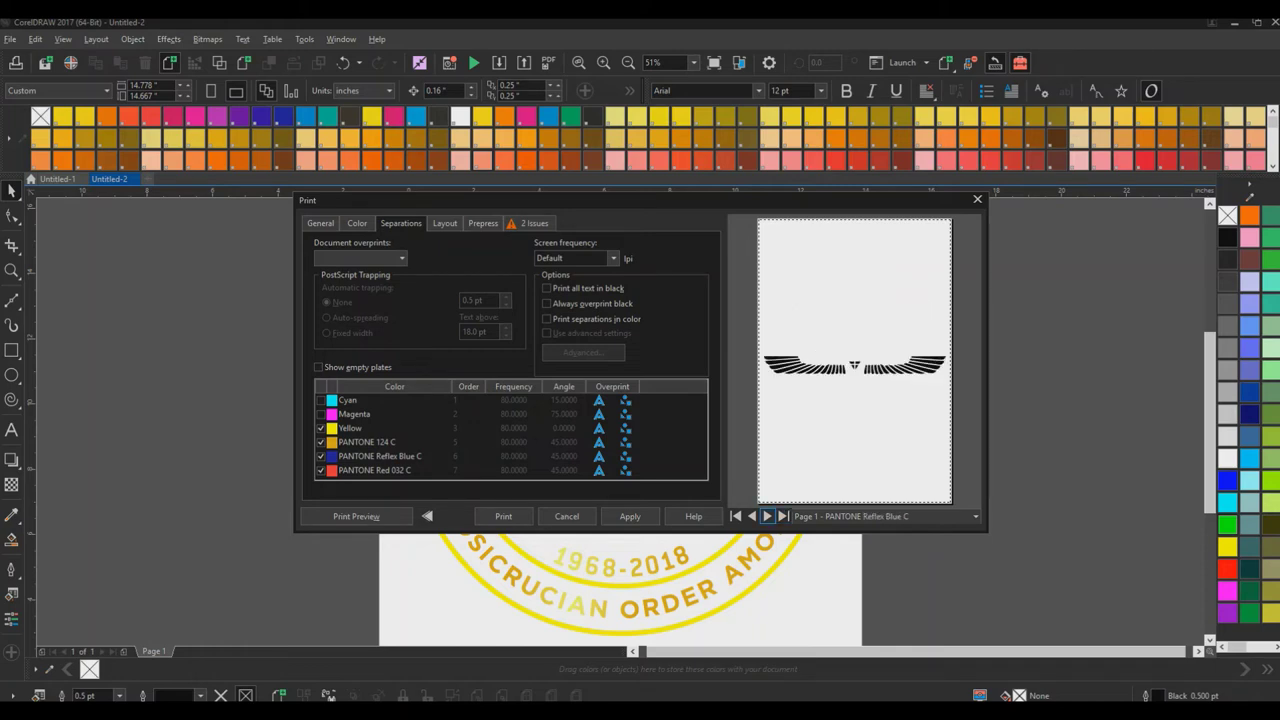
left_click(767, 516)
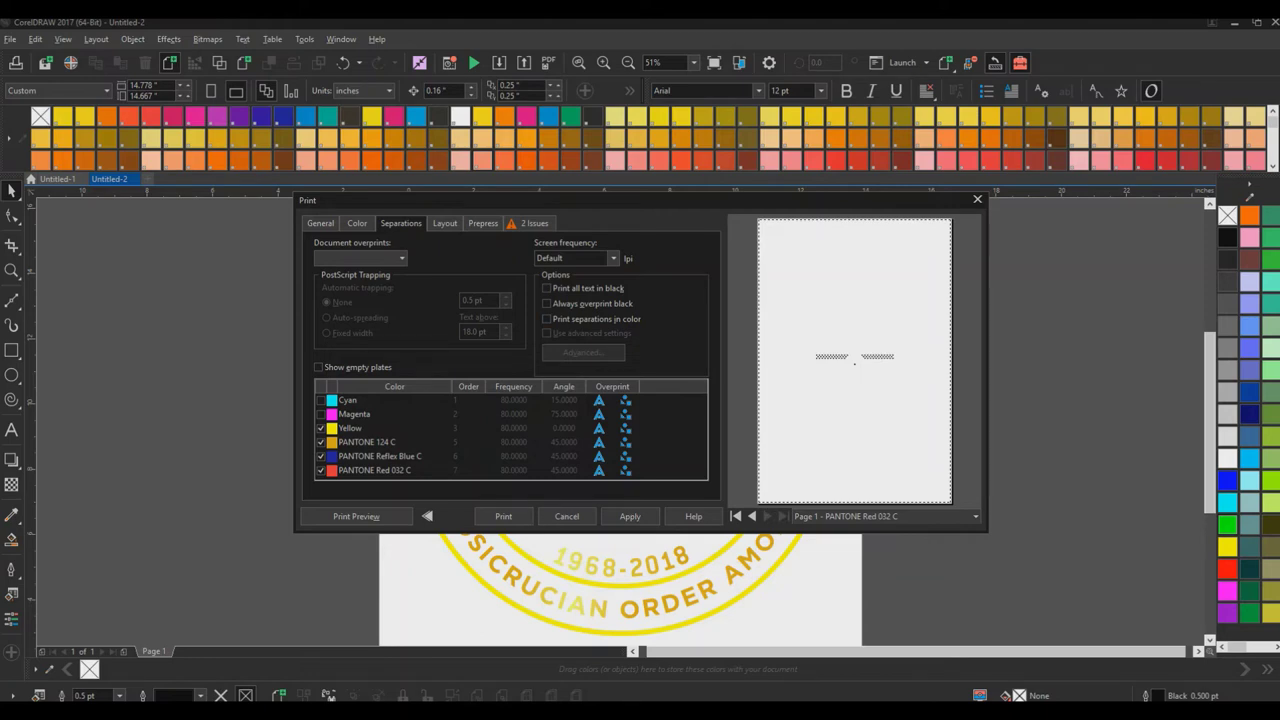
Switch the printer to Device Independent PostScript File and accept its Tabloid paper size of 11 by 17 inches.
left_click(320, 223)
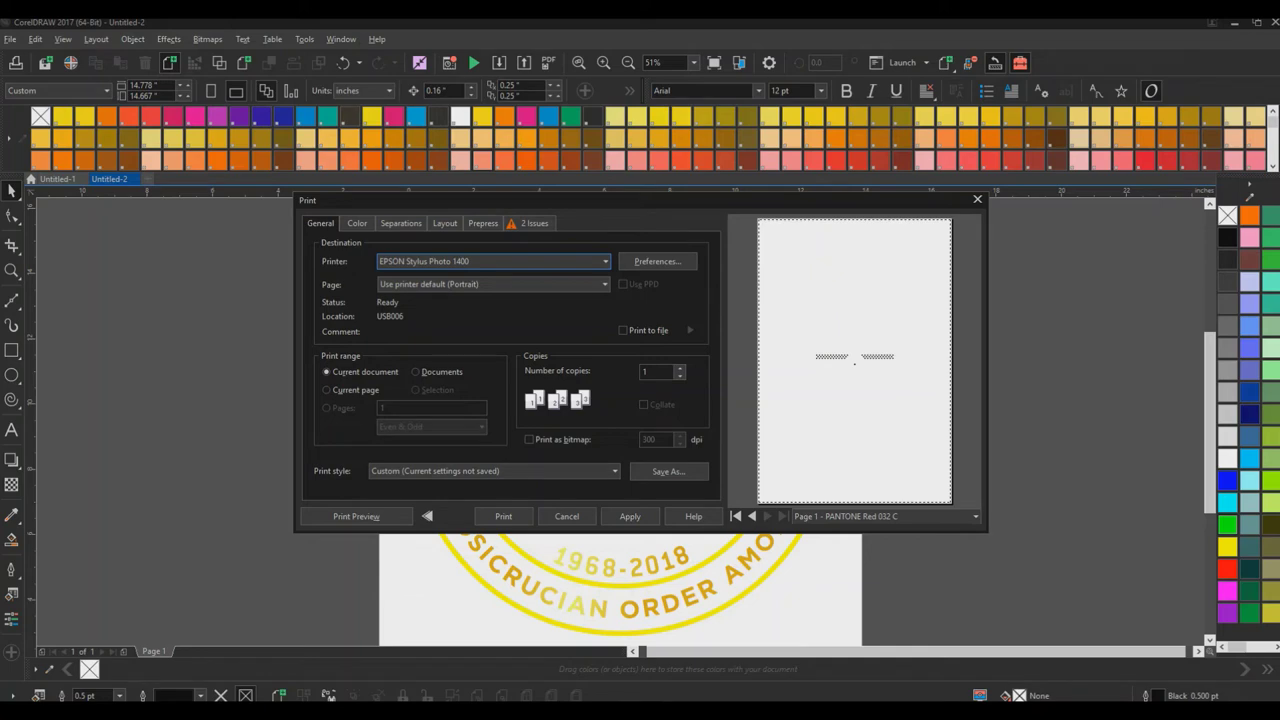
left_click(604, 261)
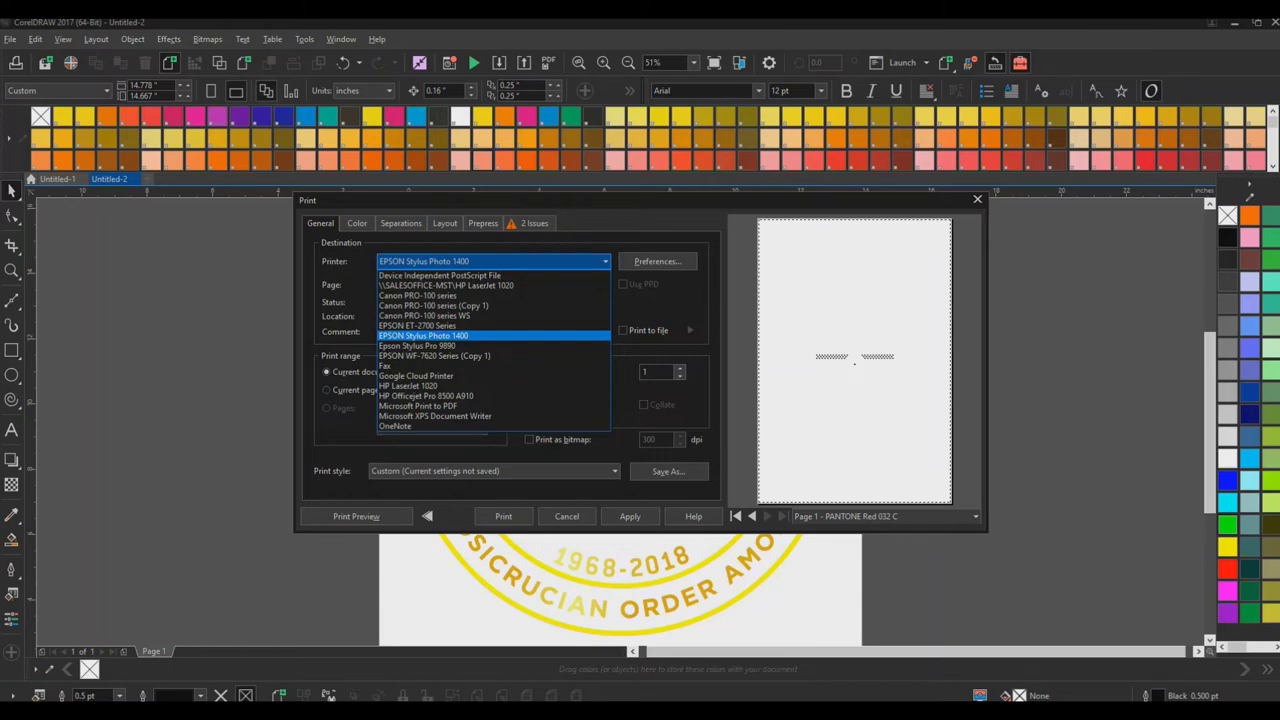
key("Home")
key("Return")
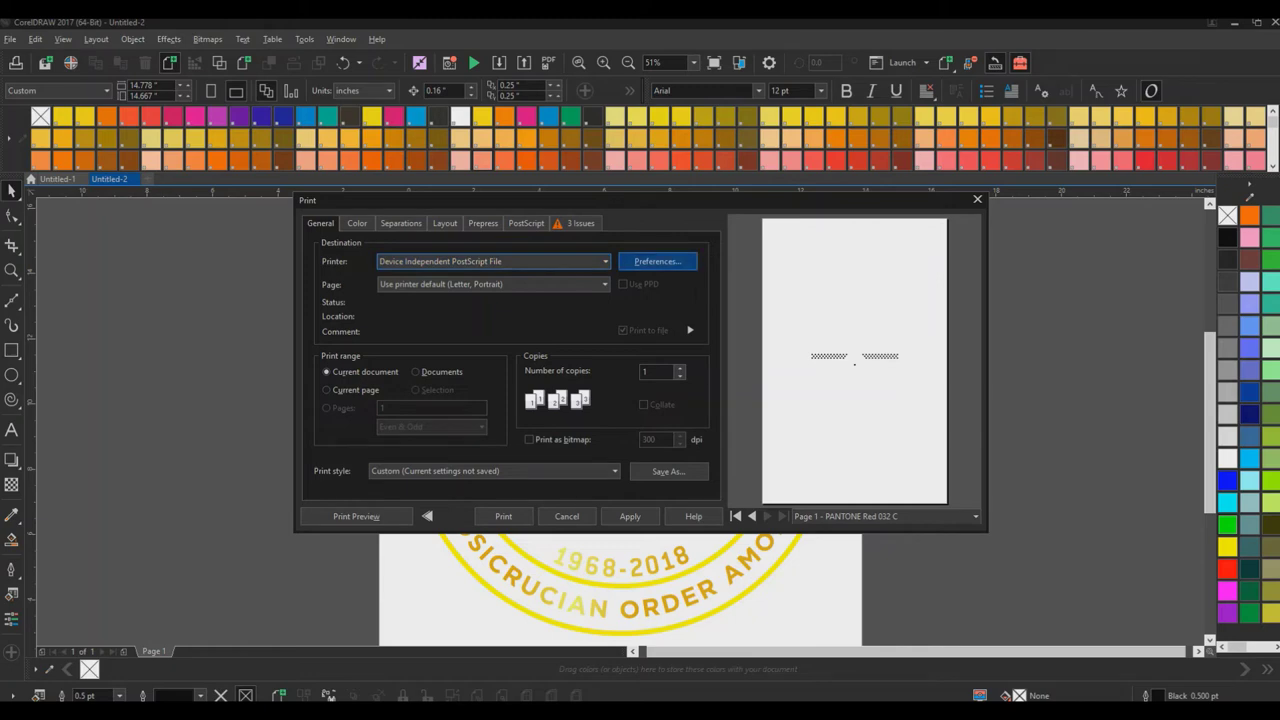
left_click(657, 261)
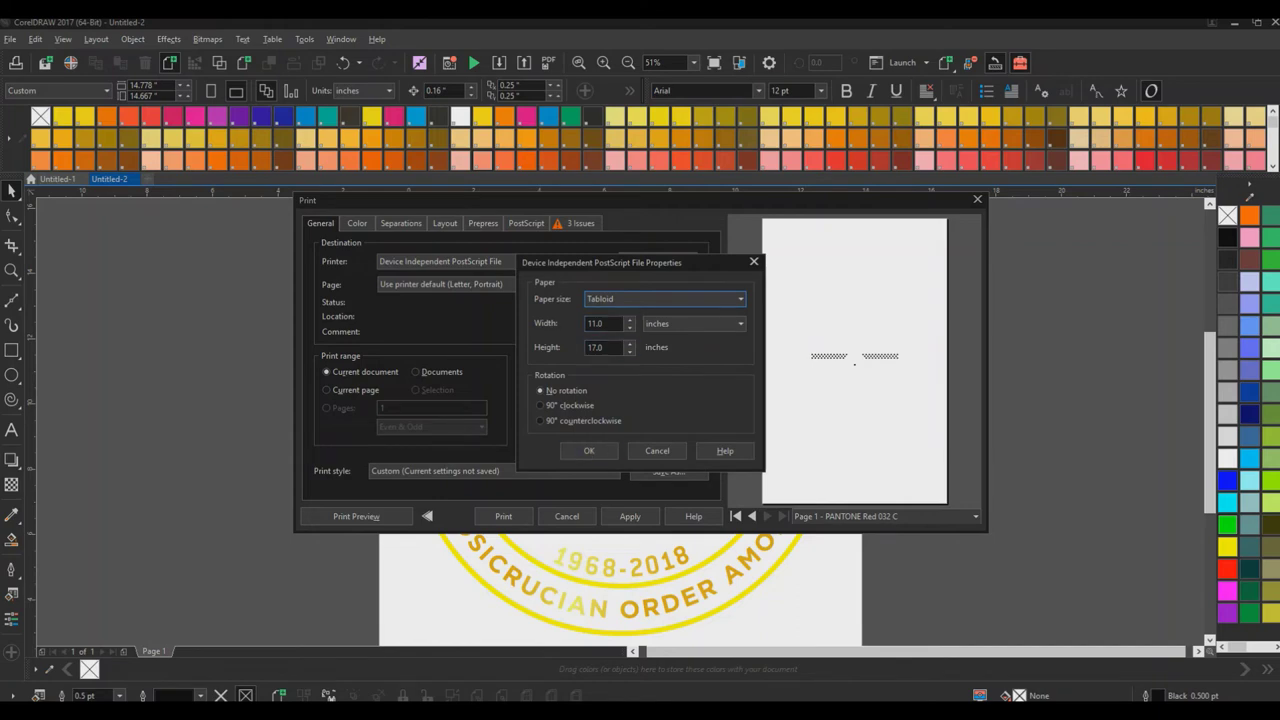
key("Return")
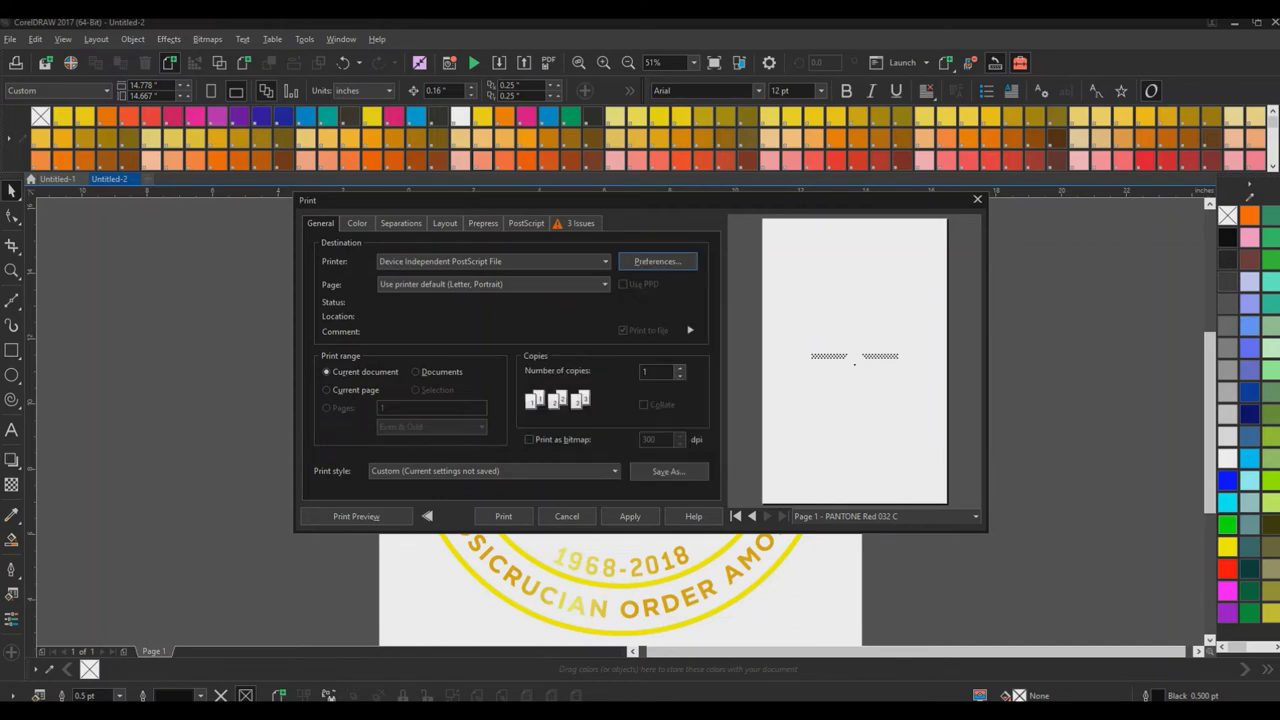
Try converting the spot colors to CMYK for the separations, preview the resulting plates, and turn the conversion back off.
left_click(357, 223)
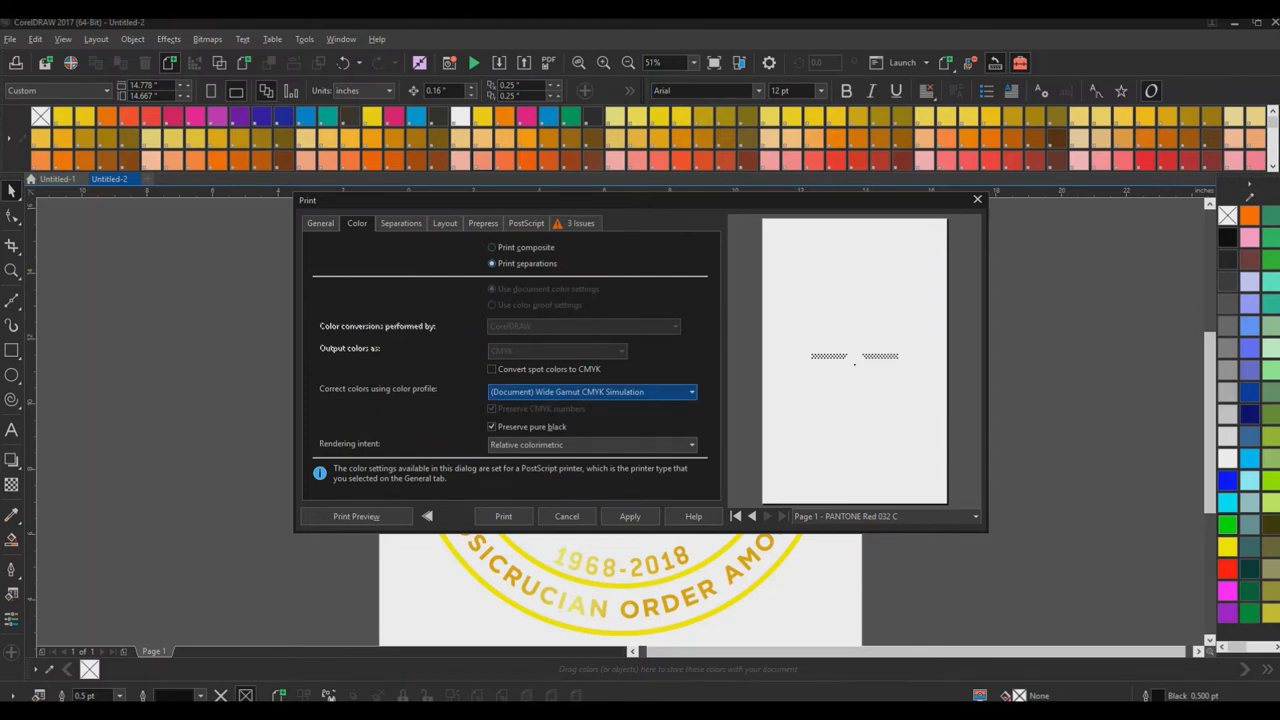
left_click(491, 369)
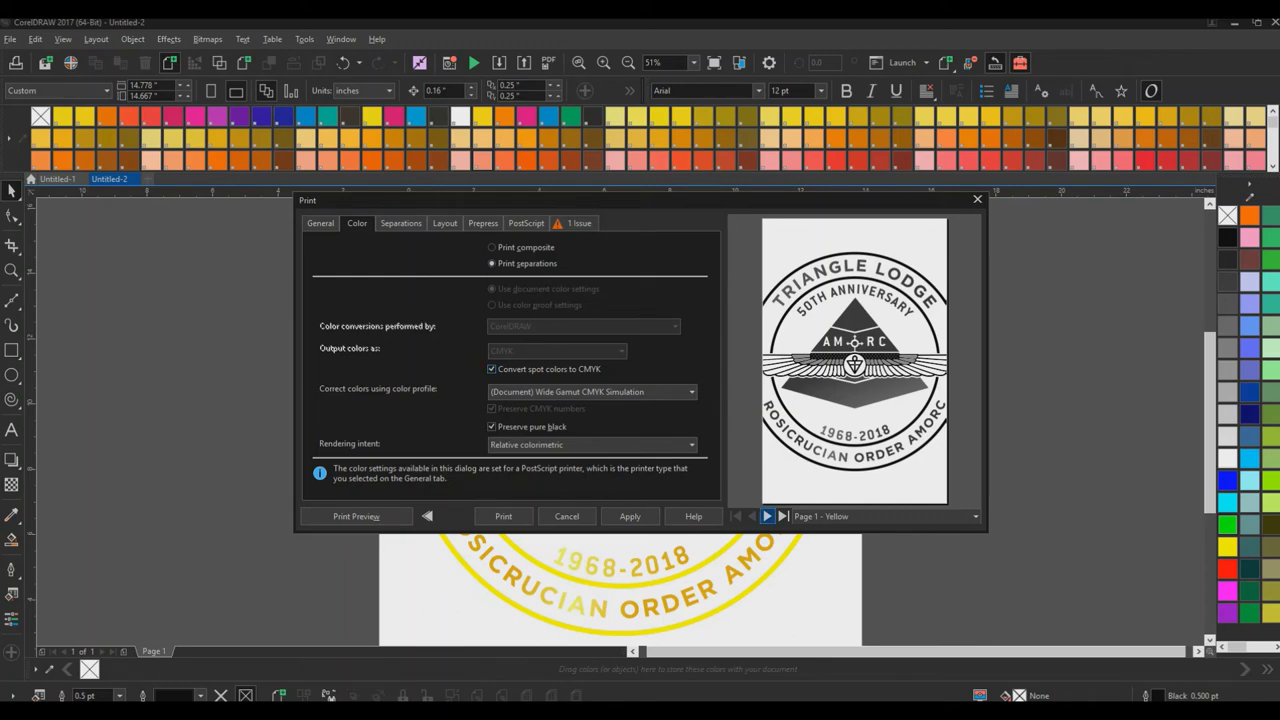
left_click(767, 516)
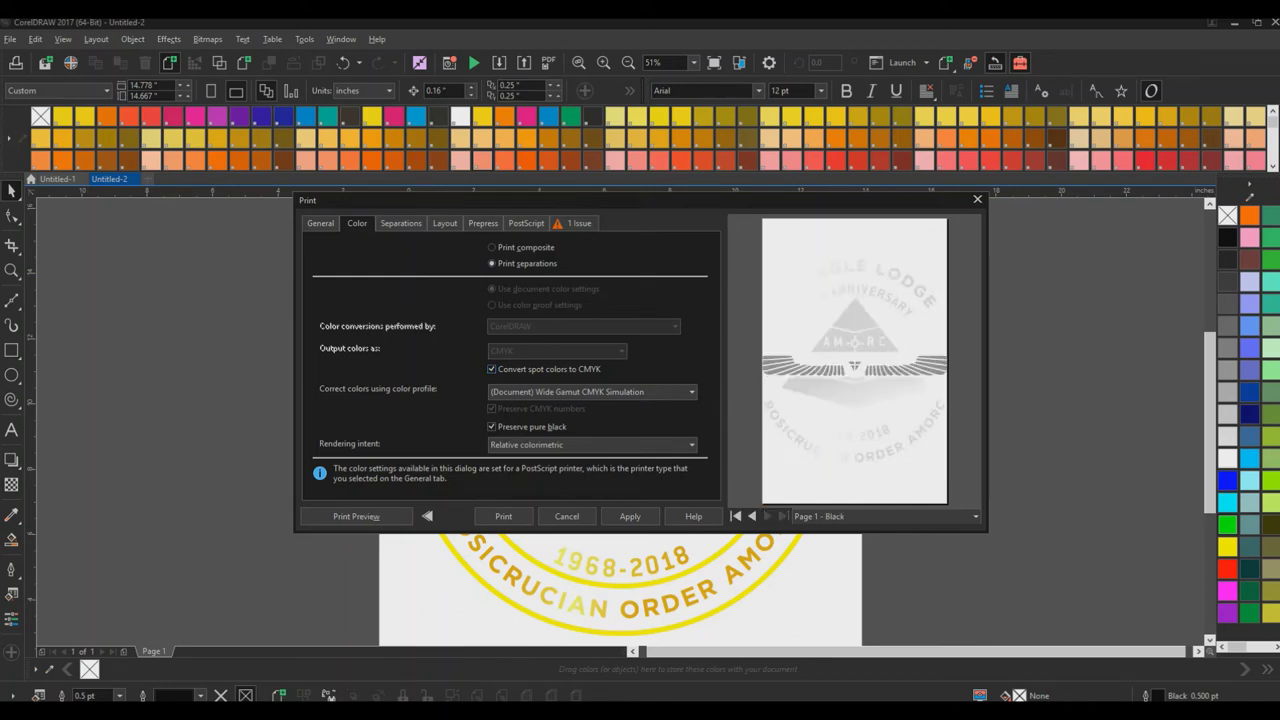
left_click(491, 369)
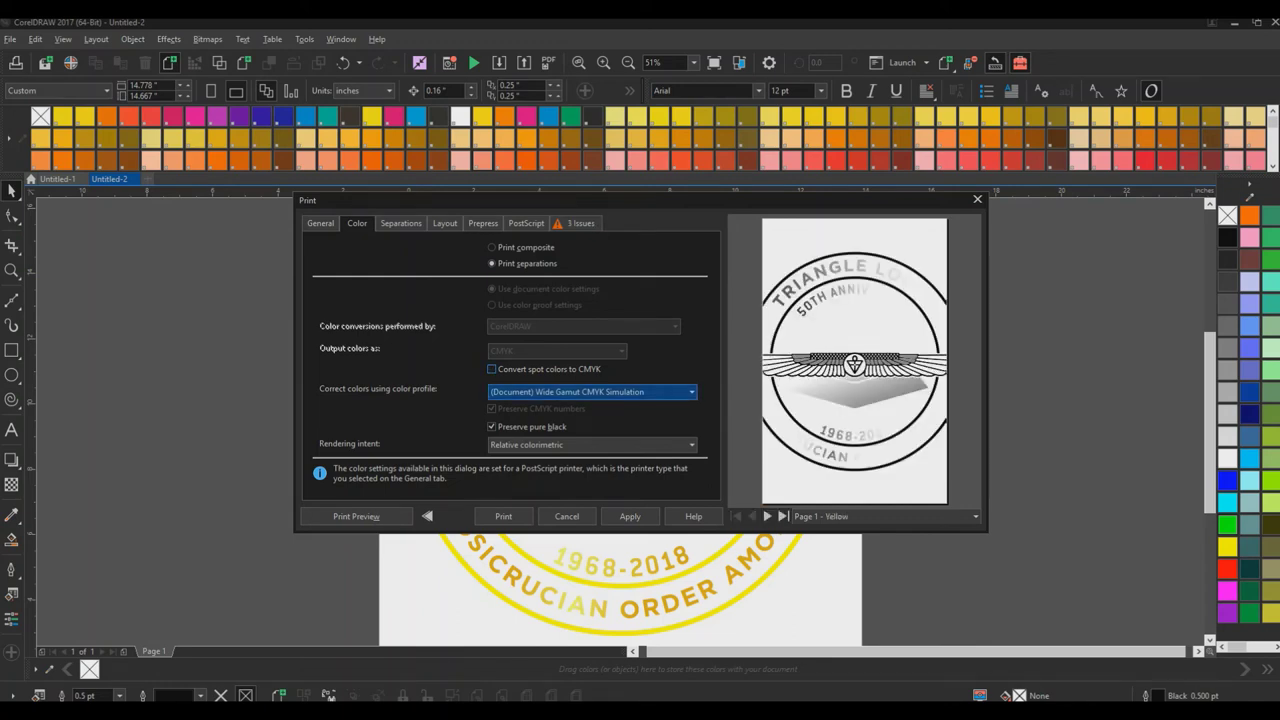
Preview the PANTONE 124 C, PANTONE Reflex Blue C and PANTONE Red 032 C separation plates in turn.
left_click(767, 516)
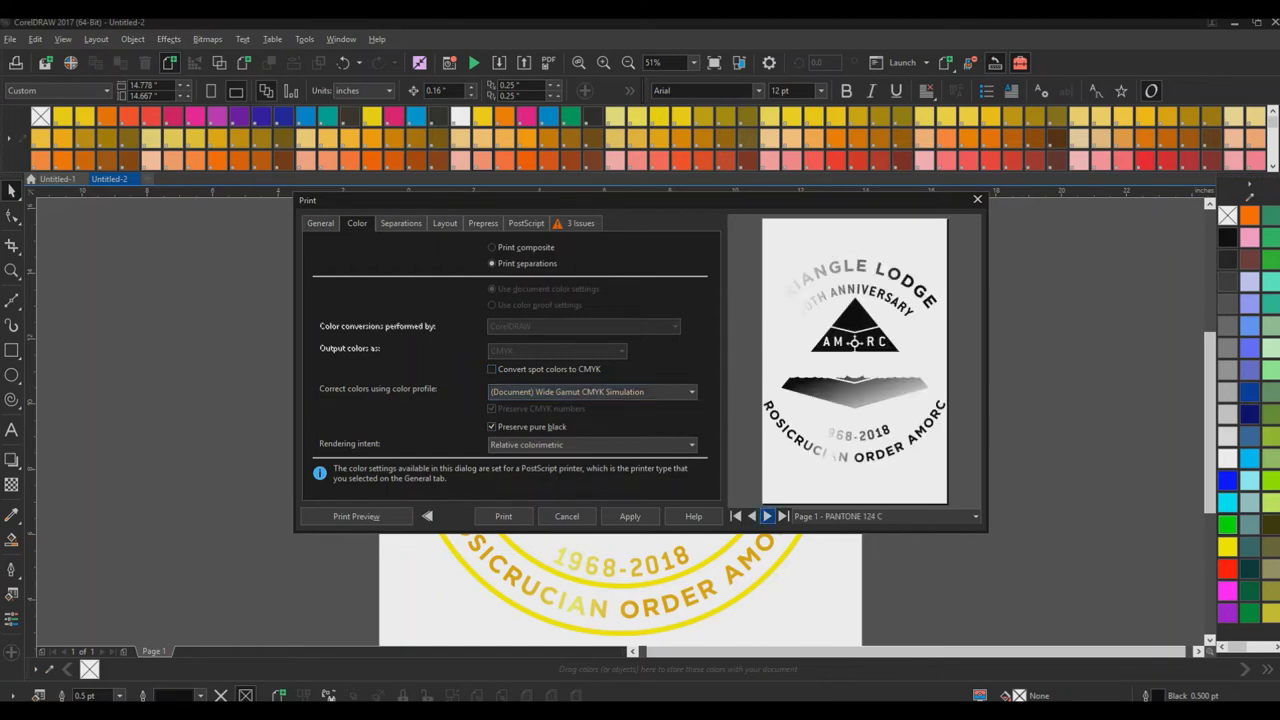
left_click(767, 516)
left_click(767, 516)
left_click(767, 516)
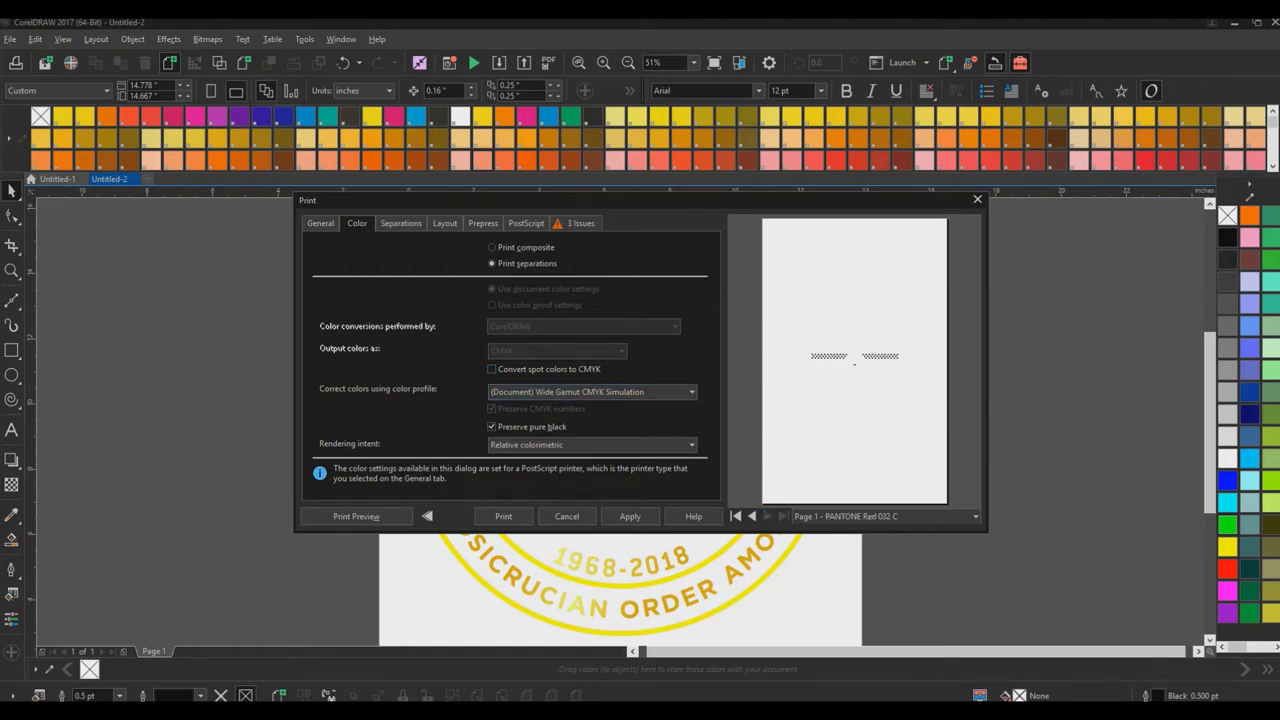
Enable the advanced settings for the separations and set their halftone type to Round.
left_click(401, 223)
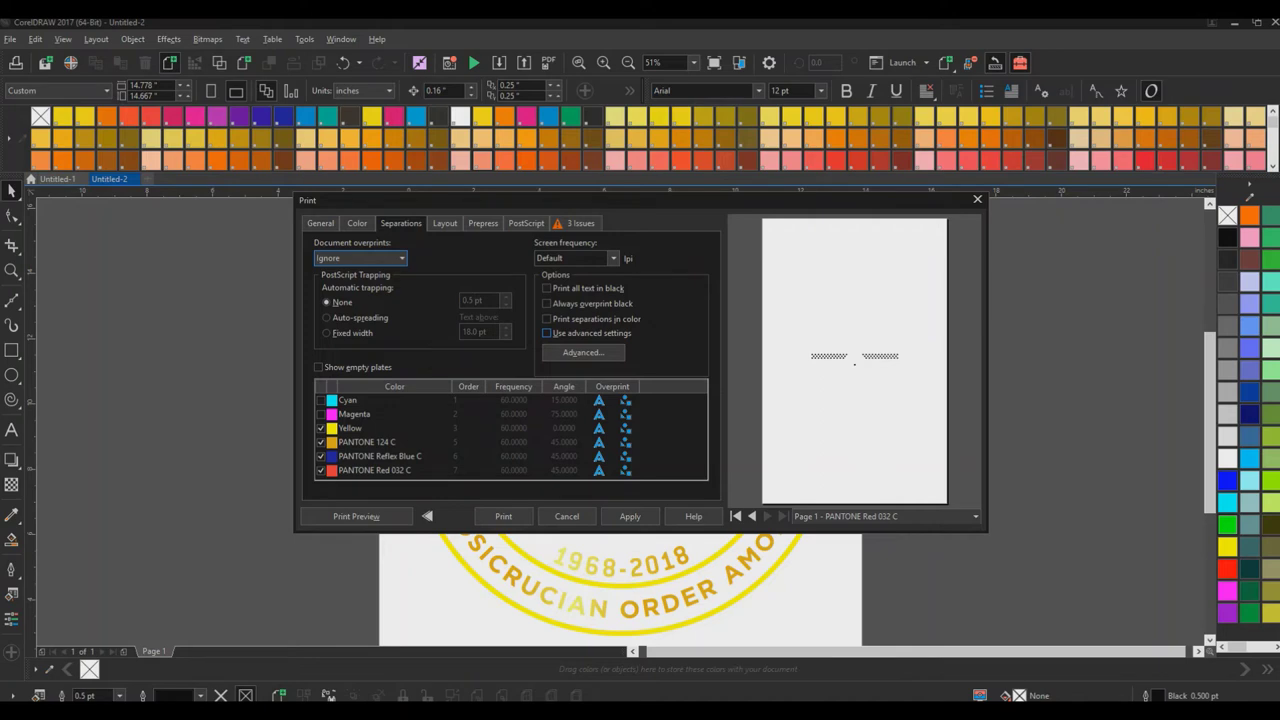
left_click(547, 333)
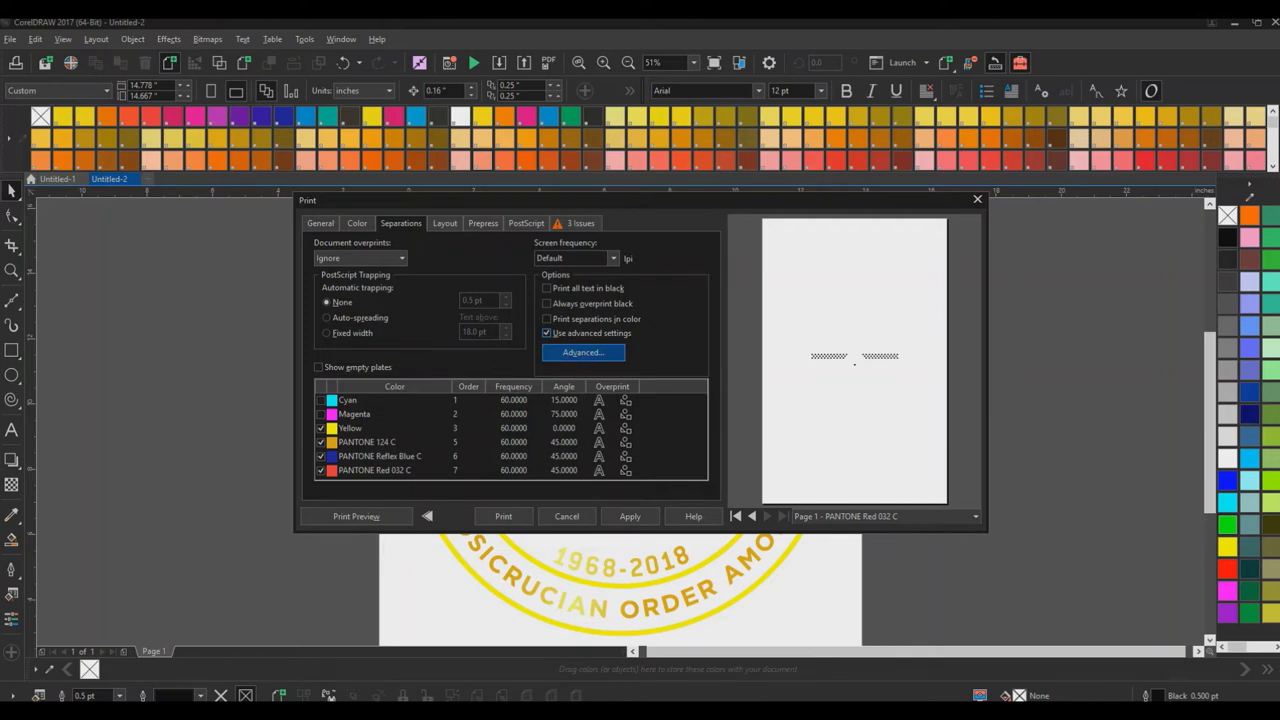
left_click(583, 352)
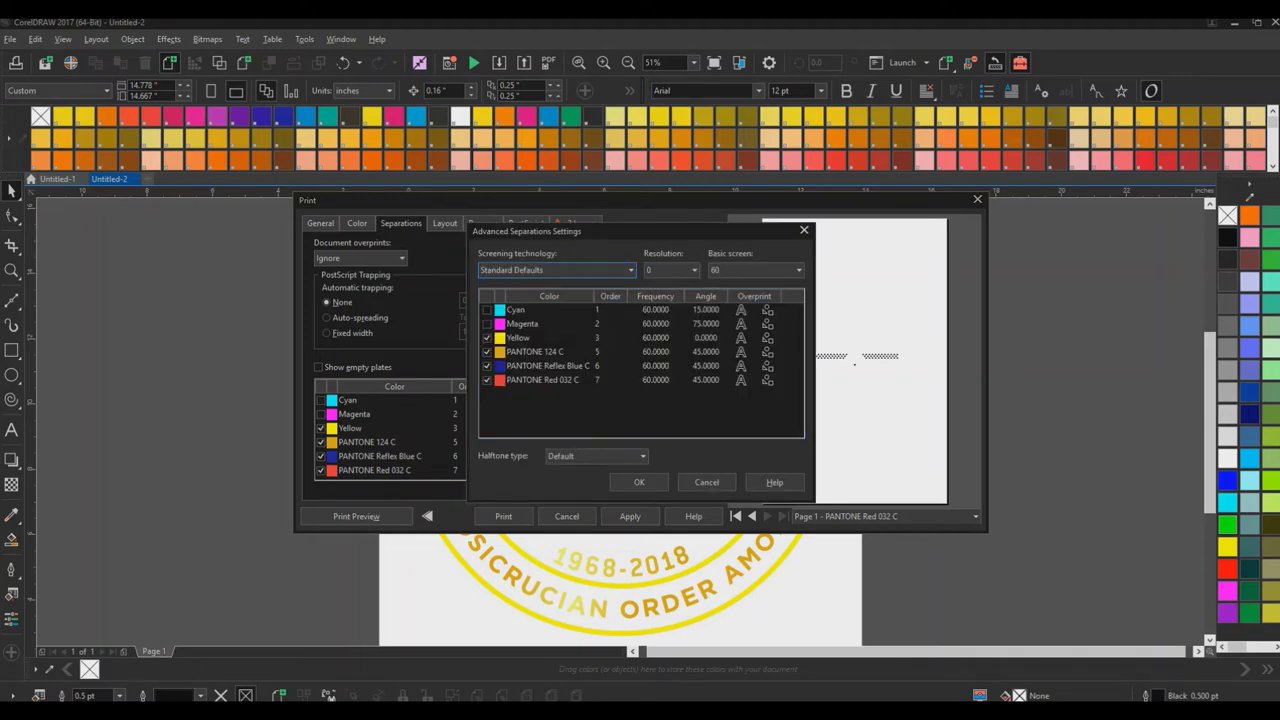
left_click(608, 456)
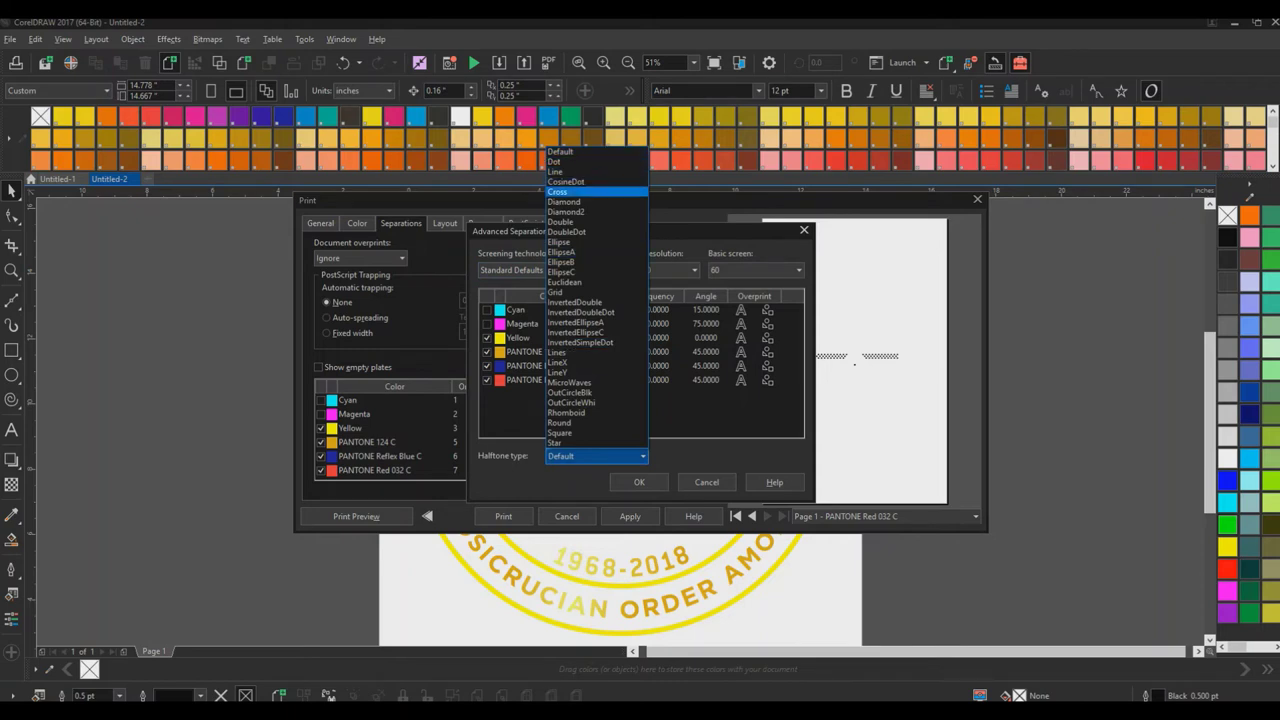
left_click(560, 423)
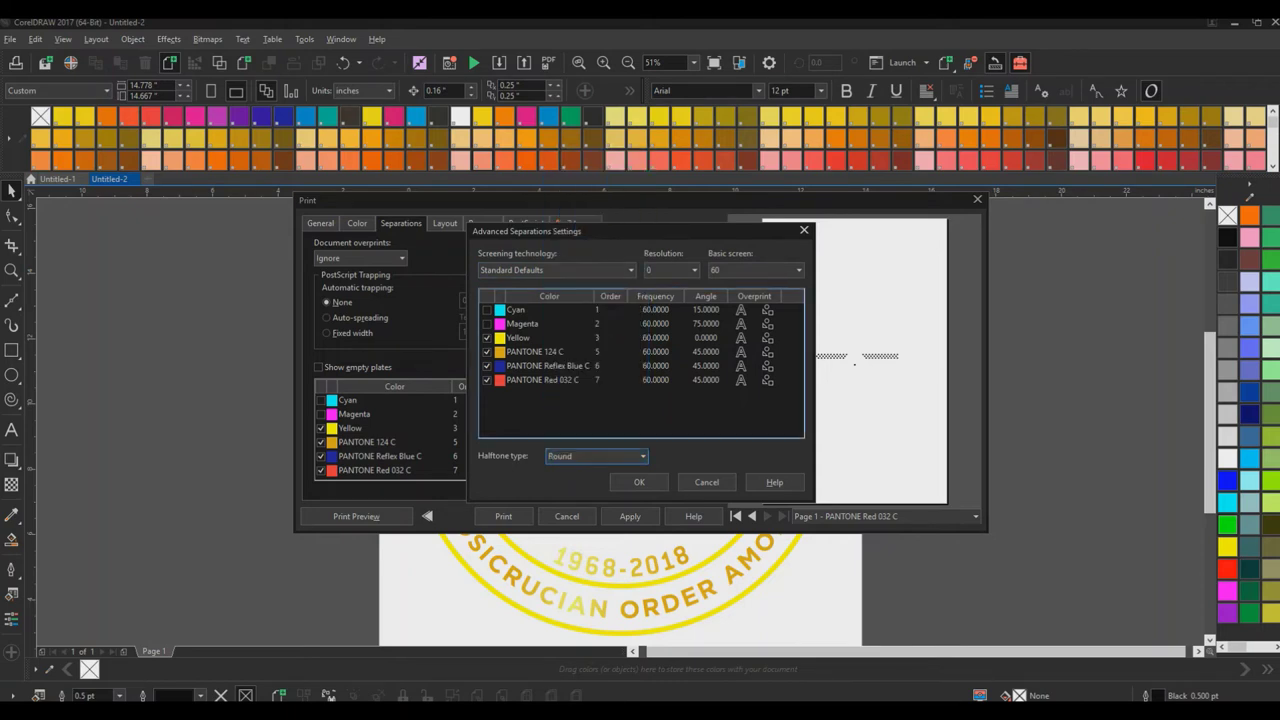
Try the Dot halftone type for the separations and switch back to Round.
left_click(642, 456)
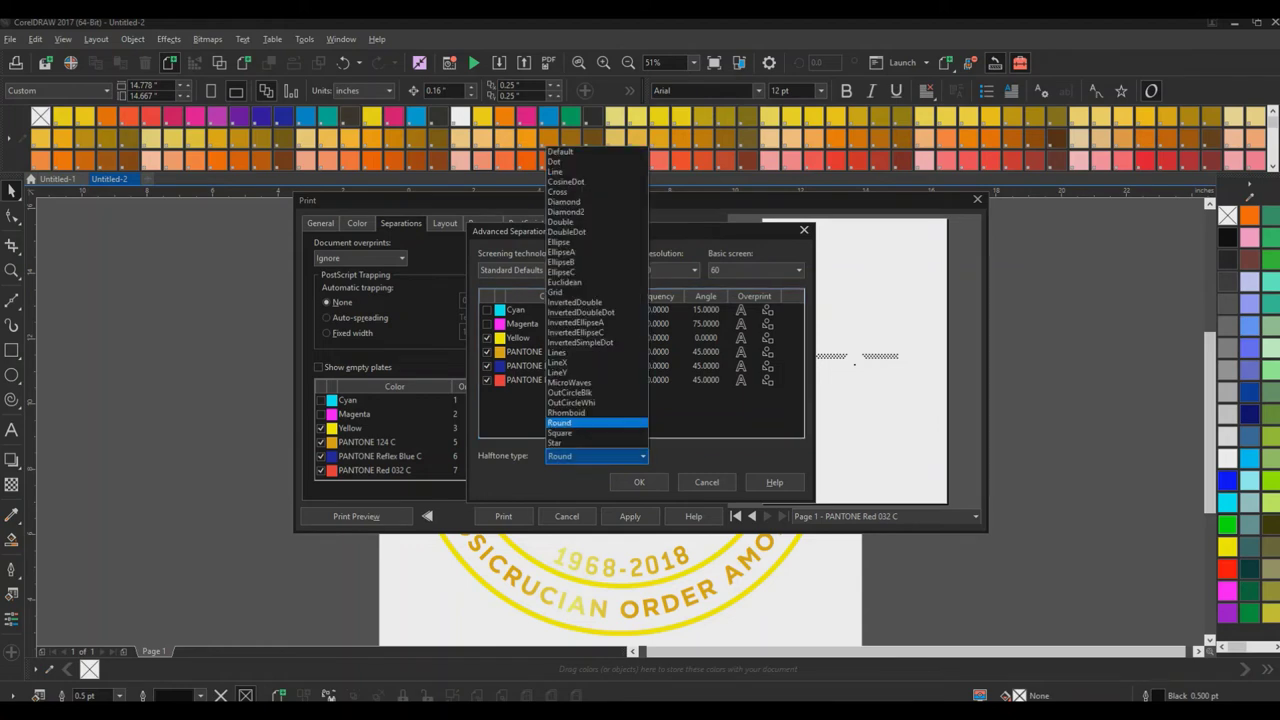
left_click(556, 162)
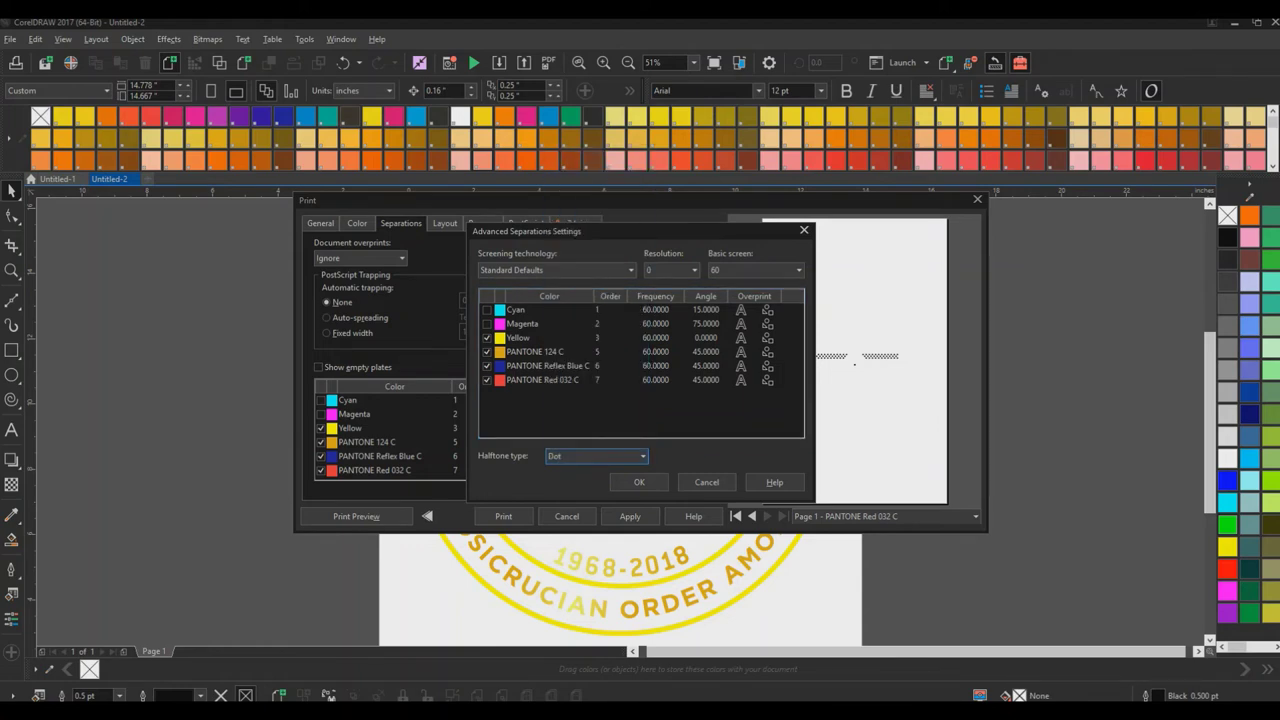
left_click(642, 456)
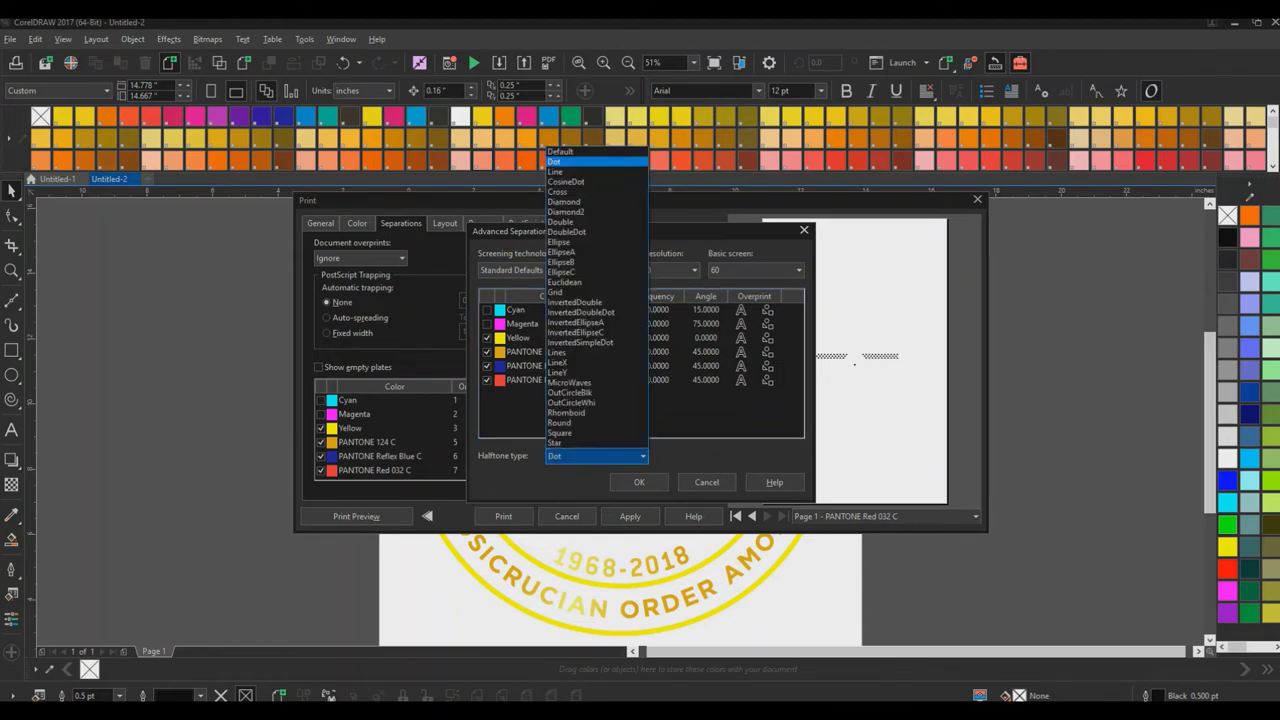
left_click(559, 422)
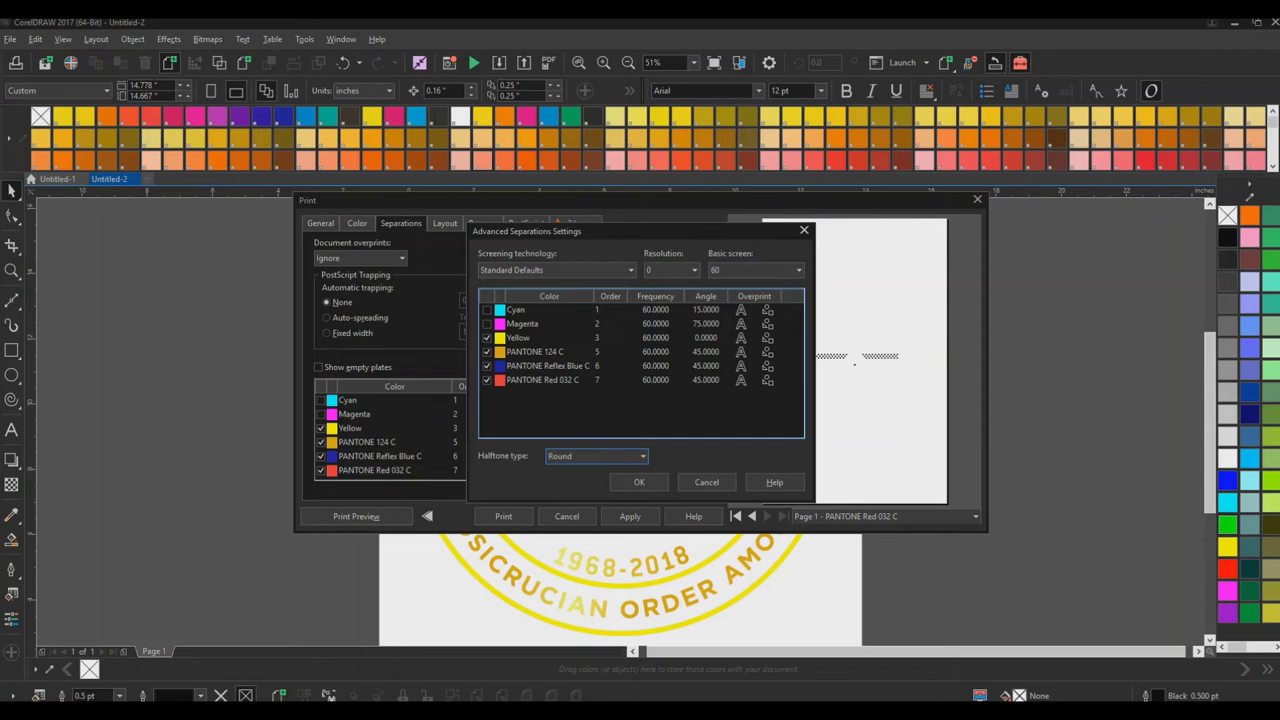
Set the screen angles of the Yellow, PANTONE 124 C and PANTONE Reflex Blue C plates to 22.5.
double_click(706, 352)
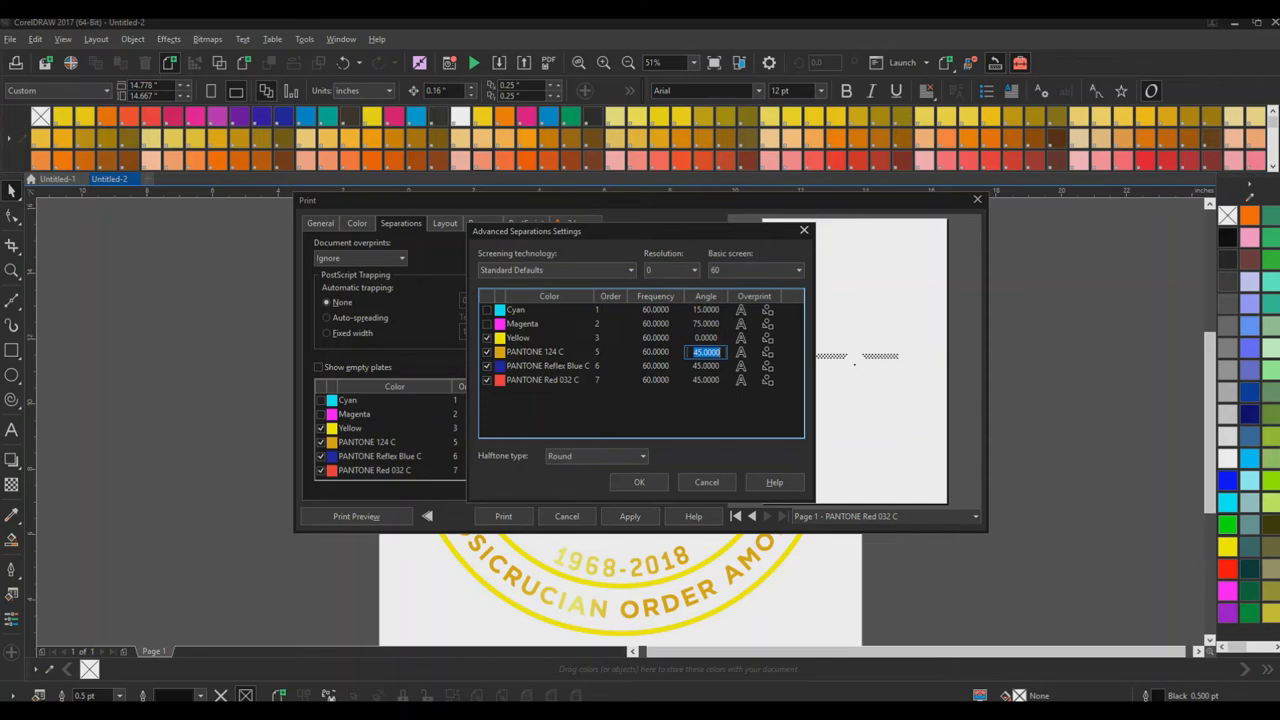
double_click(706, 338)
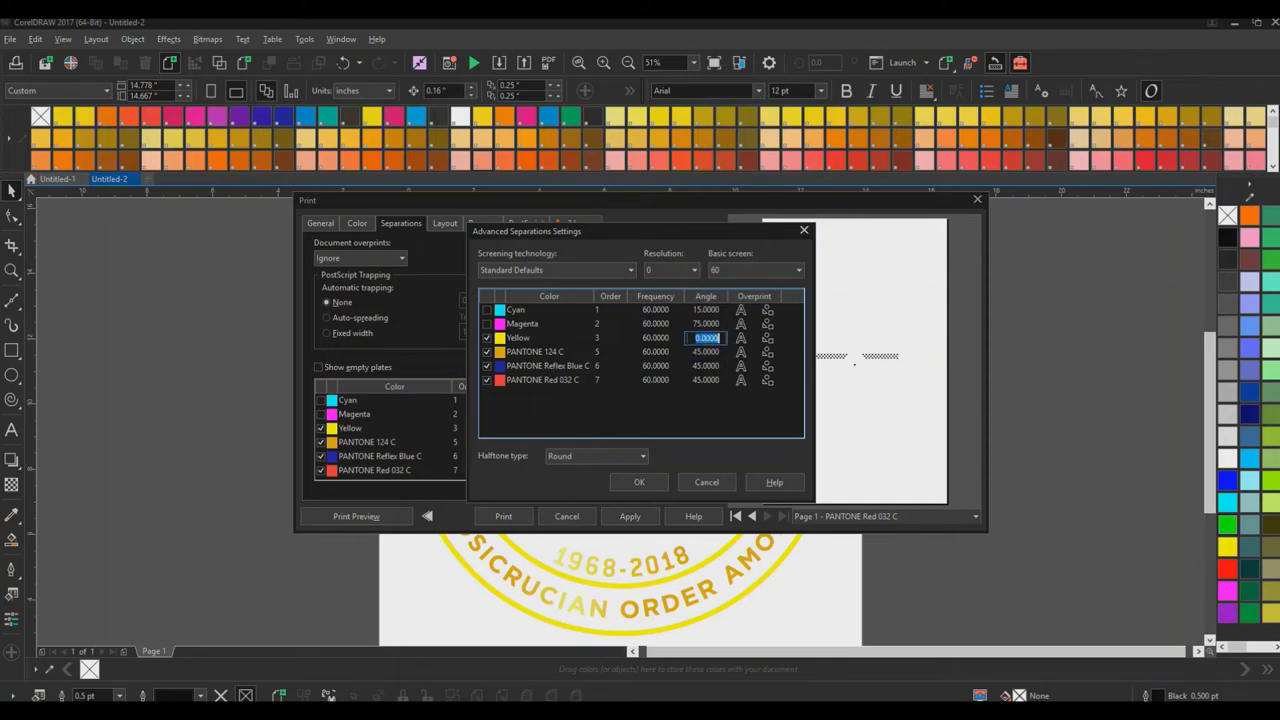
type("22.5")
double_click(706, 352)
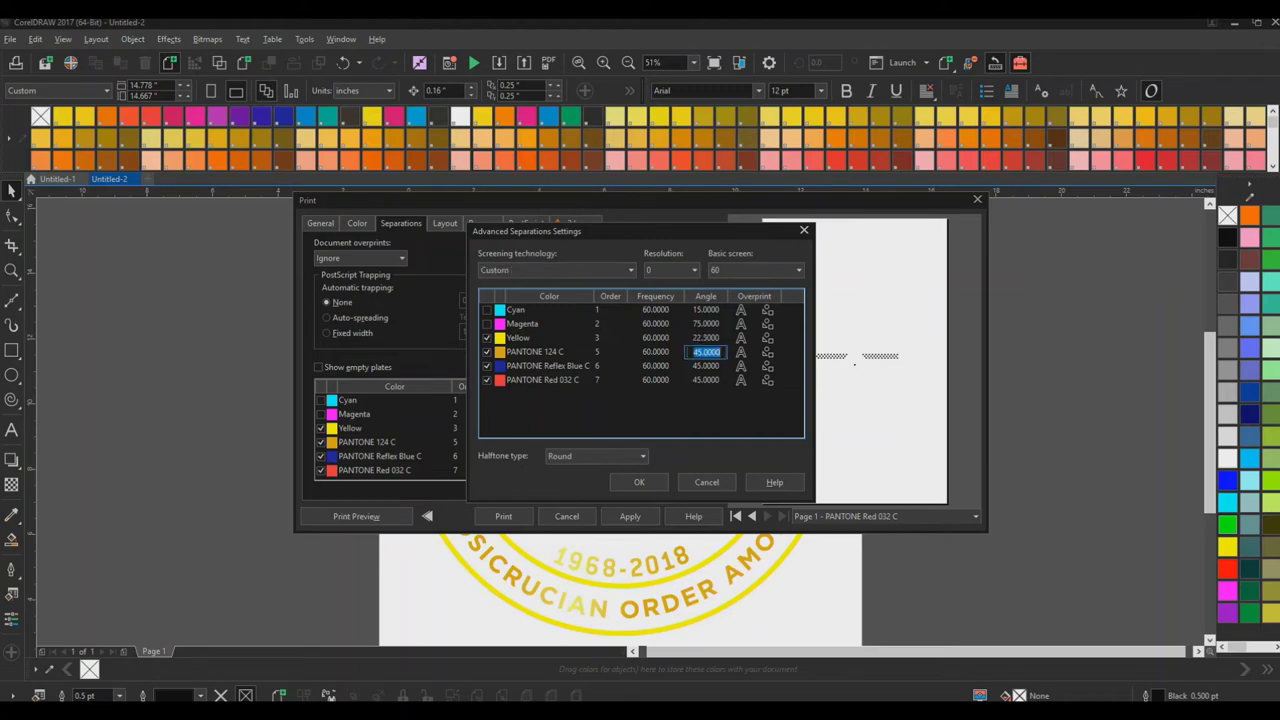
type("22.5")
left_click(706, 366)
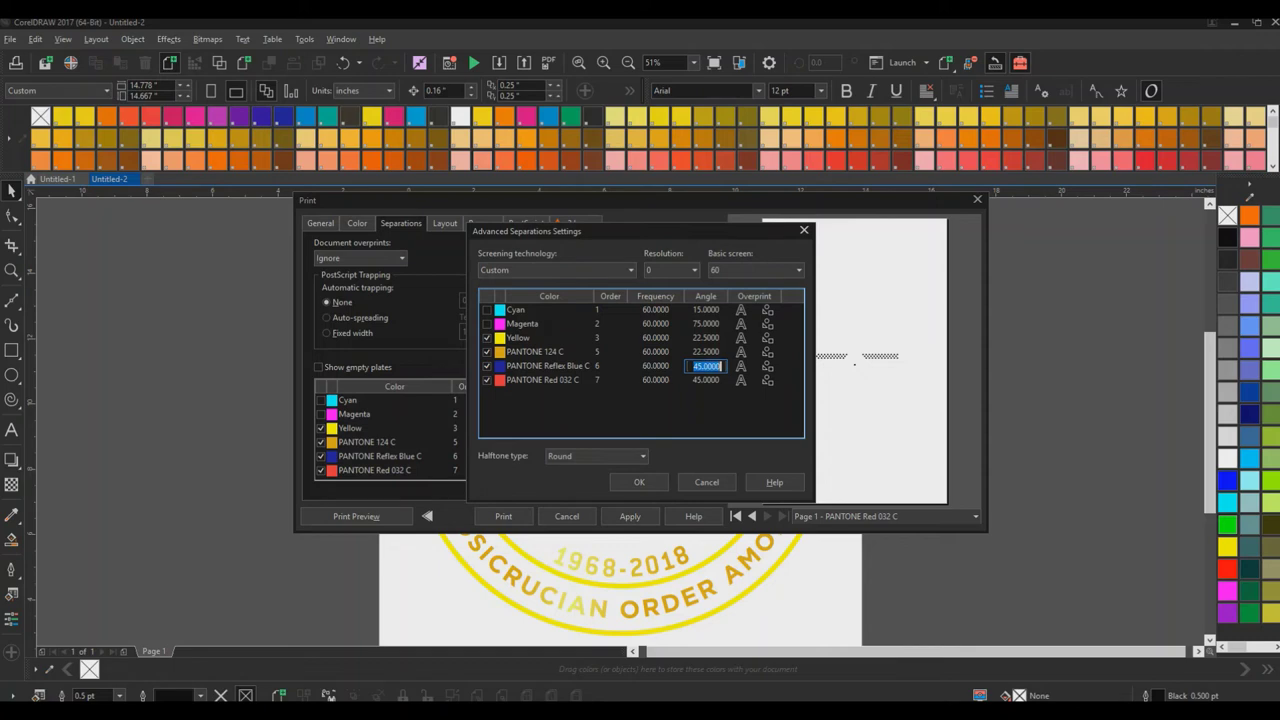
type("22.5")
Clear the PANTONE Red 032 C plate's screen angle to 0 and check the angles of the other plates.
left_click(706, 380)
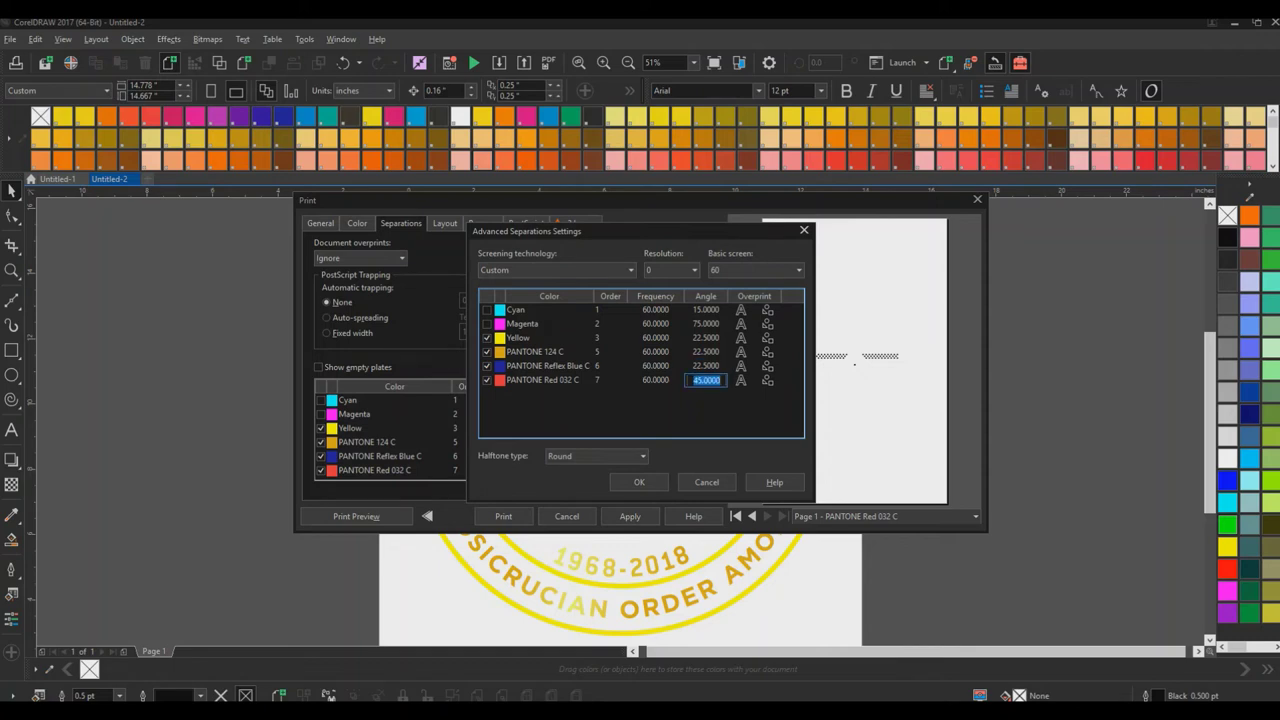
type("22")
key("BackSpace")
key("BackSpace")
left_click(706, 338)
left_click(706, 352)
left_click(708, 366)
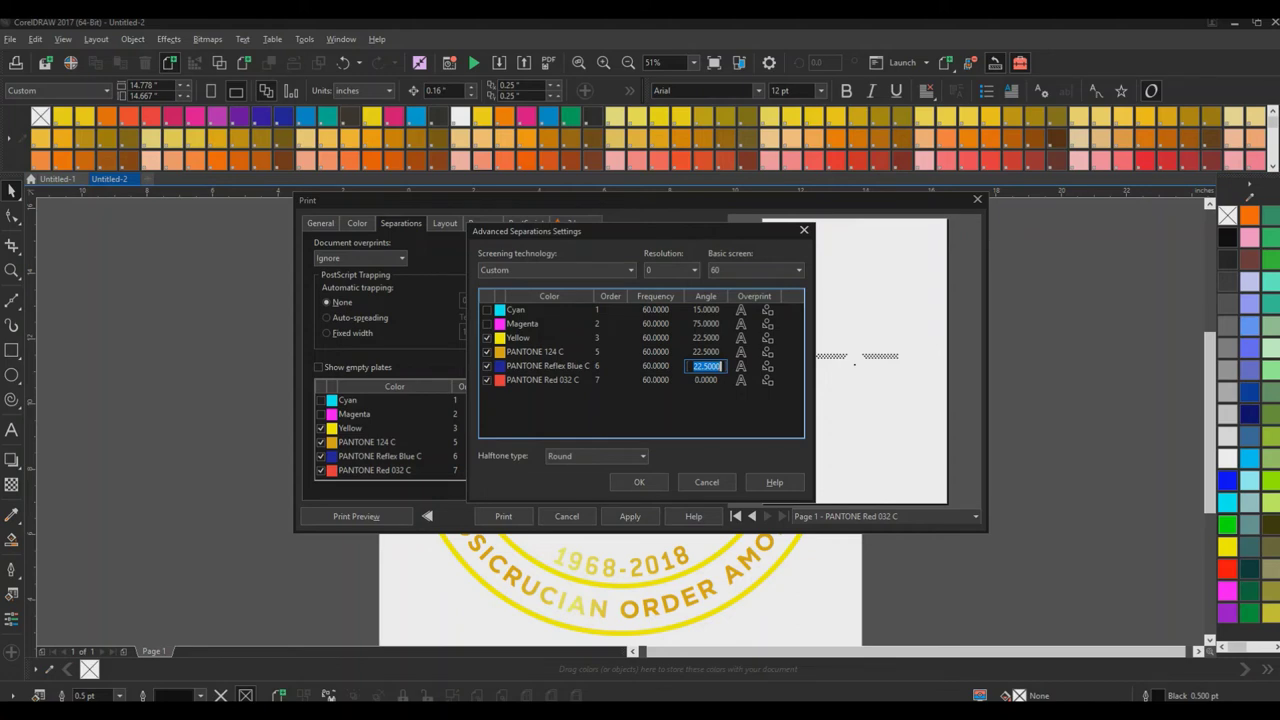
left_click(656, 380)
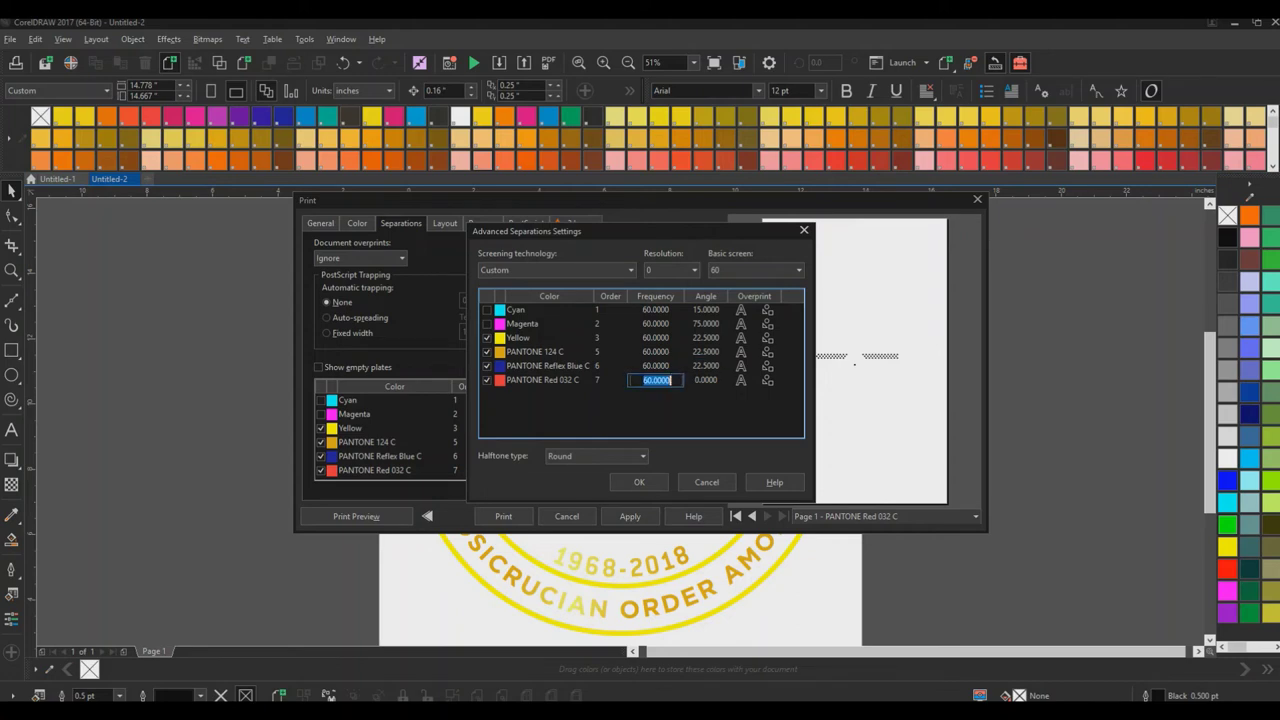
Reset the PANTONE Reflex Blue C plate's screen angle to 0 and accept the advanced separation settings.
left_click(706, 366)
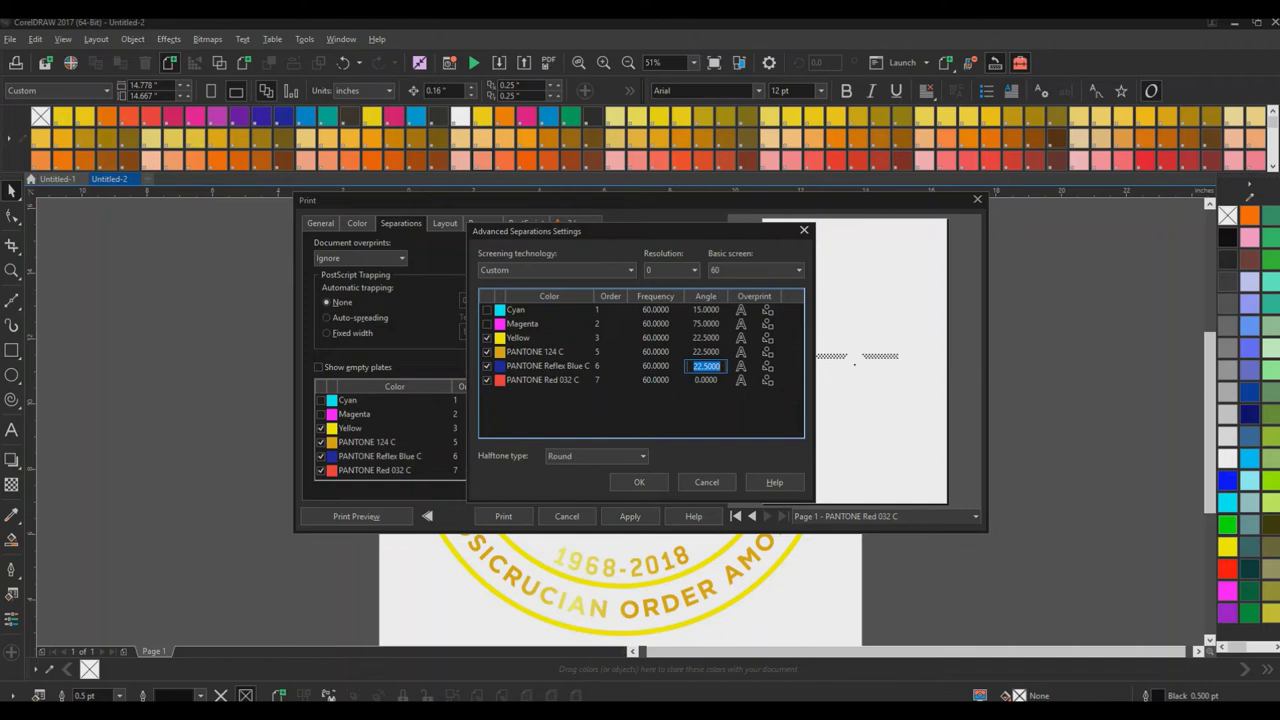
type("45")
key("Return")
left_click(702, 366)
key("BackSpace")
key("BackSpace")
type("0")
key("BackSpace")
double_click(706, 366)
key("Return")
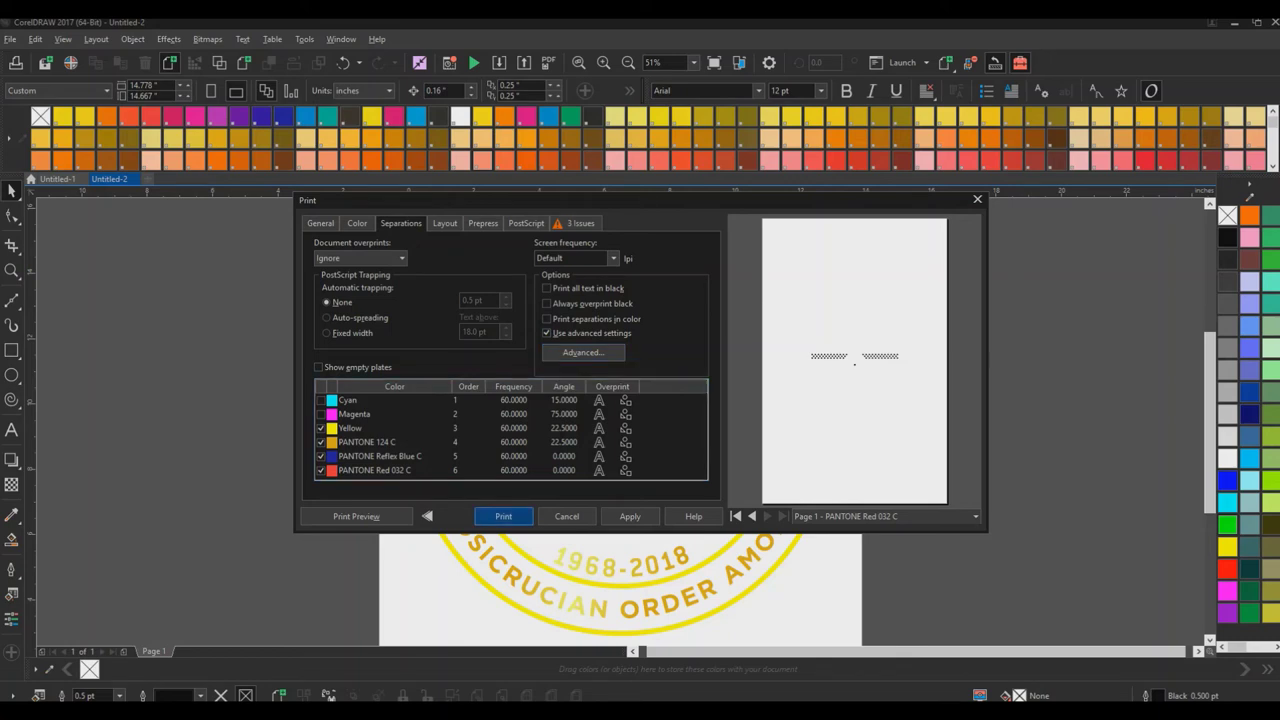
Print the separations to a Print File (*.prn) named PRINT FILE on the Desktop.
key("Return")
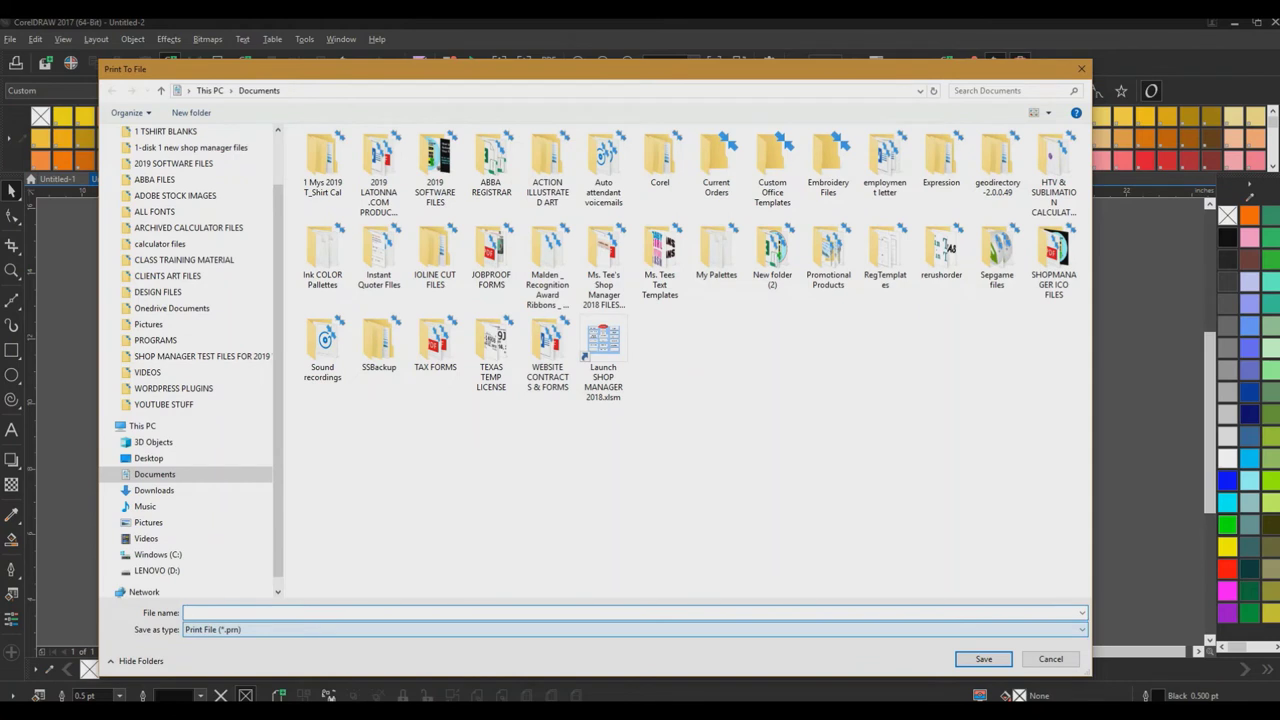
left_click(634, 630)
key("Down")
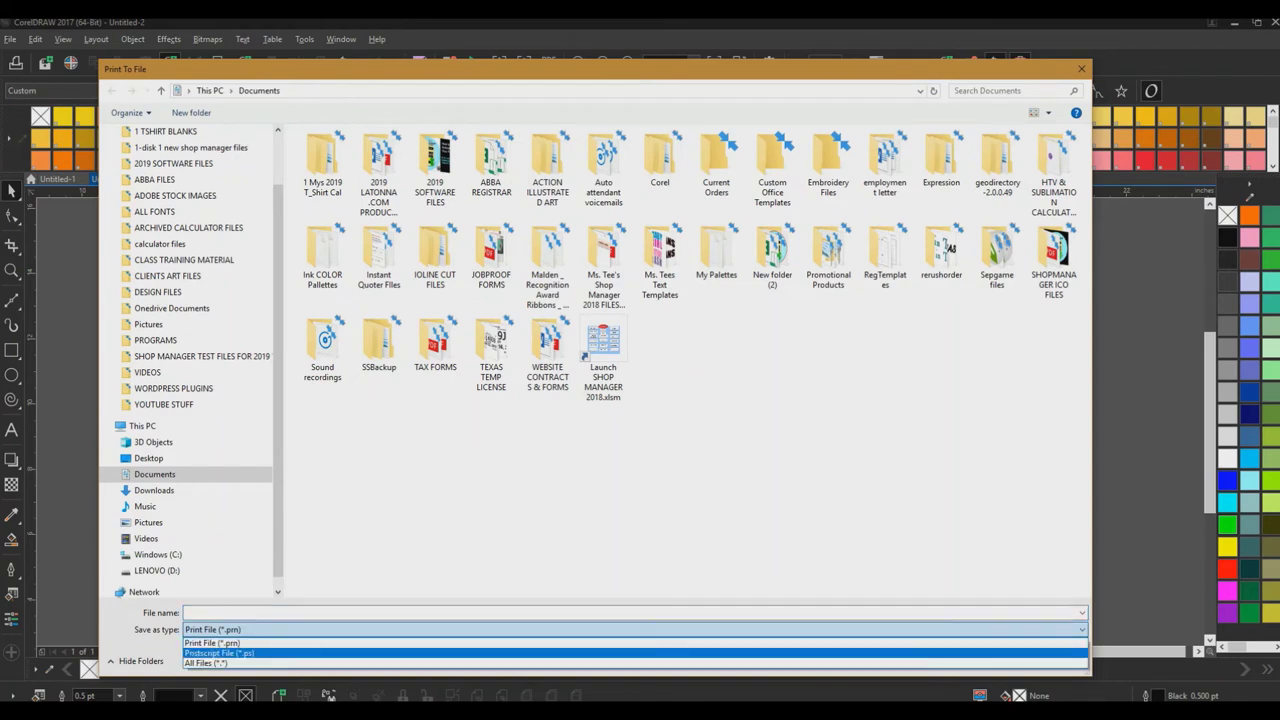
key("Up")
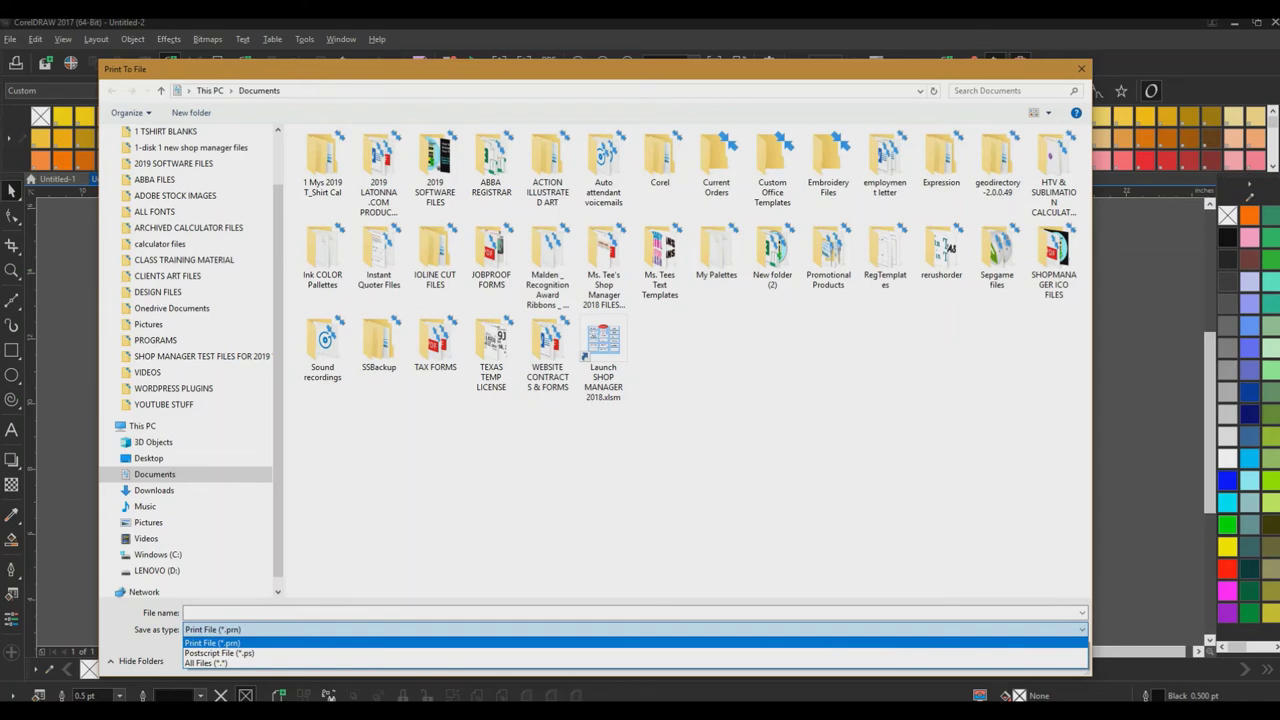
left_click(634, 643)
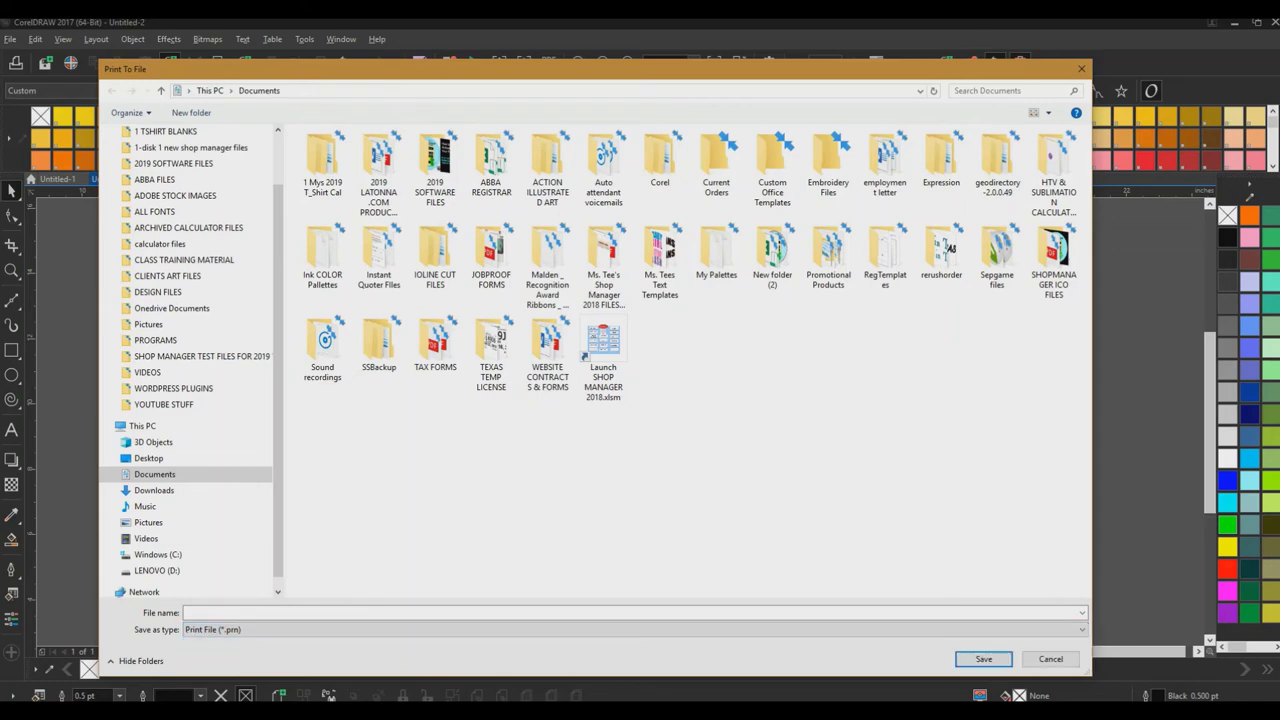
left_click(634, 613)
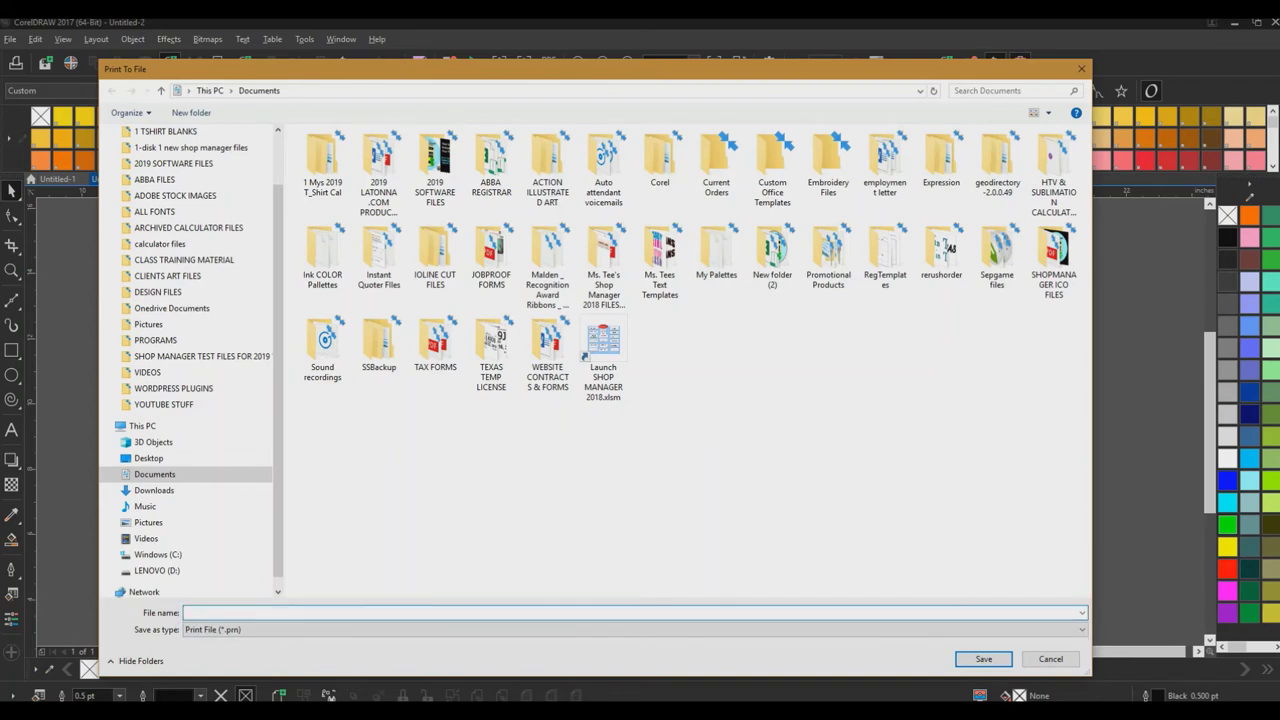
left_click(149, 458)
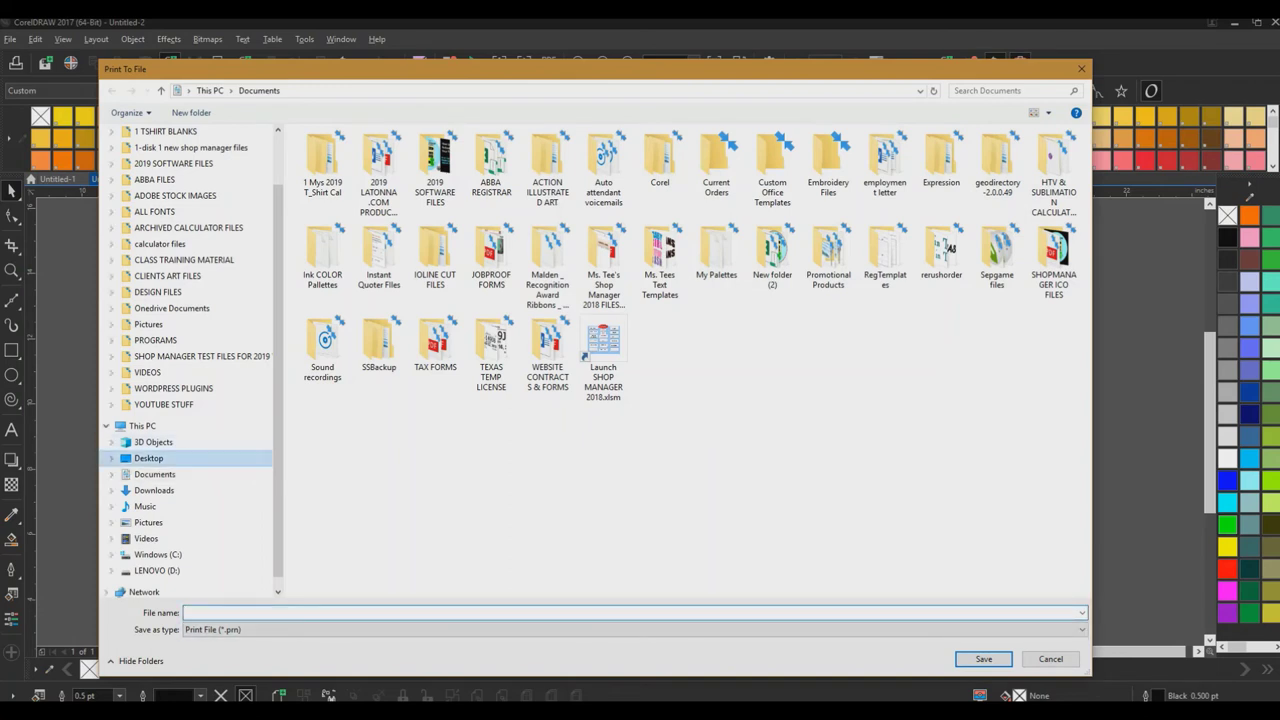
left_click(262, 613)
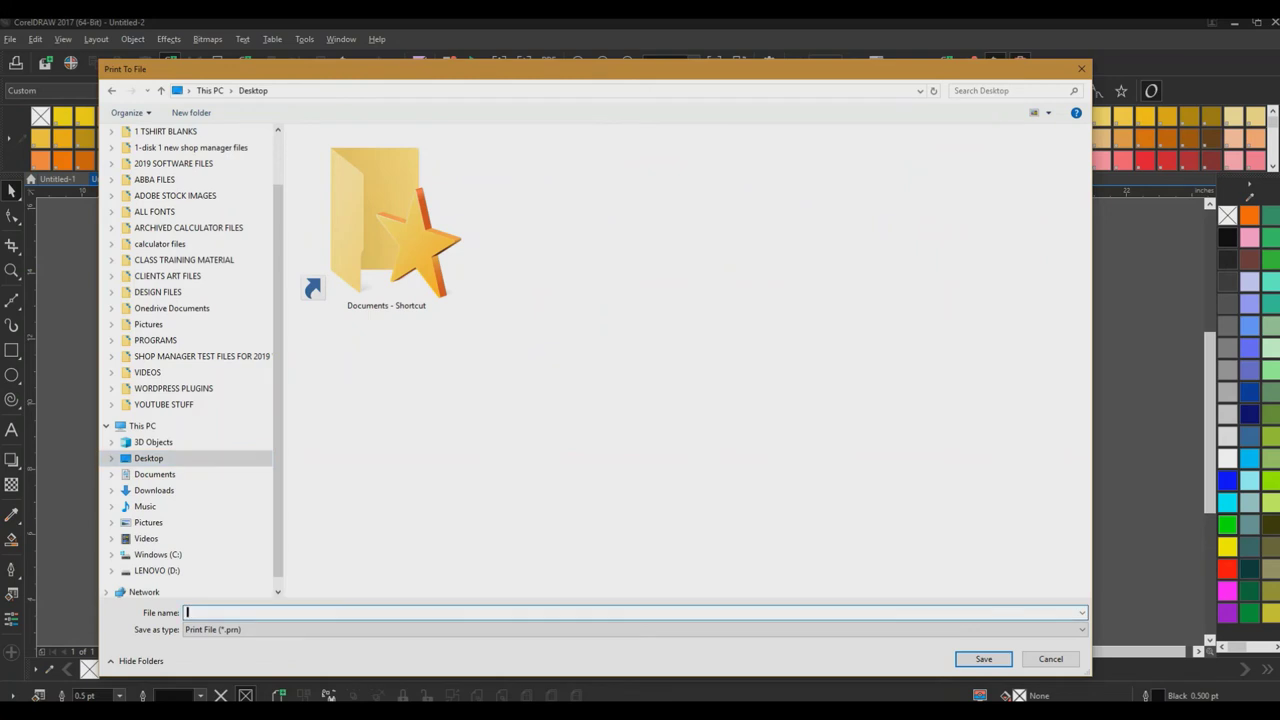
type("PRINT FILE")
key("Return")
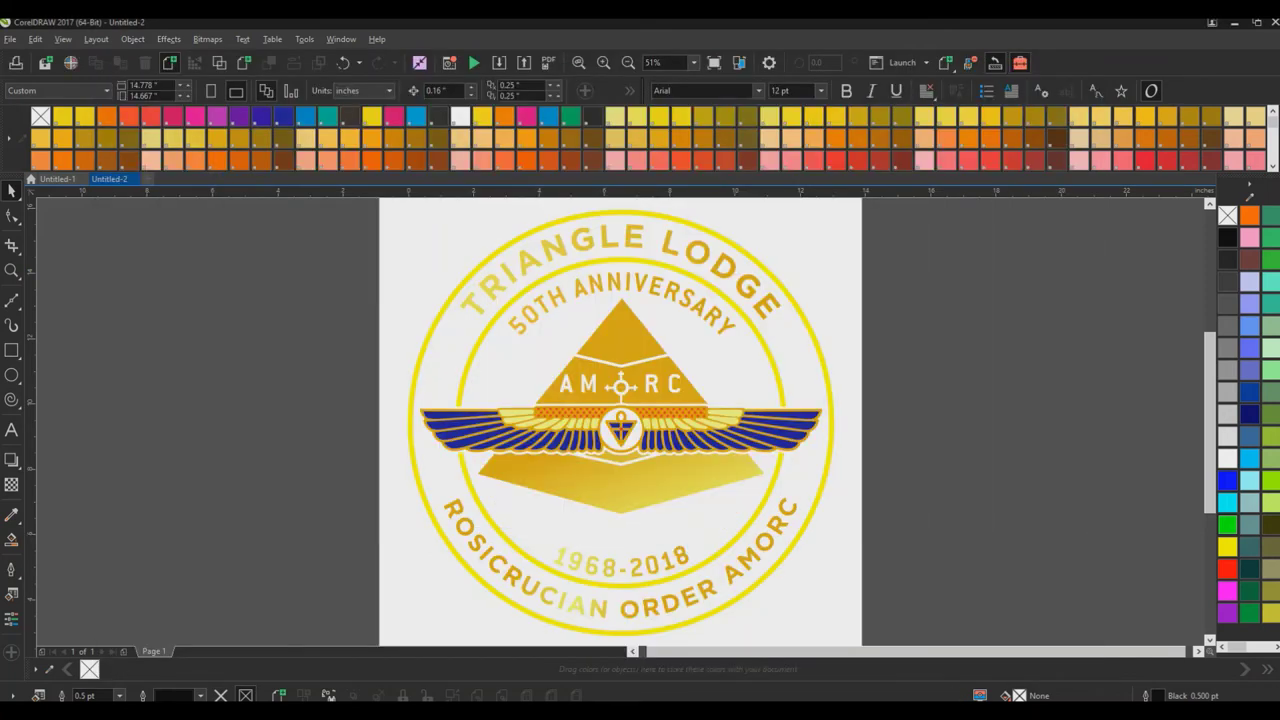
Open PRINT FILE.prn from the desktop in CorelDRAW, importing its text as curves.
left_click(1234, 22)
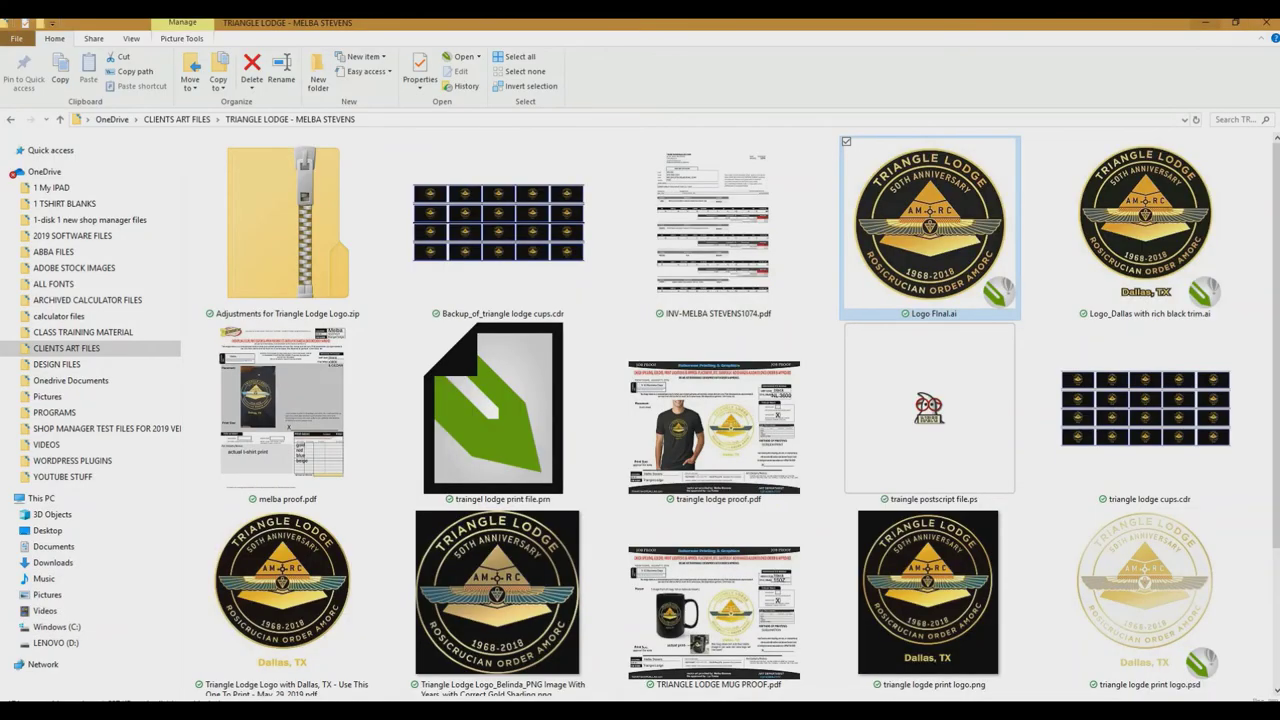
left_click(1206, 22)
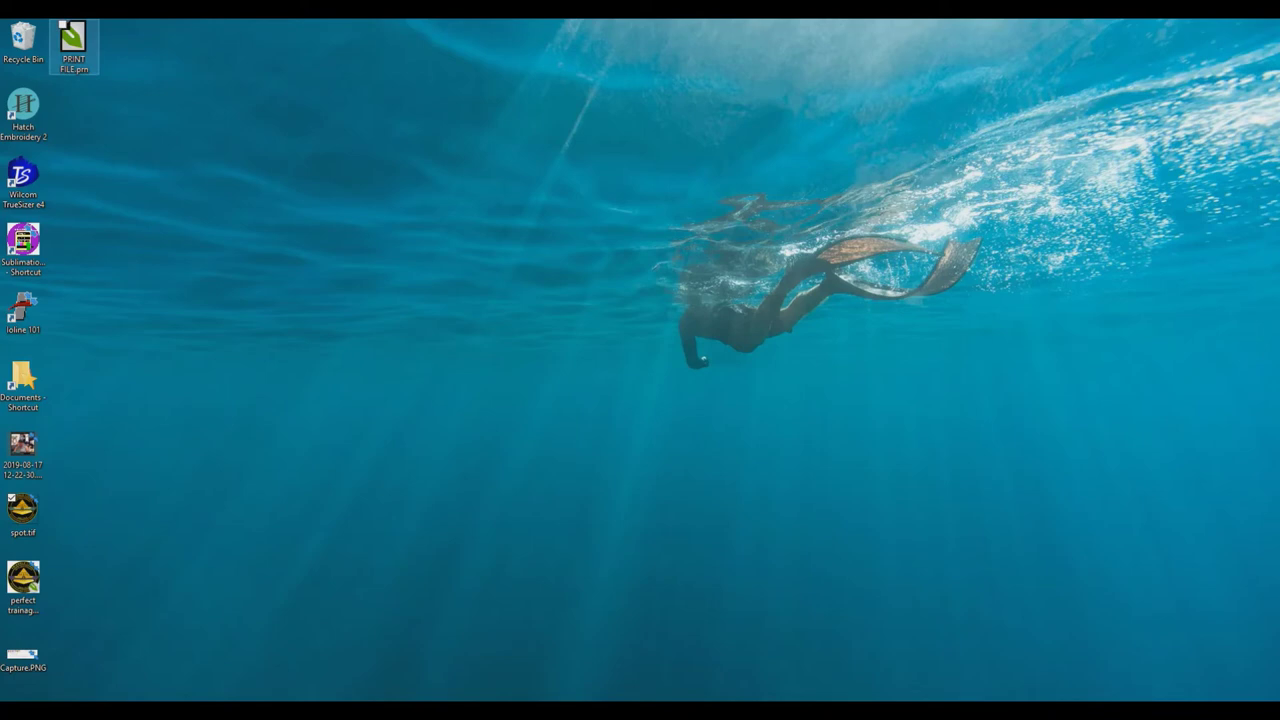
left_click_drag(73, 42, 294, 188)
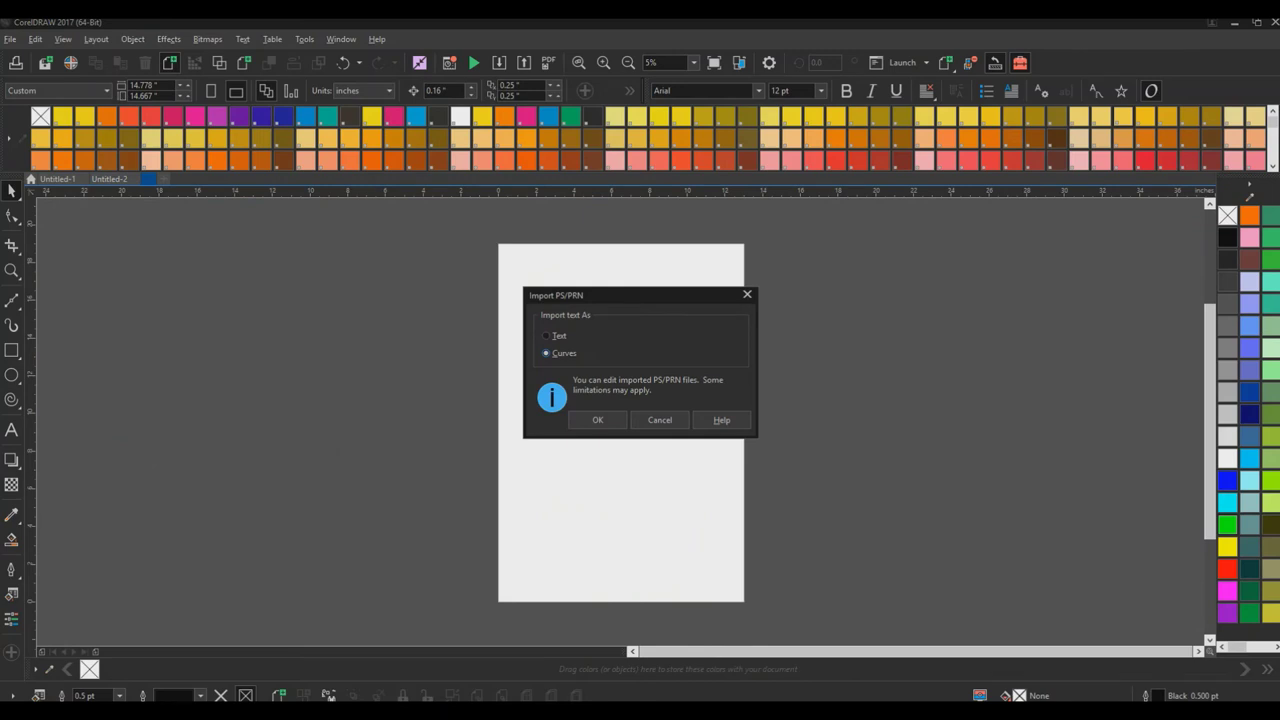
left_click(598, 420)
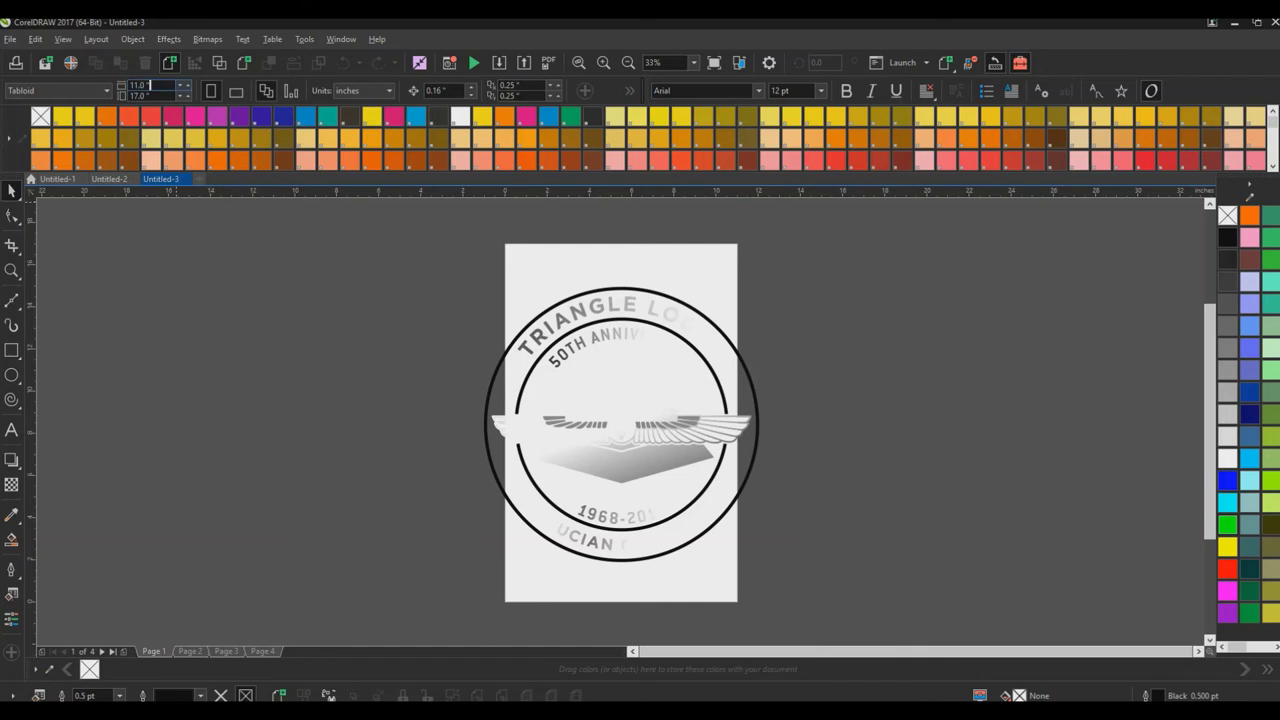
Set the imported document's page size to 13 inches wide by 19 inches high.
left_click_drag(150, 86, 88, 90)
type("13")
double_click(140, 96)
type("19")
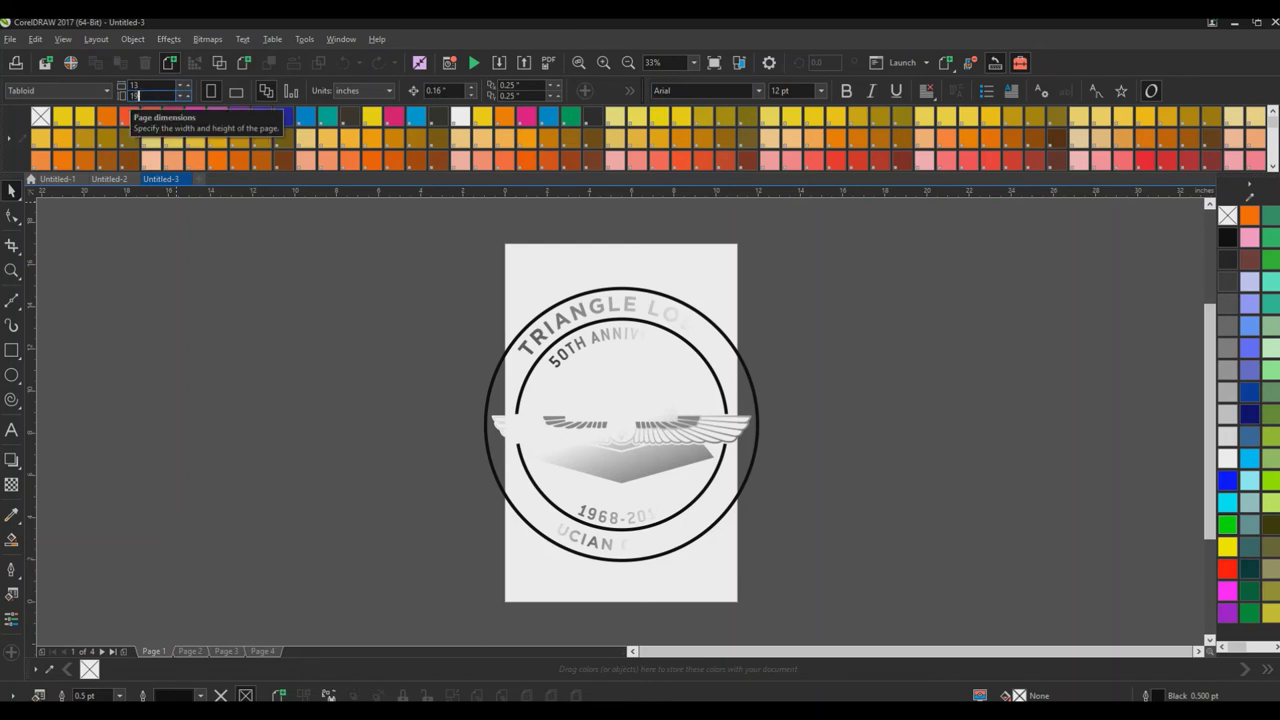
key("Return")
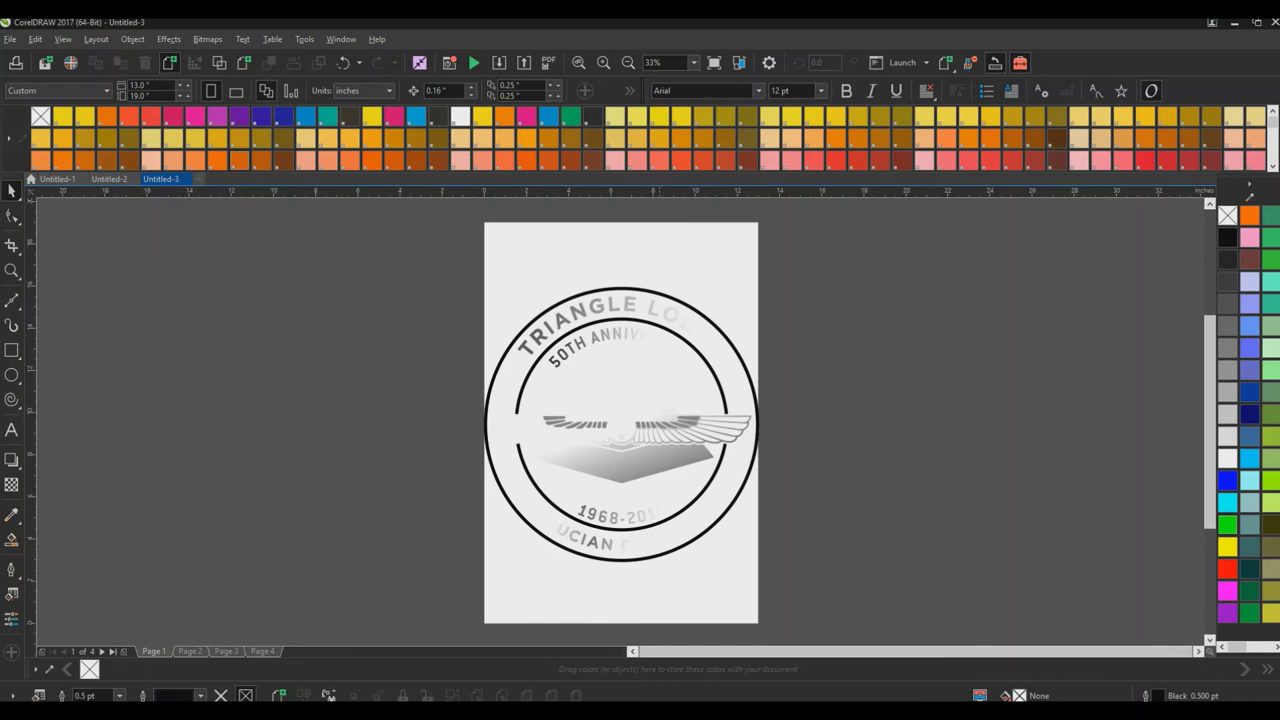
Review the imported separation plates on pages 1 to 4, ending back on page 1.
mouse_move(1210, 422)
left_mouse_down()
mouse_move(1210, 359)
mouse_move(1210, 417)
left_mouse_up()
left_click(586, 325)
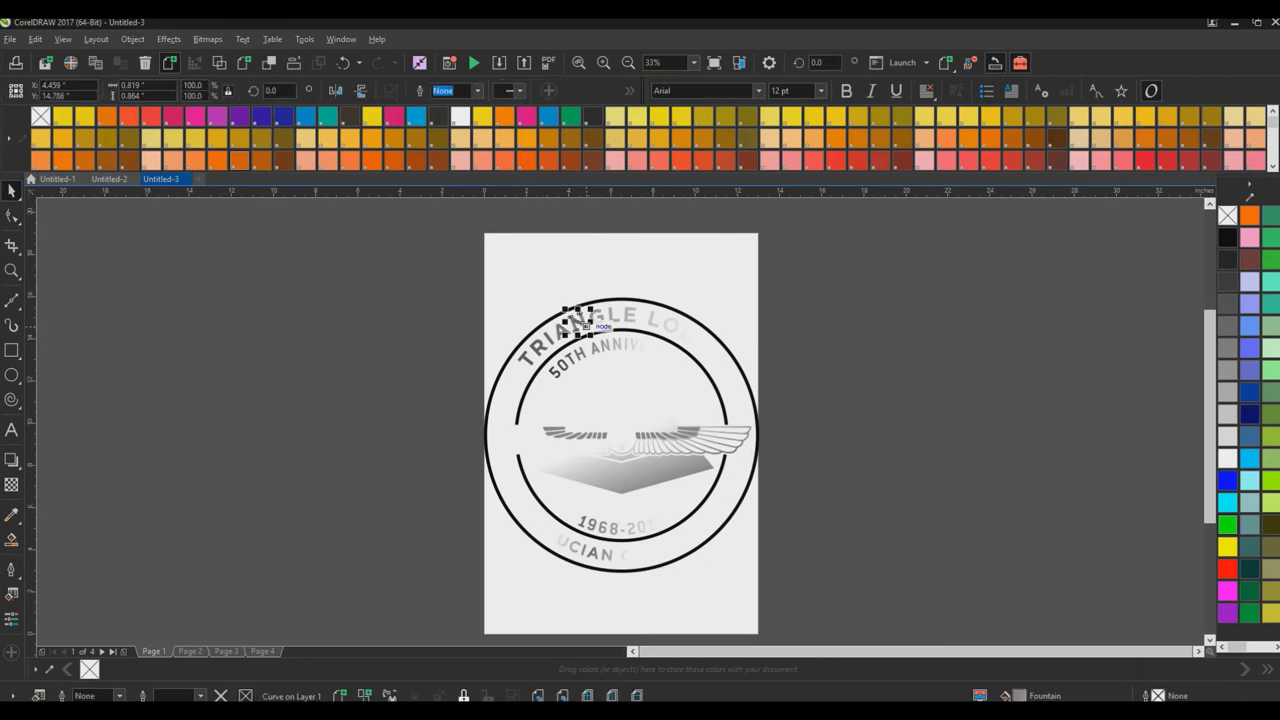
left_click(525, 263)
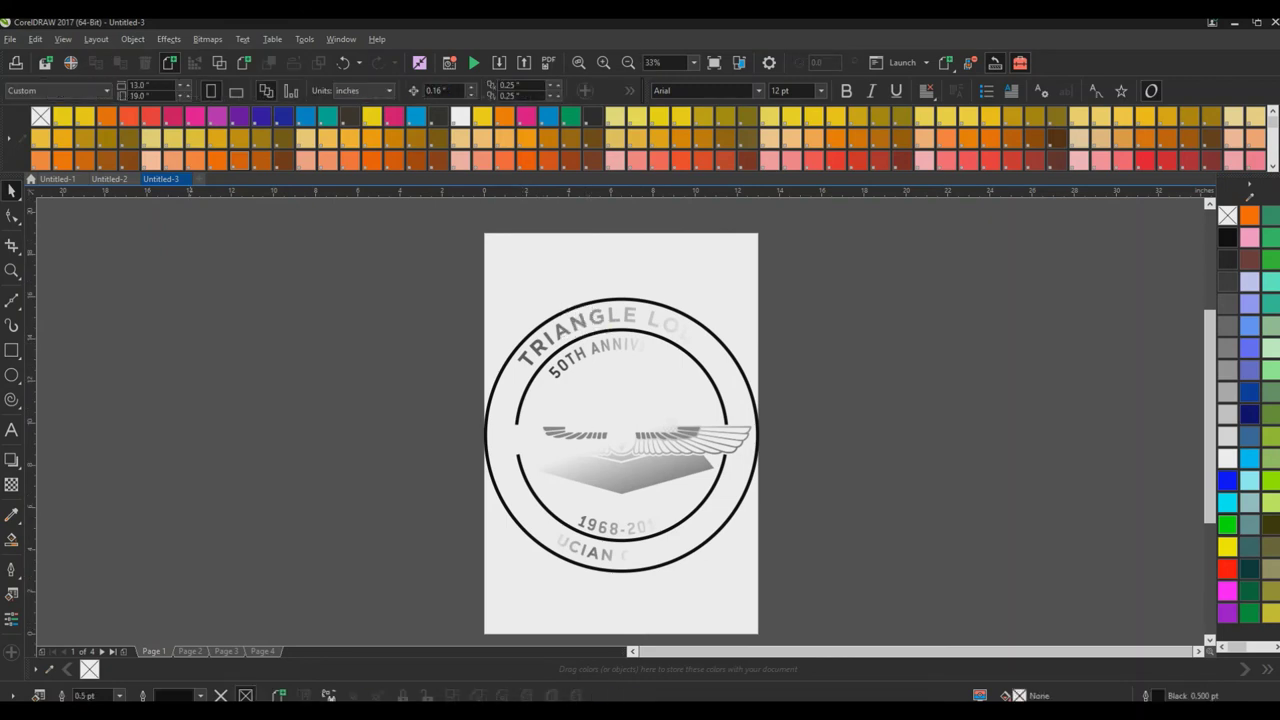
left_click(189, 651)
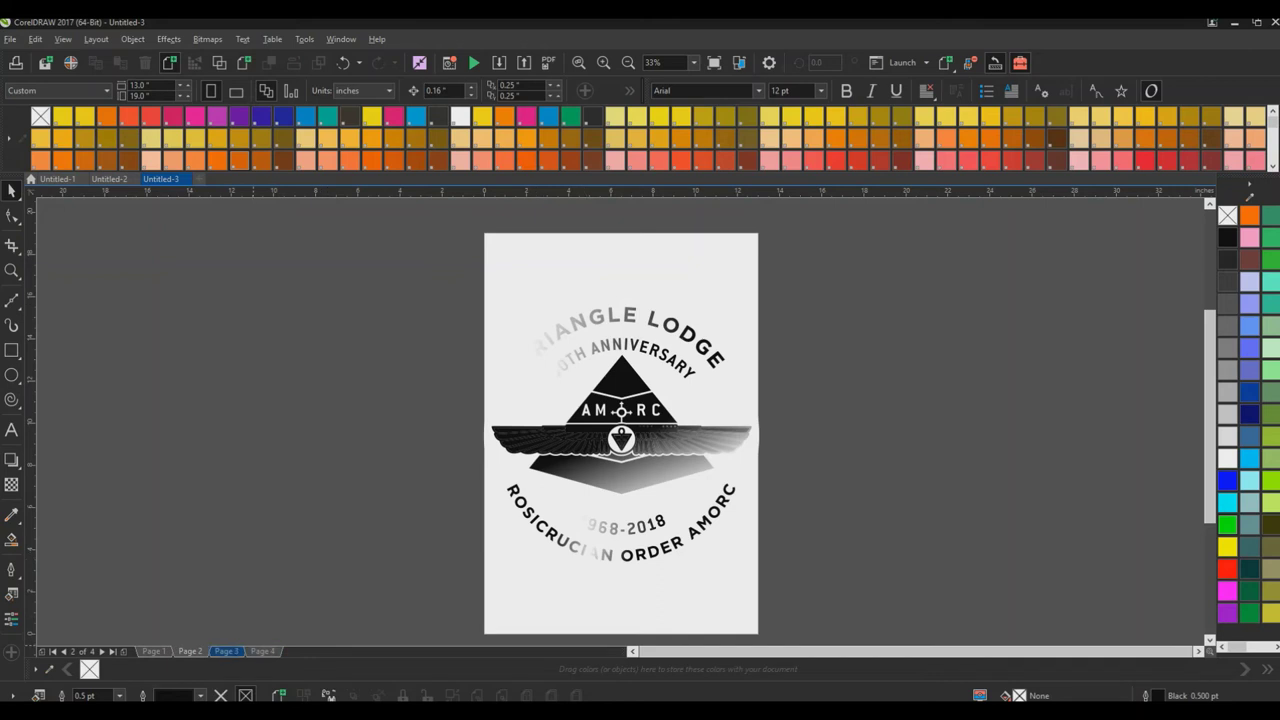
left_click(226, 651)
left_click(262, 651)
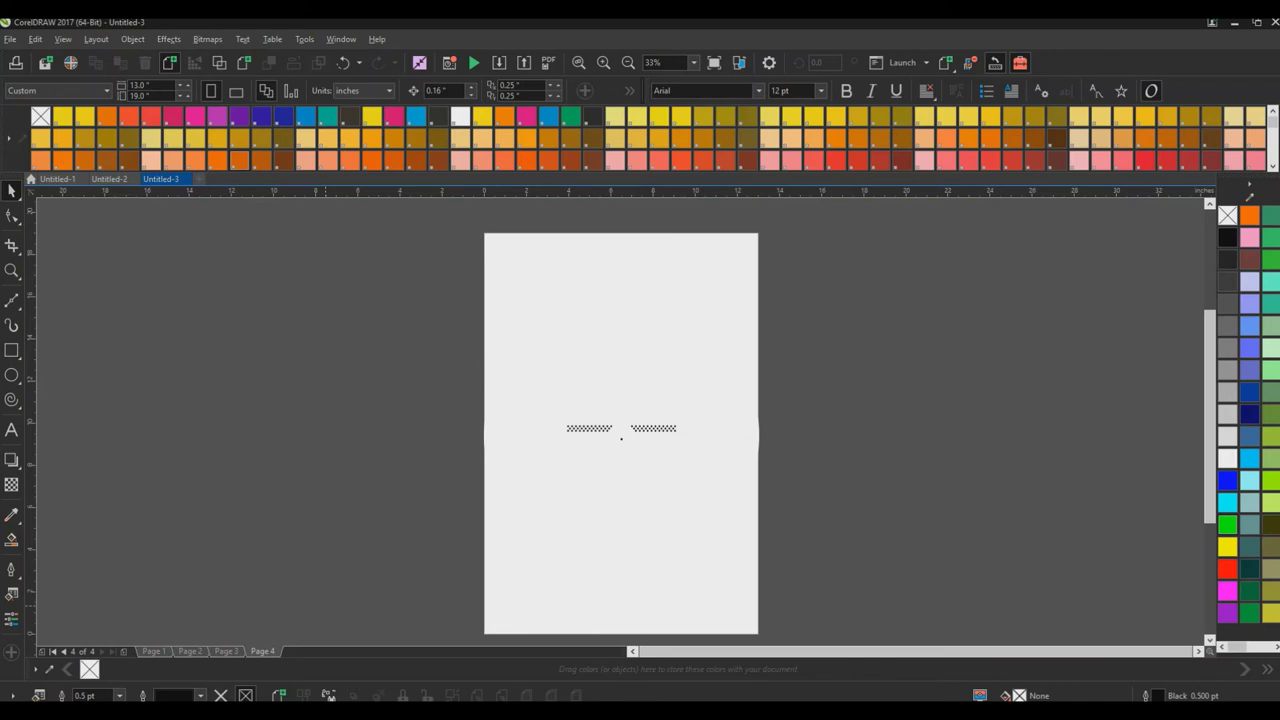
left_click(455, 712)
left_click(226, 651)
key("Page_Up")
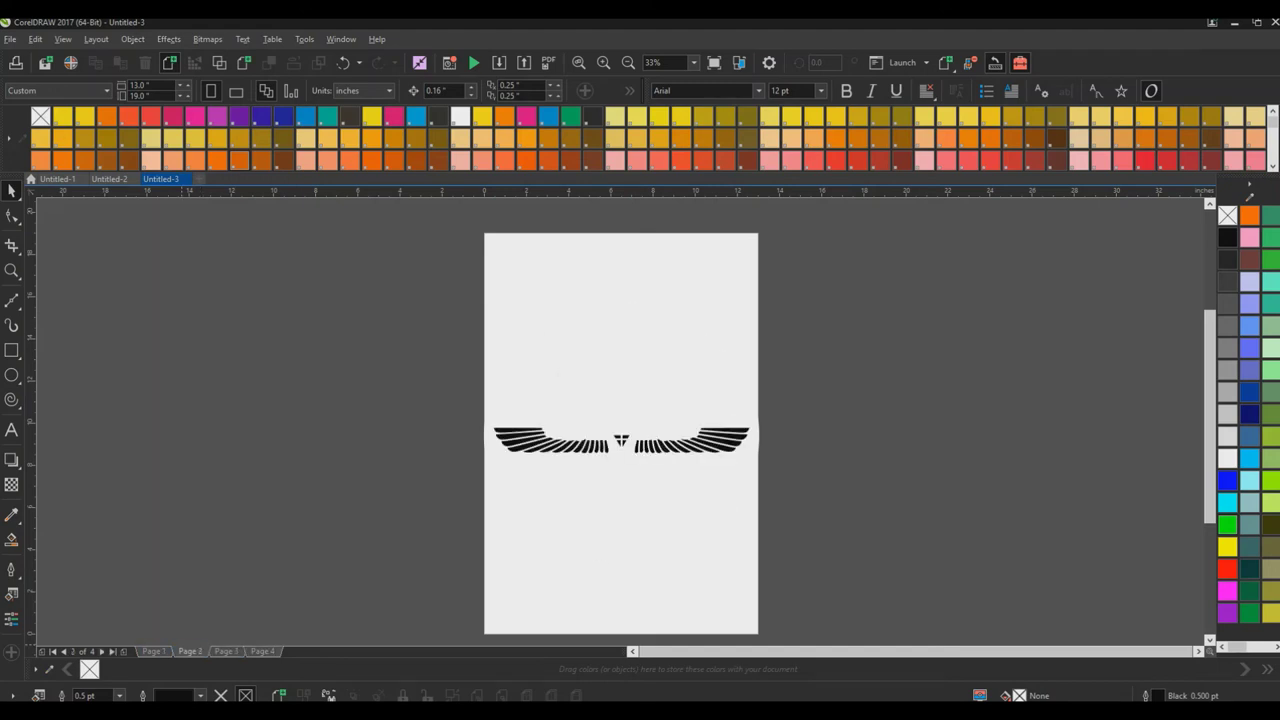
key("Page_Up")
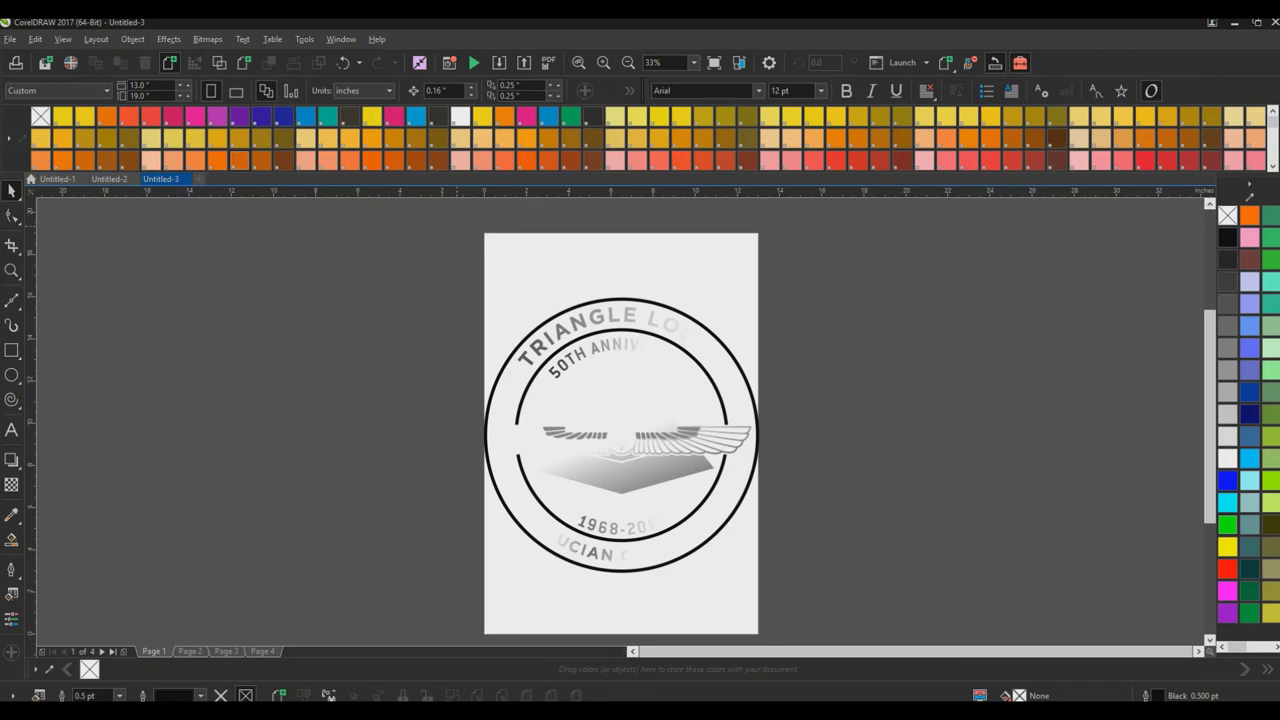
Convert all the artwork on page 1 to a 300 dpi Grayscale (8-bit) bitmap.
left_click_drag(456, 226, 776, 612)
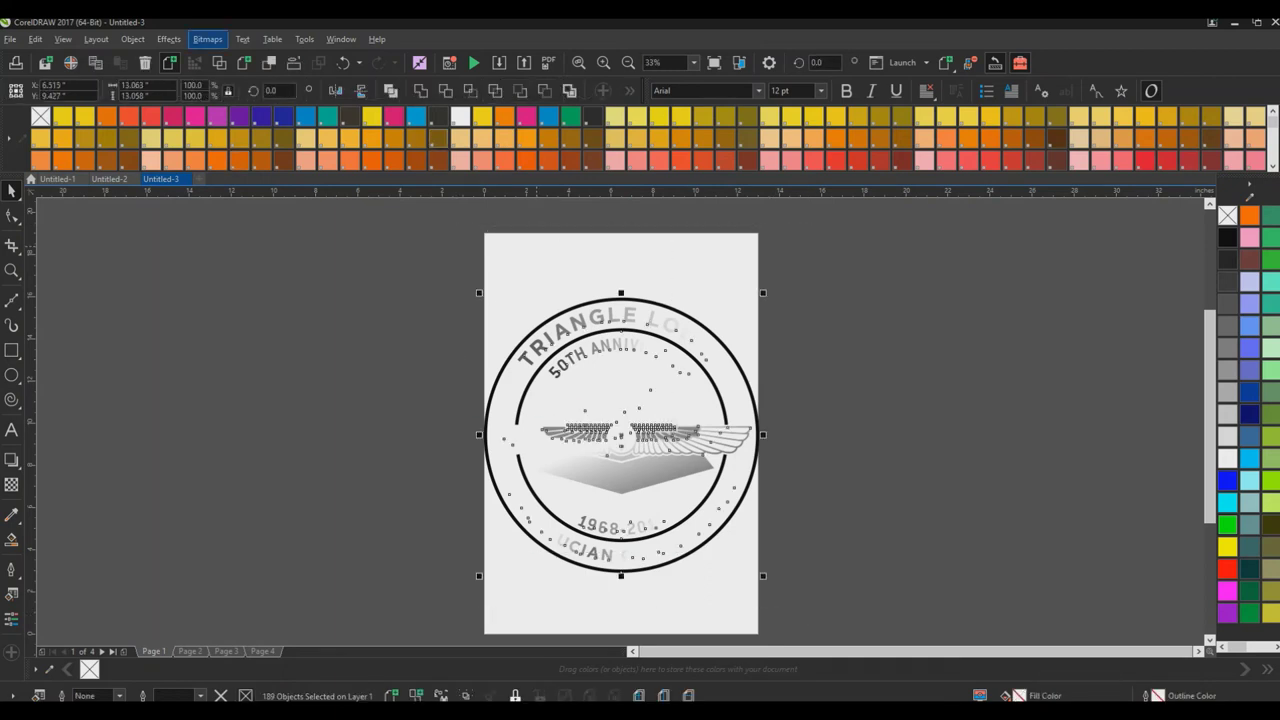
left_click(207, 39)
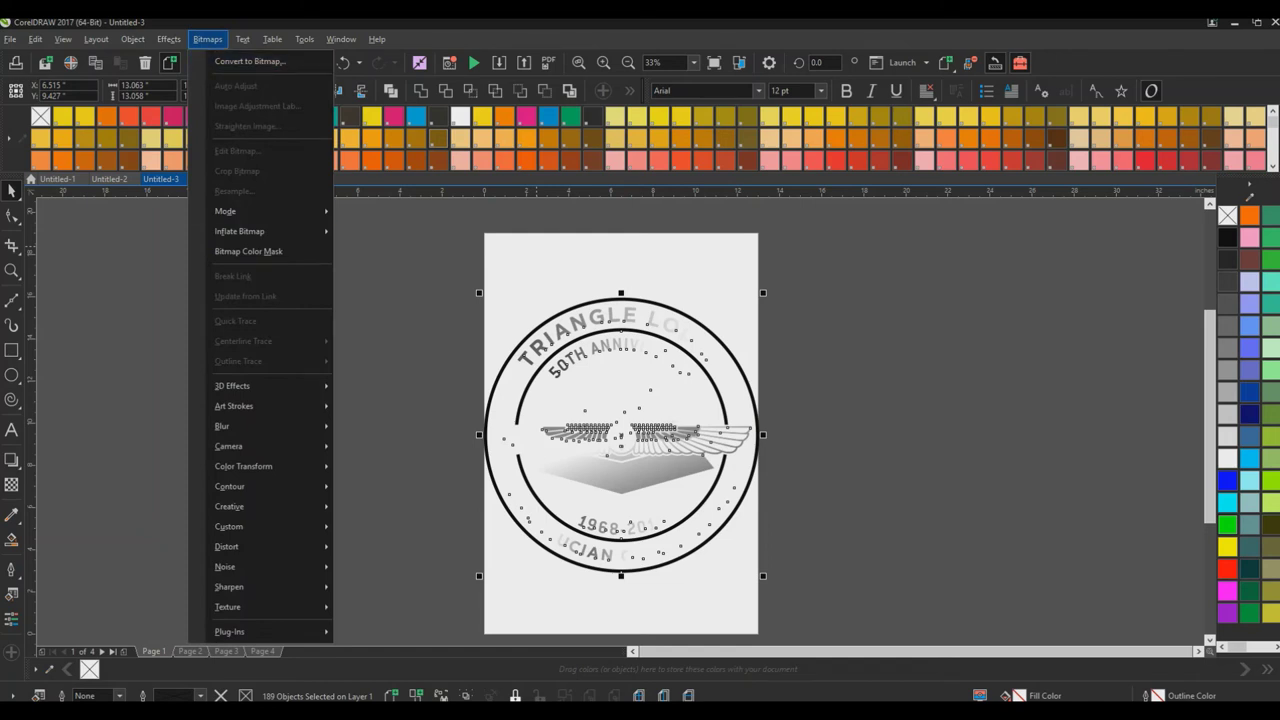
mouse_move(225, 211)
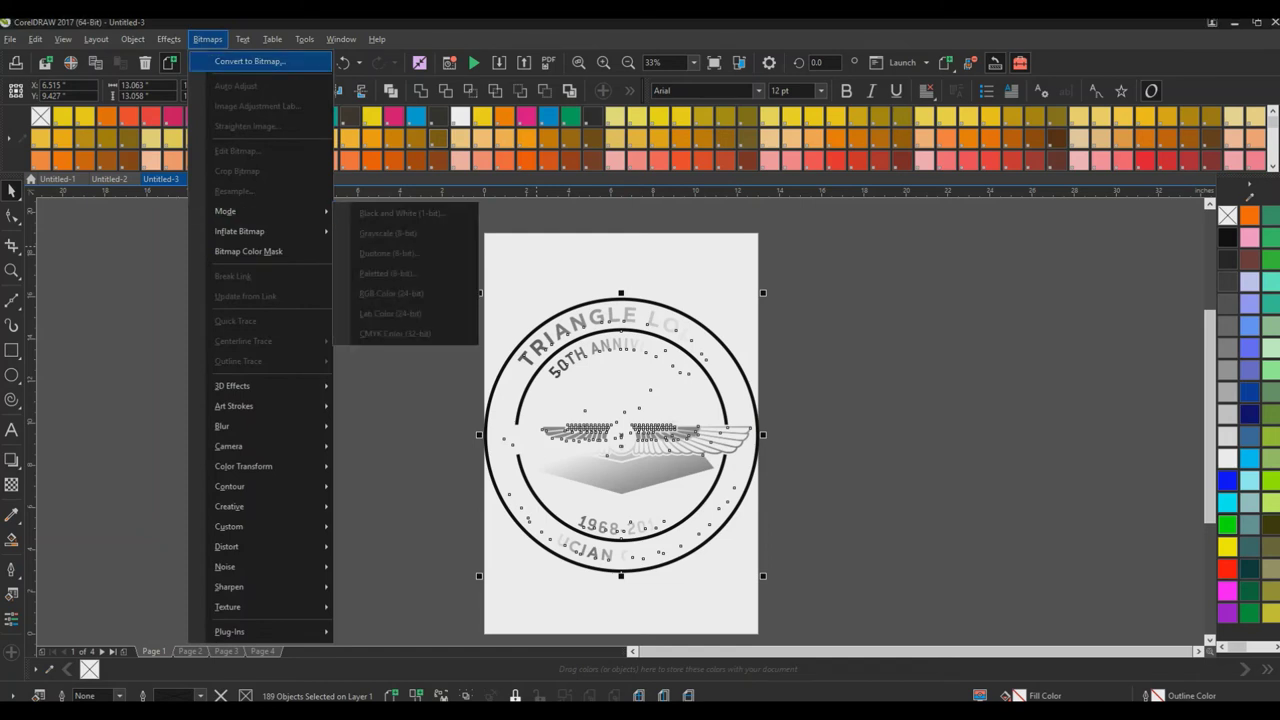
left_click(250, 61)
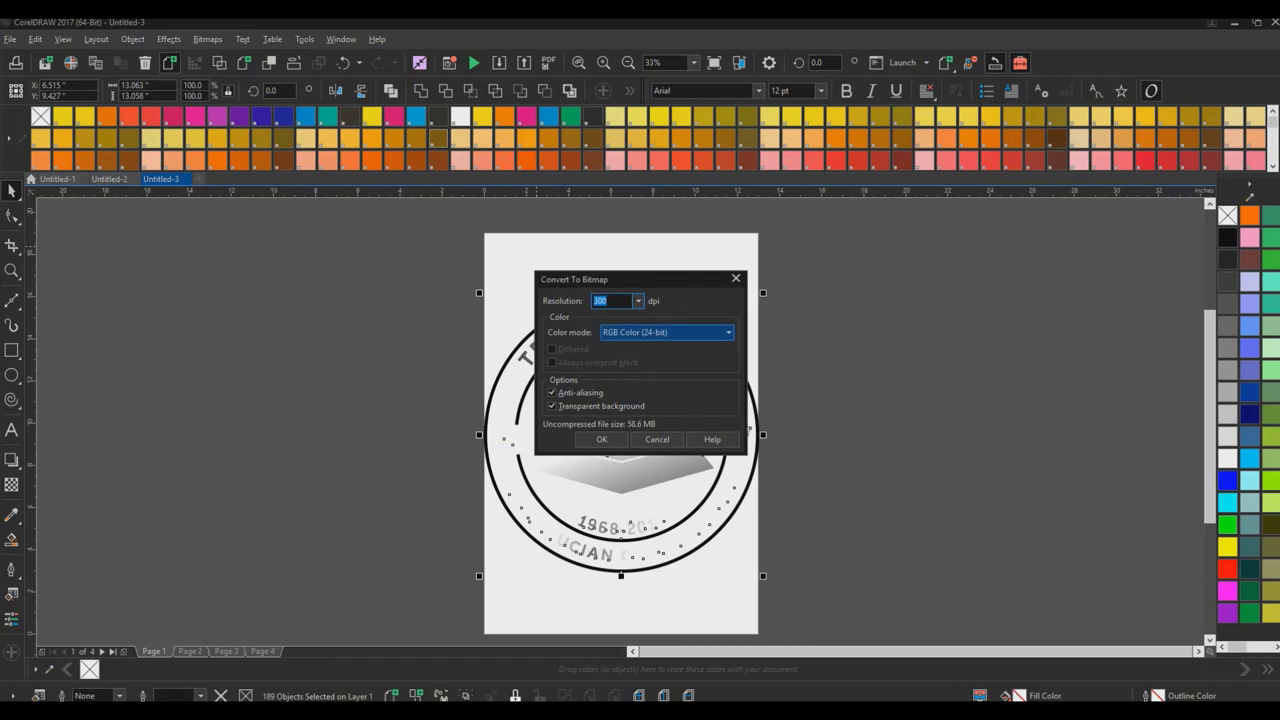
left_click(666, 332)
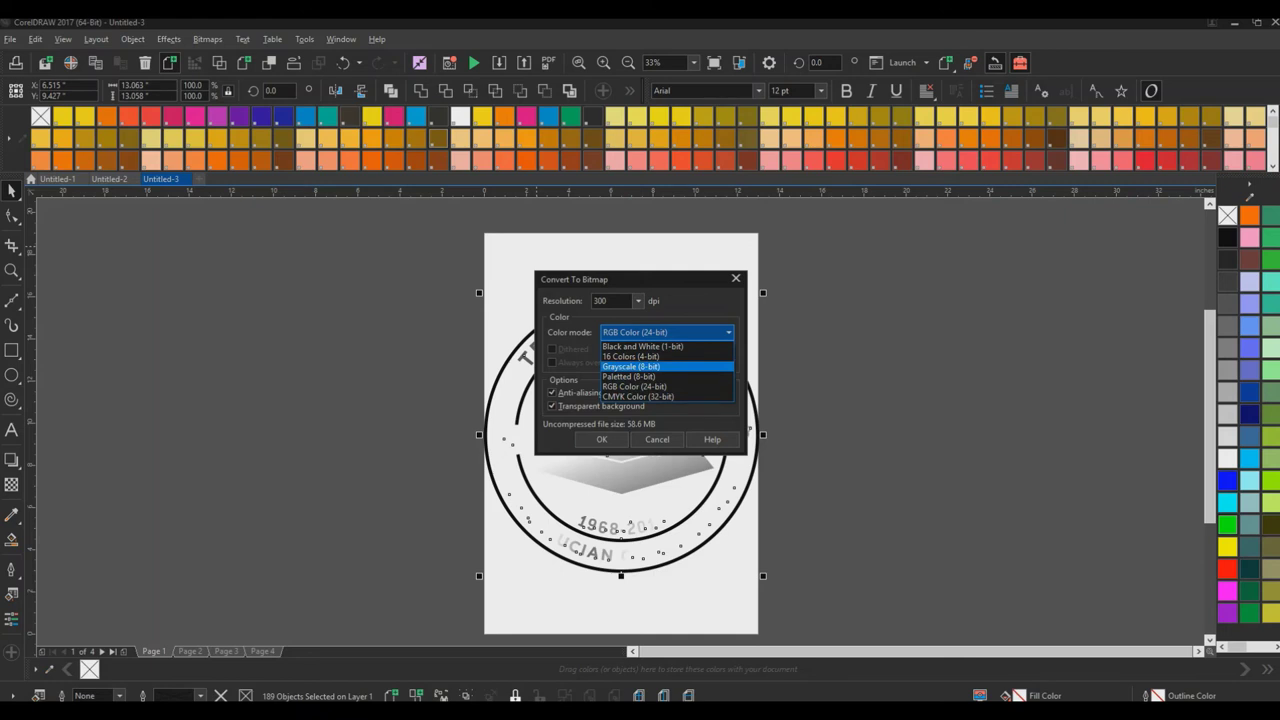
left_click(632, 367)
key("Return")
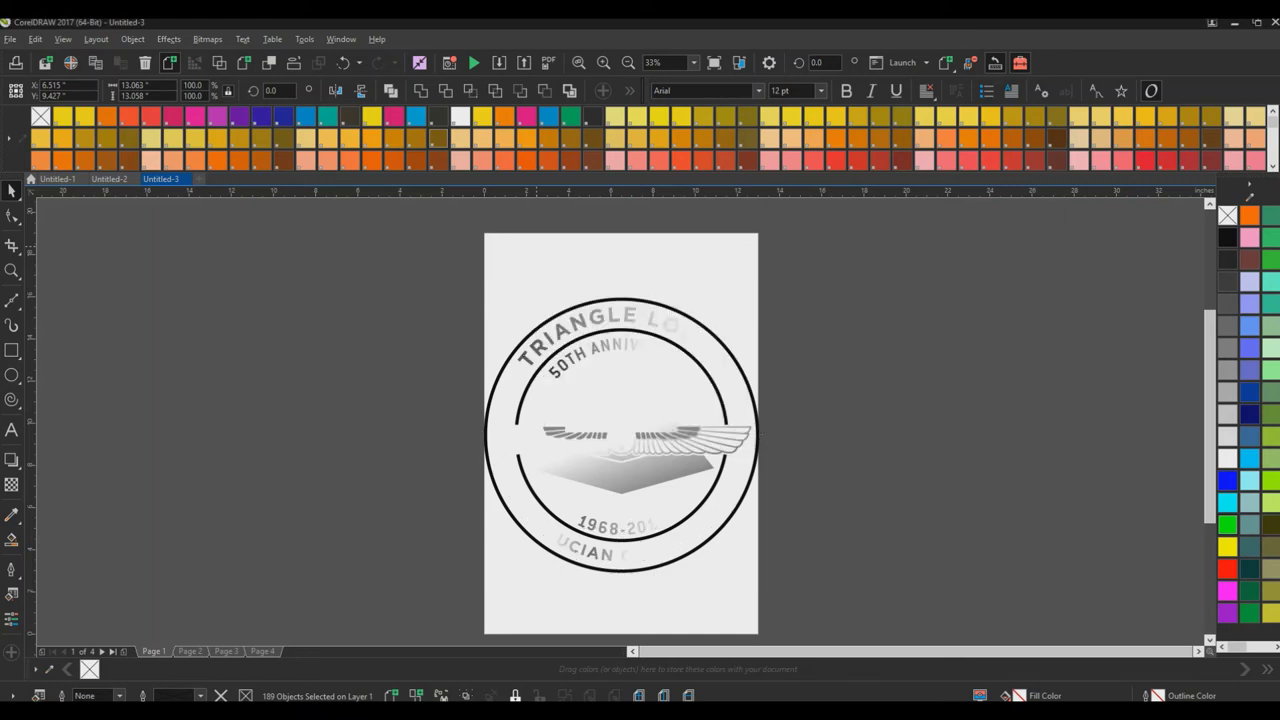
Convert the grayscale bitmap to Black and White (1-bit) using a round halftone at 22 degrees and 45 lines per inch.
left_click(614, 342)
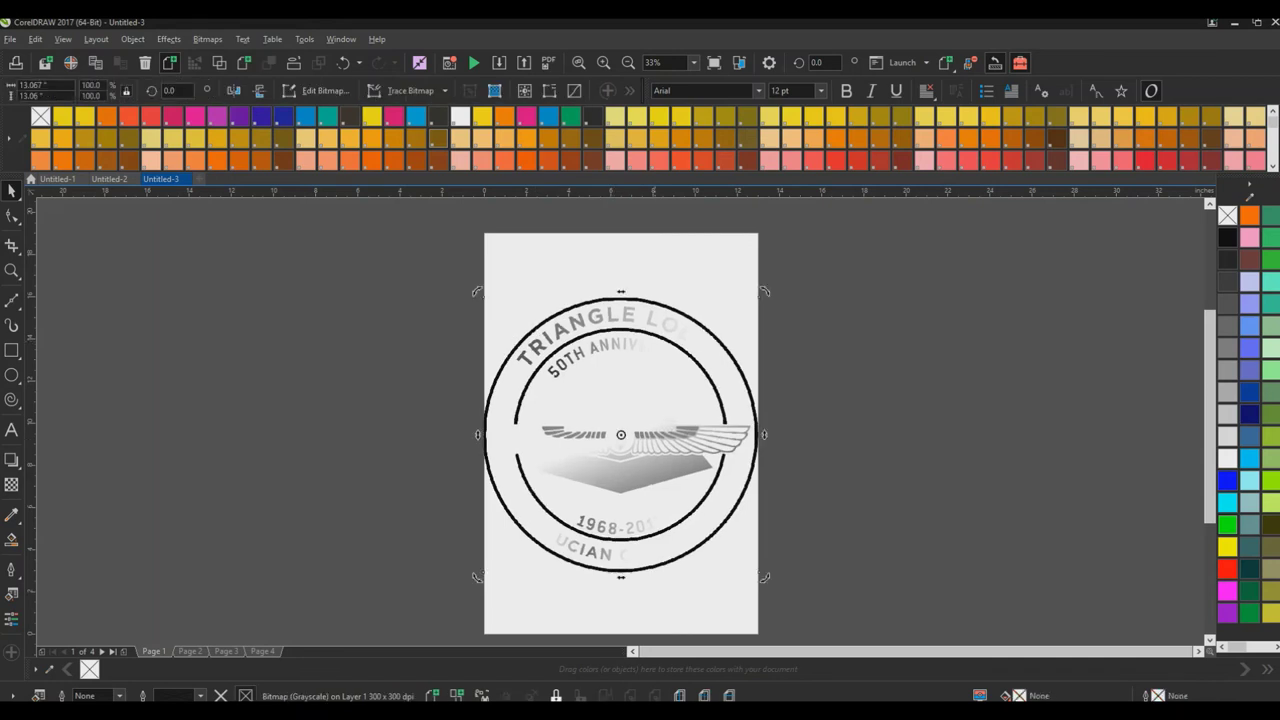
left_click(207, 39)
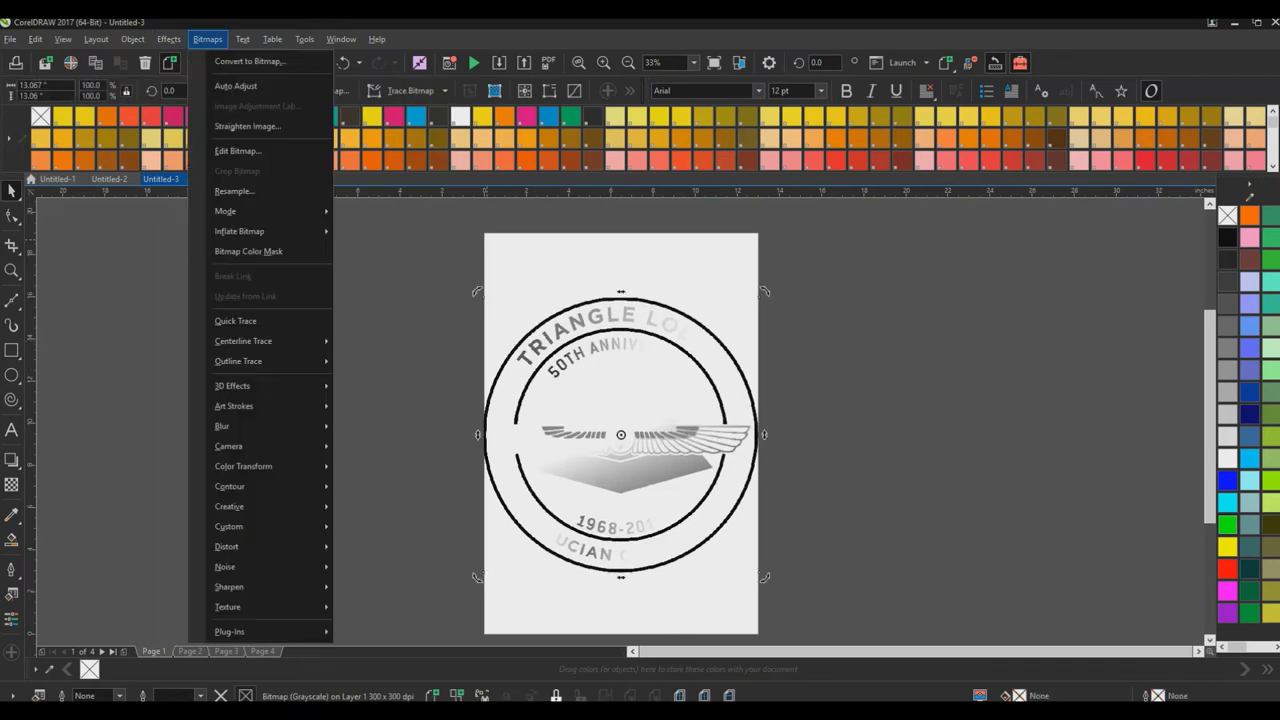
mouse_move(250, 211)
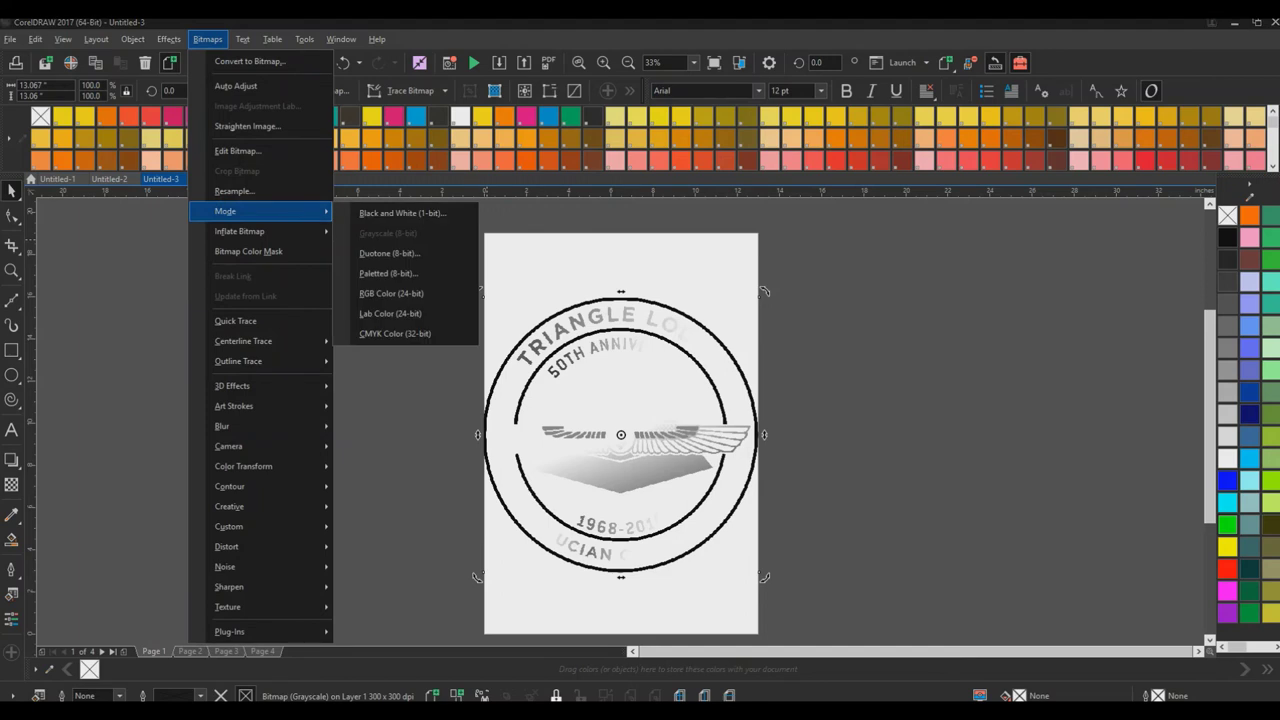
left_click(344, 214)
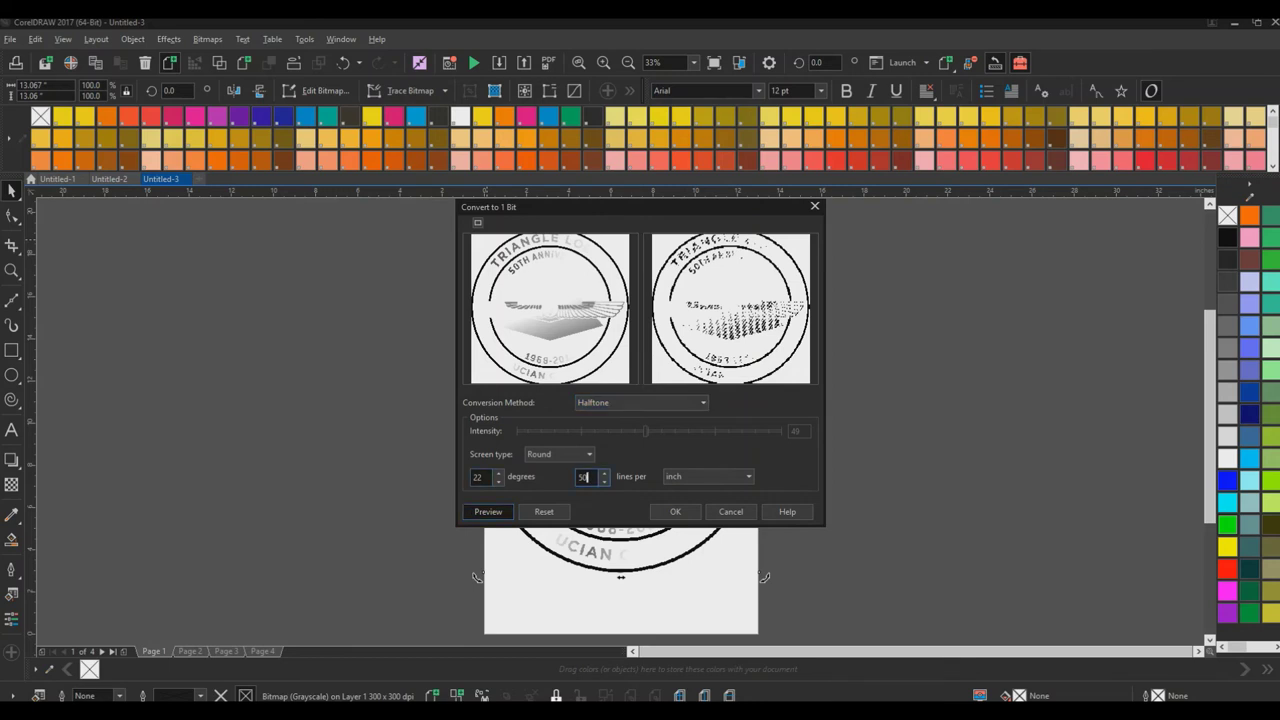
double_click(584, 477)
type("45")
key("Return")
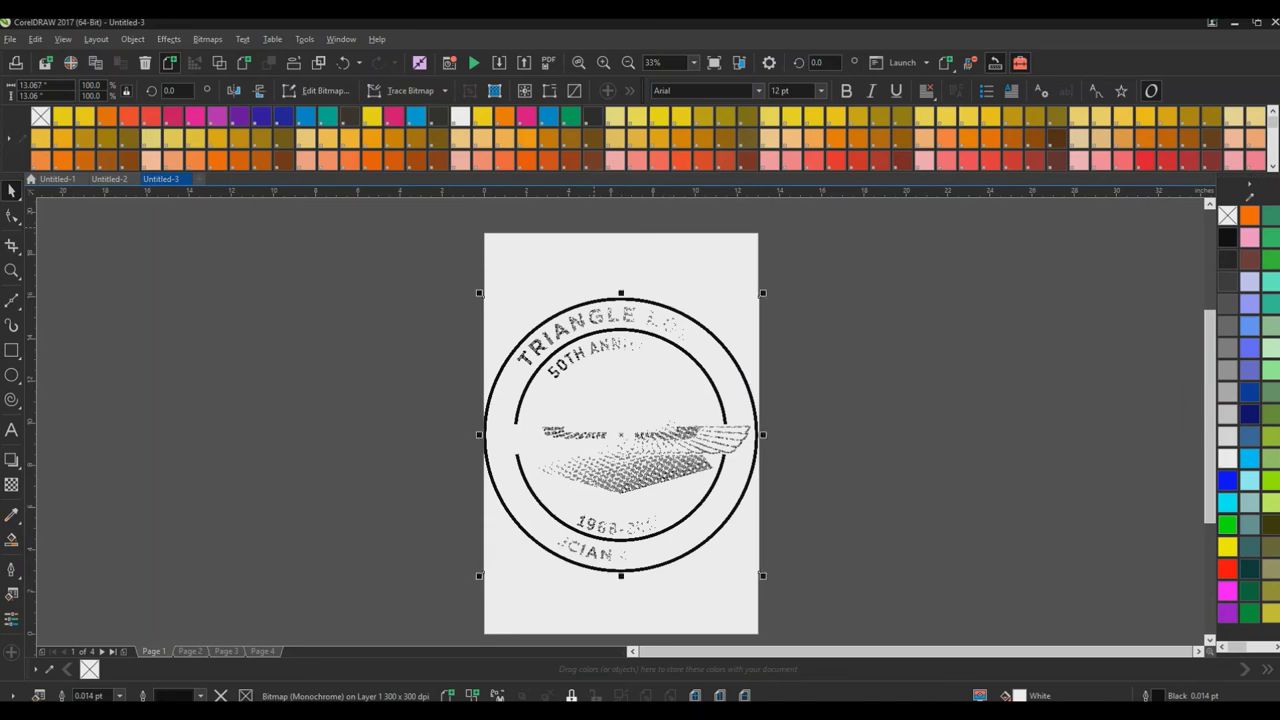
Examine the halftone dots of the page 1 plate up close, and check the plates on pages 2 to 4.
left_click(603, 62)
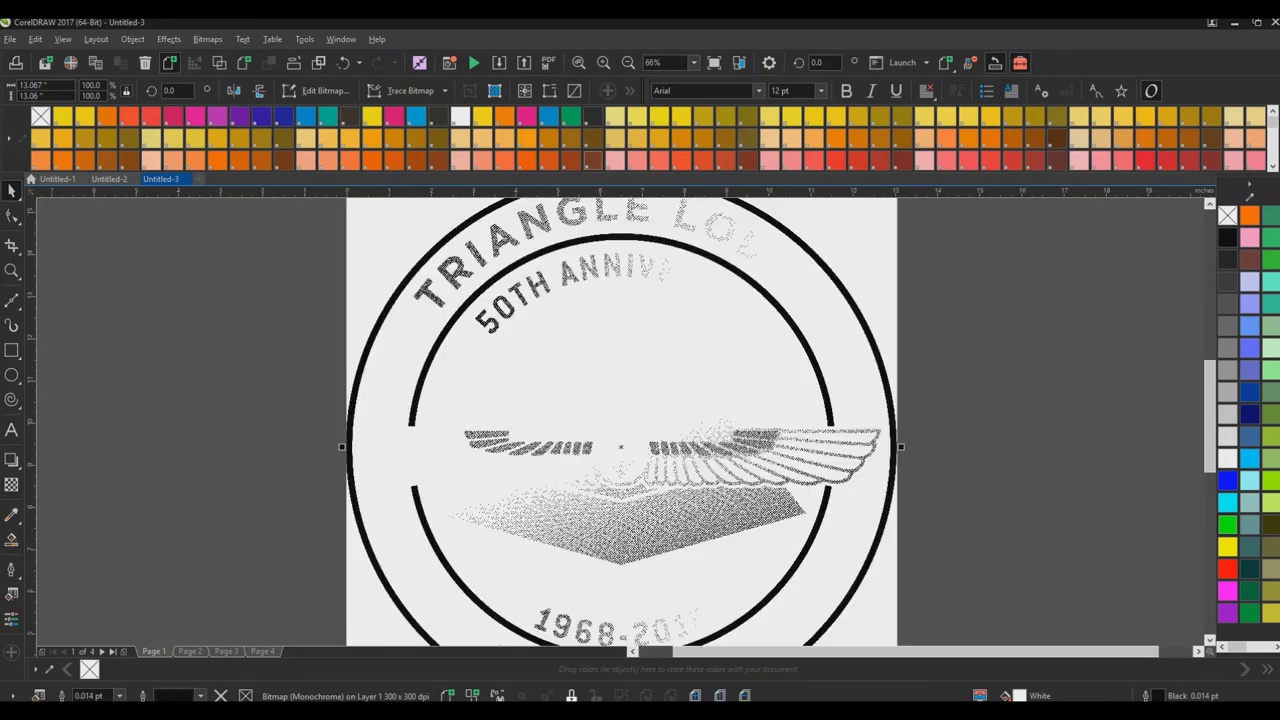
left_click(603, 62)
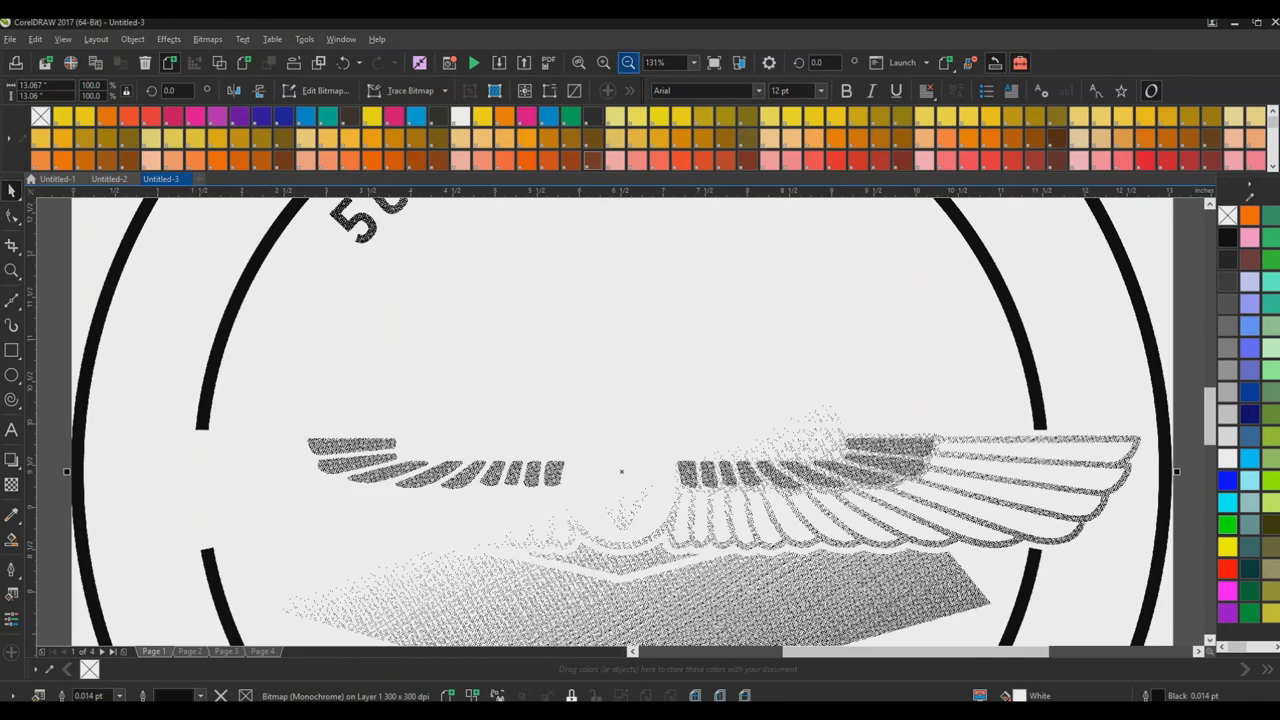
left_click(628, 62)
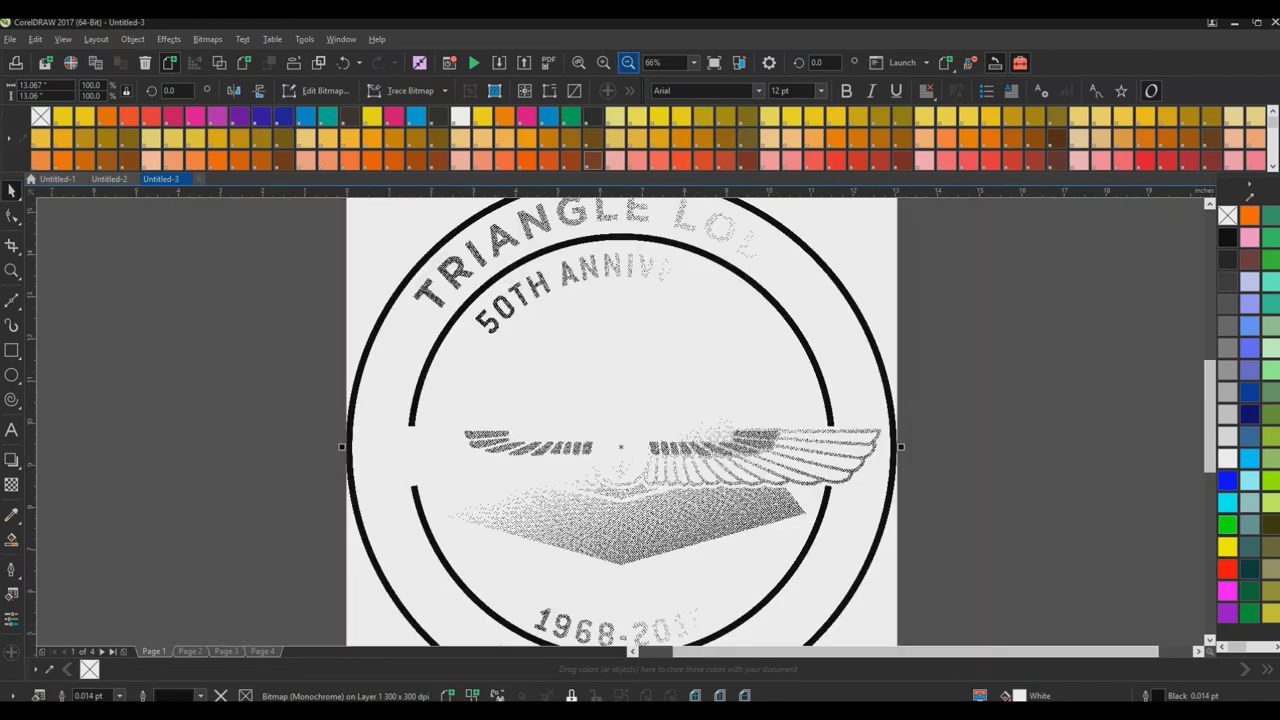
left_click(603, 62)
left_click(603, 62)
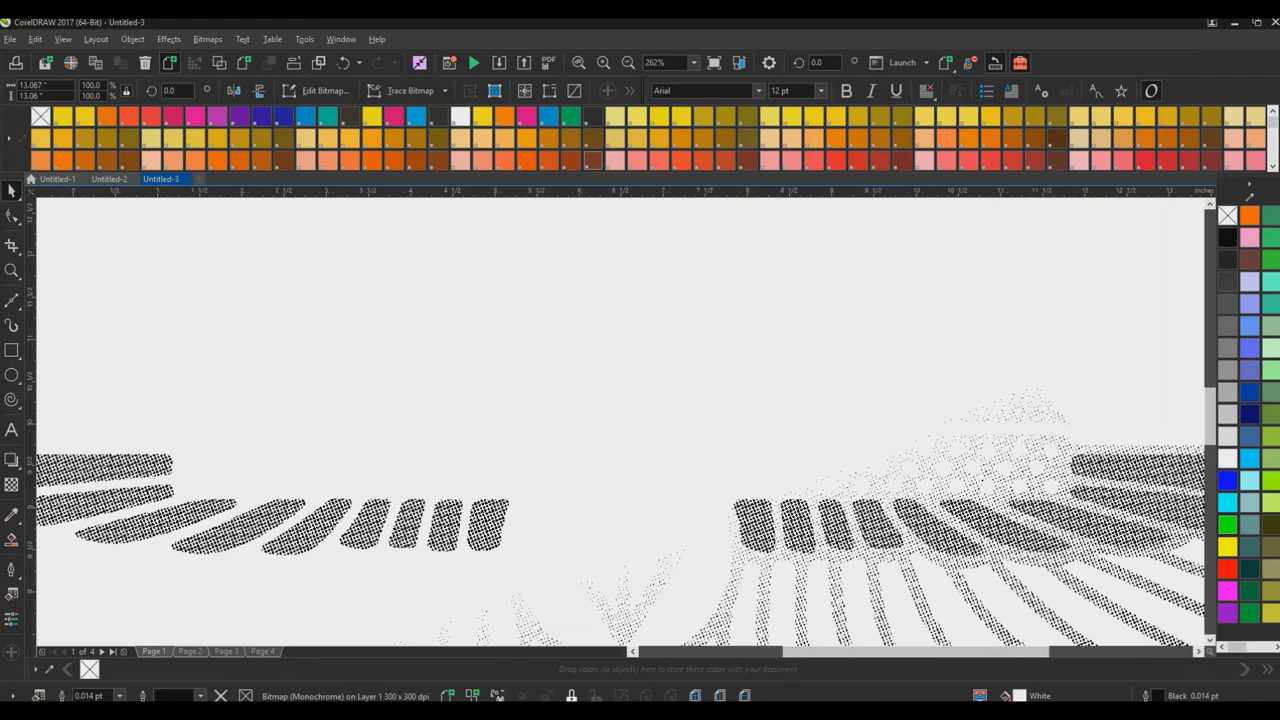
left_click(628, 62)
left_click(628, 62)
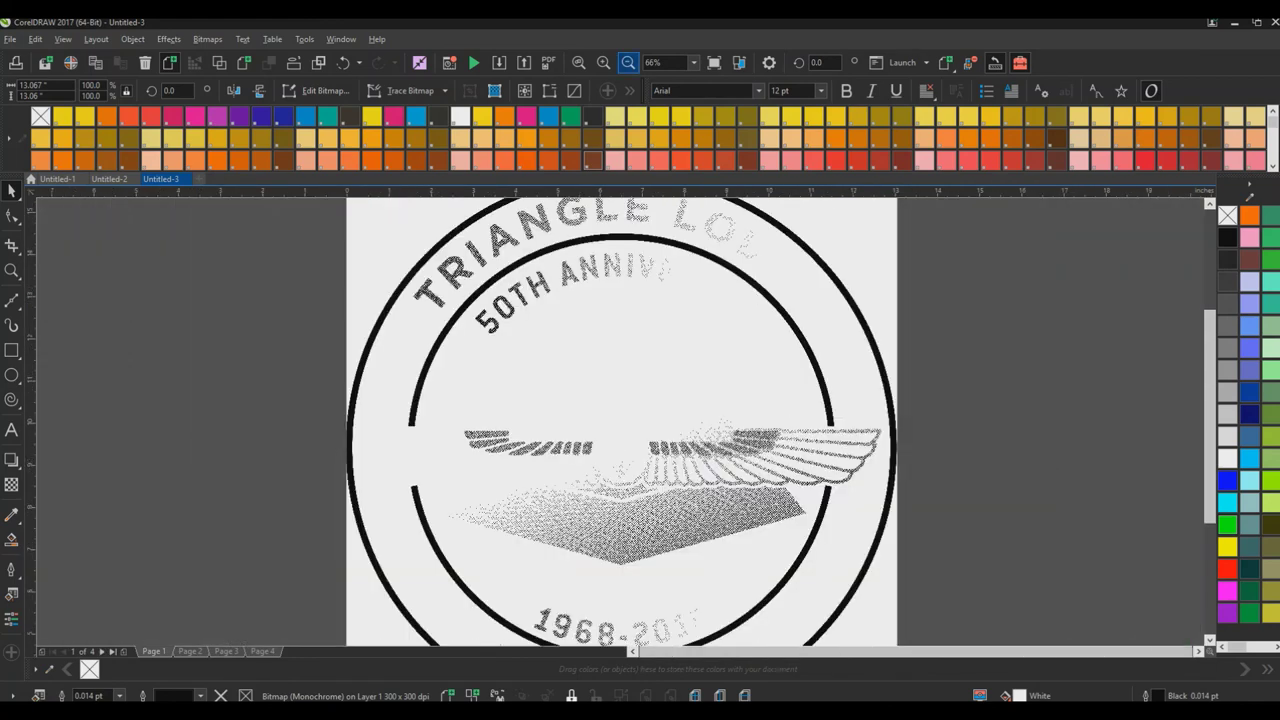
left_click(628, 62)
left_click(190, 651)
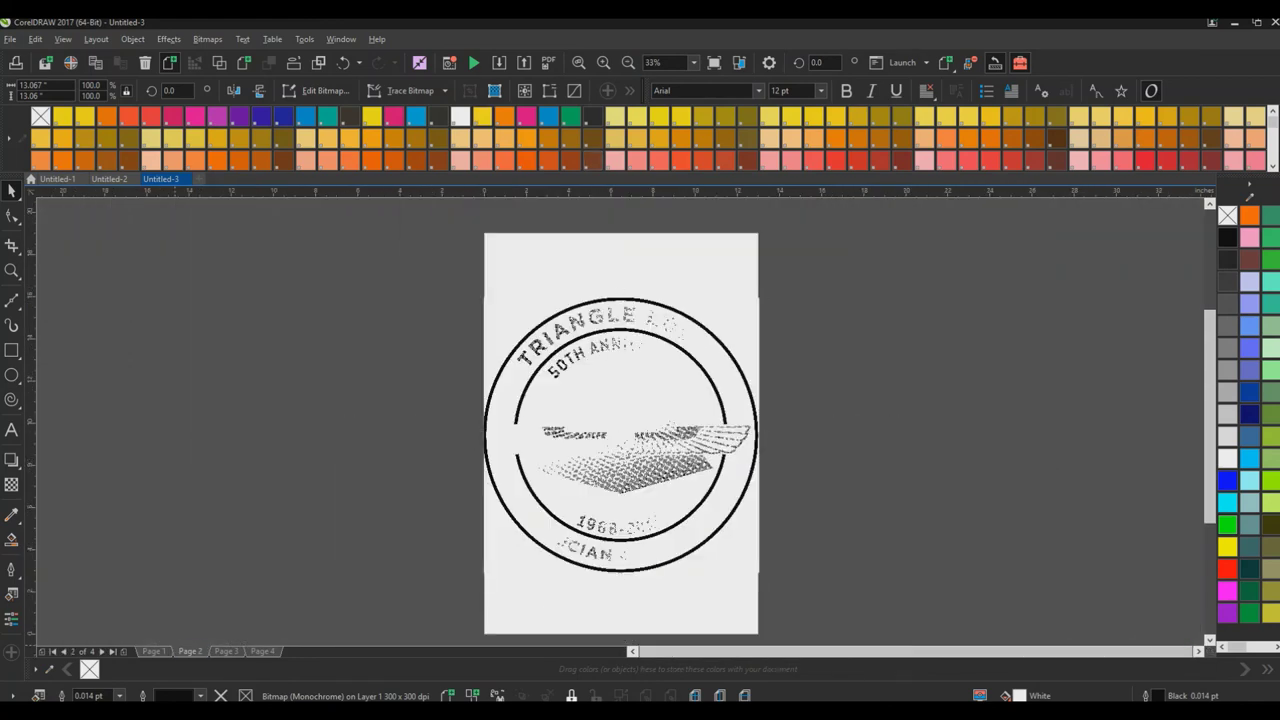
left_click(226, 651)
left_click(262, 651)
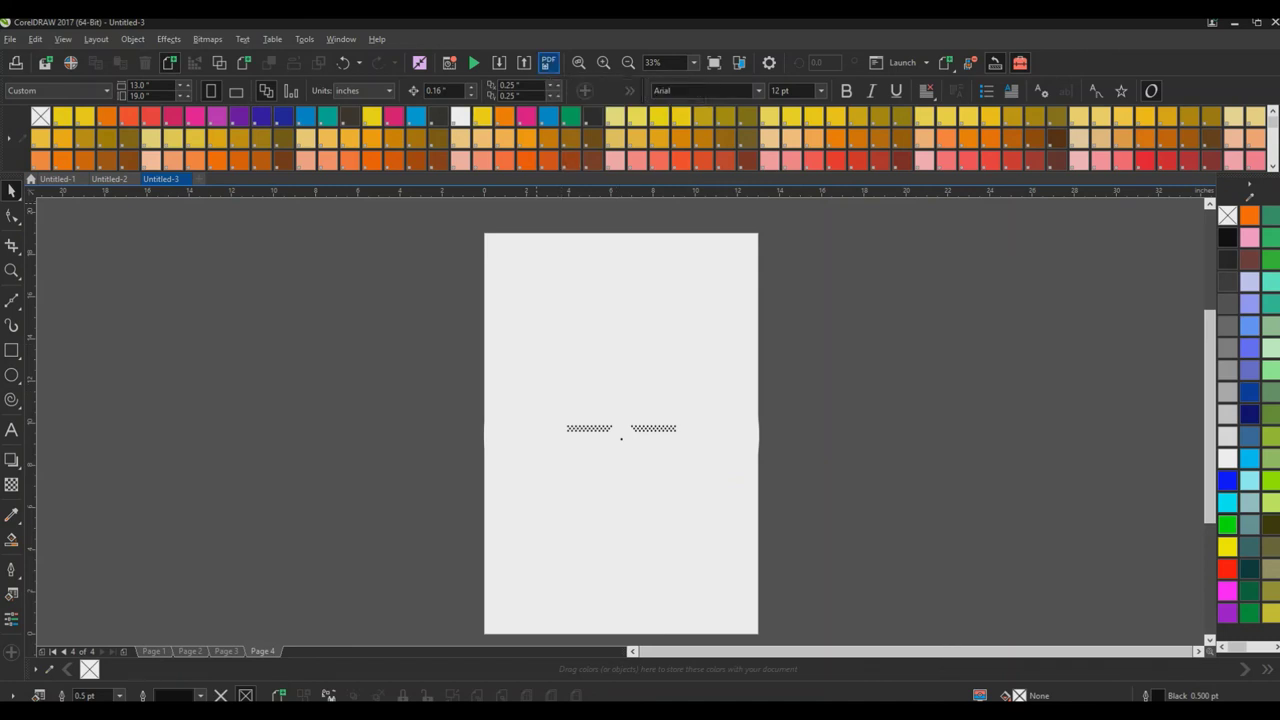
Publish the document to the Desktop as Untitled-3.pdf with the Archiving (RGB) preset.
left_click(549, 64)
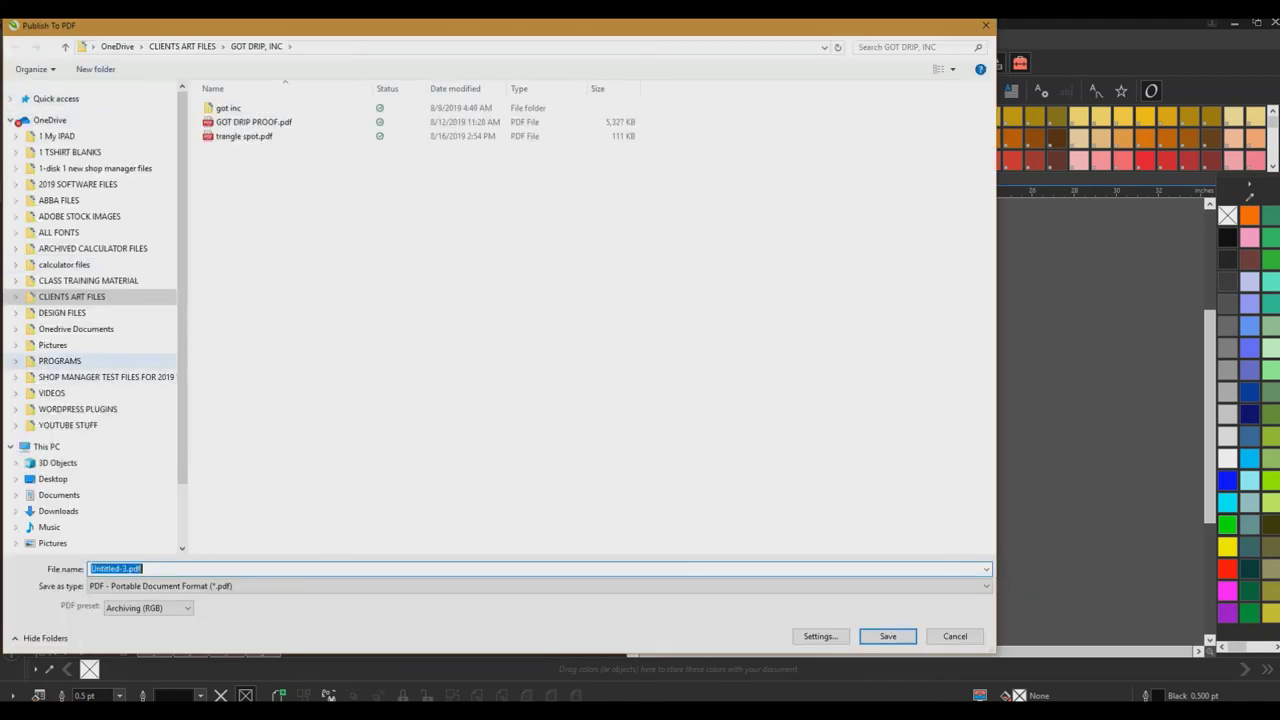
left_click(53, 479)
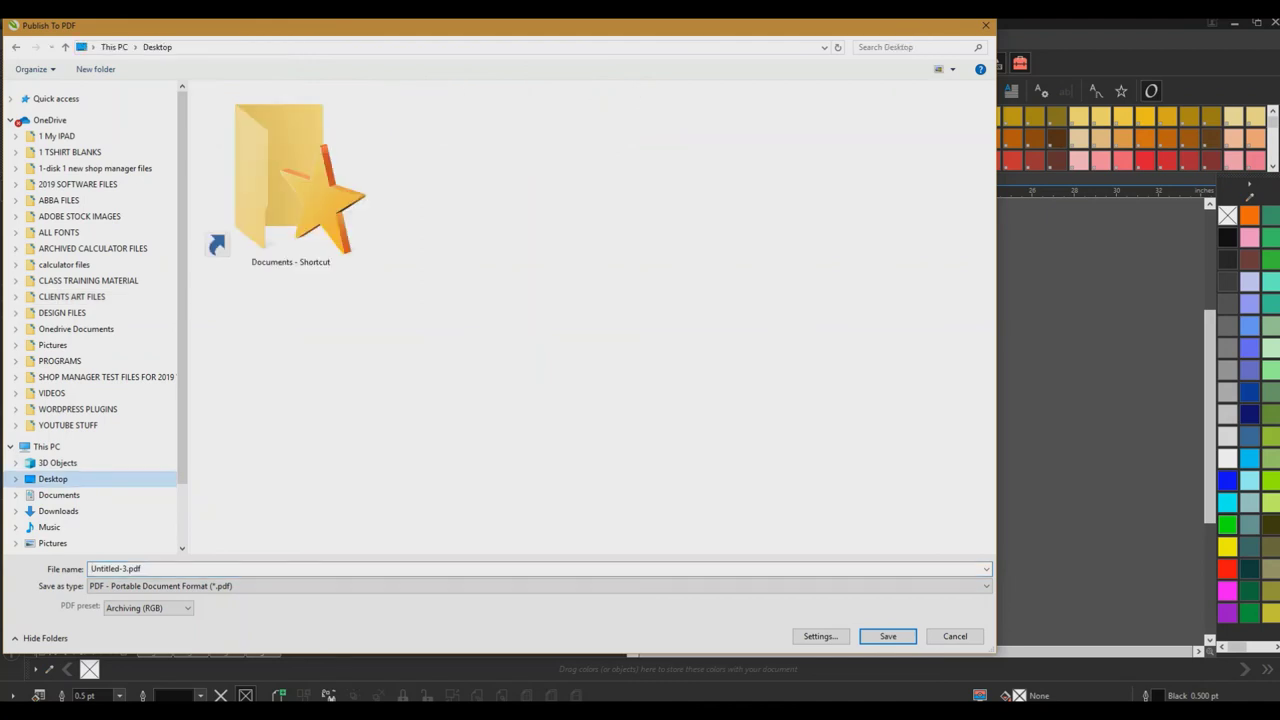
left_click(887, 636)
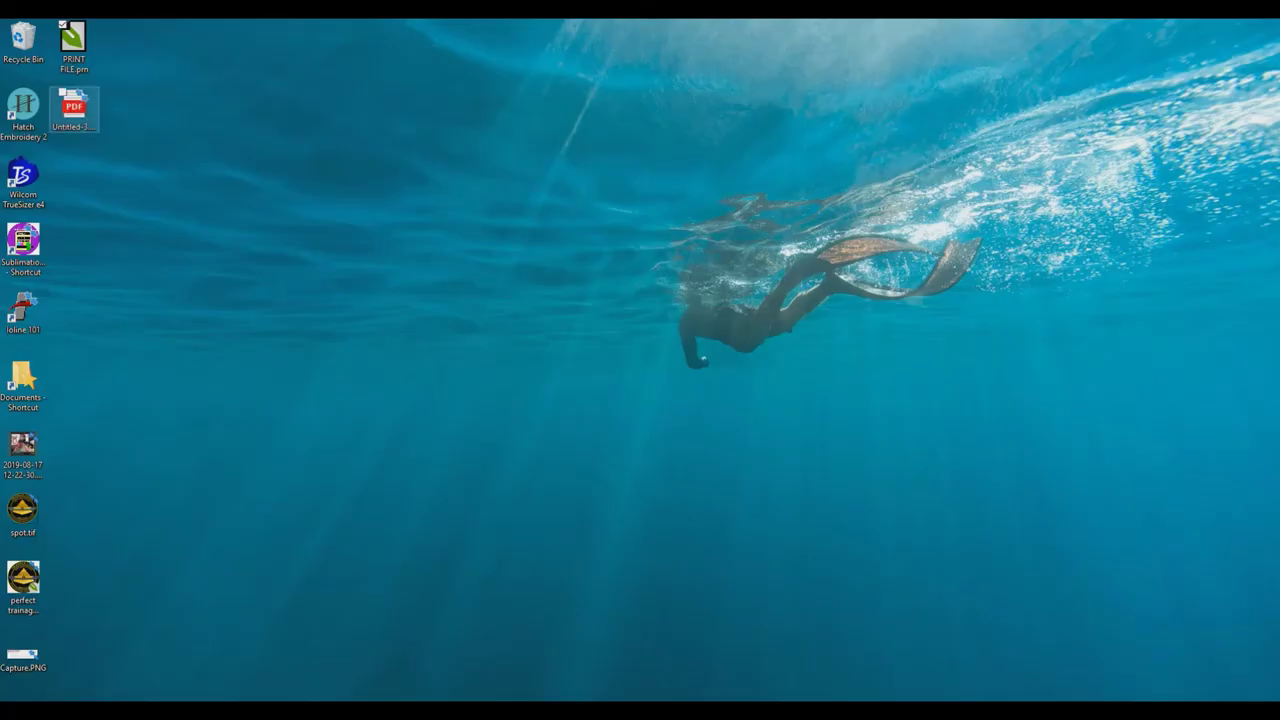
Open Untitled-3.pdf from the desktop in the Edge browser.
double_click(74, 108)
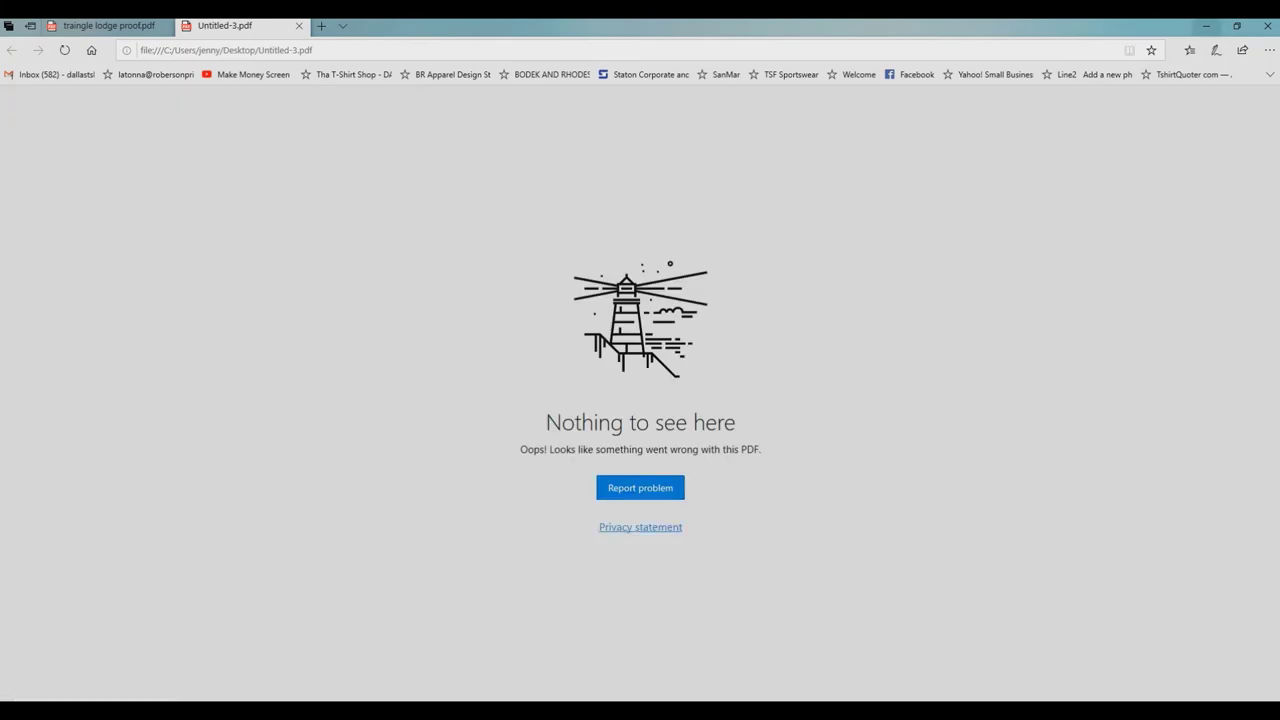
left_click(1206, 26)
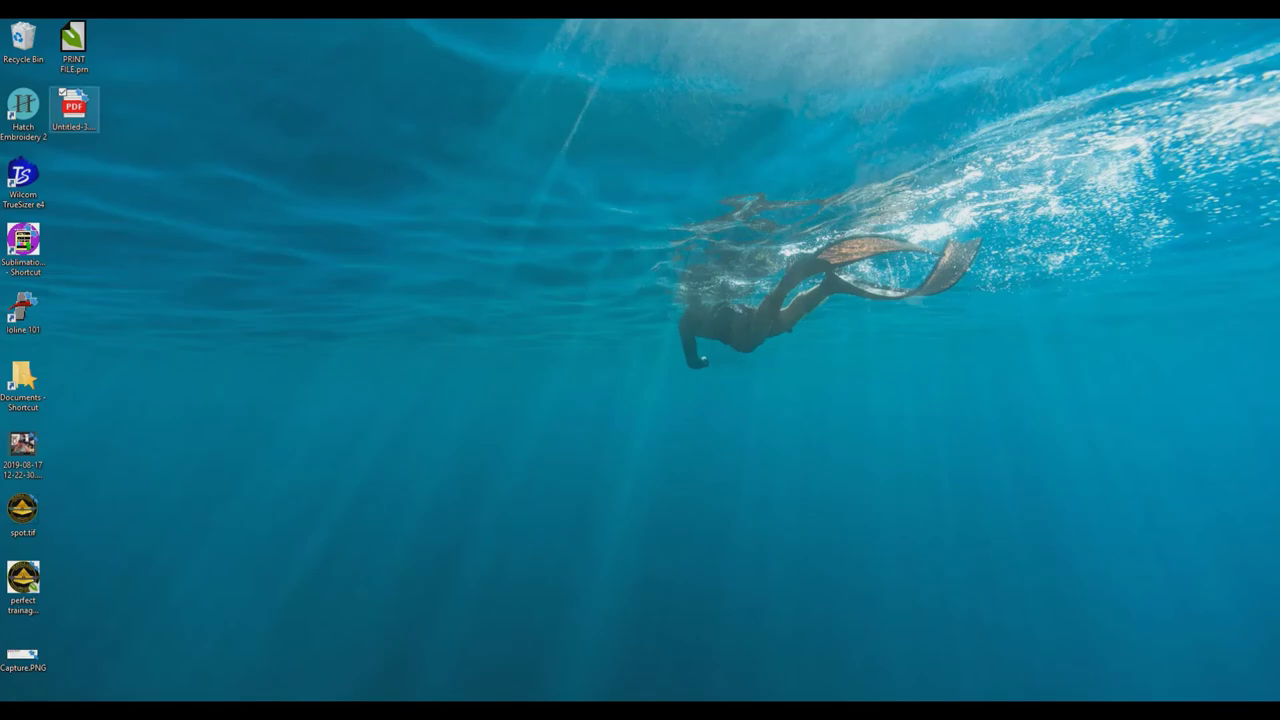
double_click(74, 106)
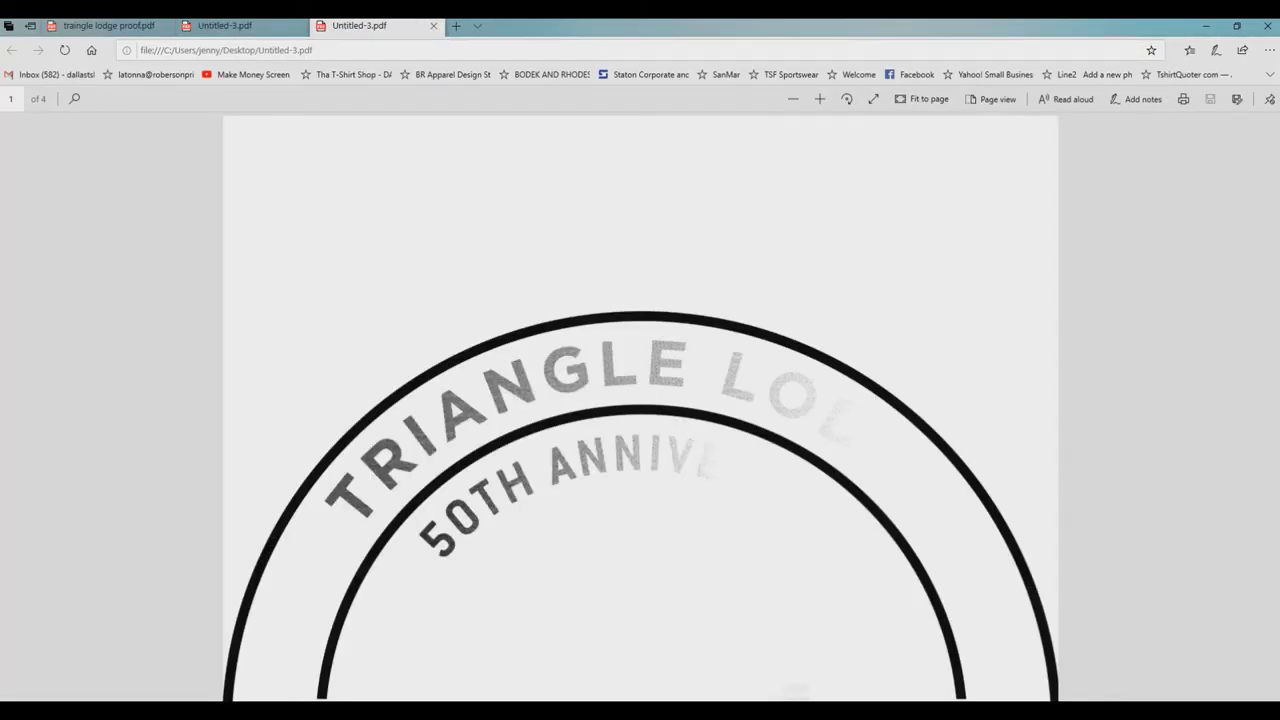
Examine the halftone dots in the PDF's first page lettering and review the plates on its remaining pages.
scroll(651, 462, "up", 4)
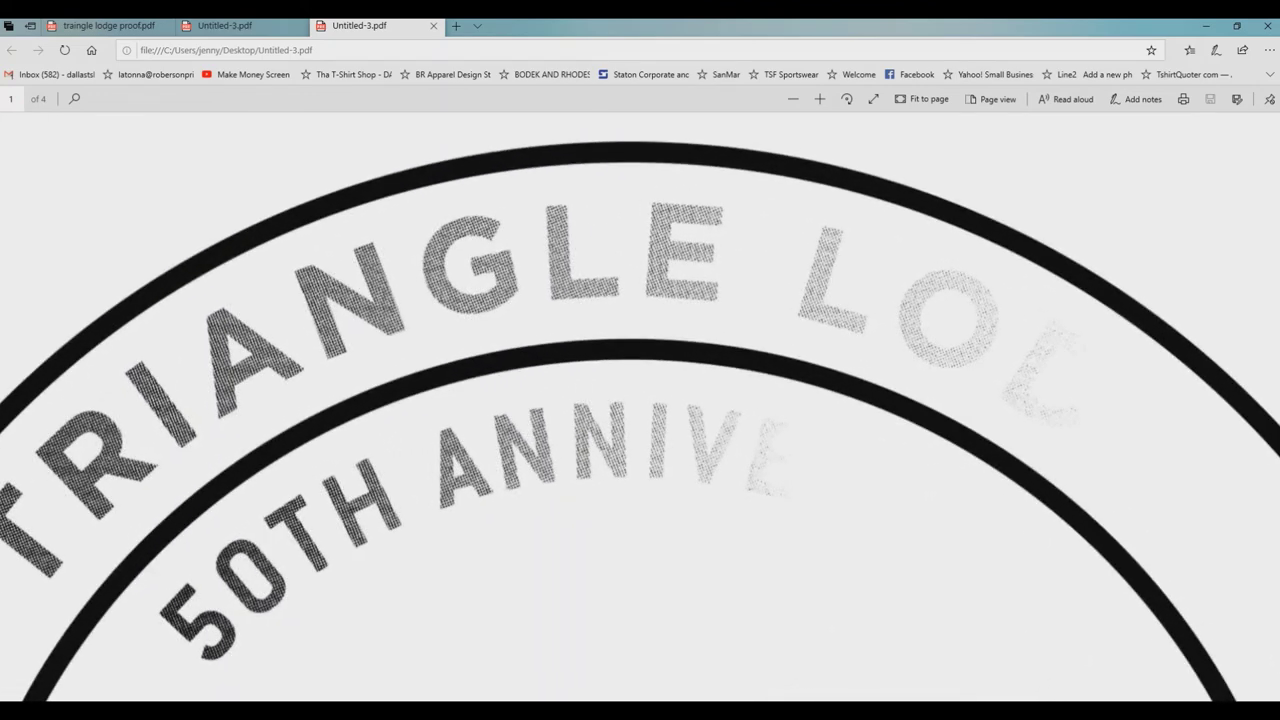
scroll(390, 408, "up", 5)
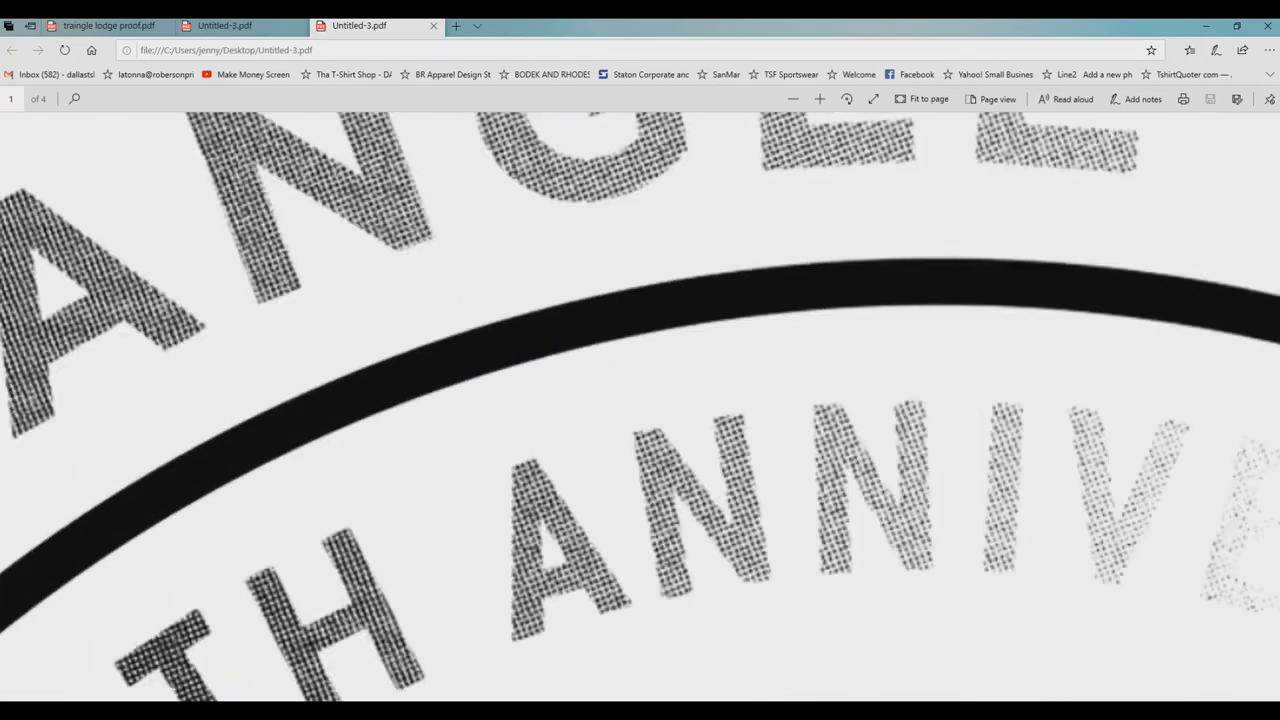
scroll(390, 408, "down", 4)
scroll(649, 463, "down", 2)
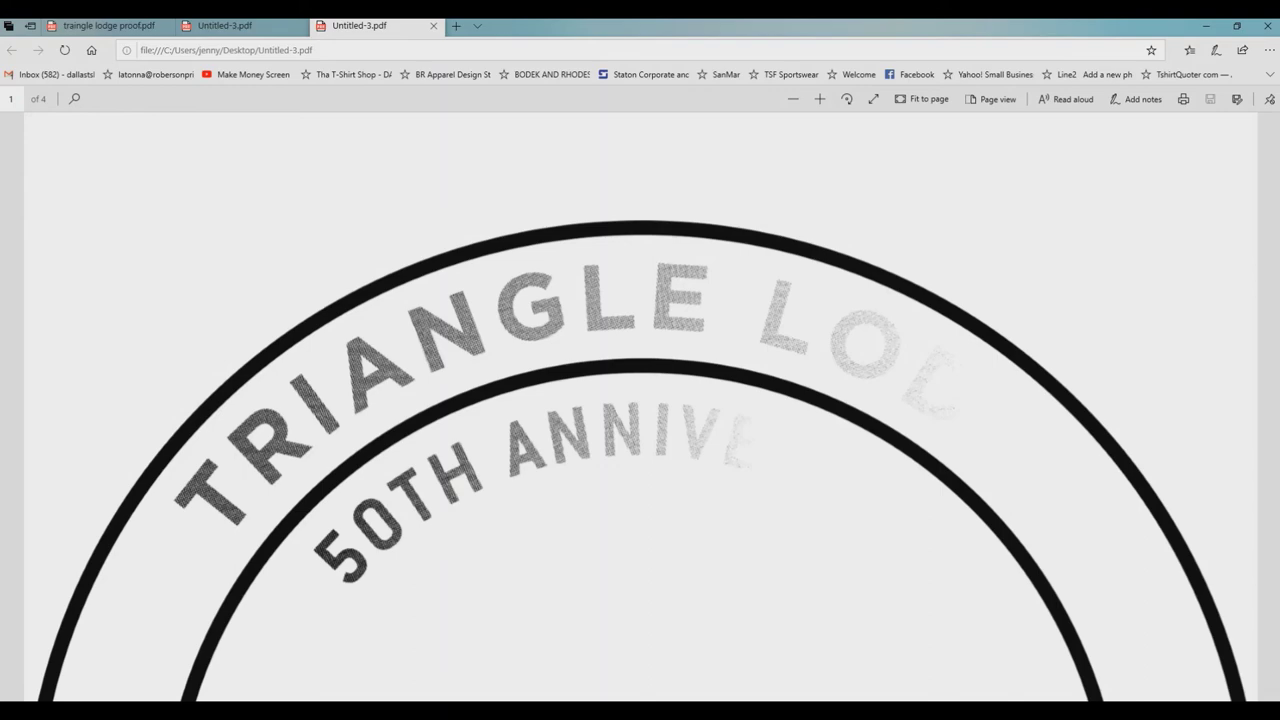
scroll(640, 407, "down", 10)
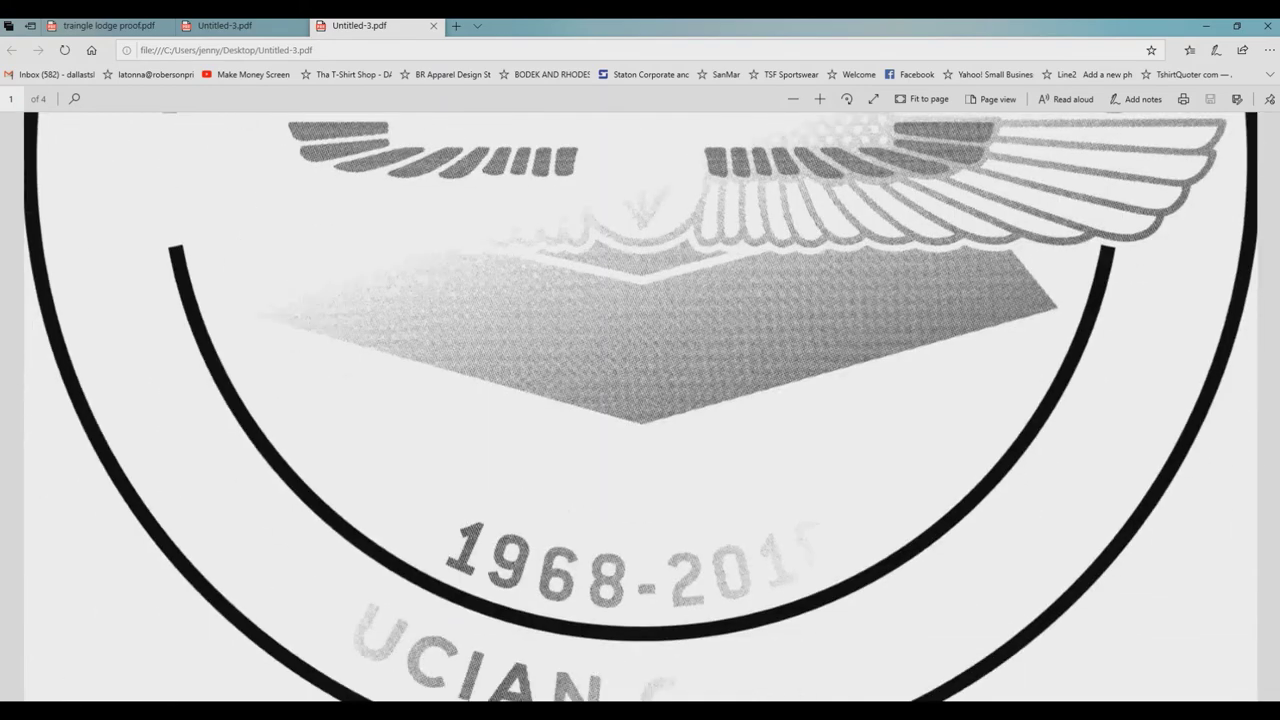
scroll(640, 407, "down", 10)
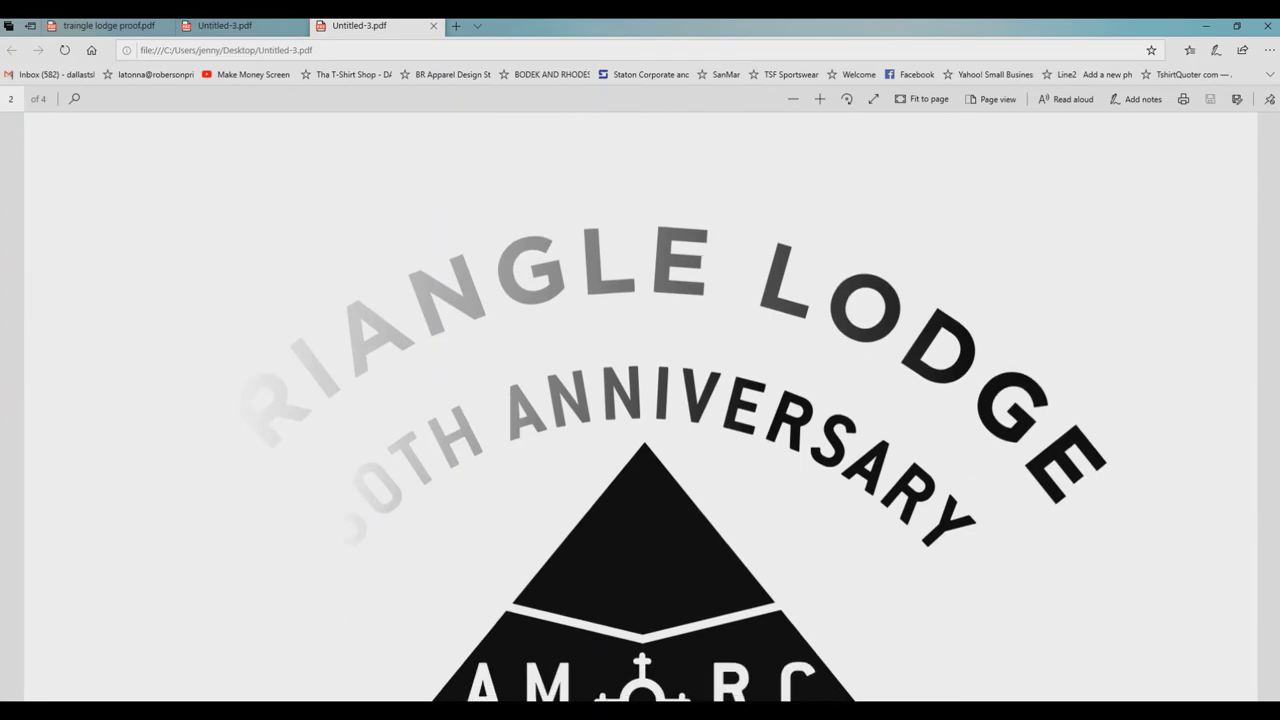
scroll(640, 407, "down", 10)
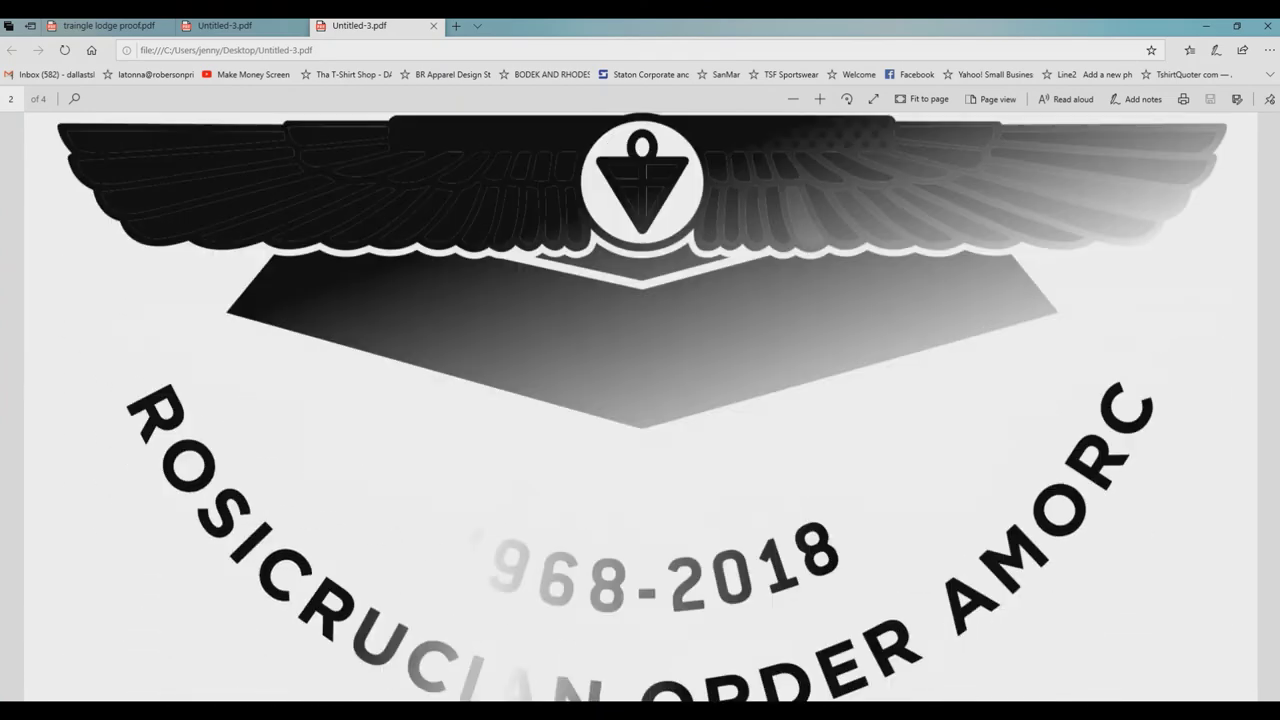
scroll(640, 407, "down", 10)
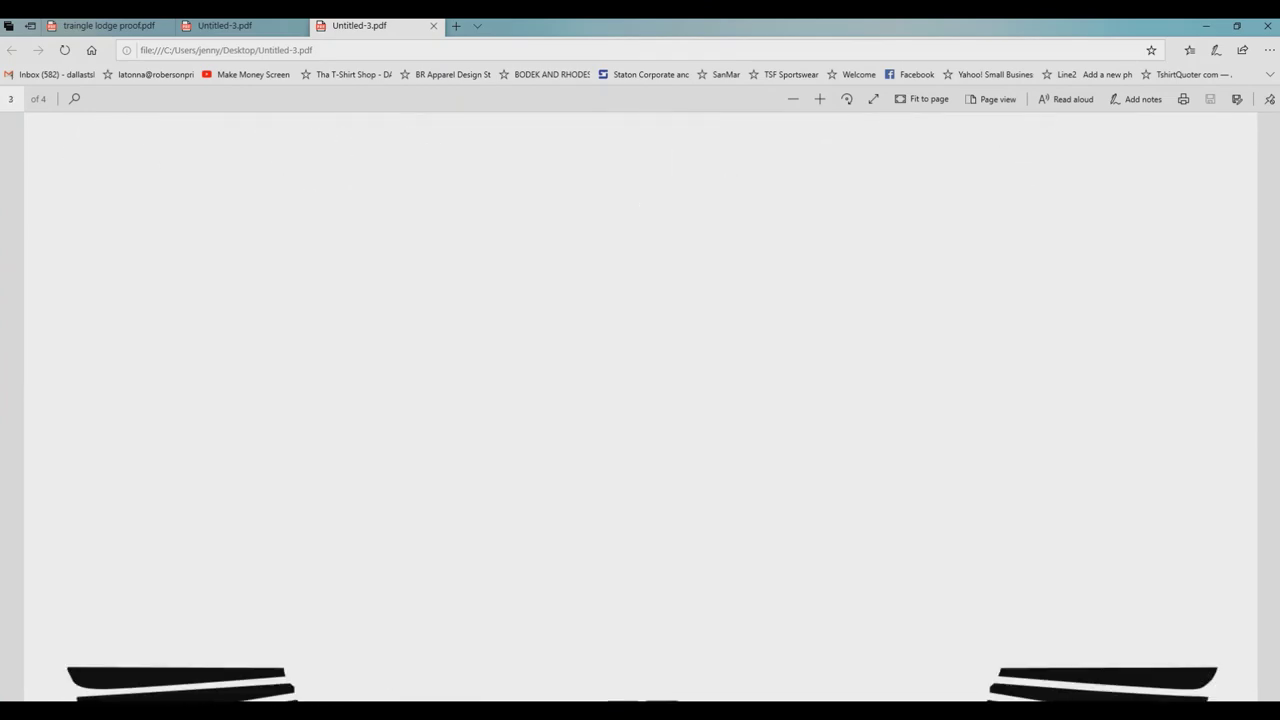
scroll(640, 407, "down", 10)
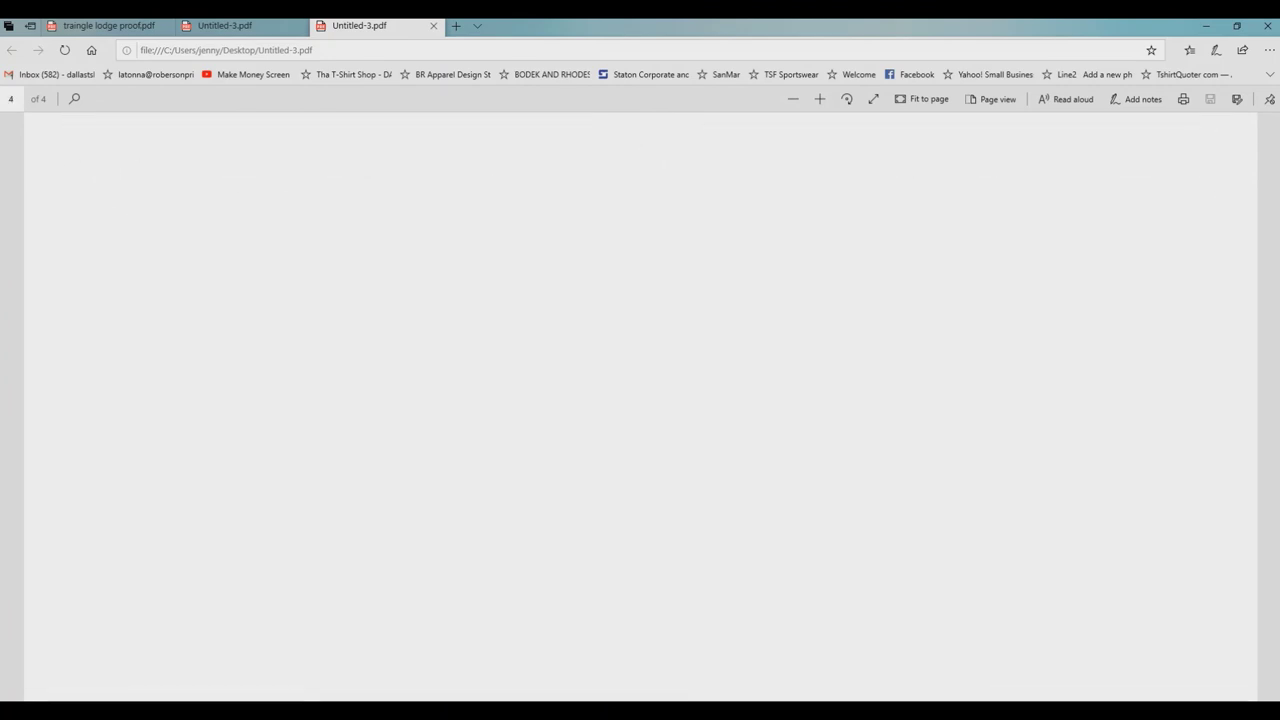
scroll(640, 407, "up", 10)
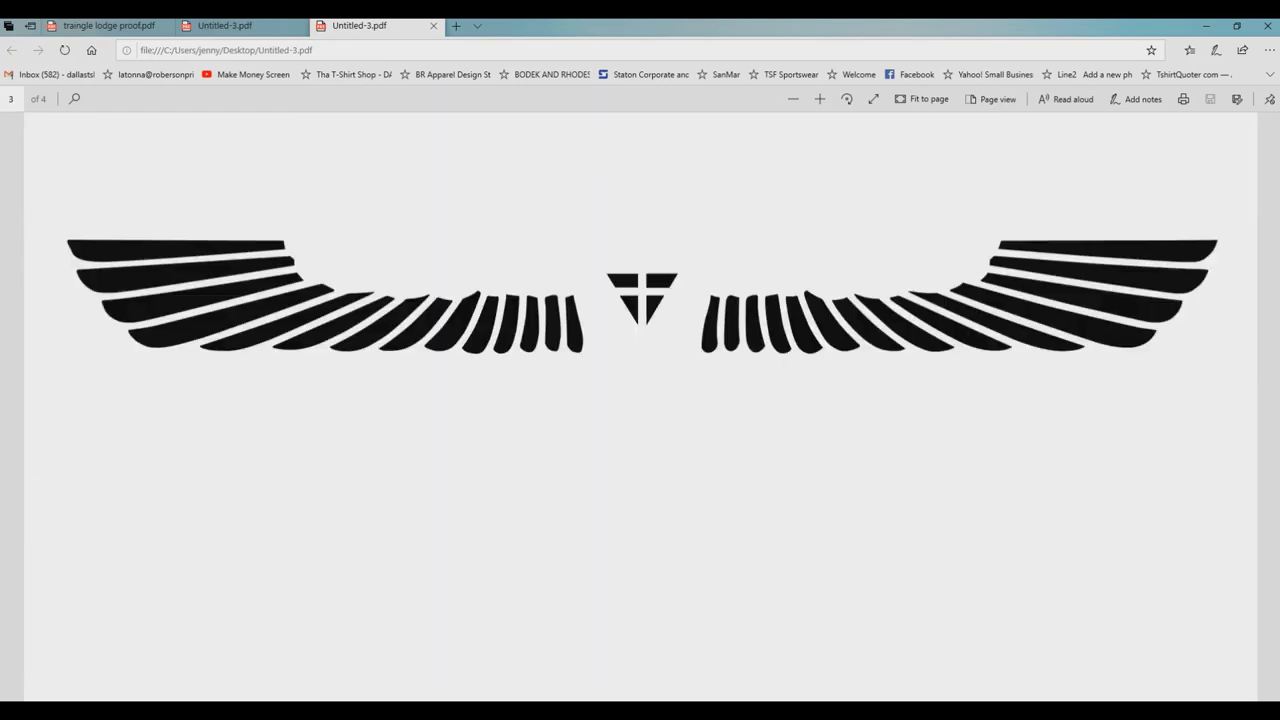
scroll(640, 407, "up", 3)
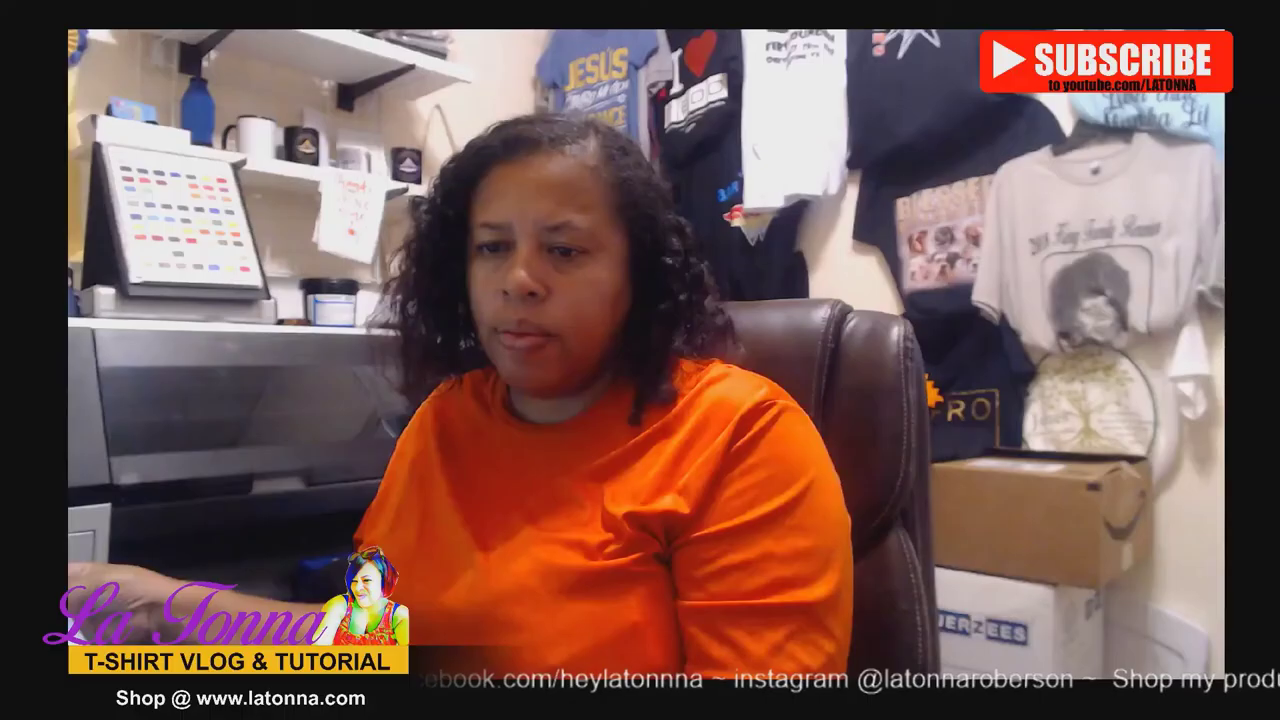